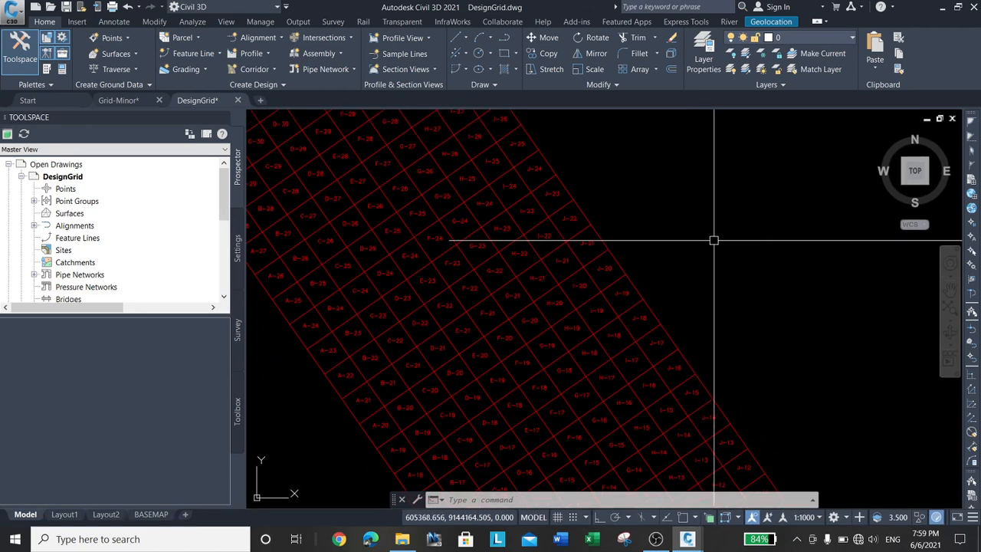
Step: Examine the full extent of the labelled design grid from its northern corner to its southern end
{"action": "scroll", "coordinate": [716, 250], "scroll_direction": "down", "scroll_amount": 3}
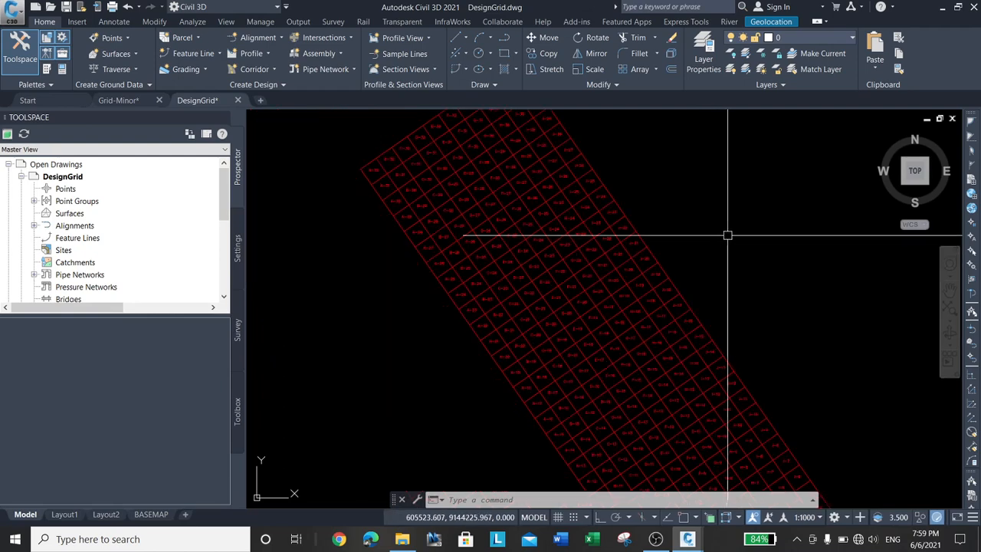
{"action": "middle_click_drag", "start_coordinate": [728, 235], "coordinate": [734, 339]}
{"action": "scroll", "coordinate": [487, 138], "scroll_direction": "up", "scroll_amount": 5}
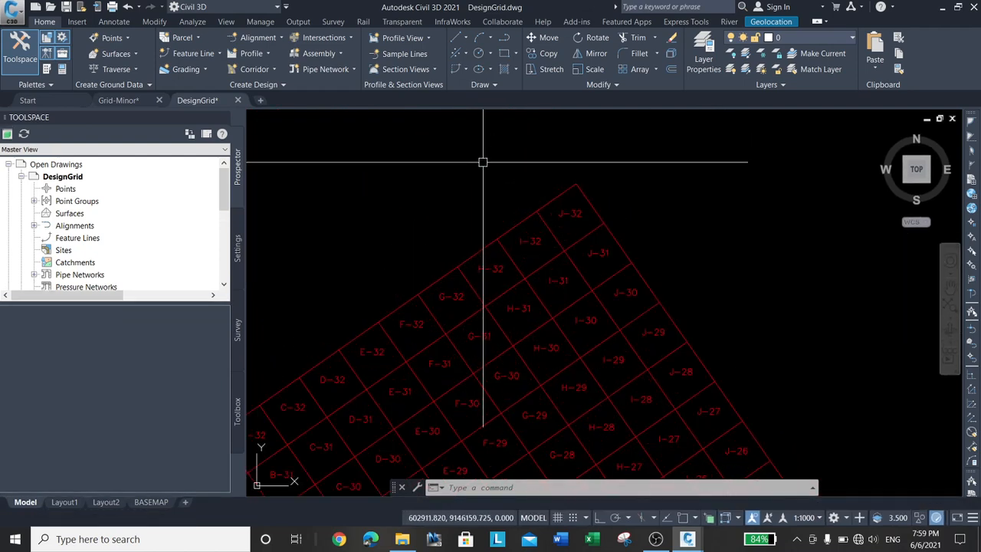
{"action": "scroll", "coordinate": [483, 163], "scroll_direction": "down", "scroll_amount": 4}
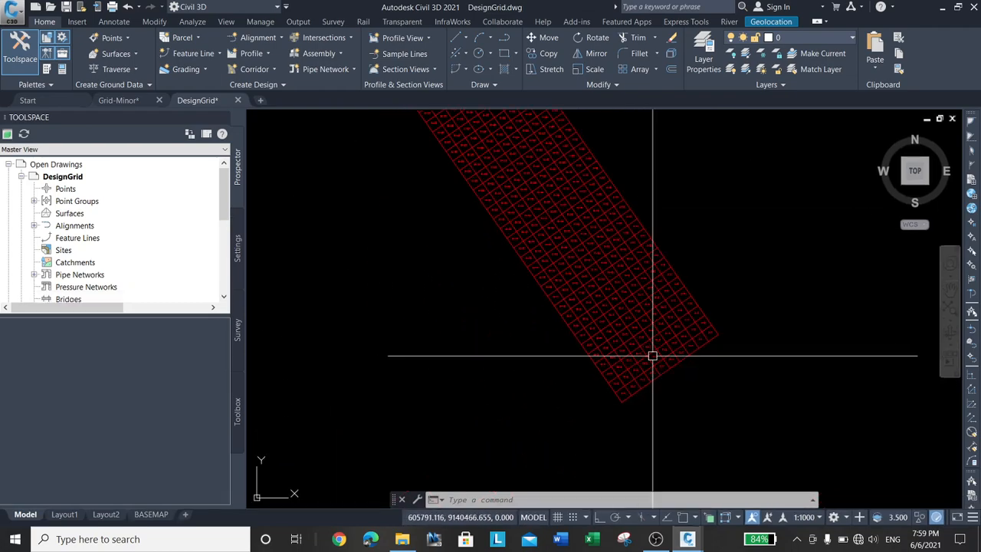
{"action": "scroll", "coordinate": [652, 356], "scroll_direction": "up", "scroll_amount": 4}
{"action": "scroll", "coordinate": [706, 361], "scroll_direction": "down", "scroll_amount": 4}
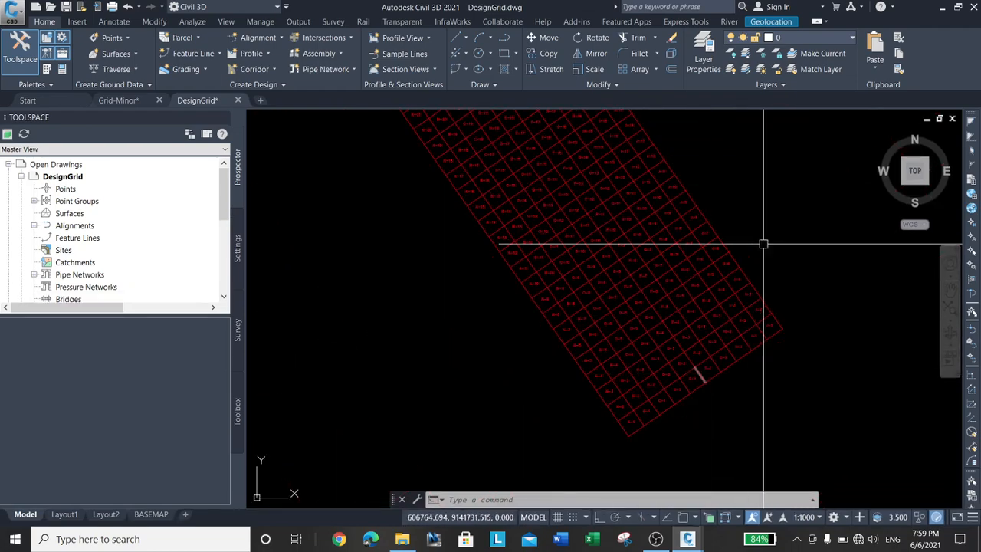
{"action": "middle_click_drag", "start_coordinate": [764, 244], "coordinate": [742, 366]}
{"action": "scroll", "coordinate": [736, 342], "scroll_direction": "down", "scroll_amount": 2}
{"action": "middle_click_drag", "start_coordinate": [723, 265], "coordinate": [702, 303]}
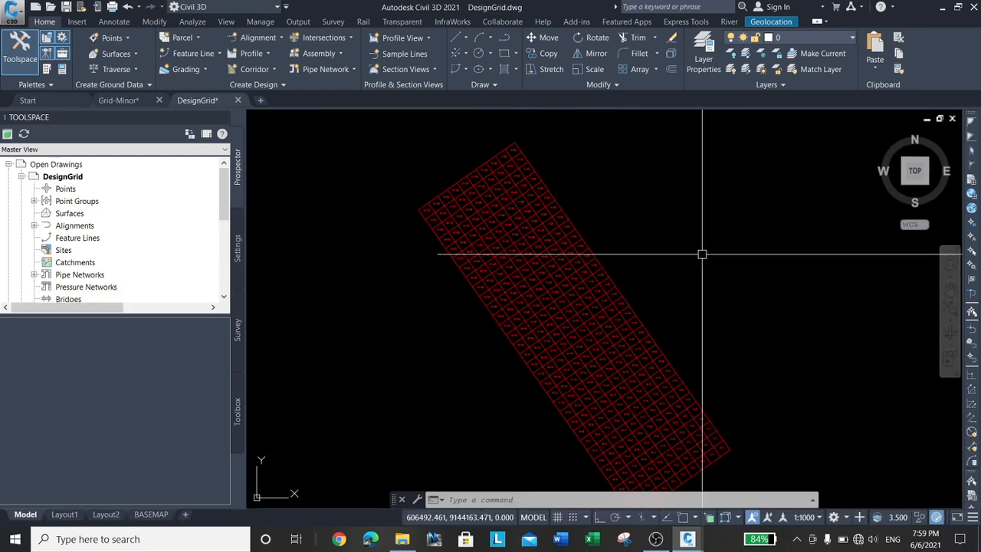
Step: Close the Grid-Minor drawing without saving its changes
{"action": "left_click", "coordinate": [160, 100]}
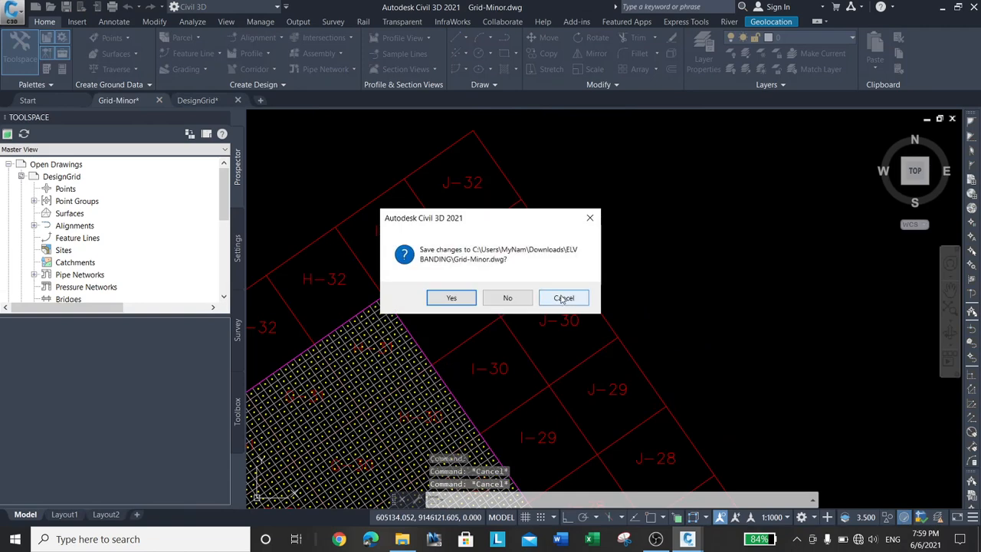
{"action": "left_click", "coordinate": [564, 298]}
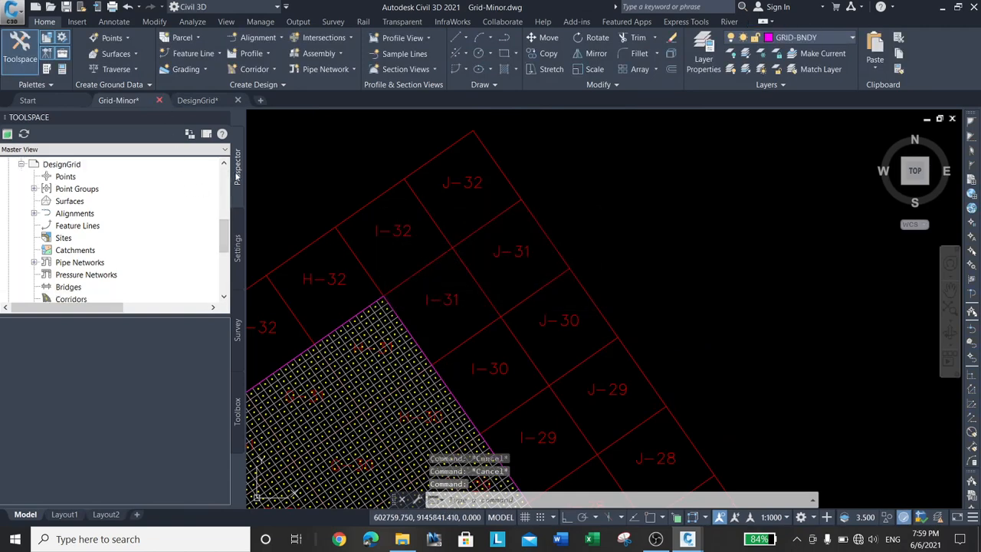
{"action": "left_click", "coordinate": [507, 298]}
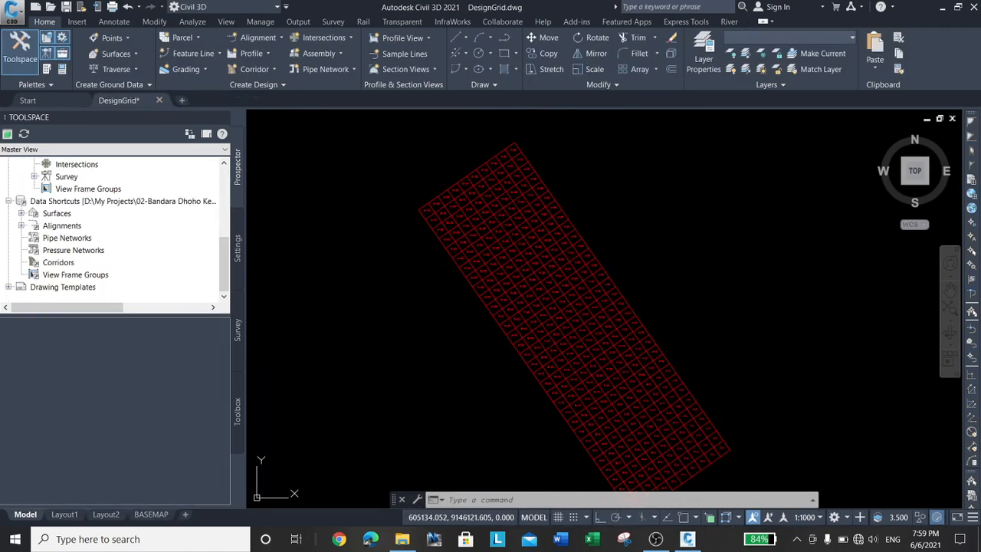
Step: Check the length of the grid line between cells G-9 and H-9 in its properties
{"action": "scroll", "coordinate": [475, 223], "scroll_direction": "up", "scroll_amount": 5}
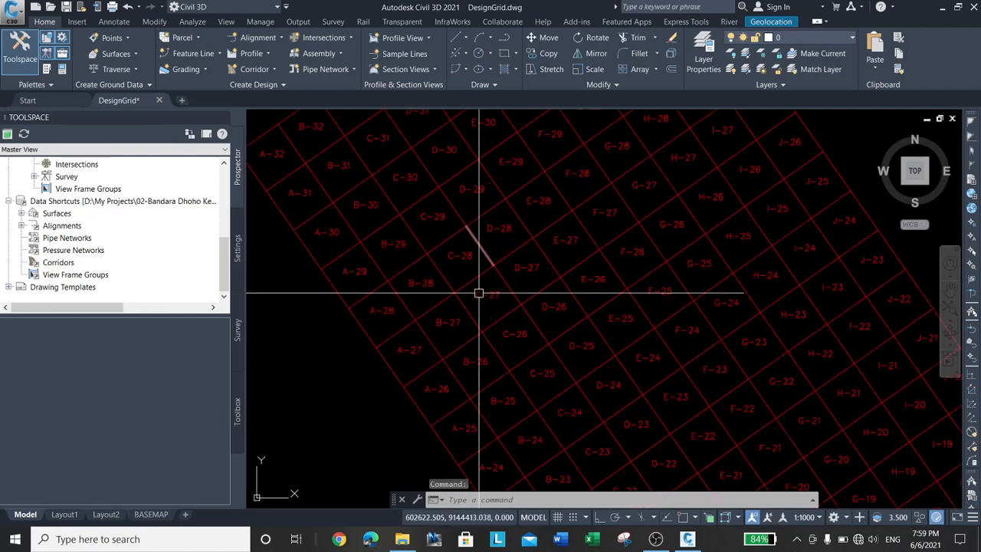
{"action": "scroll", "coordinate": [490, 362], "scroll_direction": "down", "scroll_amount": 5}
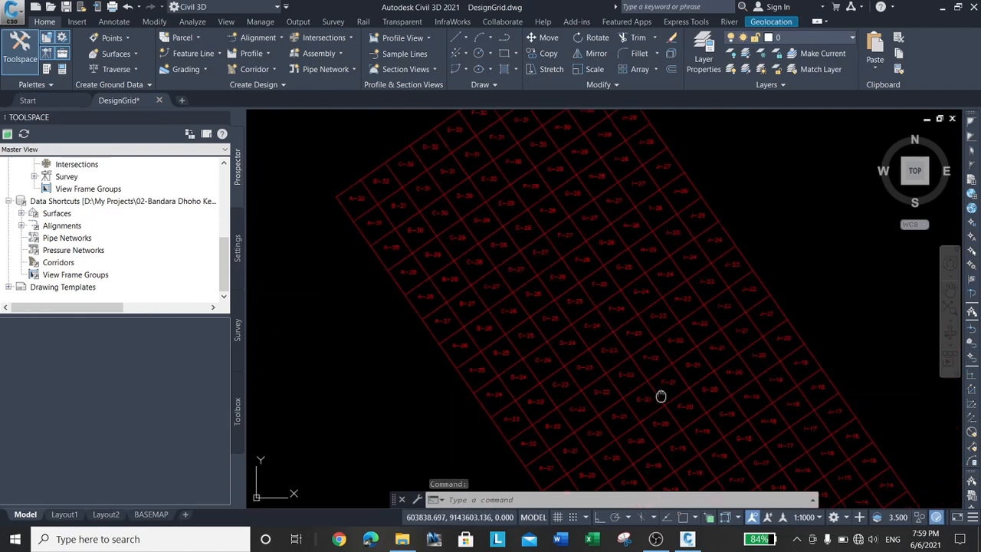
{"action": "scroll", "coordinate": [544, 265], "scroll_direction": "down", "scroll_amount": 5}
{"action": "scroll", "coordinate": [674, 426], "scroll_direction": "up", "scroll_amount": 5}
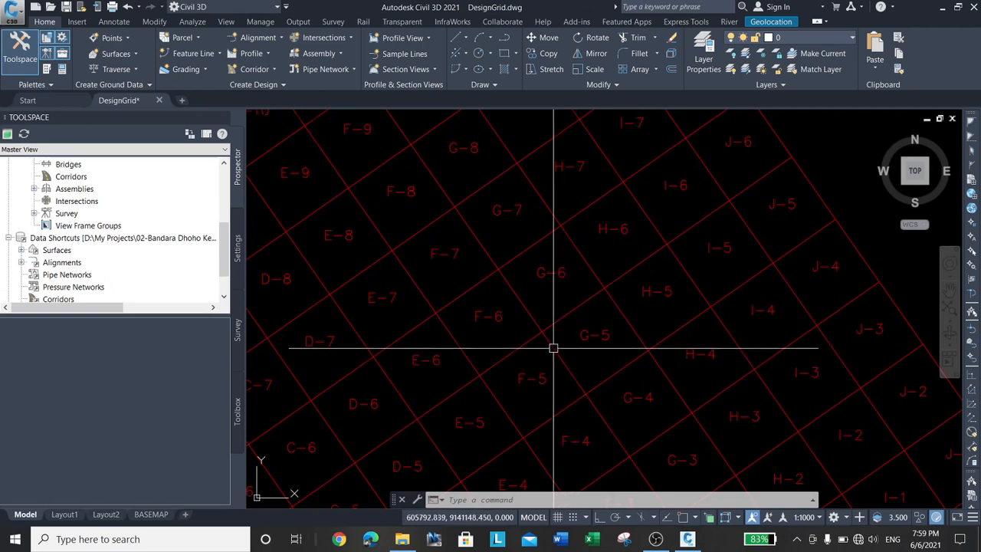
{"action": "scroll", "coordinate": [554, 349], "scroll_direction": "down", "scroll_amount": 5}
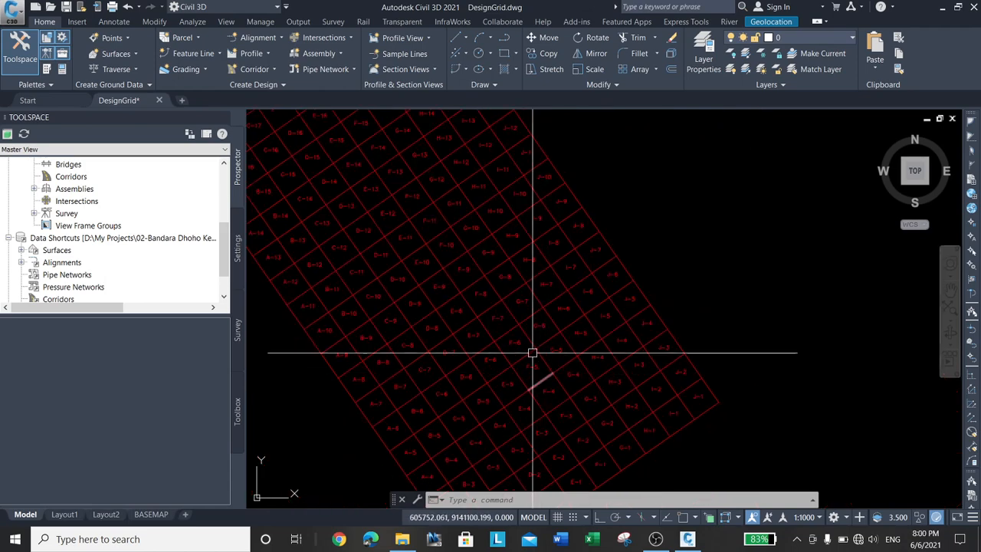
{"action": "scroll", "coordinate": [533, 353], "scroll_direction": "up", "scroll_amount": 8}
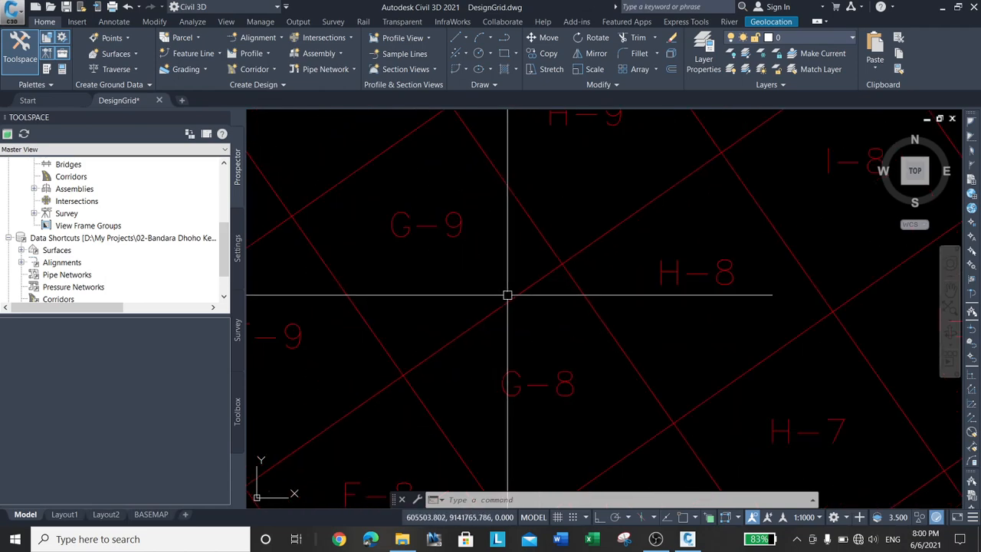
{"action": "scroll", "coordinate": [508, 294], "scroll_direction": "down", "scroll_amount": 2}
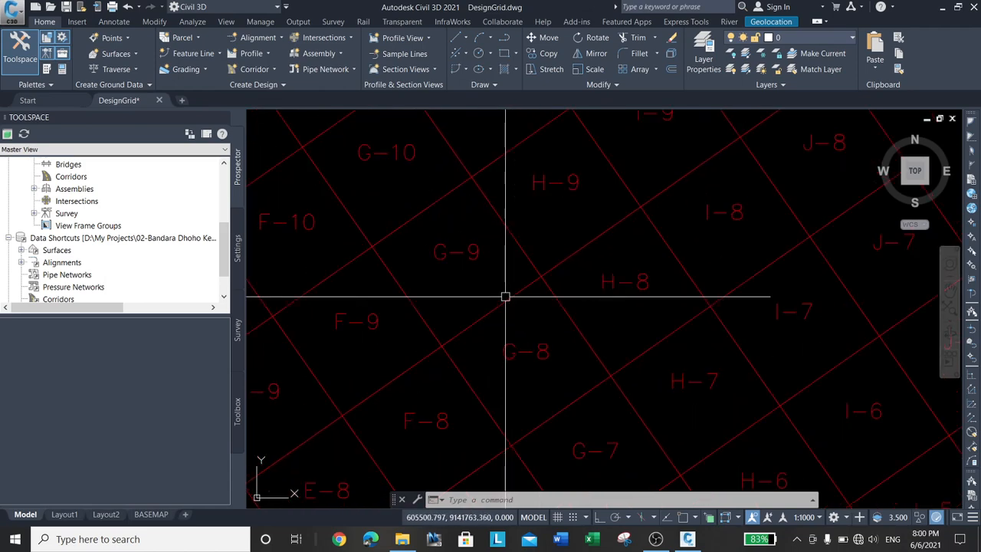
{"action": "left_click", "coordinate": [507, 219]}
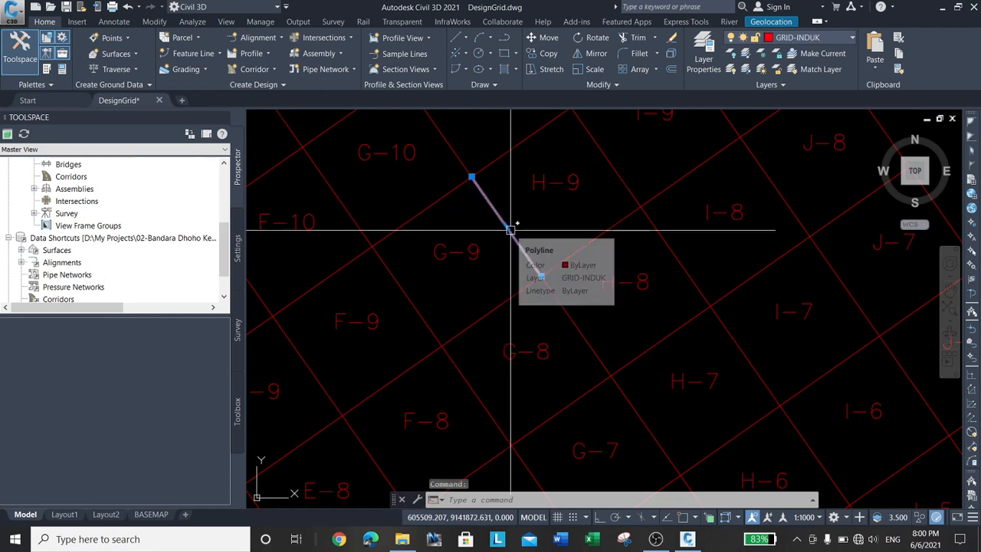
{"action": "key", "text": "ctrl+1"}
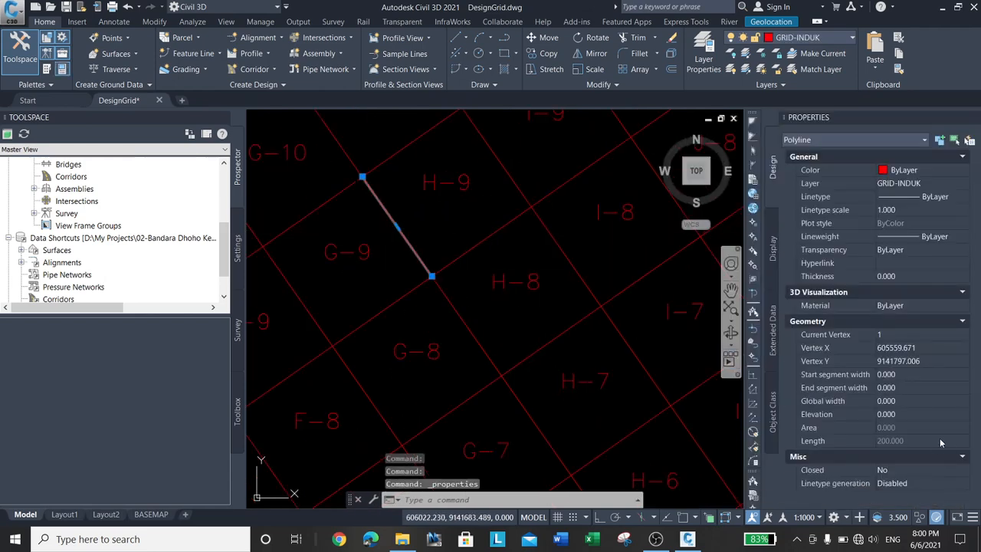
{"action": "left_click", "coordinate": [974, 117]}
{"action": "key", "text": "Escape"}
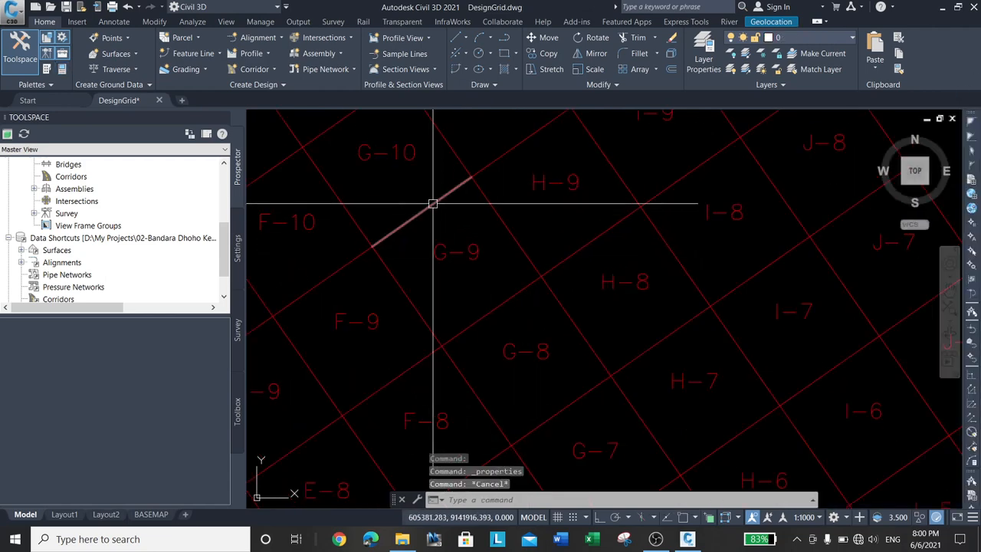
Step: Check the length of the grid line between cells G-10 and G-9 in its properties
{"action": "left_click", "coordinate": [432, 203]}
{"action": "key", "text": "ctrl+1"}
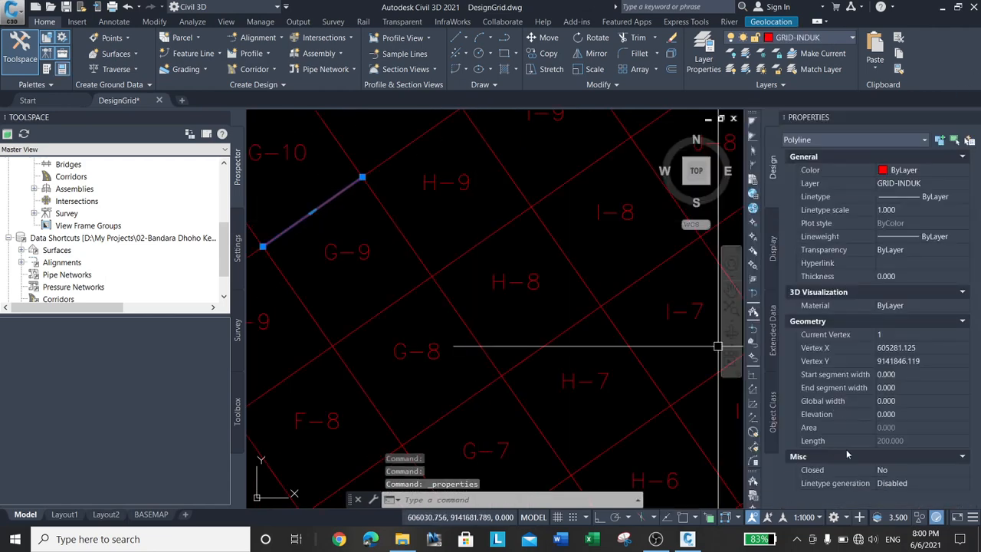
{"action": "left_click", "coordinate": [976, 118]}
{"action": "key", "text": "Escape"}
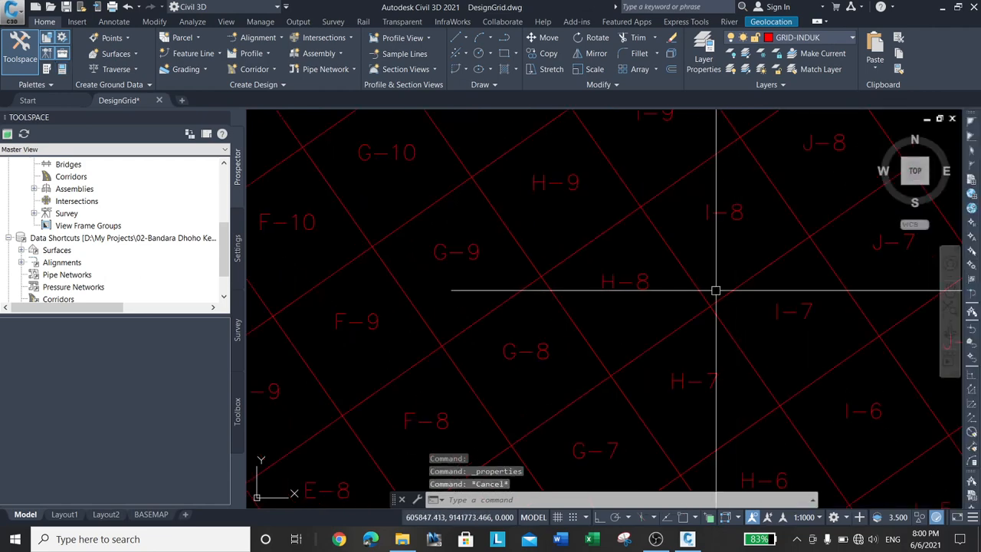
Step: Examine the cell numbering of the grid, starting from cell A-1 at the southern corner
{"action": "scroll", "coordinate": [493, 258], "scroll_direction": "down", "scroll_amount": 5}
{"action": "scroll", "coordinate": [478, 373], "scroll_direction": "up", "scroll_amount": 5}
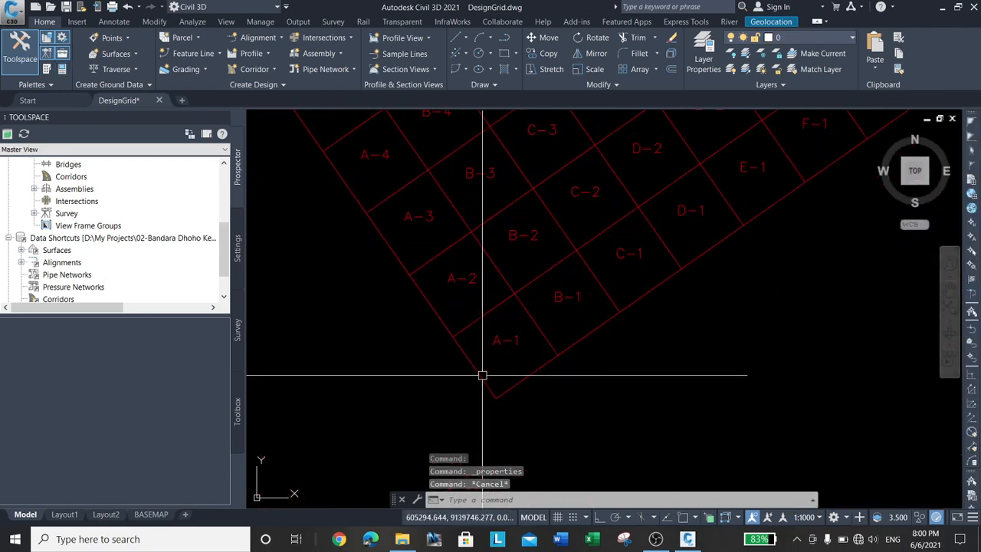
{"action": "scroll", "coordinate": [483, 376], "scroll_direction": "up", "scroll_amount": 3}
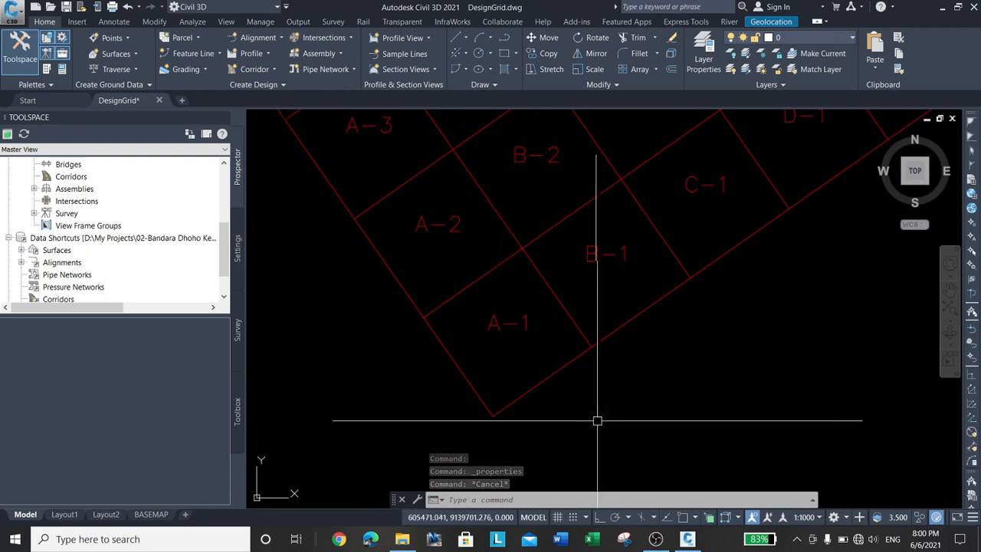
{"action": "scroll", "coordinate": [617, 437], "scroll_direction": "down", "scroll_amount": 2}
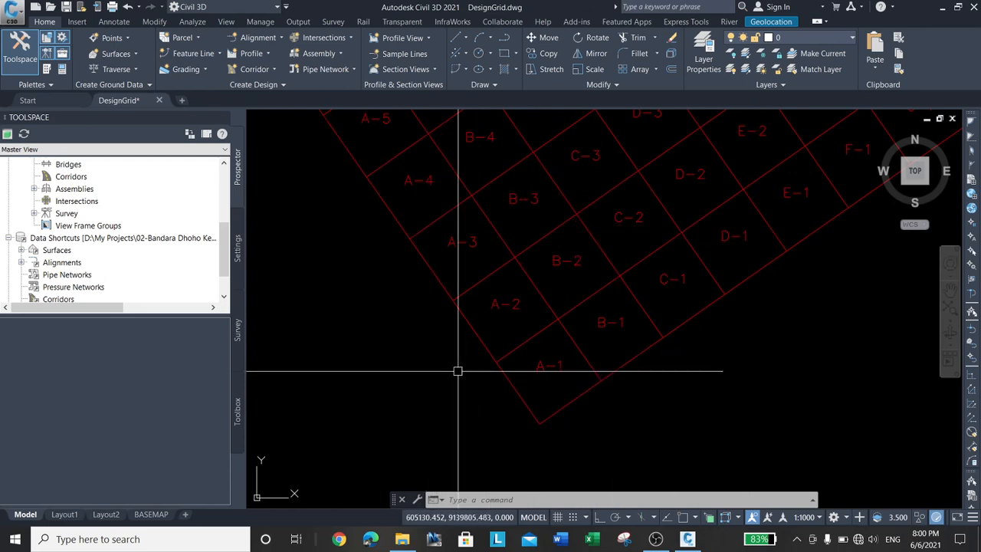
{"action": "scroll", "coordinate": [460, 299], "scroll_direction": "down", "scroll_amount": 5}
{"action": "middle_click_drag", "start_coordinate": [498, 314], "coordinate": [625, 376]}
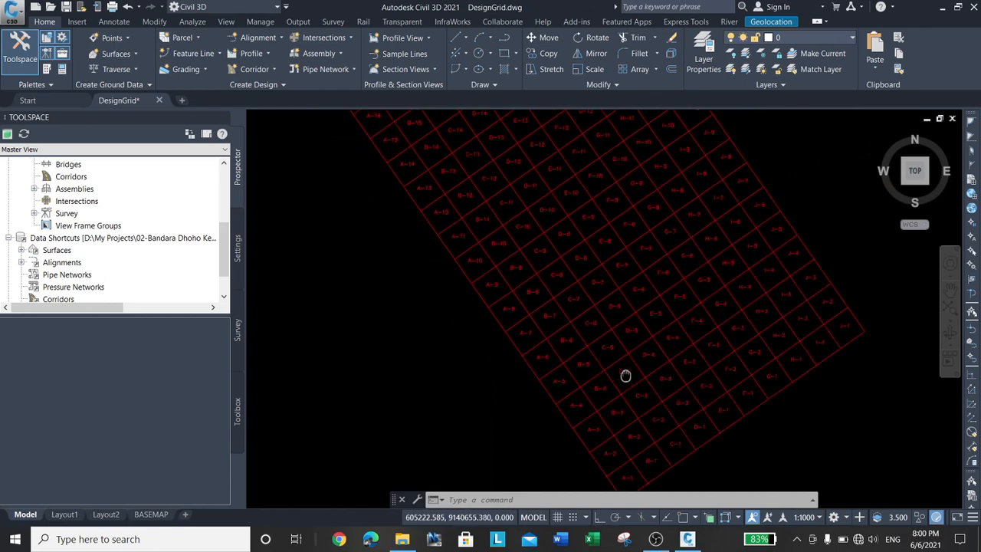
{"action": "scroll", "coordinate": [501, 153], "scroll_direction": "up", "scroll_amount": 6}
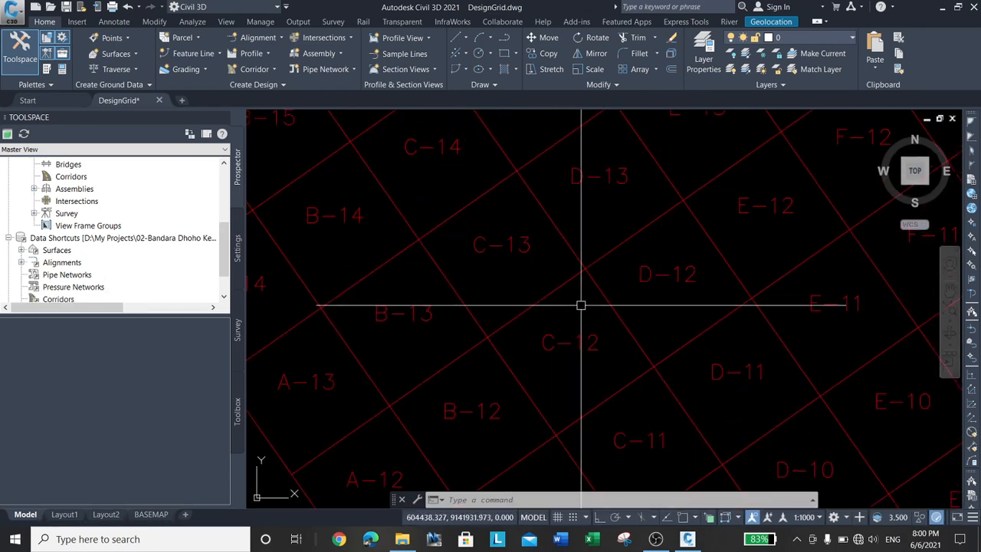
Step: Look through the drawing's layer list in the Layer Properties Manager, then close it
{"action": "type", "text": "l"}
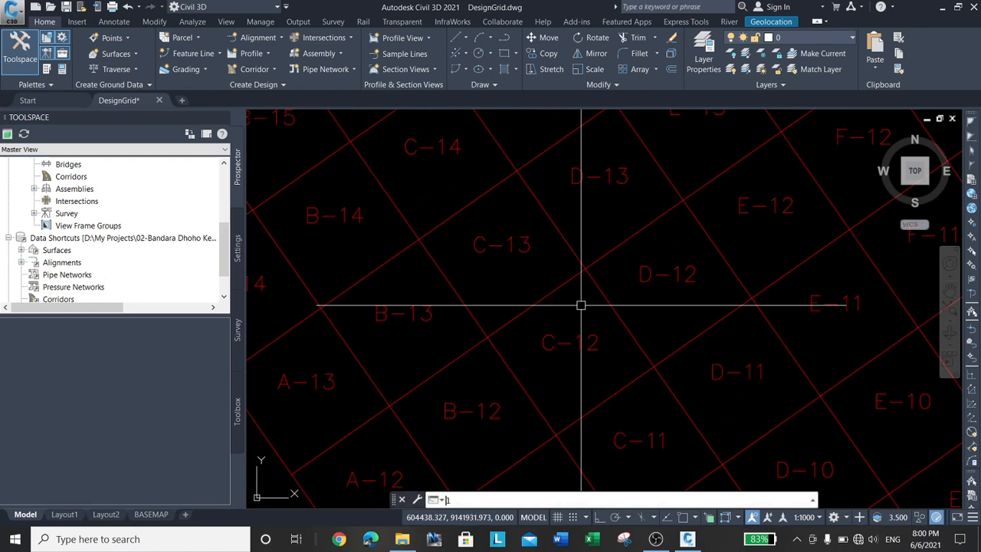
{"action": "type", "text": "a"}
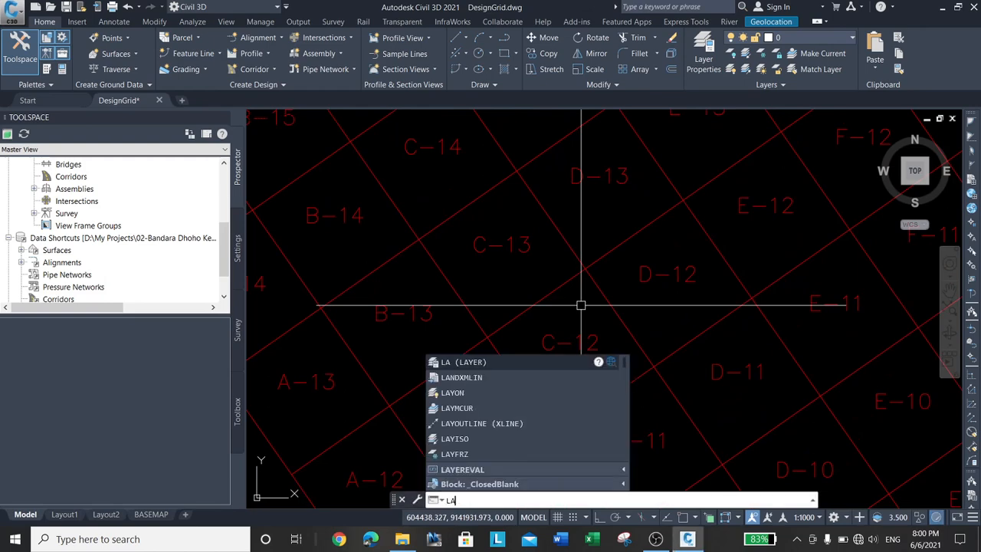
{"action": "key", "text": "Return"}
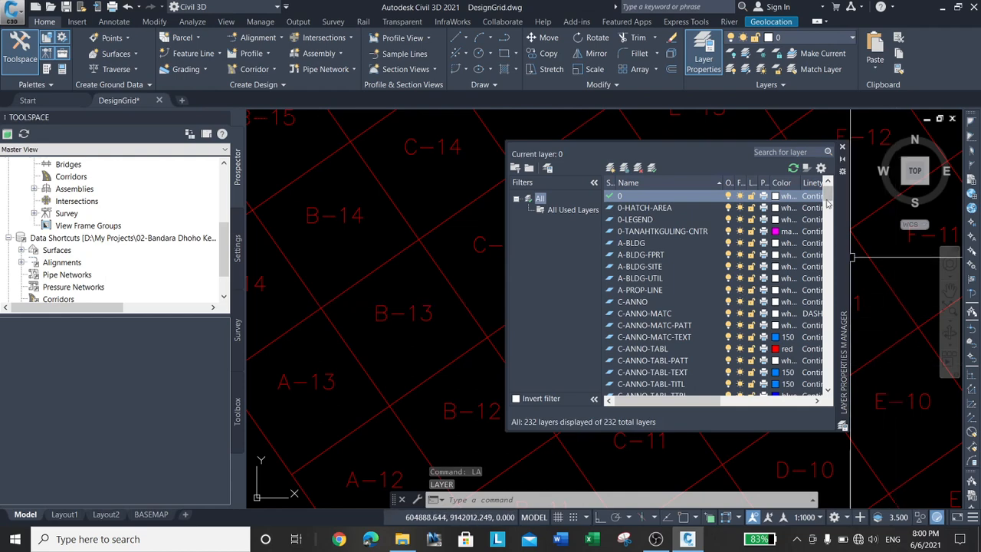
{"action": "left_click_drag", "start_coordinate": [827, 203], "coordinate": [831, 307]}
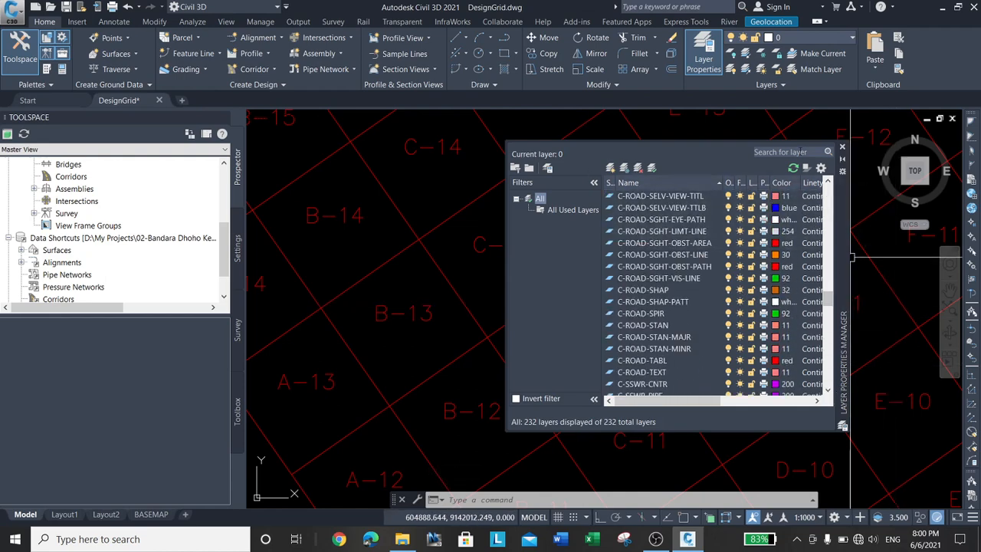
{"action": "left_click", "coordinate": [842, 147]}
Step: Check which layers hold the C-13 cell label and the grid line between D-13 and E-13
{"action": "left_click", "coordinate": [527, 245]}
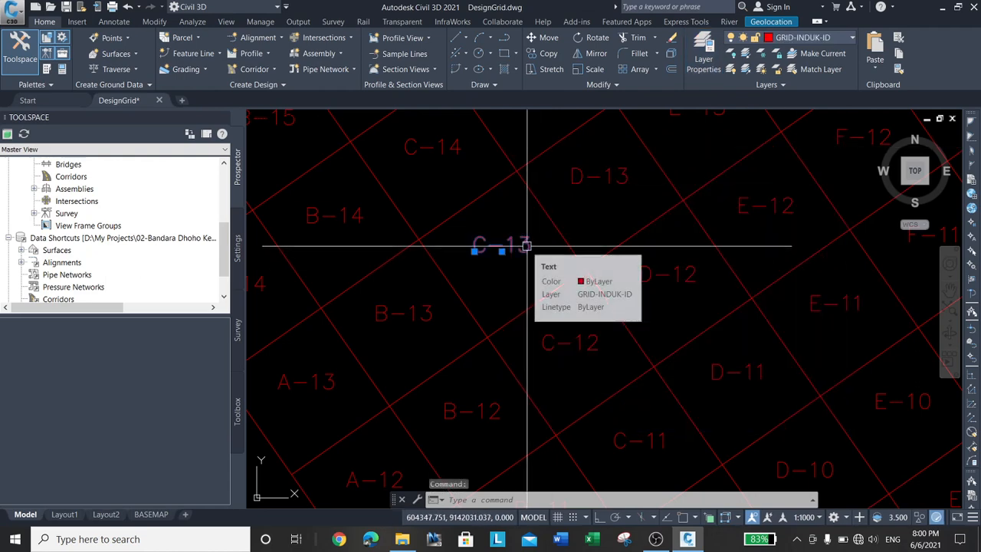
{"action": "key", "text": "Escape"}
{"action": "left_click", "coordinate": [653, 163]}
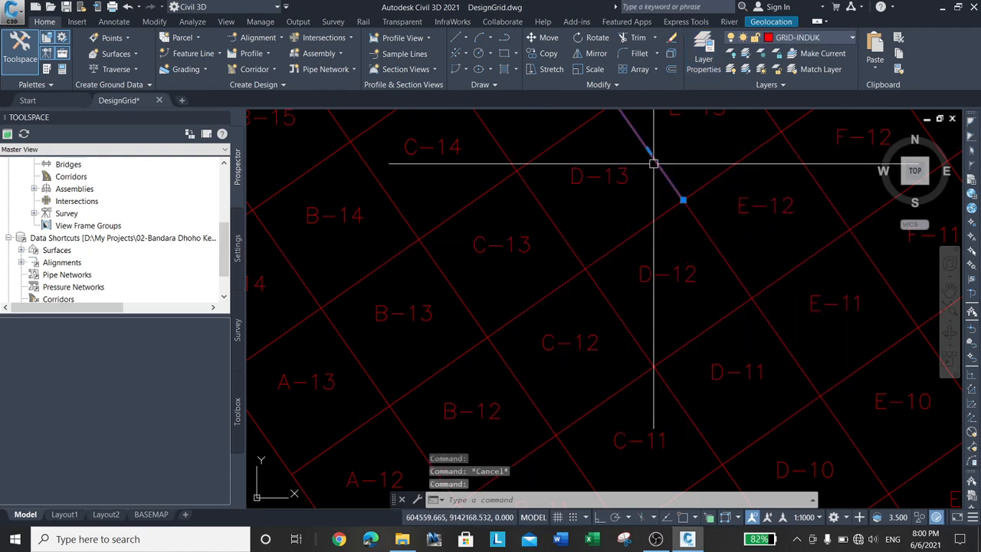
{"action": "key", "text": "Escape"}
{"action": "left_click", "coordinate": [515, 242]}
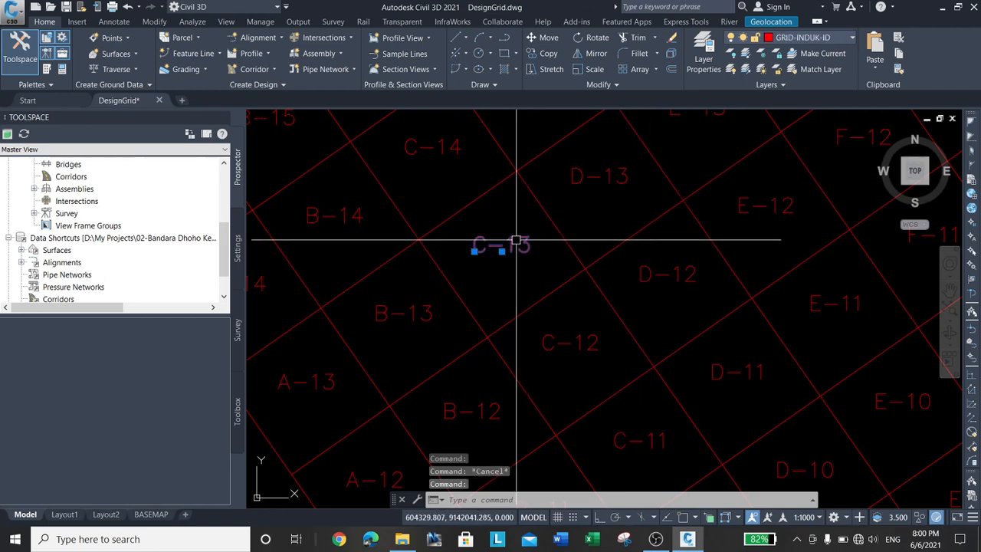
{"action": "key", "text": "Escape"}
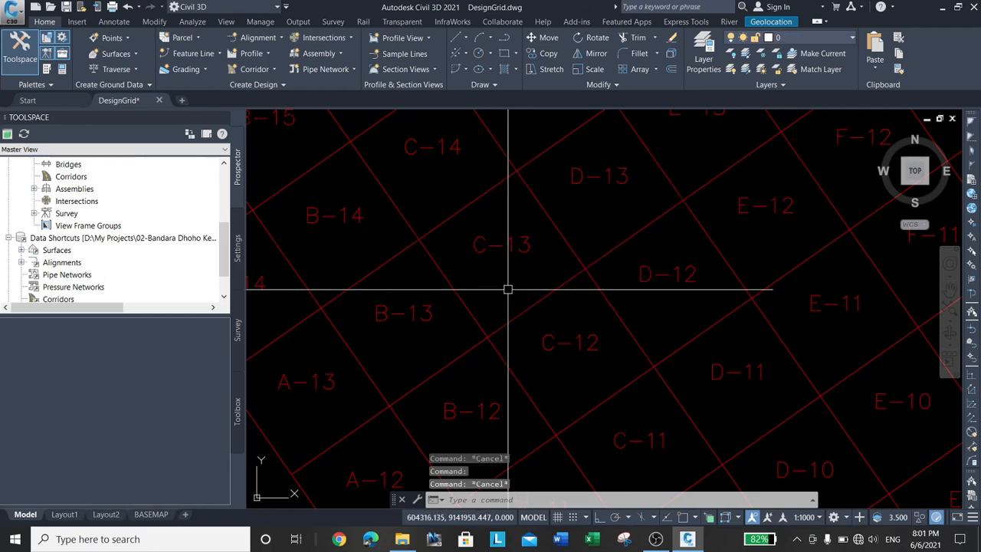
Step: Create a layer properties filter named GRID that matches in-use layers whose names fit GRID*
{"action": "type", "text": "la"}
{"action": "key", "text": "Return"}
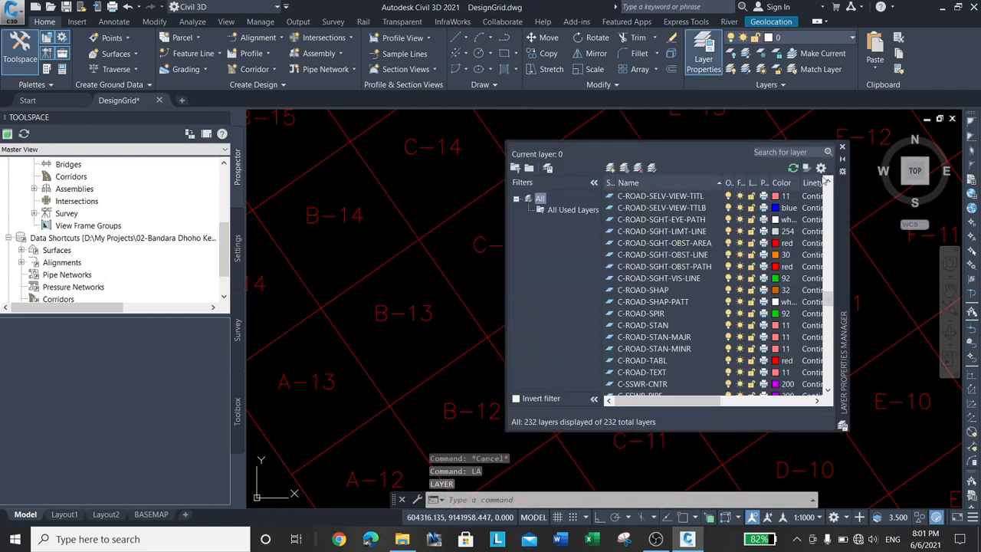
{"action": "right_click", "coordinate": [541, 199]}
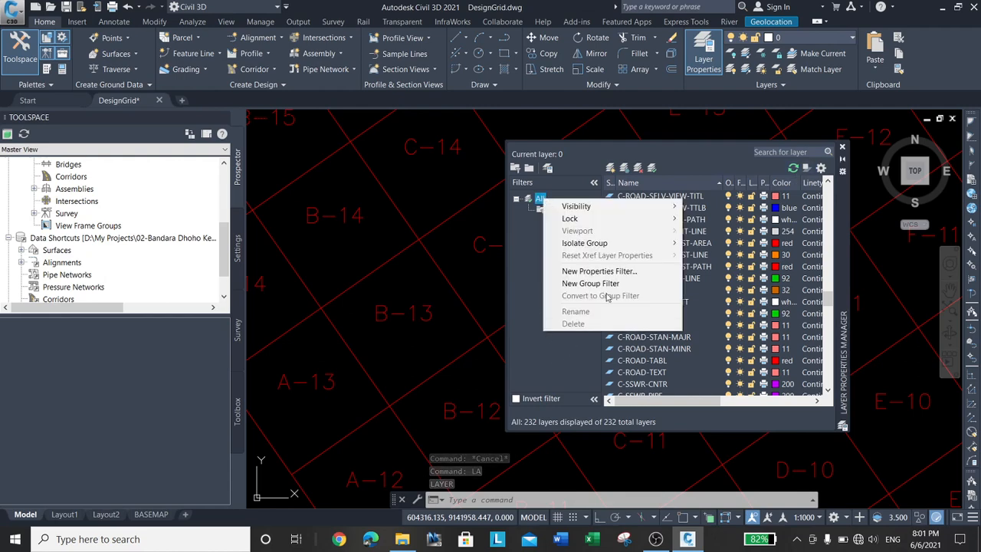
{"action": "left_click", "coordinate": [621, 272]}
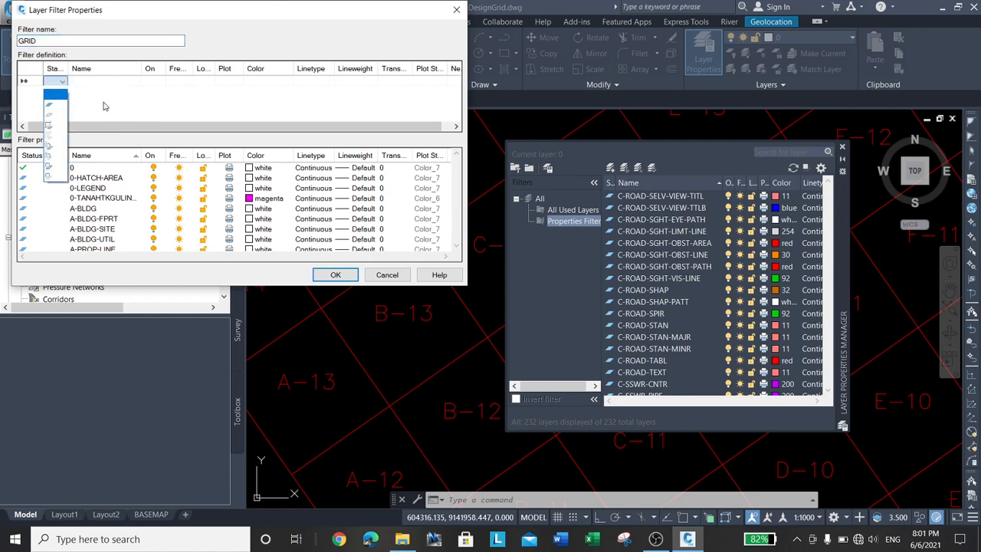
{"action": "left_click", "coordinate": [53, 113]}
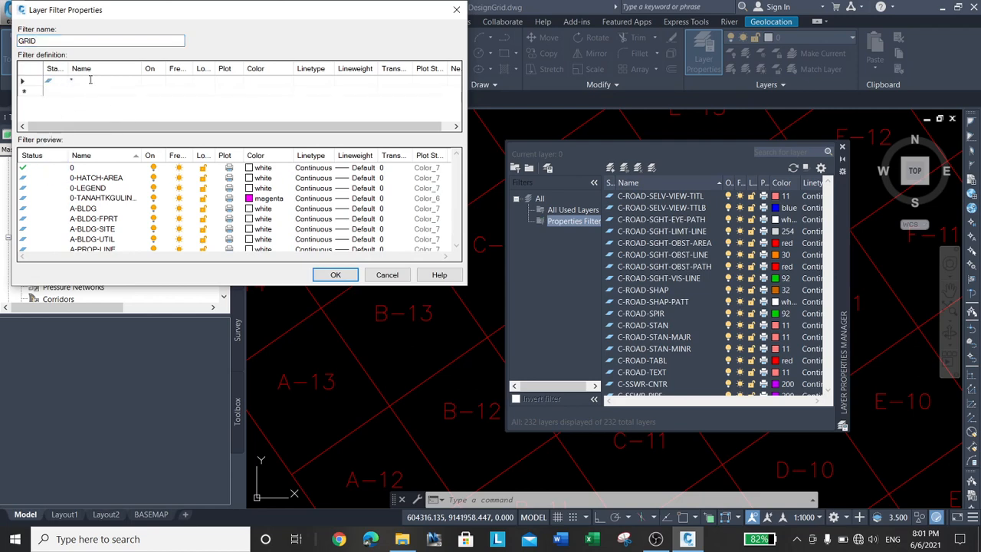
{"action": "type", "text": "GR*"}
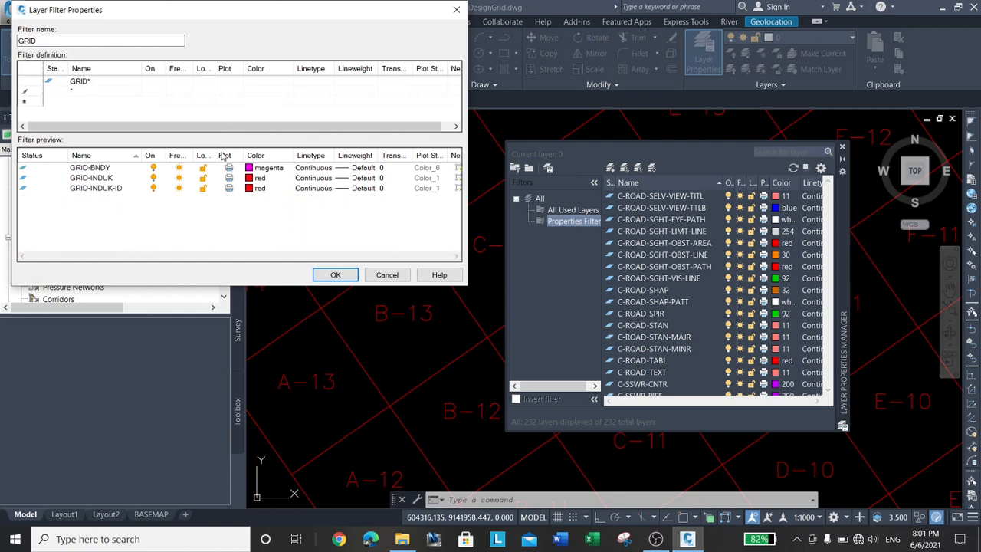
{"action": "left_click", "coordinate": [335, 275]}
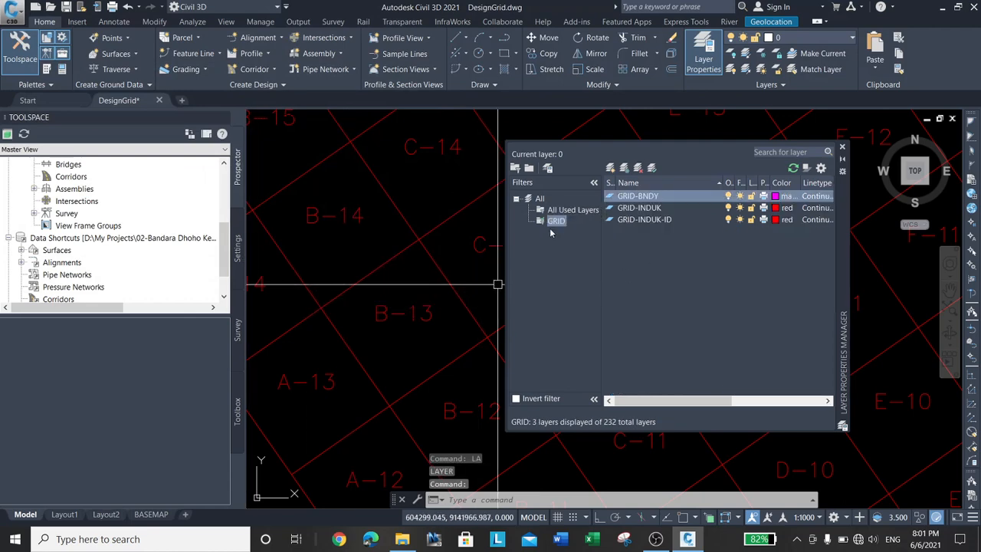
Step: Set the colour of the GRID-INDUK-ID layer to yellow and close the Layer Properties Manager
{"action": "left_click", "coordinate": [562, 213]}
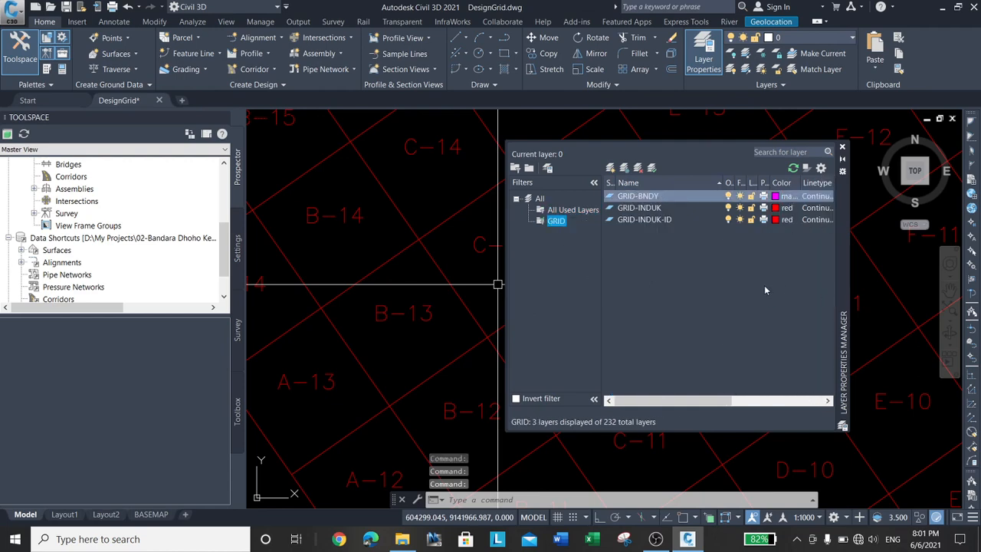
{"action": "left_click", "coordinate": [645, 219]}
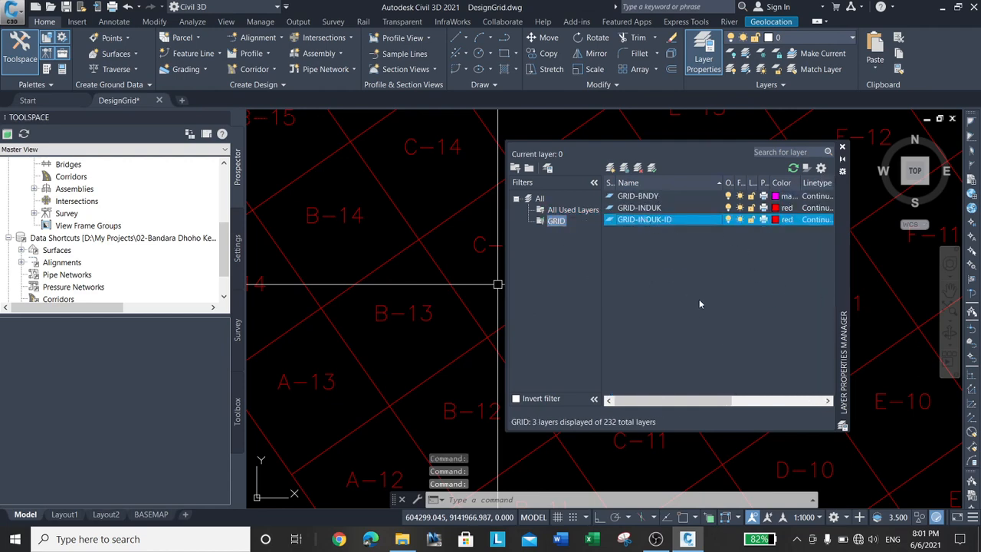
{"action": "left_click", "coordinate": [776, 220]}
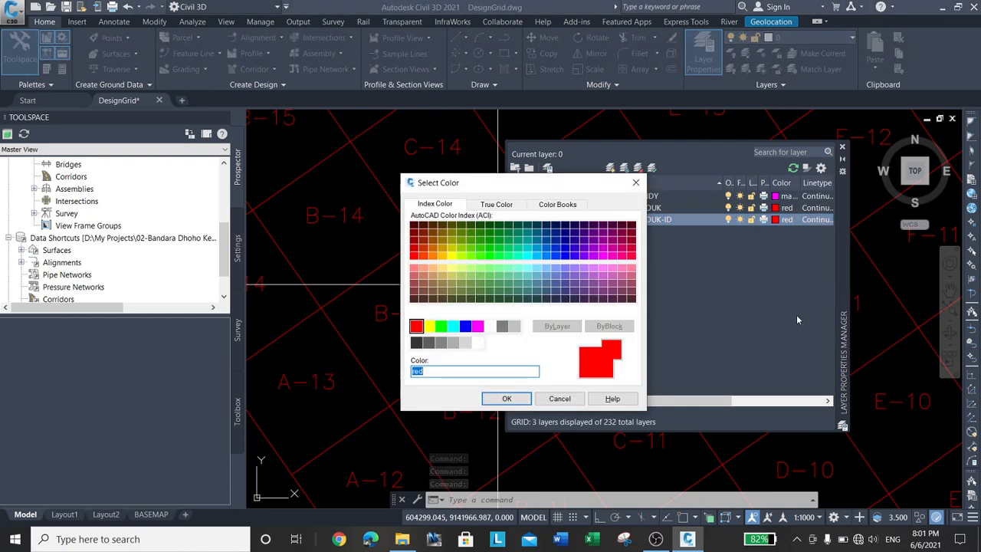
{"action": "left_click", "coordinate": [429, 326]}
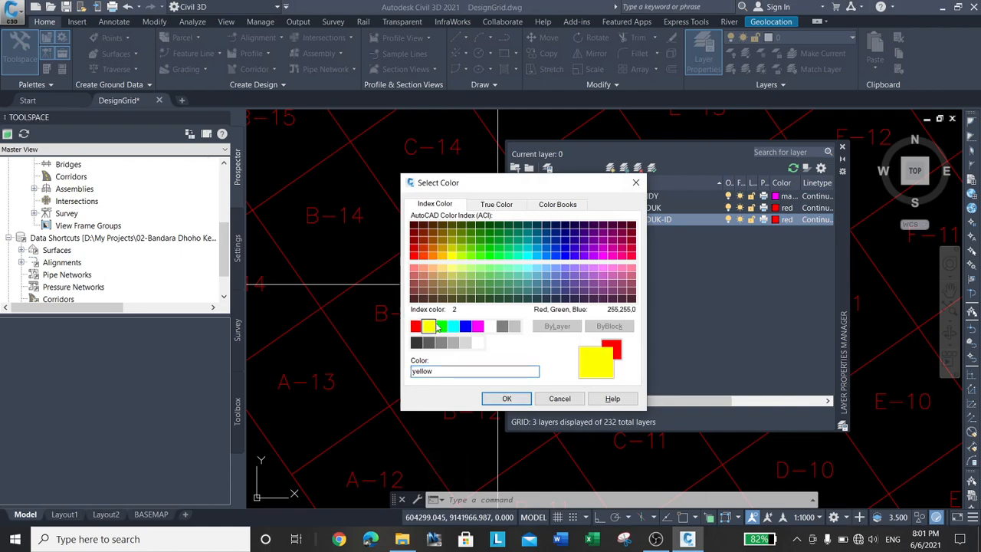
{"action": "left_click", "coordinate": [507, 398]}
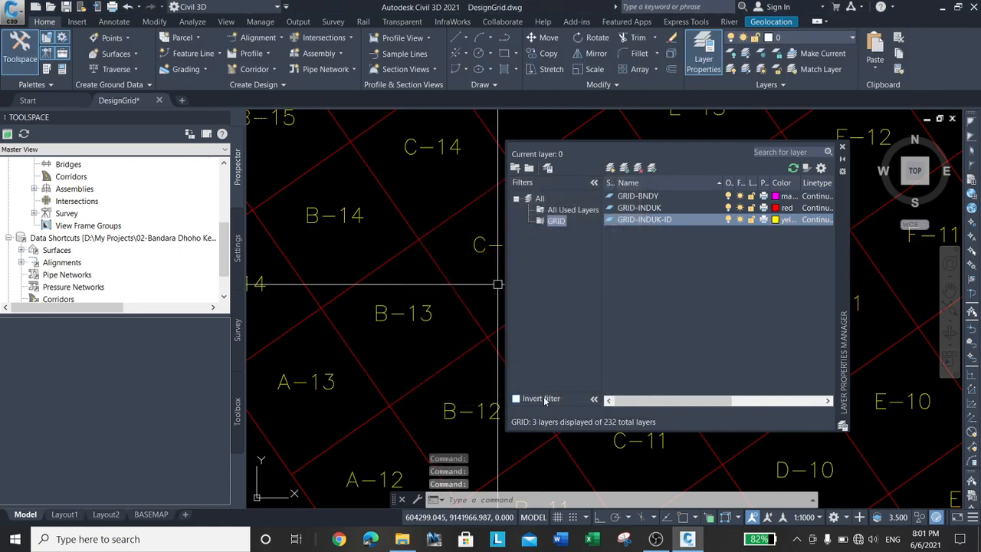
{"action": "left_click", "coordinate": [842, 148]}
Step: Check which layers hold the outer grid line of cell C-32 and the C-32 label
{"action": "scroll", "coordinate": [697, 361], "scroll_direction": "down", "scroll_amount": 8}
{"action": "middle_click_drag", "start_coordinate": [657, 329], "coordinate": [701, 383]}
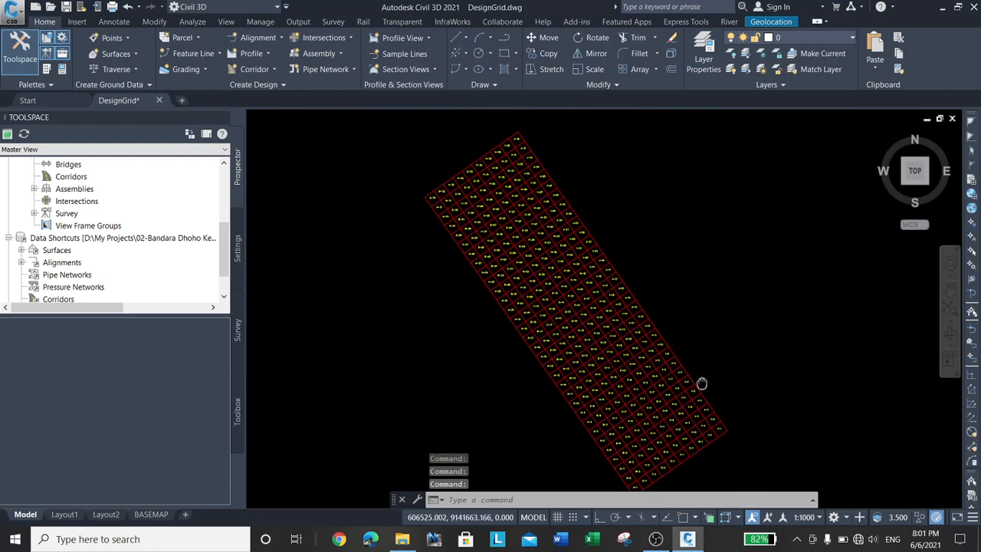
{"action": "mouse_move", "coordinate": [489, 335]}
{"action": "middle_mouse_down"}
{"action": "mouse_move", "coordinate": [449, 310]}
{"action": "mouse_move", "coordinate": [456, 325]}
{"action": "middle_mouse_up"}
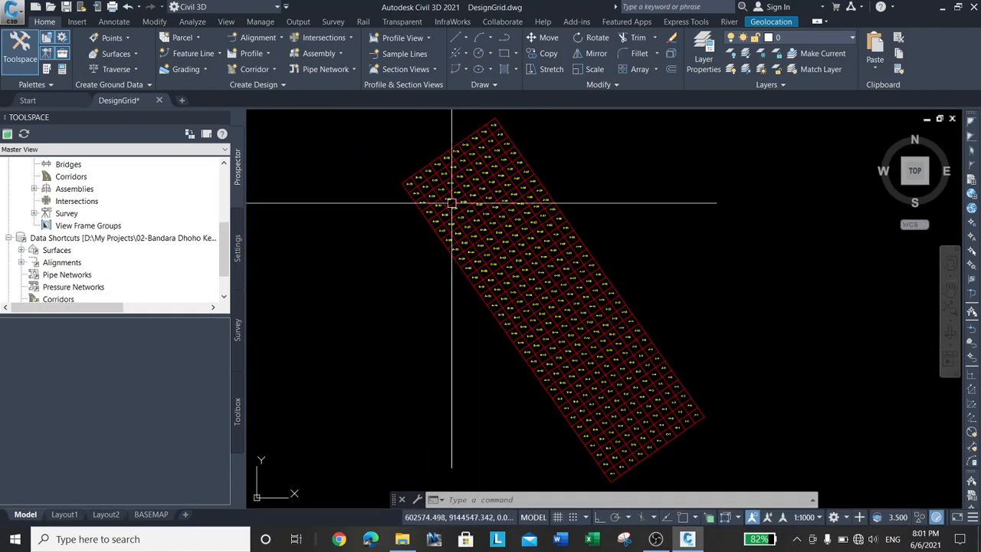
{"action": "scroll", "coordinate": [422, 215], "scroll_direction": "up", "scroll_amount": 5}
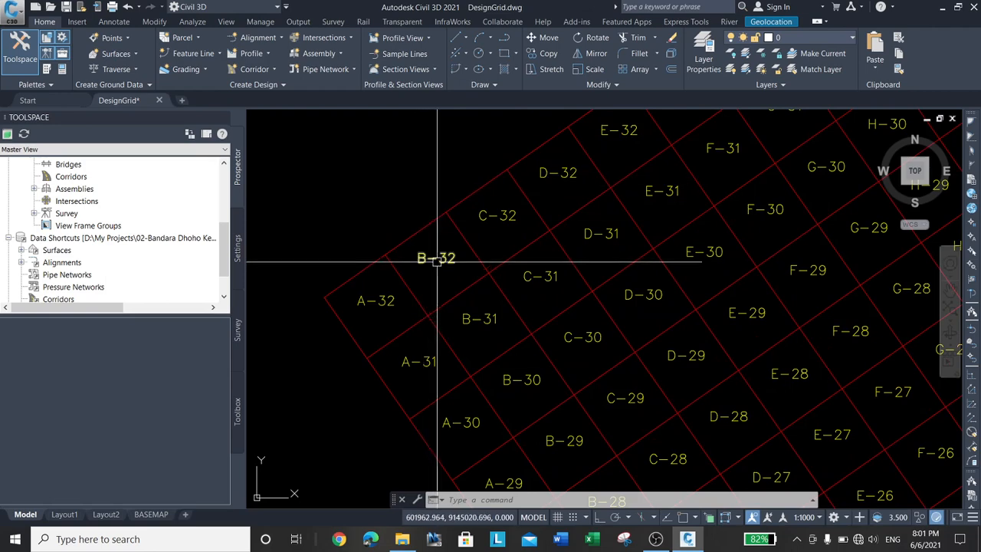
{"action": "left_click", "coordinate": [479, 189]}
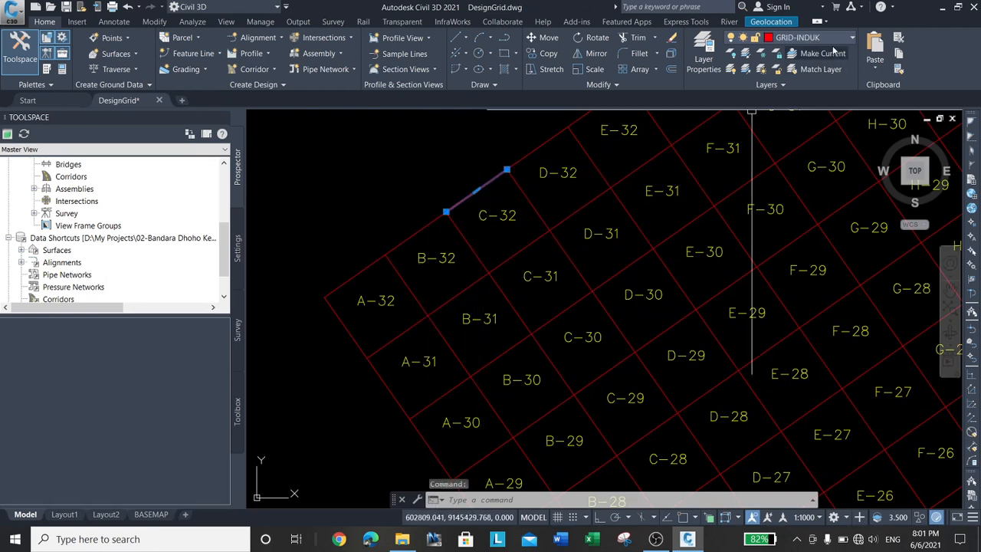
{"action": "key", "text": "Escape"}
{"action": "left_click", "coordinate": [518, 214]}
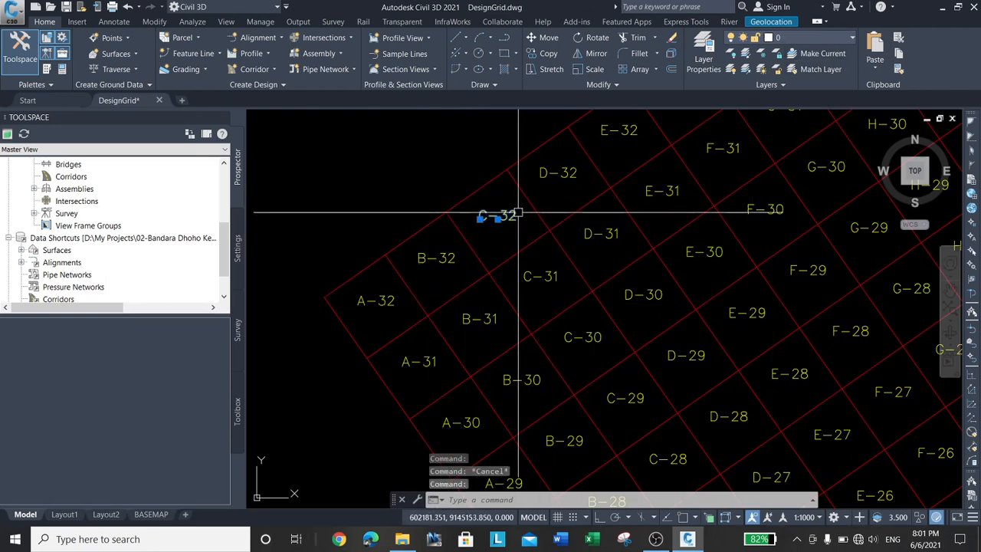
{"action": "key", "text": "Escape"}
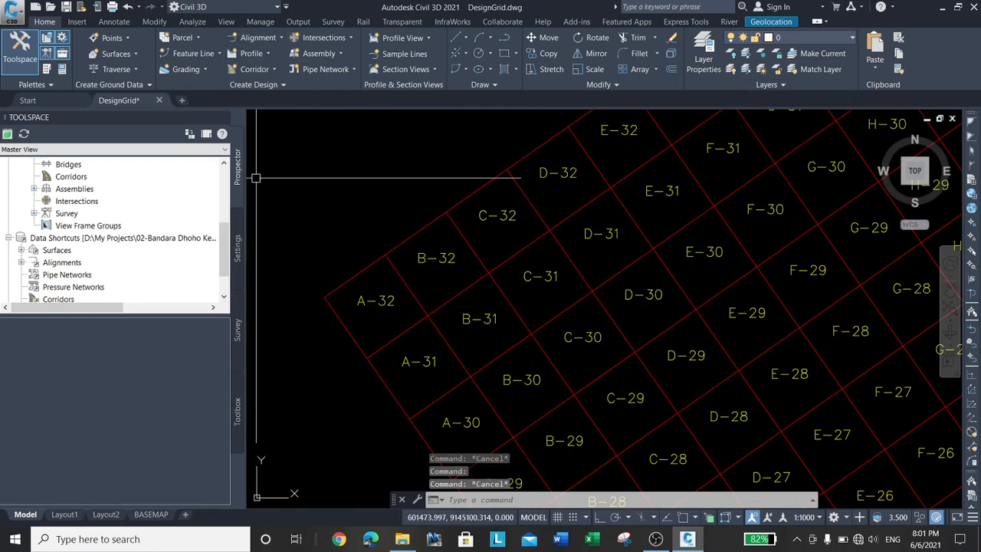
Step: Switch the workspace to Planning and Analysis
{"action": "left_click", "coordinate": [231, 6]}
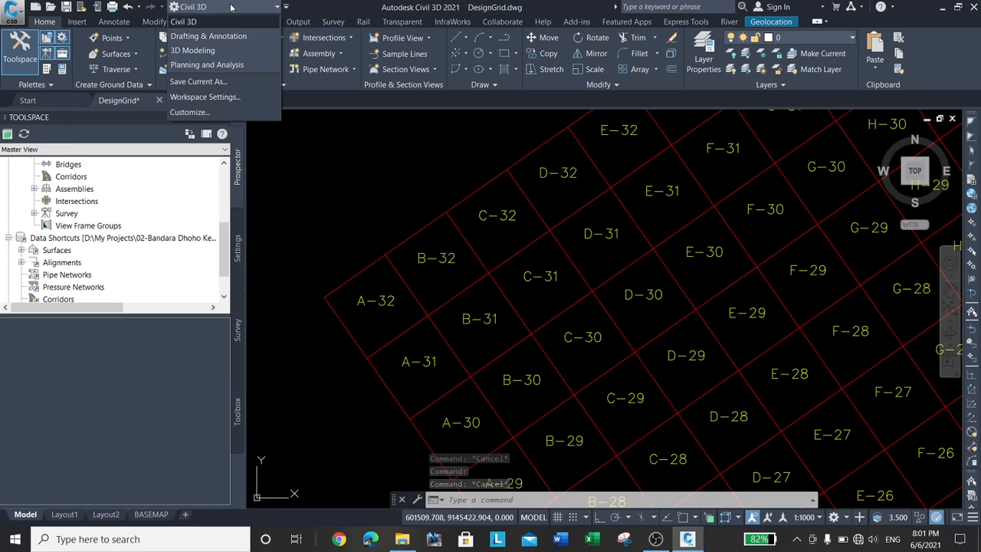
{"action": "left_click", "coordinate": [222, 65]}
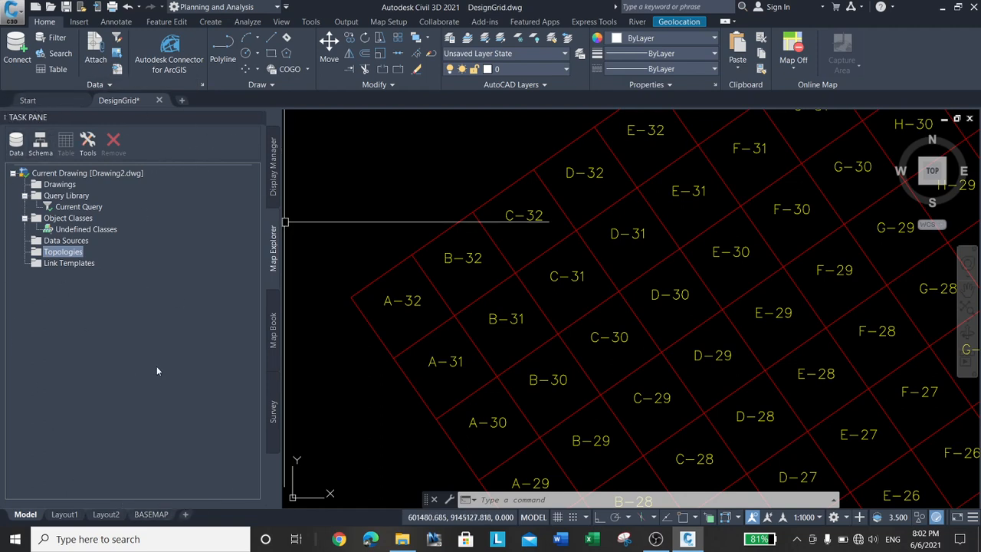
Step: Close the Task Pane and turn it back on with the MAPWSPACE command
{"action": "left_click", "coordinate": [258, 118]}
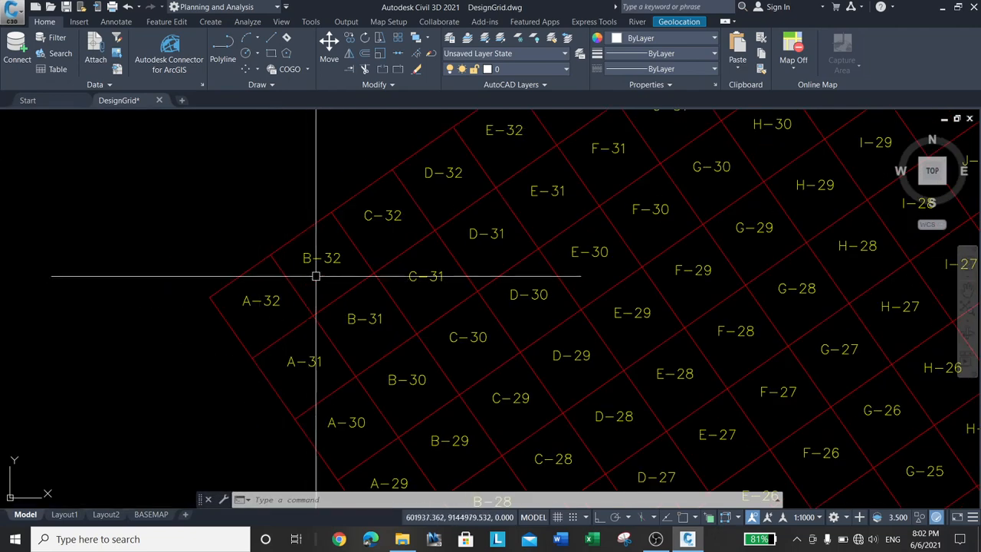
{"action": "left_click", "coordinate": [211, 247]}
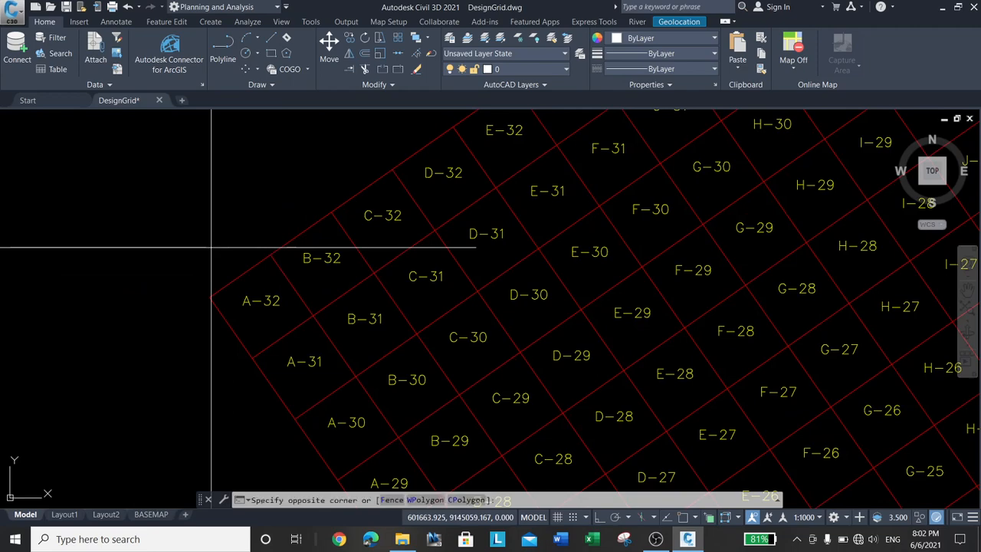
{"action": "key", "text": "Escape"}
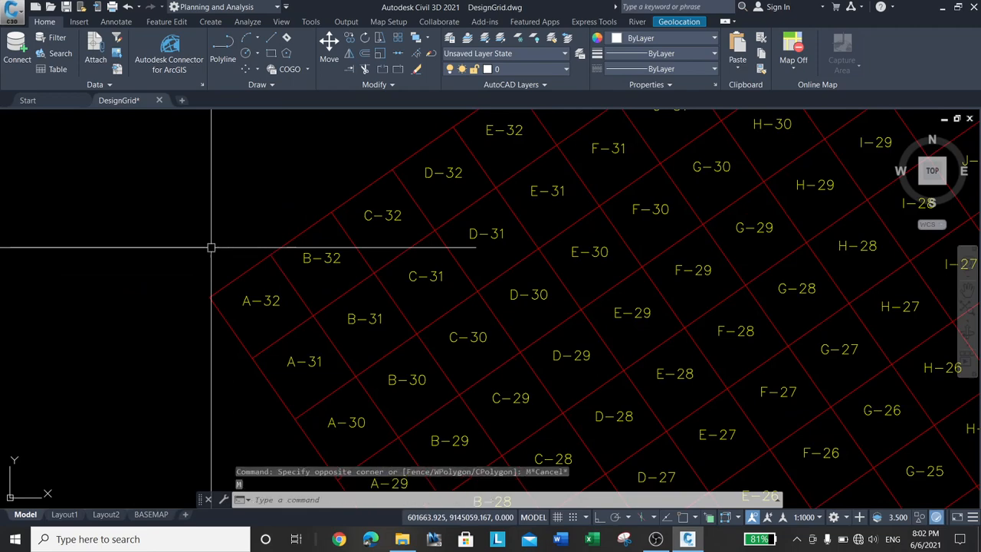
{"action": "type", "text": "MAPWSPA"}
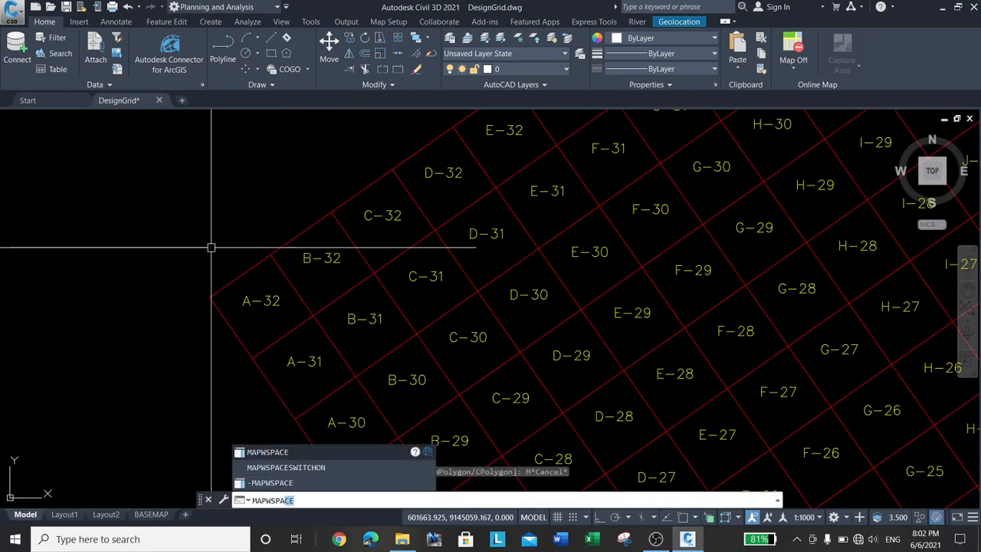
{"action": "key", "text": "Return"}
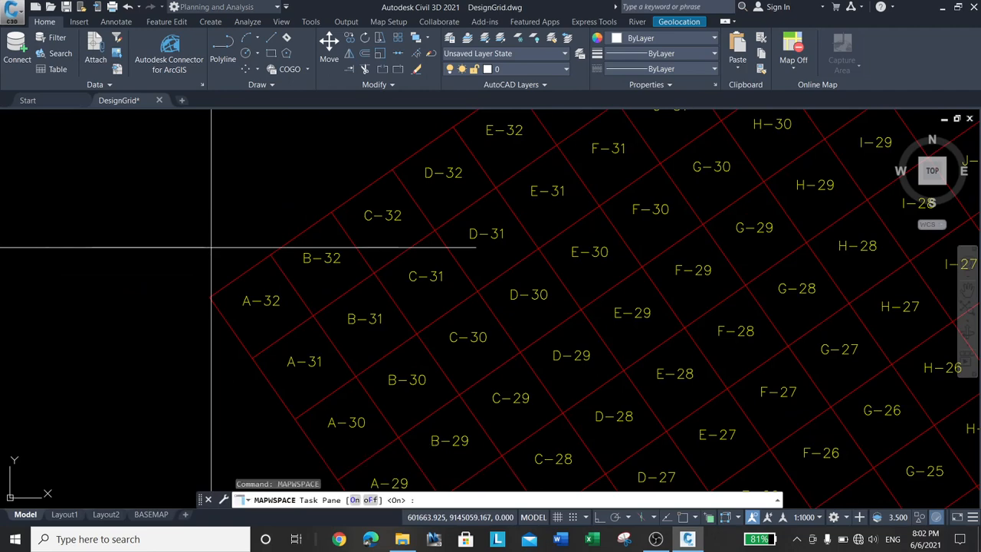
{"action": "key", "text": "Return"}
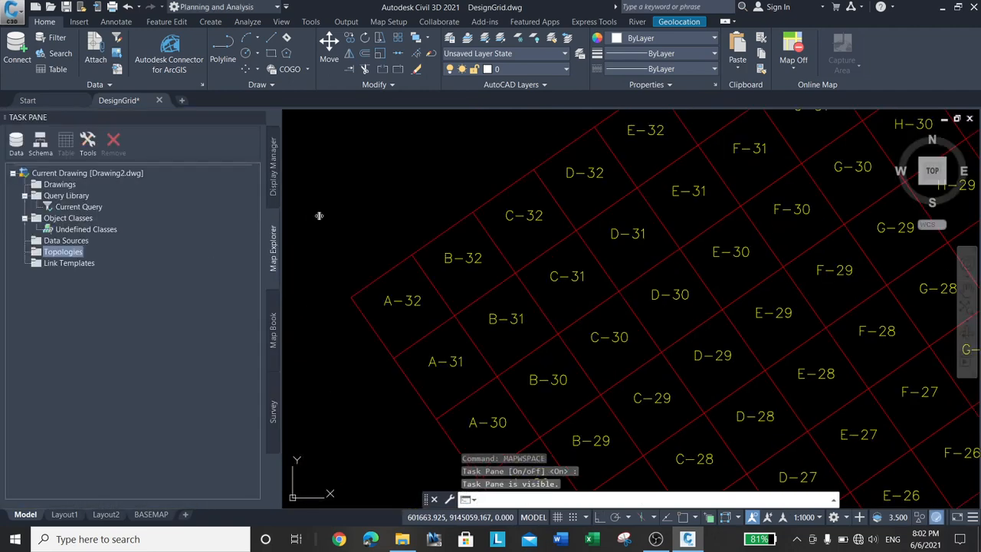
{"action": "scroll", "coordinate": [543, 273], "scroll_direction": "down", "scroll_amount": 5}
{"action": "mouse_move", "coordinate": [543, 273]}
{"action": "middle_mouse_down"}
{"action": "mouse_move", "coordinate": [477, 255]}
{"action": "mouse_move", "coordinate": [486, 271]}
{"action": "middle_mouse_up"}
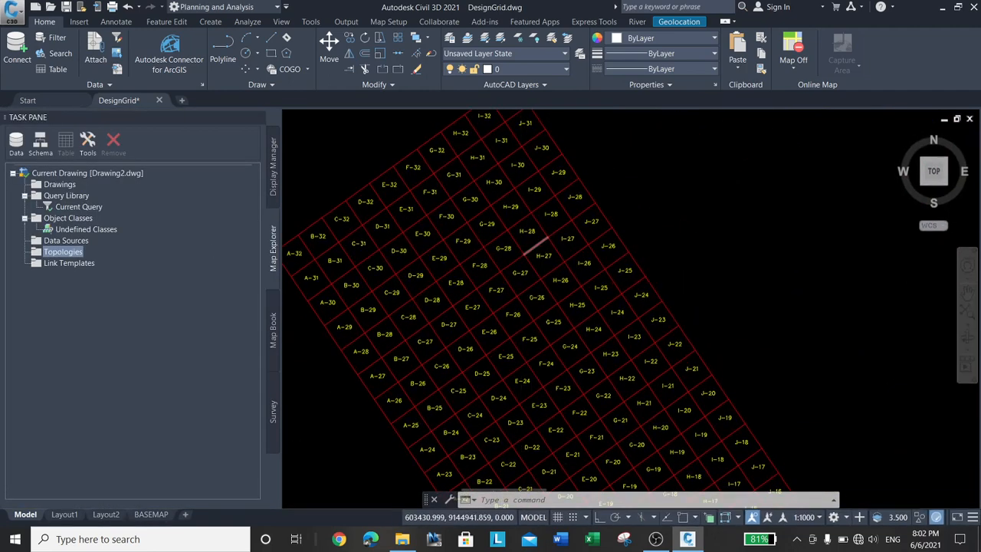
{"action": "scroll", "coordinate": [507, 391], "scroll_direction": "down", "scroll_amount": 2}
{"action": "middle_click_drag", "start_coordinate": [508, 391], "coordinate": [528, 316]}
{"action": "scroll", "coordinate": [403, 205], "scroll_direction": "up", "scroll_amount": 8}
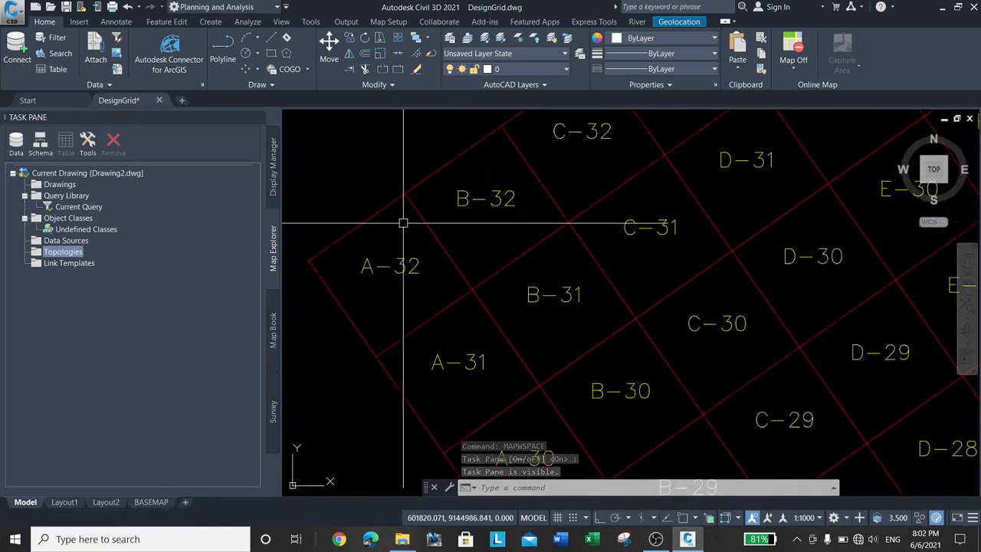
Step: Start a new polygon topology named tp200 with the description "grid 200 x 200" and proceed to its link selection
{"action": "right_click", "coordinate": [64, 254]}
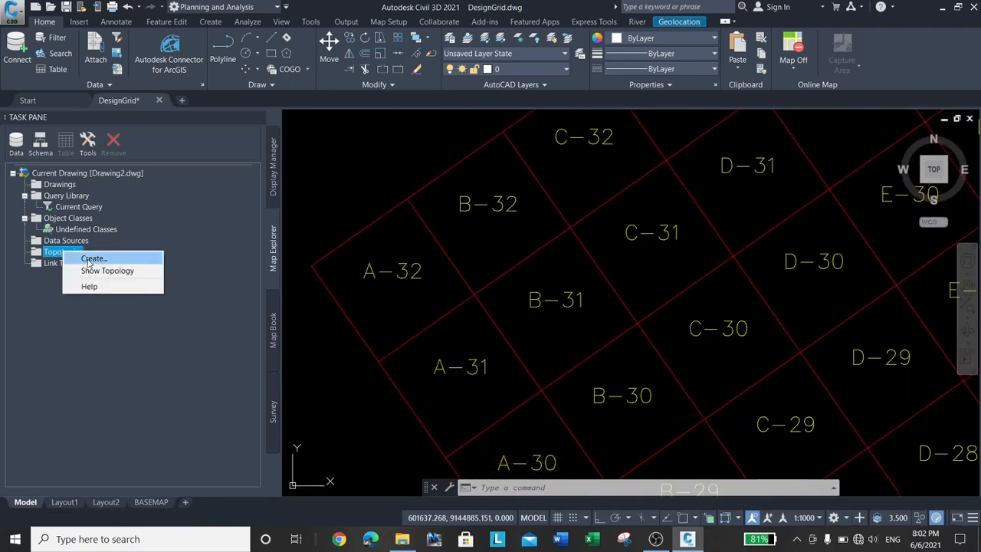
{"action": "left_click", "coordinate": [90, 262]}
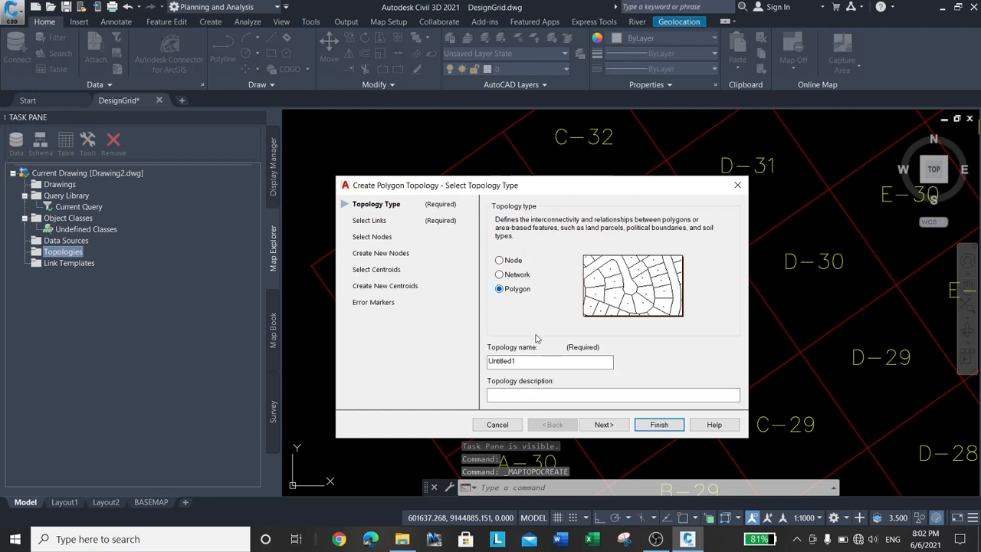
{"action": "double_click", "coordinate": [540, 363]}
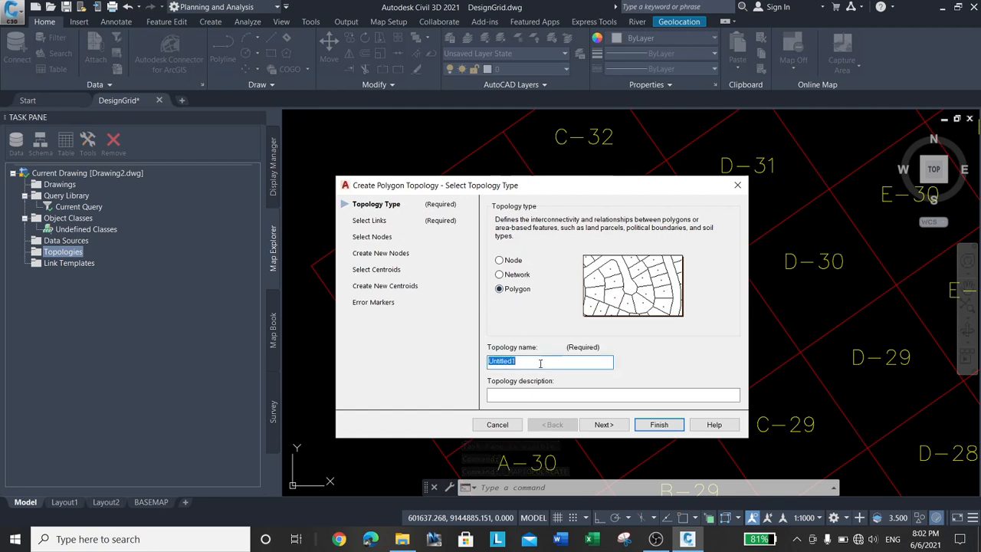
{"action": "type", "text": "TP"}
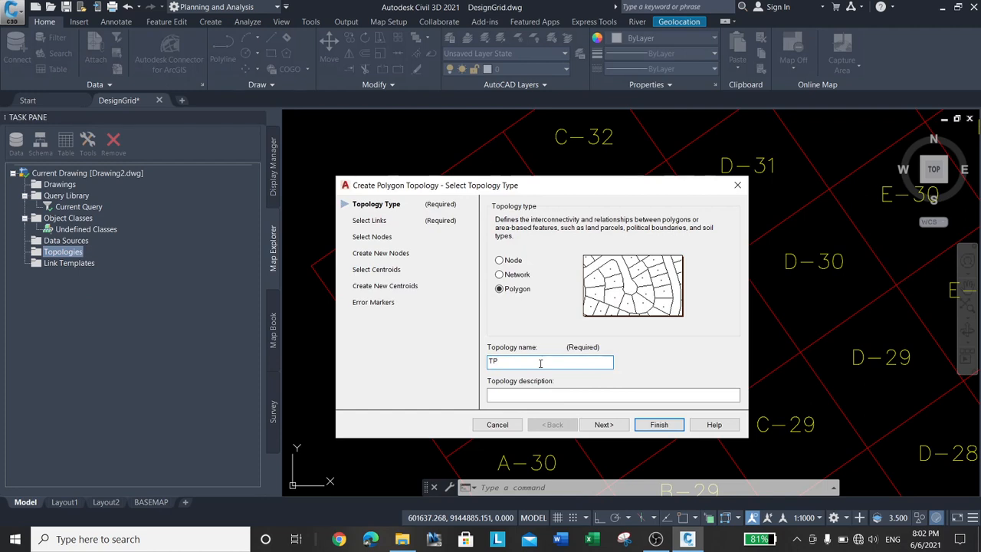
{"action": "key", "text": "BackSpace"}
{"action": "type", "text": "tp200"}
{"action": "left_click", "coordinate": [540, 394]}
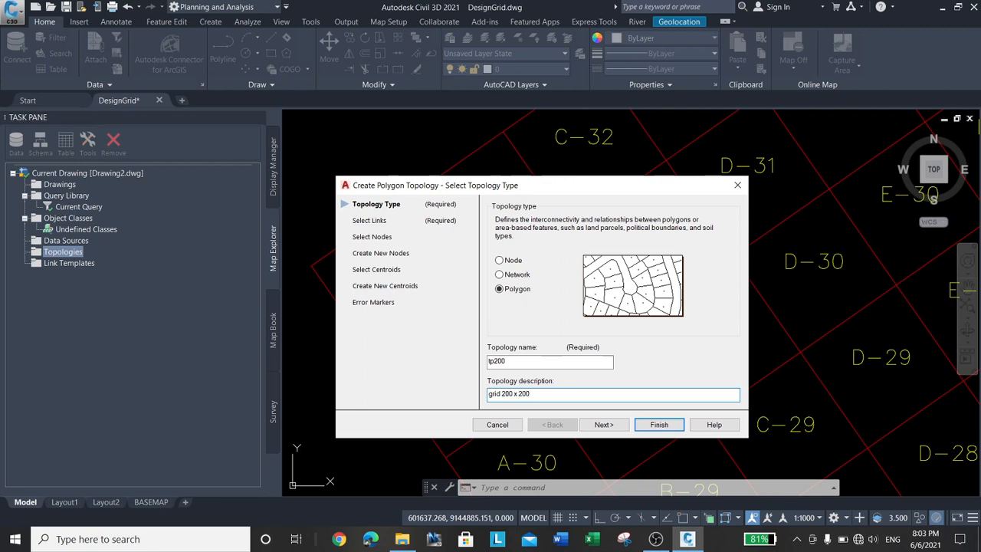
{"action": "left_click", "coordinate": [613, 425]}
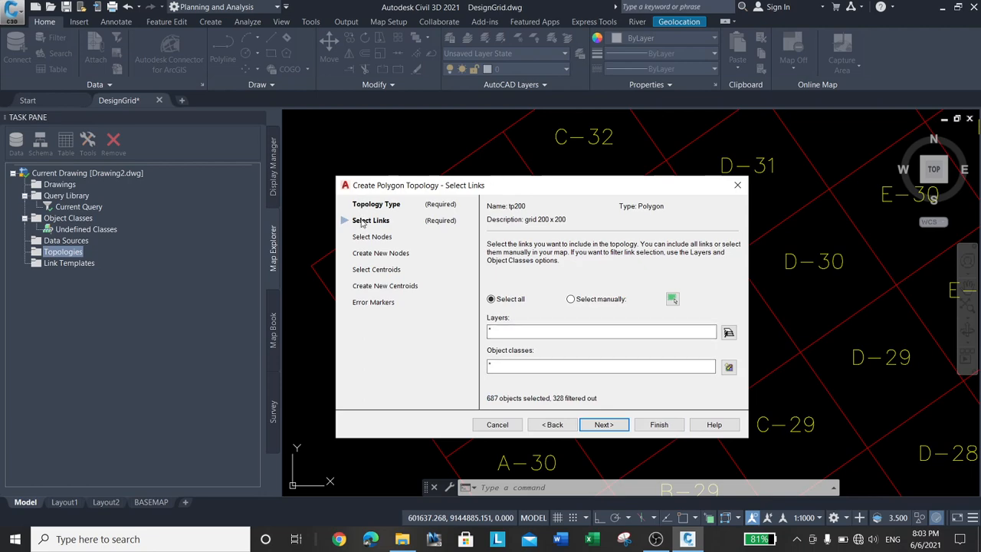
Step: Limit the topology's links to layer GRID-INDUK and proceed to the node selection
{"action": "left_click", "coordinate": [729, 333]}
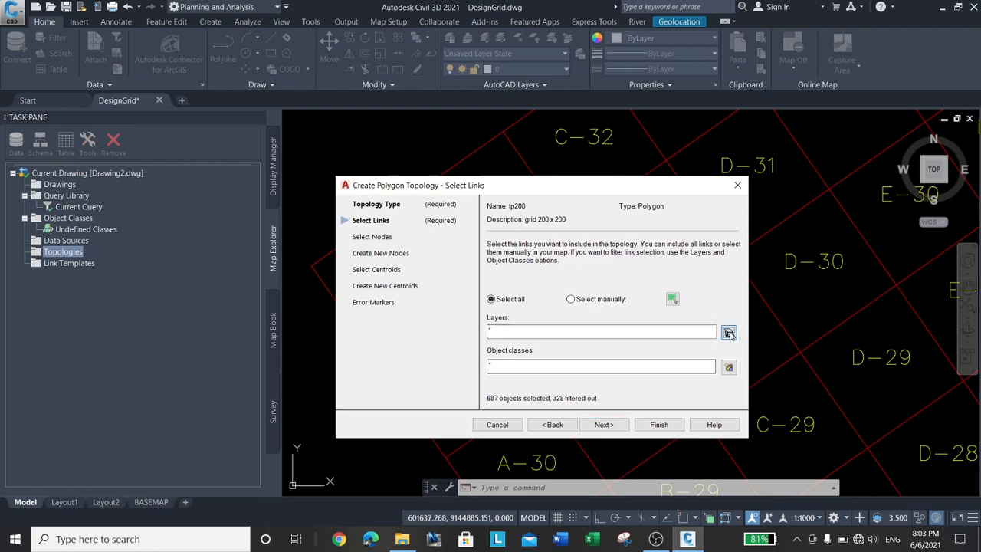
{"action": "mouse_move", "coordinate": [584, 350]}
{"action": "left_mouse_down"}
{"action": "mouse_move", "coordinate": [583, 219]}
{"action": "mouse_move", "coordinate": [586, 359]}
{"action": "left_mouse_up"}
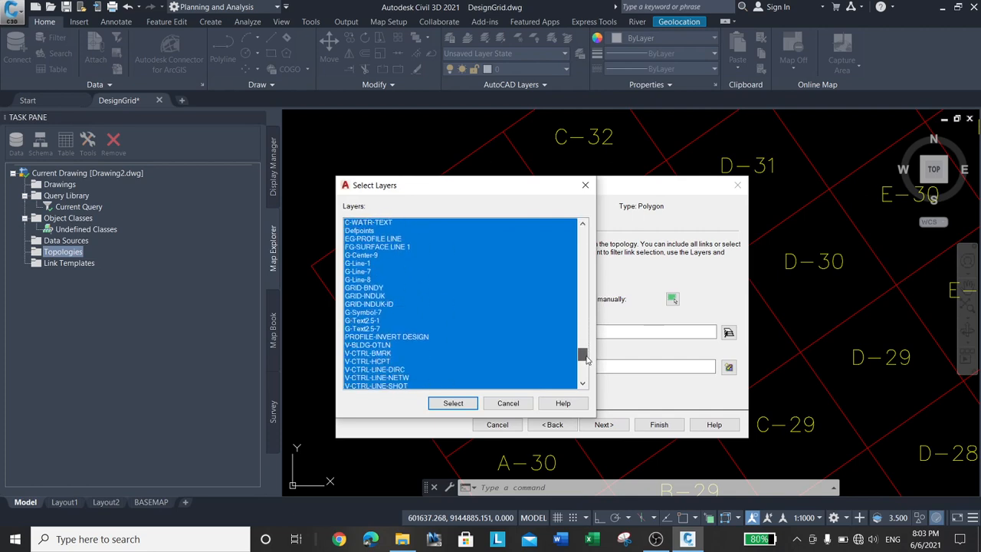
{"action": "left_click", "coordinate": [370, 298]}
{"action": "left_click", "coordinate": [453, 404]}
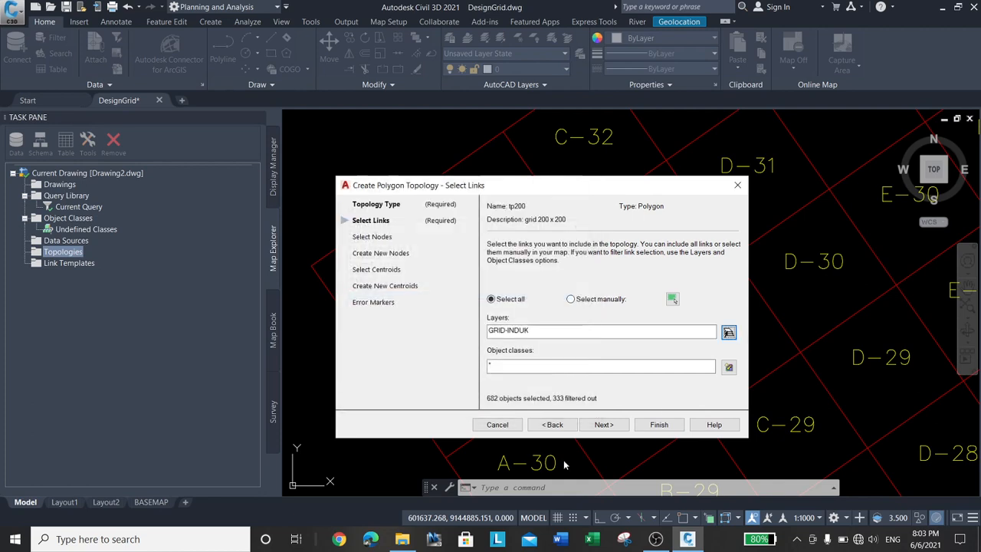
{"action": "left_click", "coordinate": [621, 426]}
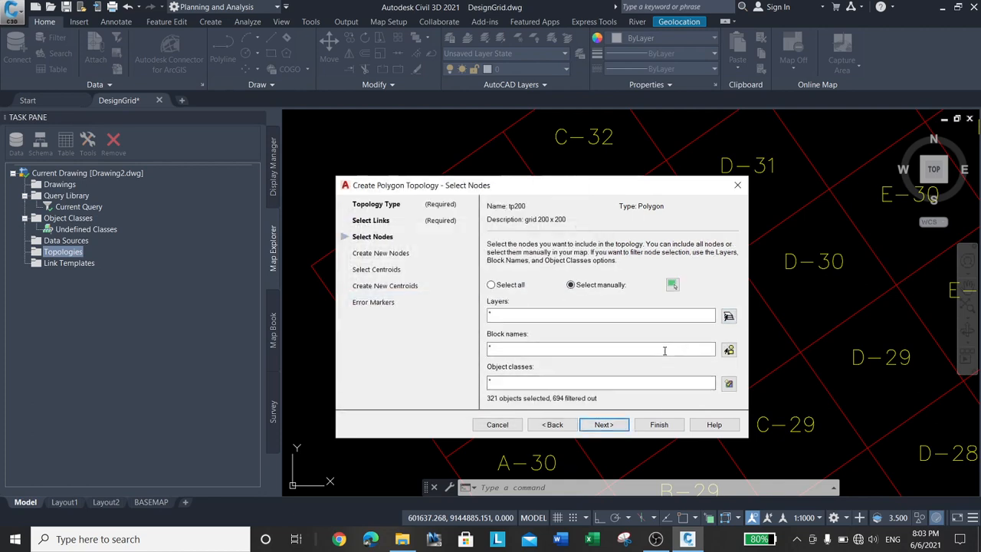
Step: Keep the node settings at their defaults without creating new nodes, and limit the topology's centroids to layer GRID-INDUK-ID
{"action": "left_click", "coordinate": [610, 426]}
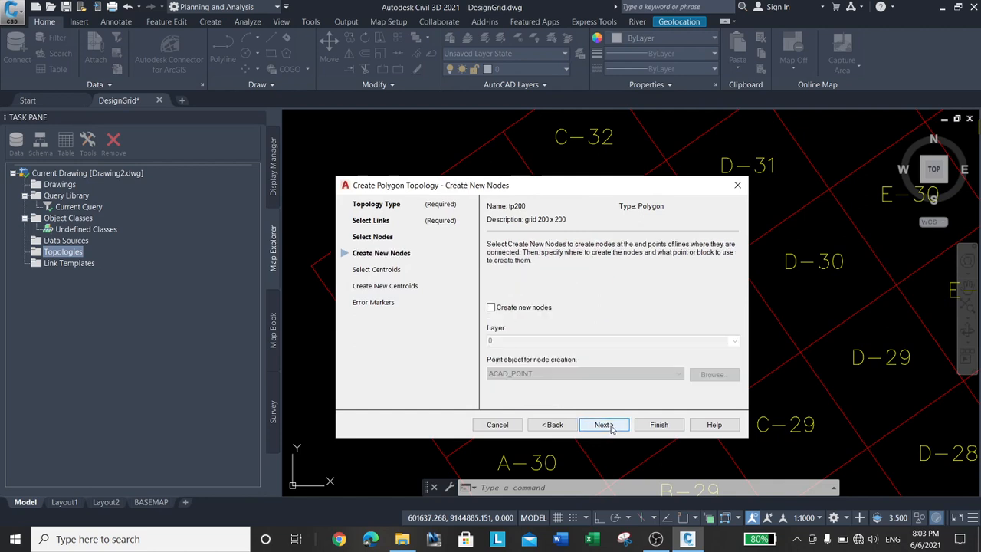
{"action": "left_click", "coordinate": [605, 425]}
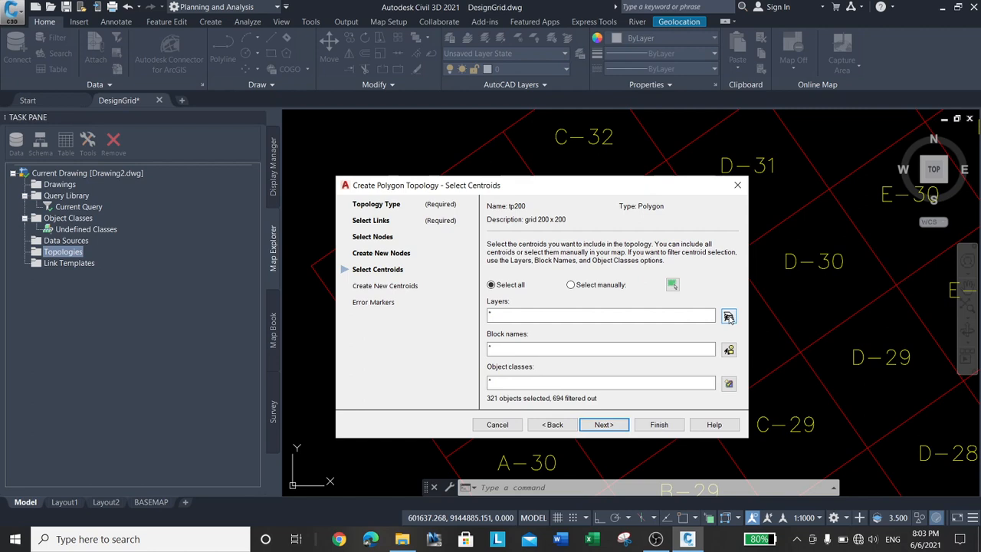
{"action": "left_click", "coordinate": [729, 317]}
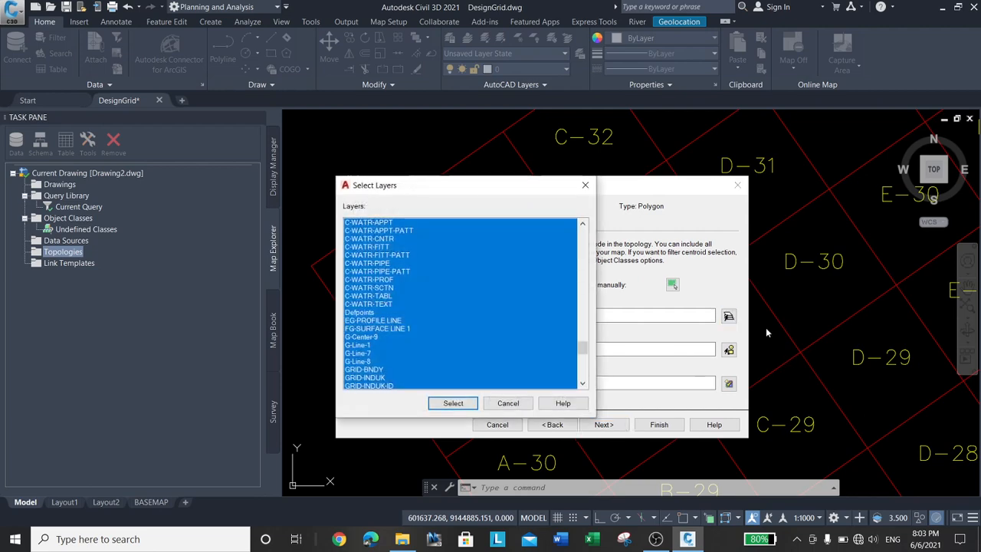
{"action": "mouse_move", "coordinate": [583, 355]}
{"action": "left_mouse_down"}
{"action": "mouse_move", "coordinate": [582, 379]}
{"action": "mouse_move", "coordinate": [582, 269]}
{"action": "mouse_move", "coordinate": [595, 262]}
{"action": "mouse_move", "coordinate": [594, 227]}
{"action": "left_mouse_up"}
{"action": "scroll", "coordinate": [430, 265], "scroll_direction": "down", "scroll_amount": 20}
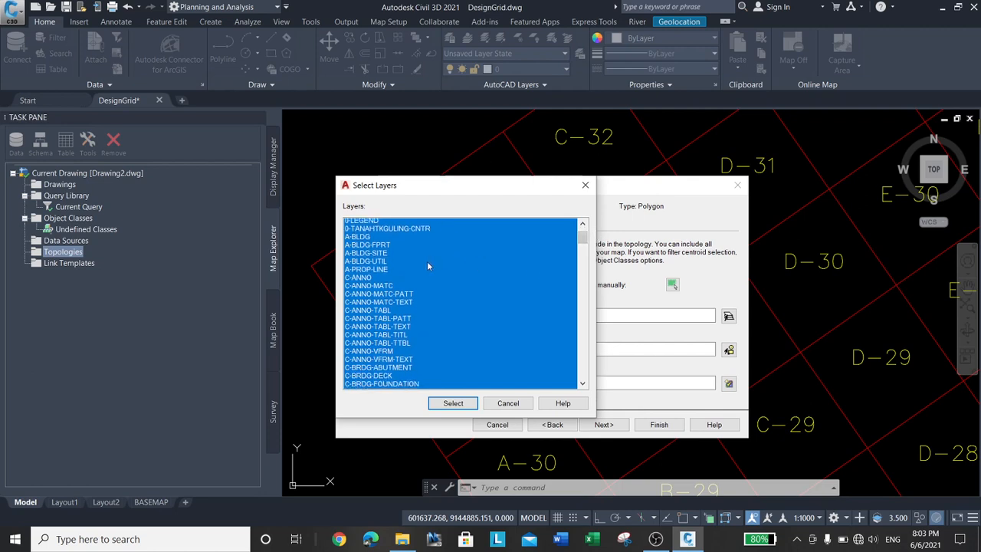
{"action": "scroll", "coordinate": [479, 290], "scroll_direction": "down", "scroll_amount": 10}
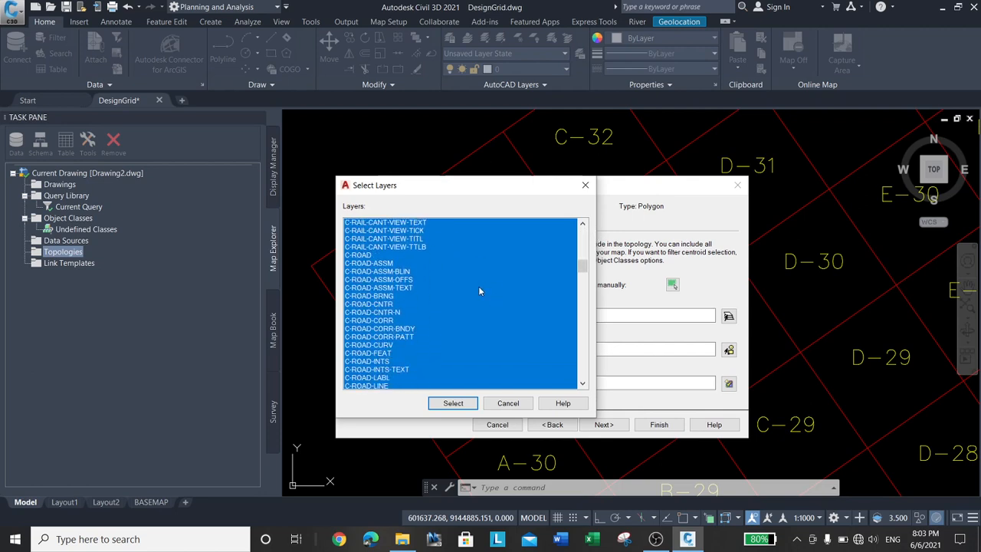
{"action": "scroll", "coordinate": [476, 290], "scroll_direction": "down", "scroll_amount": 12}
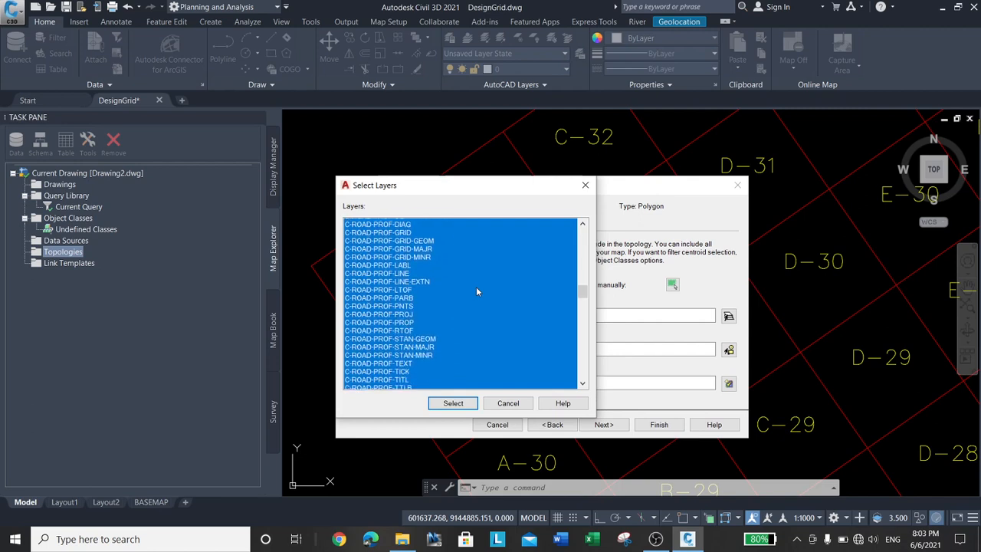
{"action": "scroll", "coordinate": [476, 289], "scroll_direction": "down", "scroll_amount": 12}
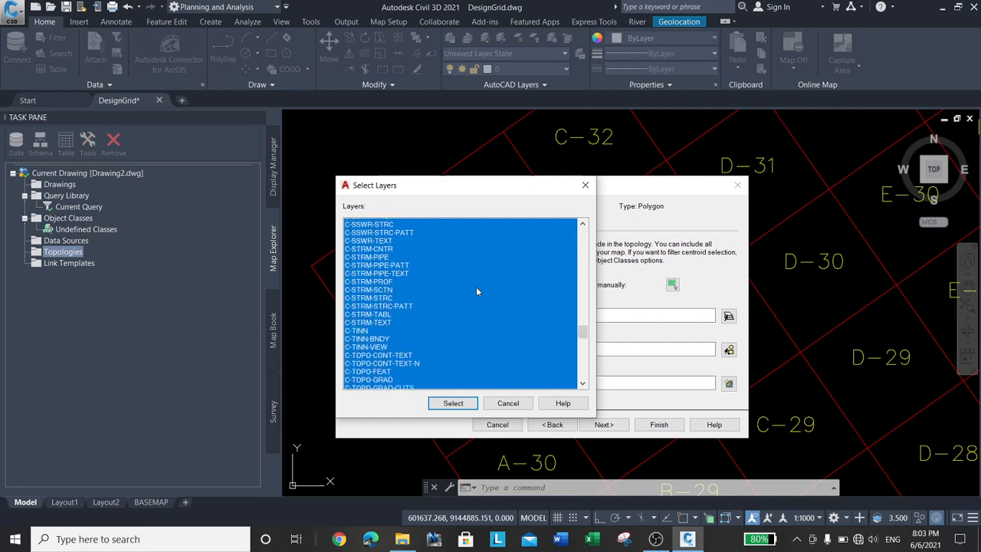
{"action": "scroll", "coordinate": [476, 291], "scroll_direction": "down", "scroll_amount": 4}
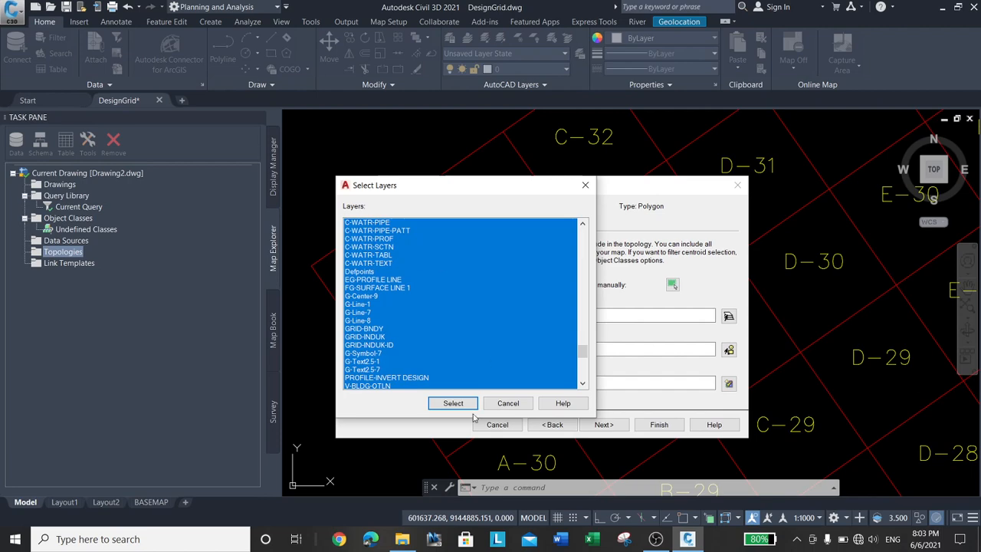
{"action": "left_click", "coordinate": [371, 345]}
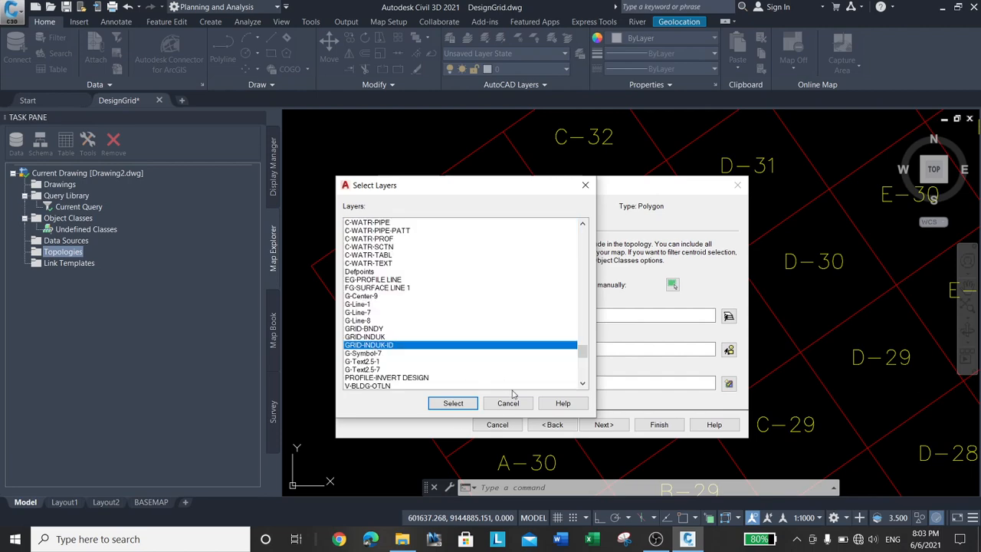
{"action": "left_click", "coordinate": [454, 403]}
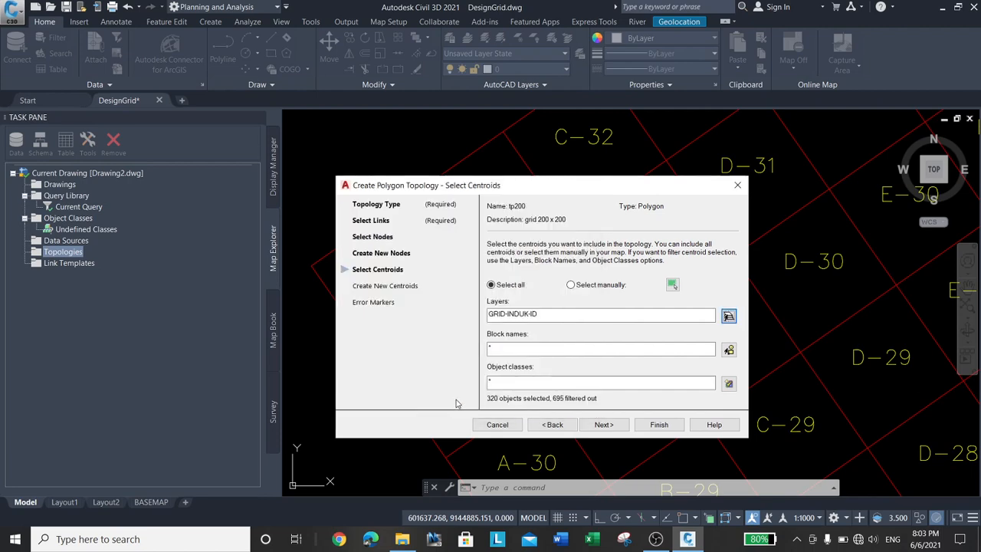
{"action": "left_click", "coordinate": [616, 430]}
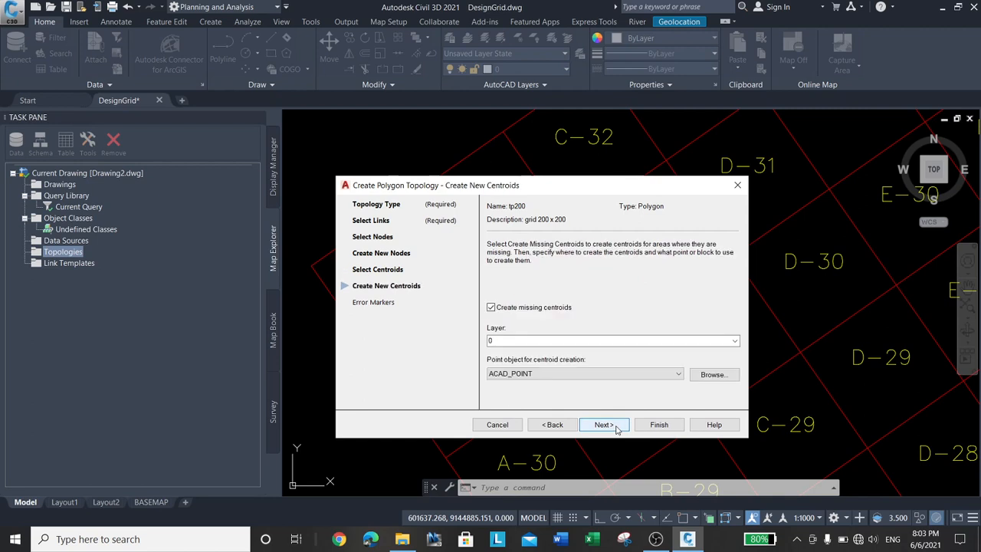
Step: Turn off creation of missing centroids, keep the default error markers, and finish creating the tp200 topology
{"action": "left_click", "coordinate": [515, 309]}
{"action": "left_click", "coordinate": [515, 308]}
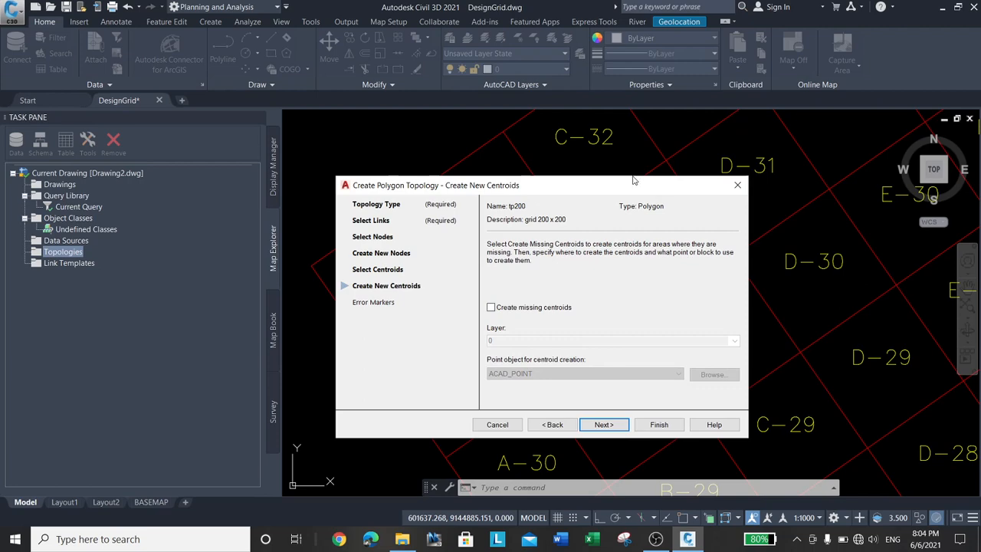
{"action": "mouse_move", "coordinate": [634, 185]}
{"action": "left_mouse_down"}
{"action": "mouse_move", "coordinate": [403, 203]}
{"action": "mouse_move", "coordinate": [383, 193]}
{"action": "mouse_move", "coordinate": [488, 146]}
{"action": "left_mouse_up"}
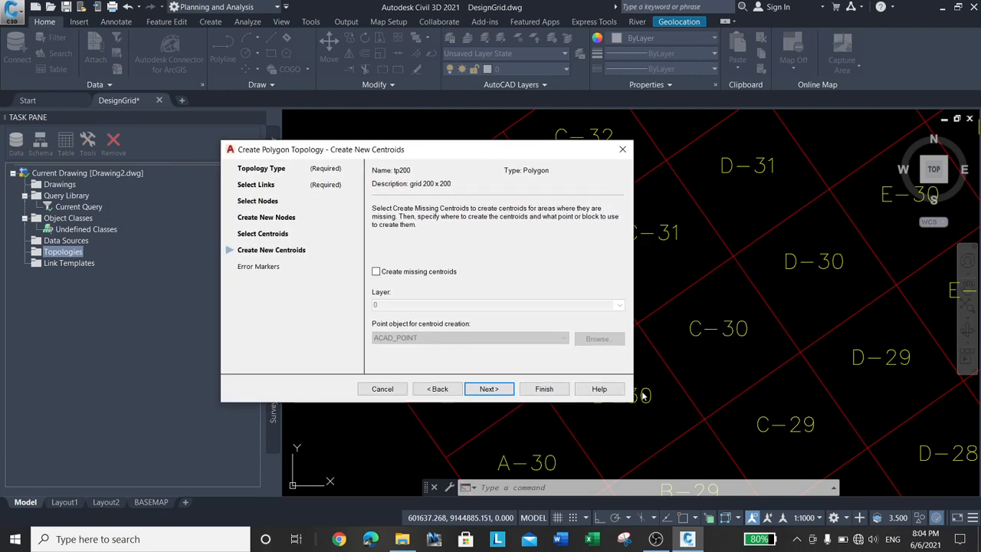
{"action": "left_click", "coordinate": [500, 389]}
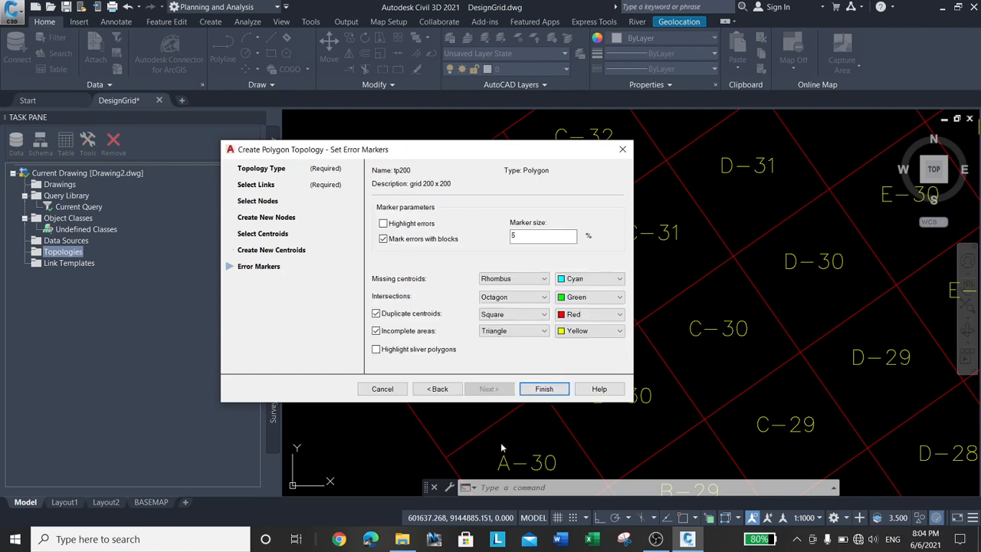
{"action": "left_click", "coordinate": [545, 391]}
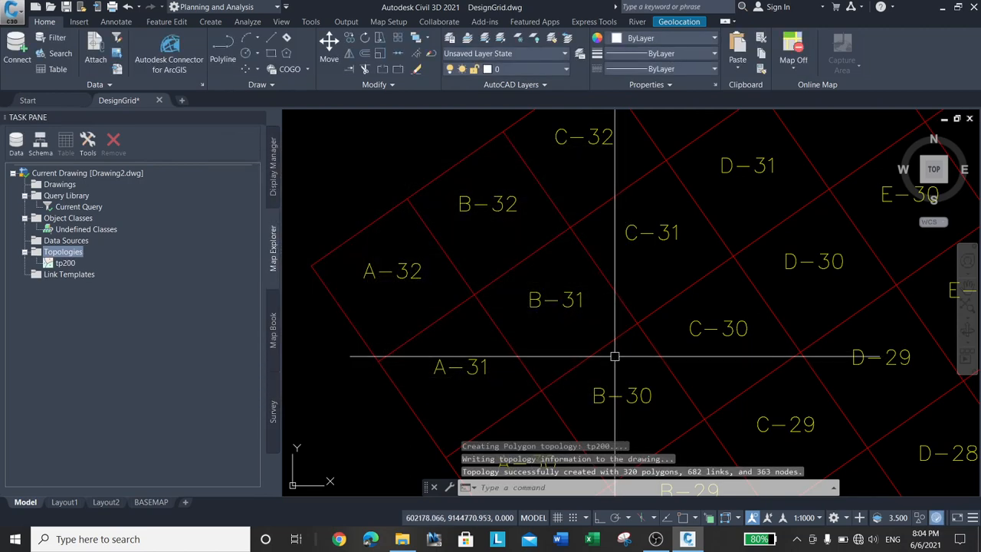
Step: Show the geometry of topology tp200 in the drawing, check which grid objects it covers, and end the highlighting
{"action": "left_click", "coordinate": [65, 264]}
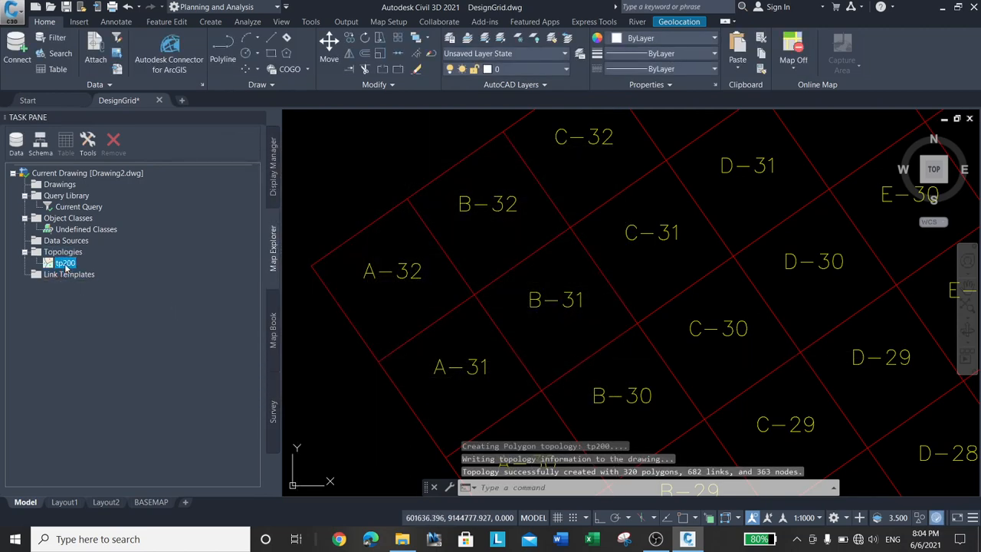
{"action": "right_click", "coordinate": [67, 266]}
{"action": "left_click", "coordinate": [103, 272]}
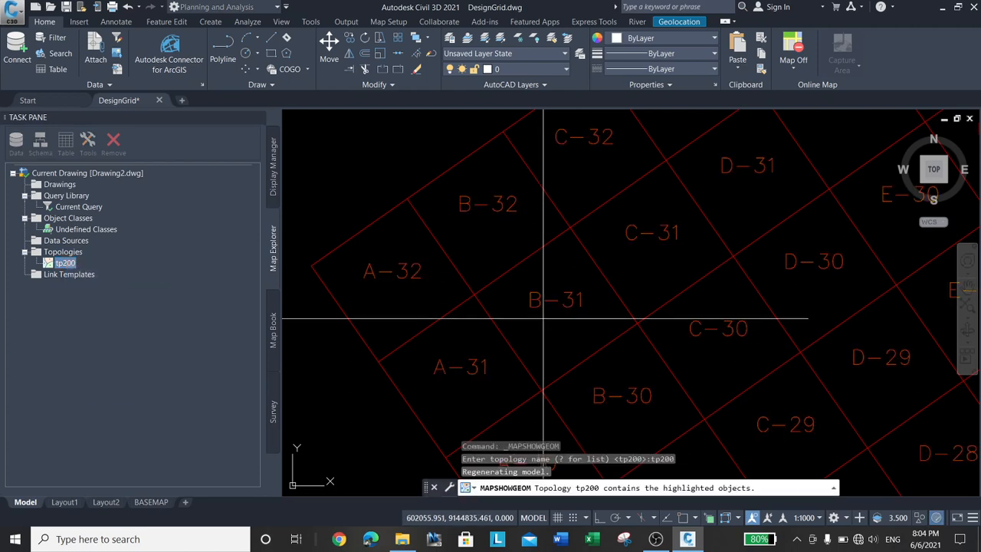
{"action": "scroll", "coordinate": [745, 334], "scroll_direction": "up", "scroll_amount": 10}
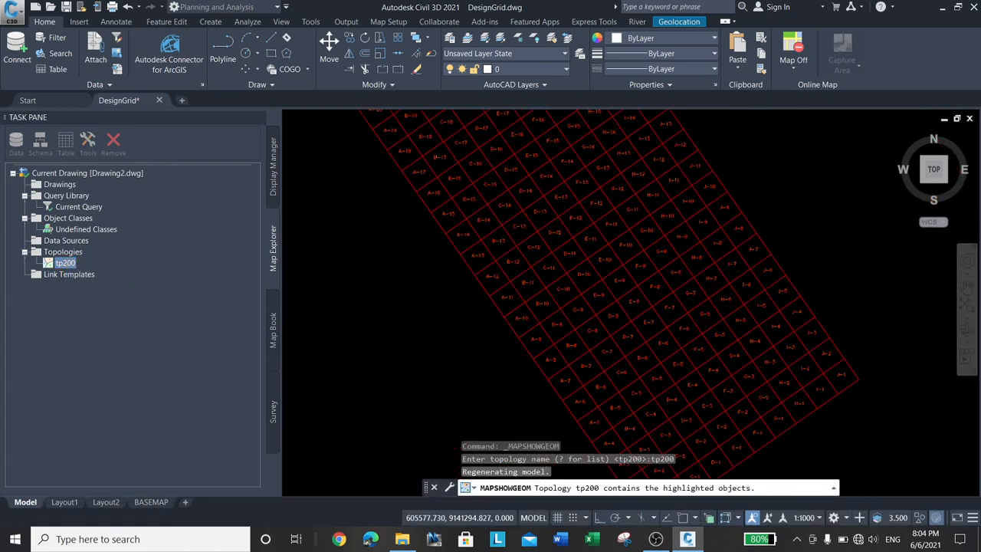
{"action": "key", "text": "Escape"}
Step: Examine the tp200 topology data in the properties of the A-32 label, then close the properties and deselect the label
{"action": "scroll", "coordinate": [745, 334], "scroll_direction": "down", "scroll_amount": 6}
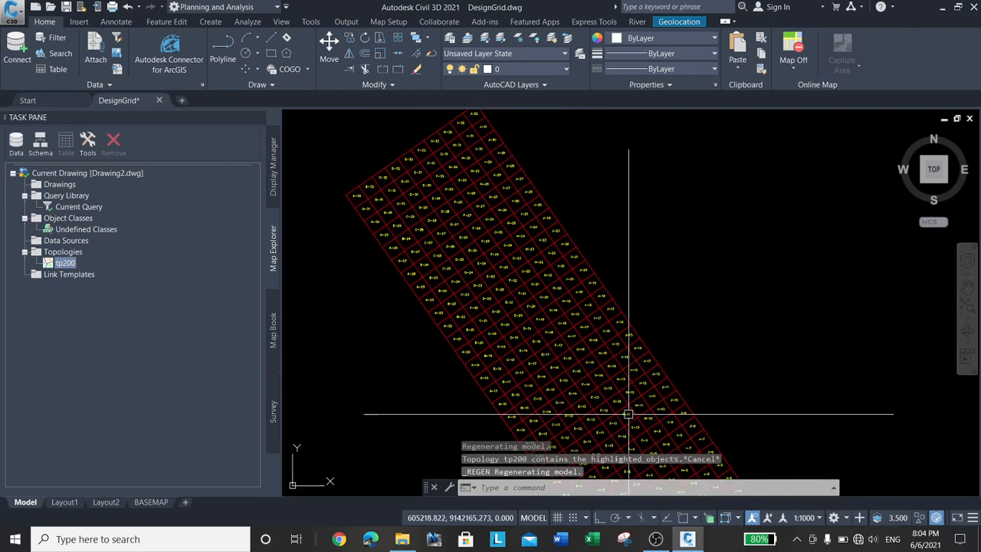
{"action": "scroll", "coordinate": [350, 200], "scroll_direction": "up", "scroll_amount": 7}
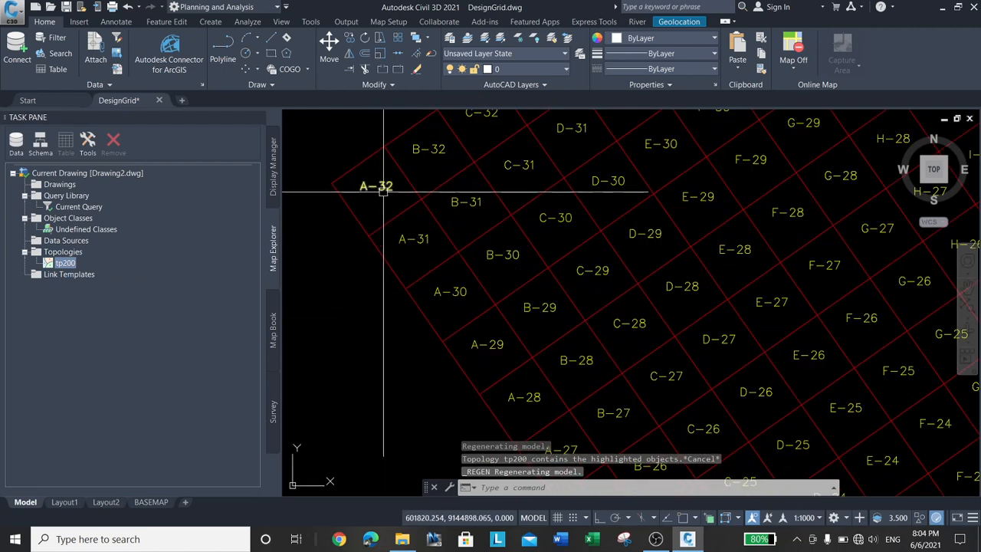
{"action": "left_click", "coordinate": [374, 188]}
{"action": "right_click", "coordinate": [384, 190]}
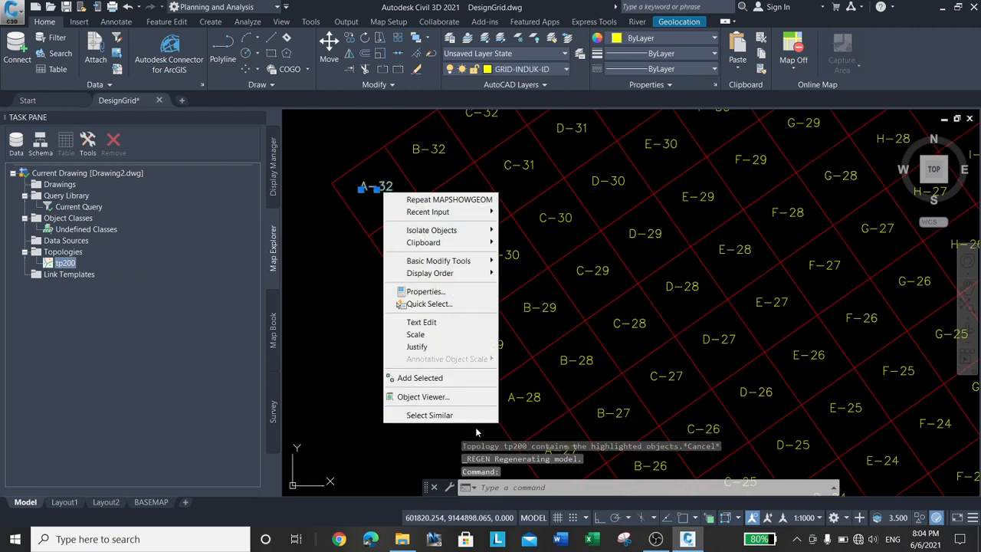
{"action": "left_click", "coordinate": [436, 295]}
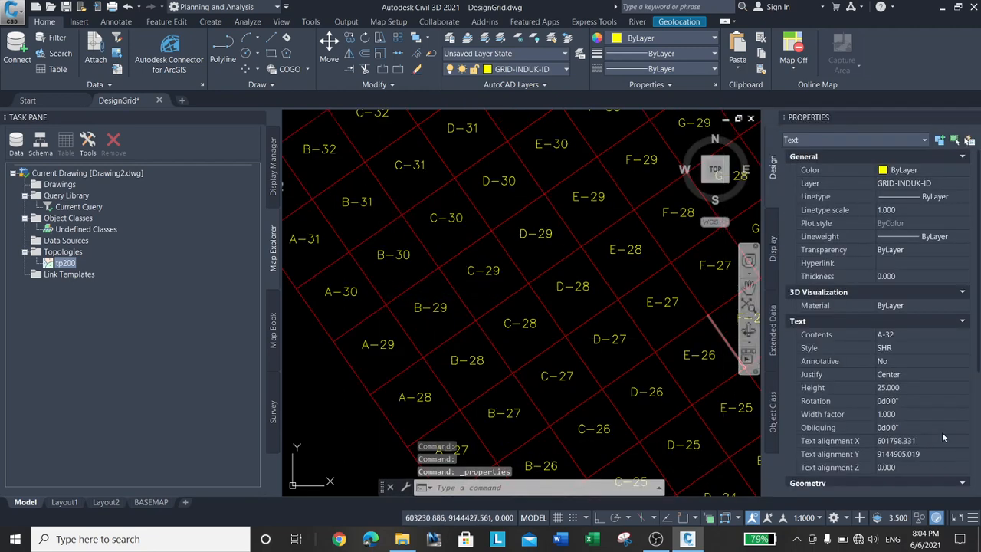
{"action": "scroll", "coordinate": [938, 395], "scroll_direction": "down", "scroll_amount": 5}
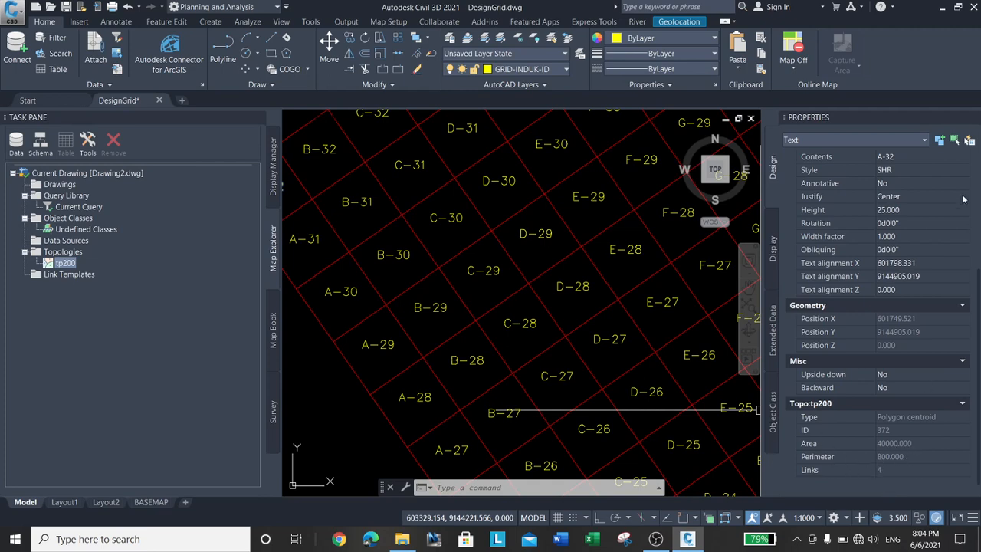
{"action": "left_click", "coordinate": [974, 116]}
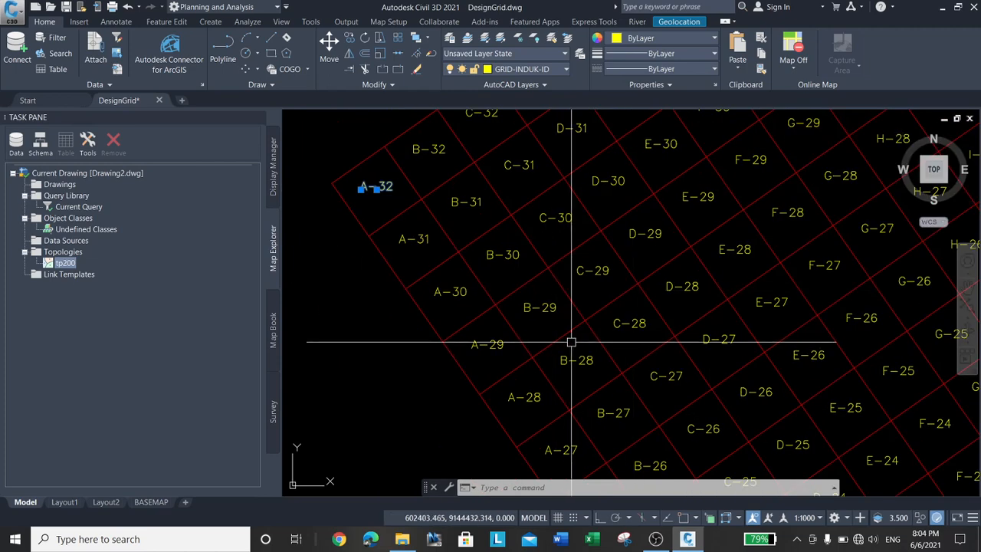
{"action": "key", "text": "Escape"}
Step: Create a new layer named GRID-20 in the drawing's layer list
{"action": "scroll", "coordinate": [460, 255], "scroll_direction": "down", "scroll_amount": 7}
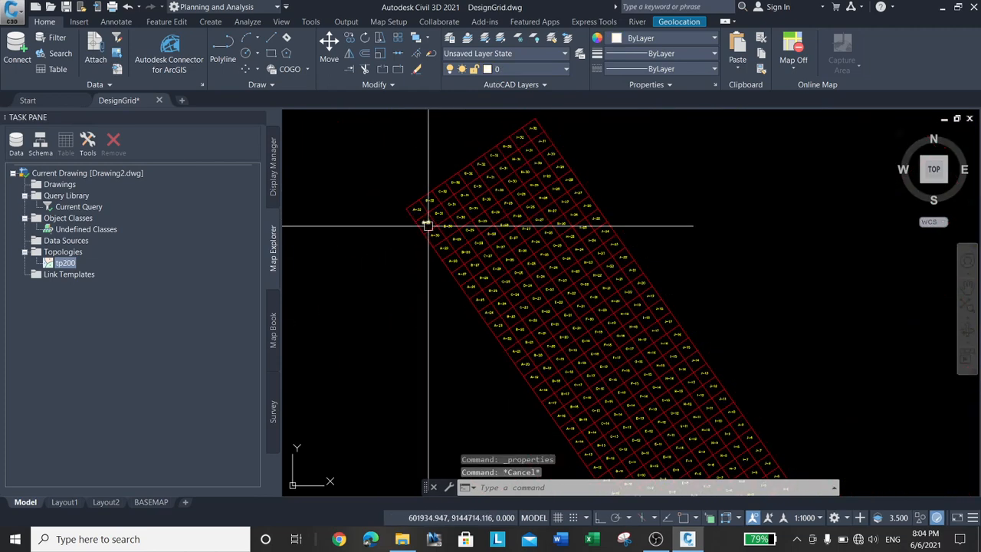
{"action": "scroll", "coordinate": [414, 303], "scroll_direction": "up", "scroll_amount": 2}
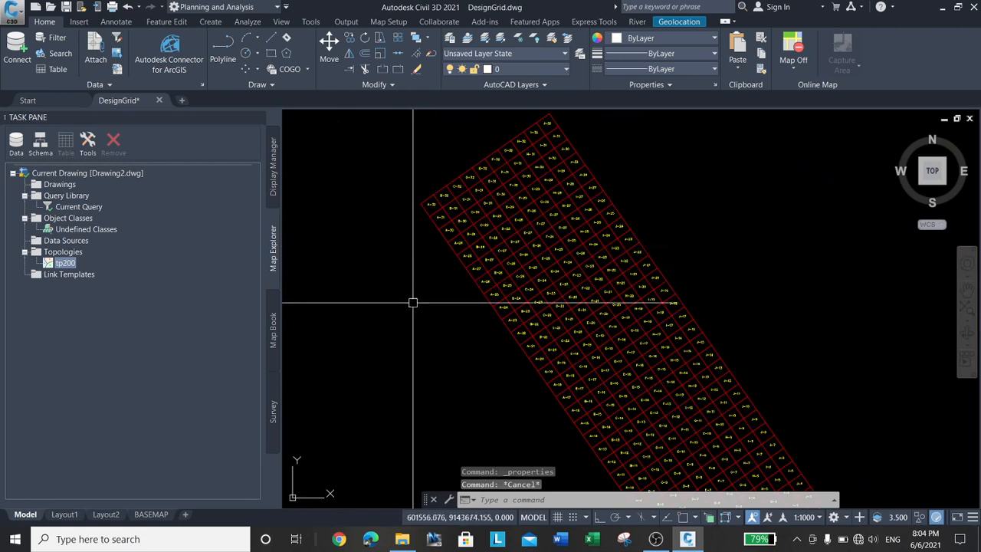
{"action": "type", "text": "LA"}
{"action": "key", "text": "Return"}
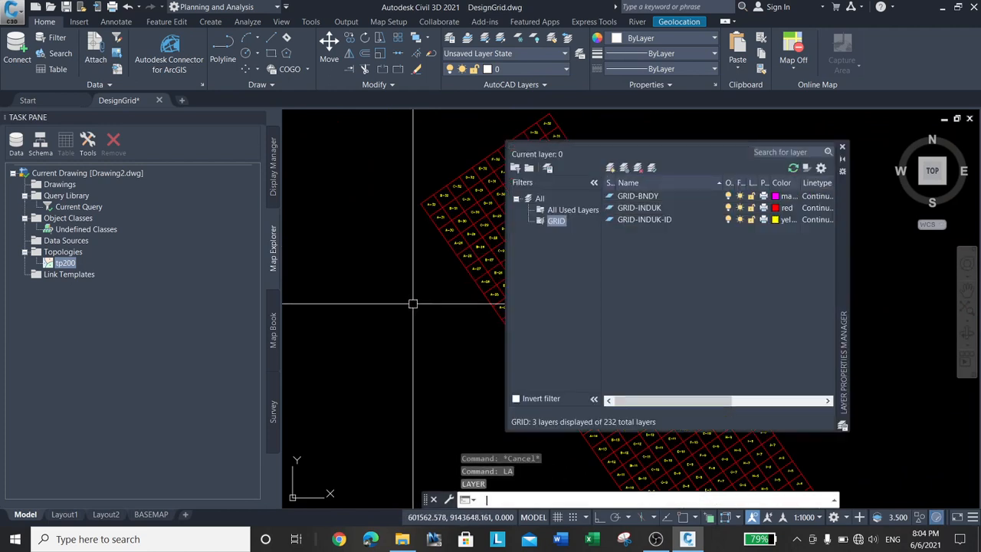
{"action": "left_click", "coordinate": [577, 214]}
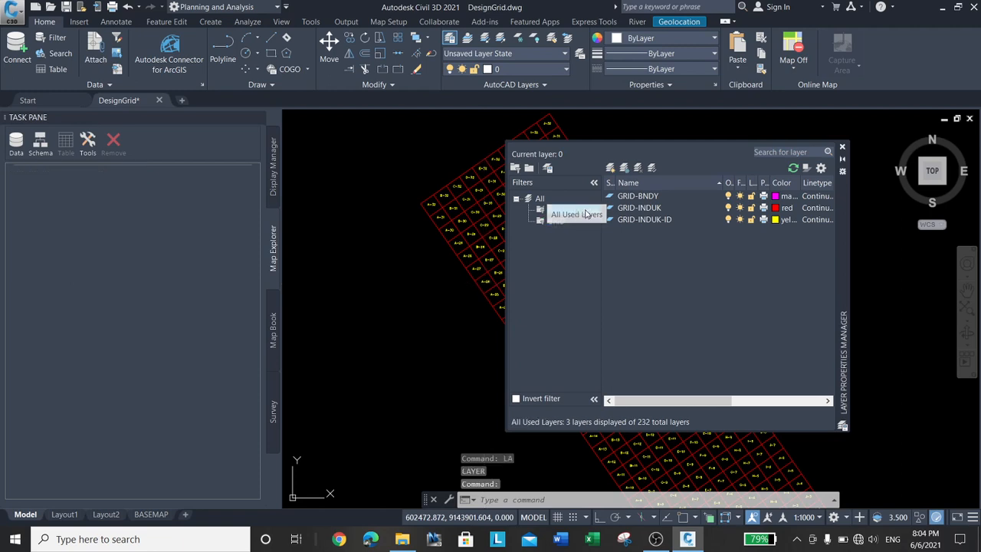
{"action": "left_click", "coordinate": [612, 168]}
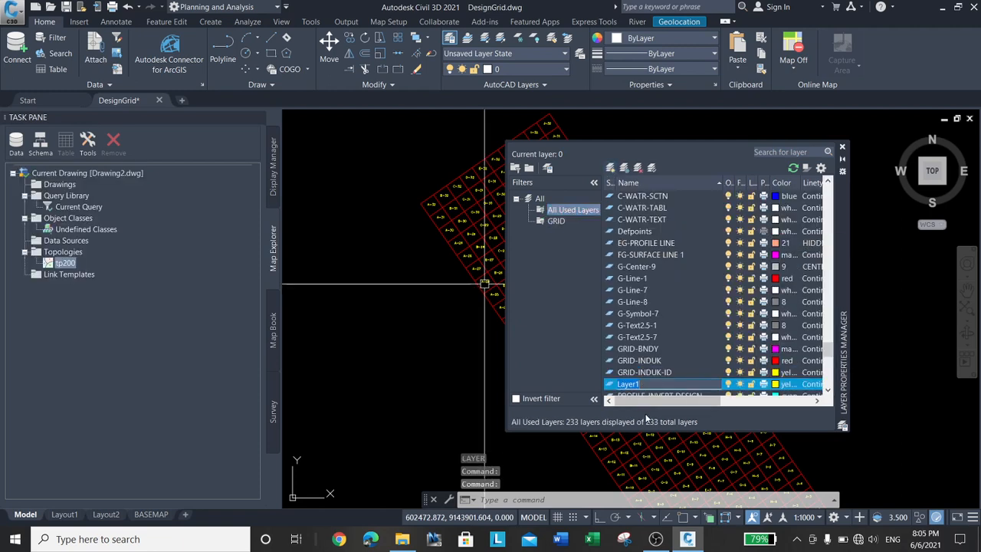
{"action": "type", "text": "G"}
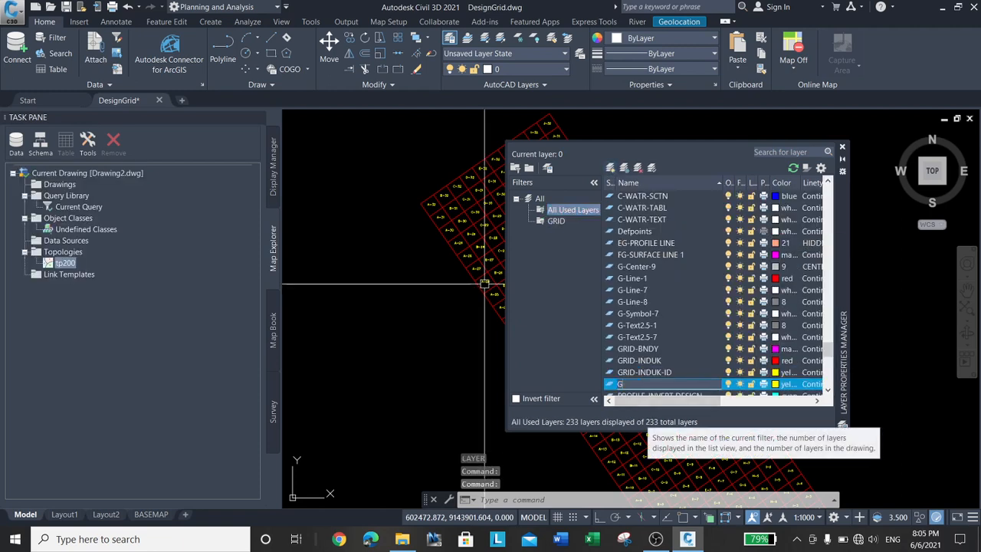
{"action": "type", "text": "RID-20"}
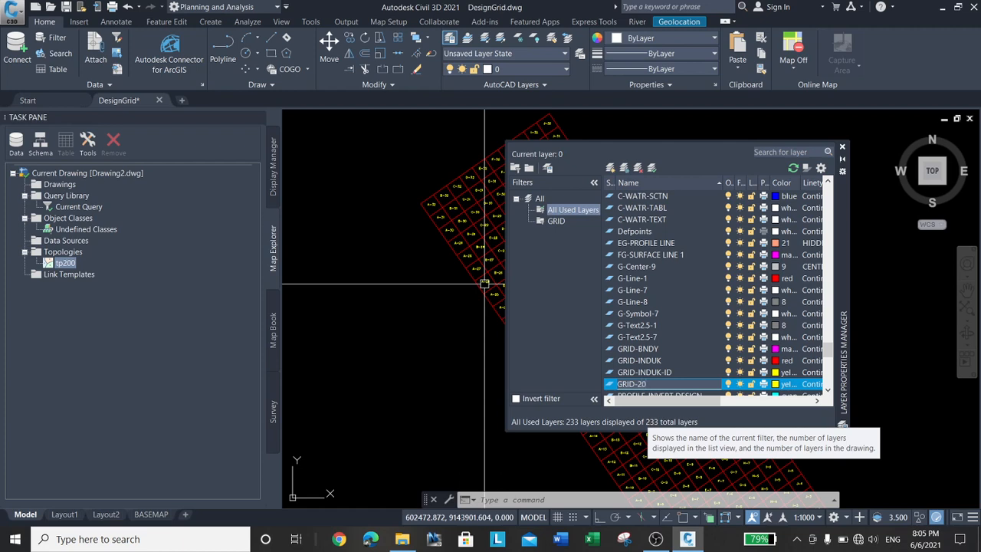
{"action": "key", "text": "Return"}
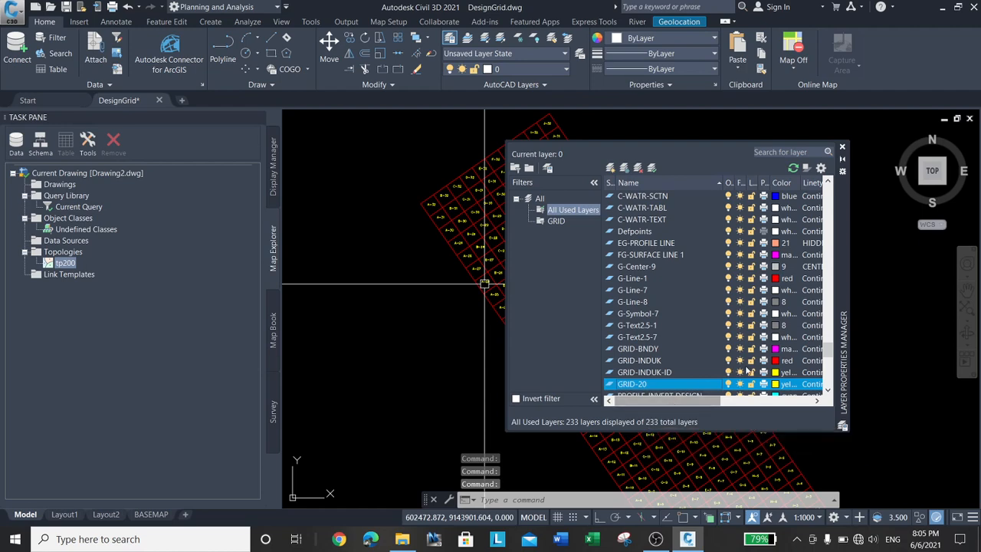
Step: Make layer GRID-20 current, set its colour to green, and close the layer properties
{"action": "double_click", "coordinate": [632, 386]}
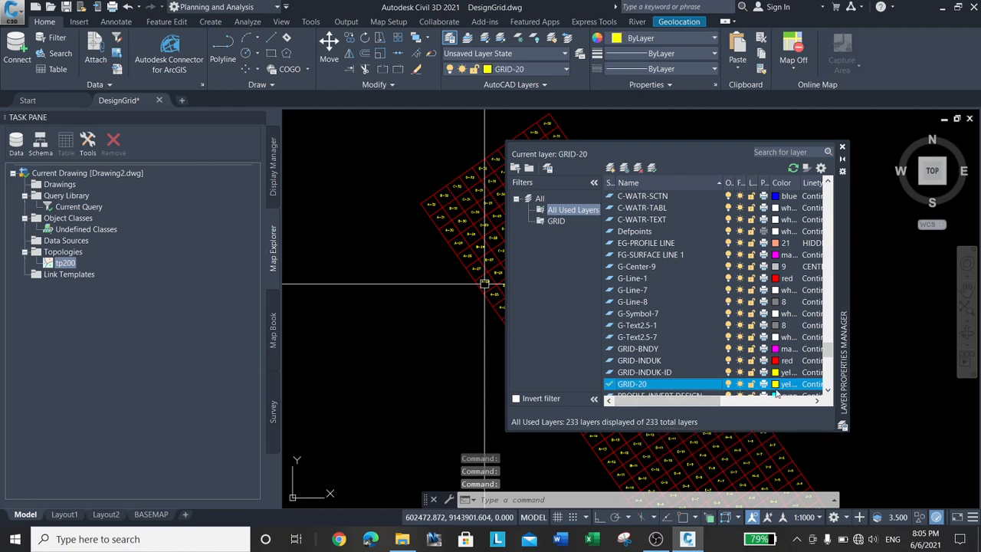
{"action": "left_click", "coordinate": [776, 385]}
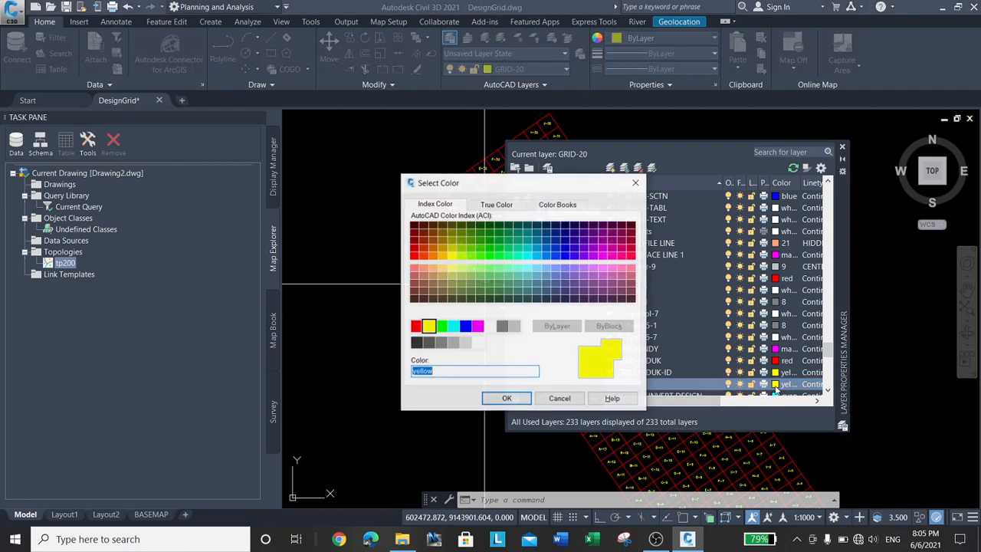
{"action": "left_click", "coordinate": [441, 327]}
{"action": "left_click", "coordinate": [517, 398]}
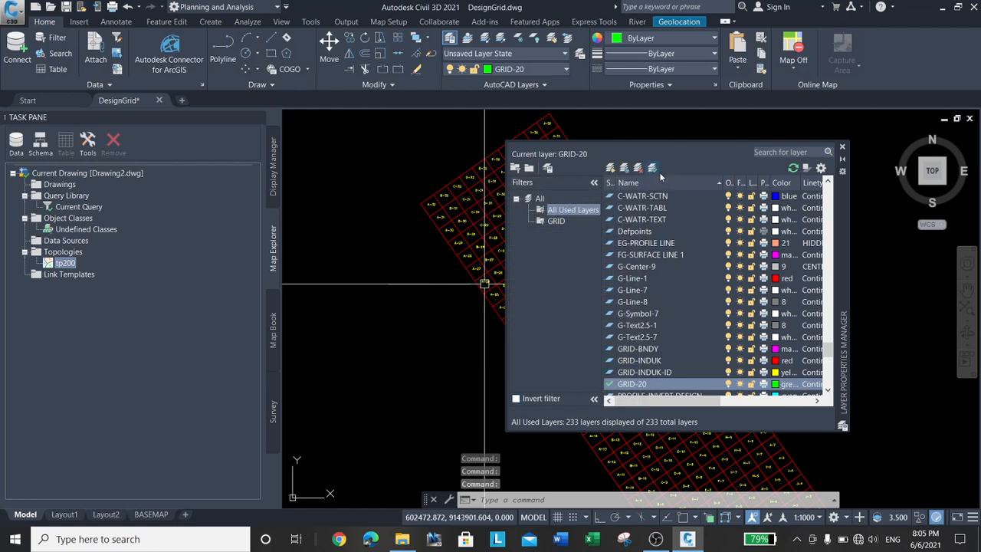
{"action": "left_click", "coordinate": [842, 146]}
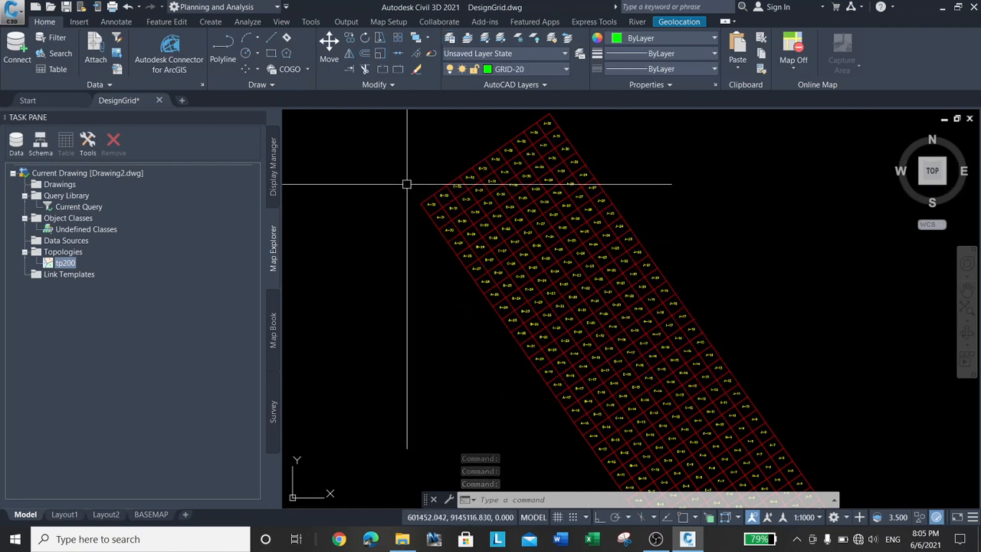
Step: Examine the grid's outer edge around corner cell A-32 and the grid's overall extent
{"action": "scroll", "coordinate": [406, 184], "scroll_direction": "up", "scroll_amount": 5}
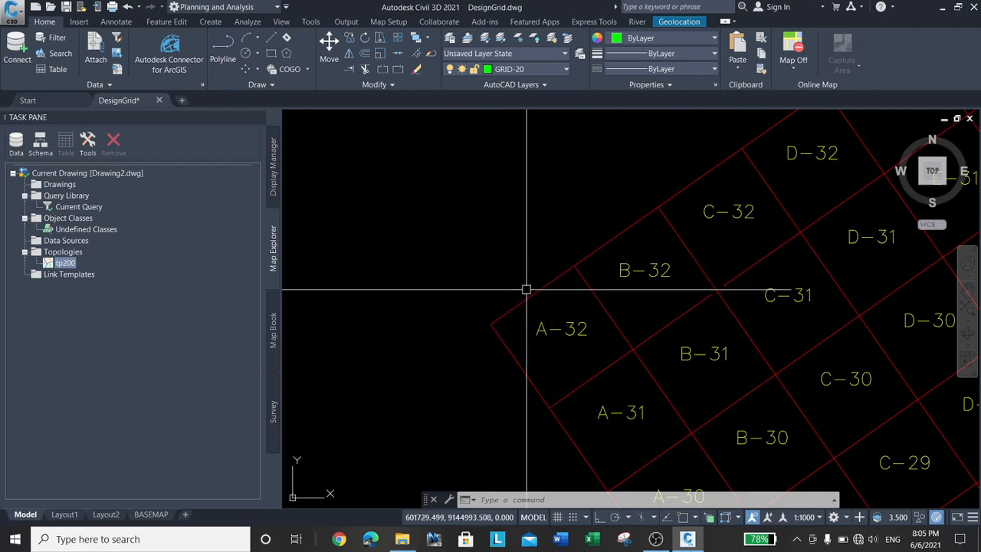
{"action": "scroll", "coordinate": [470, 339], "scroll_direction": "up", "scroll_amount": 2}
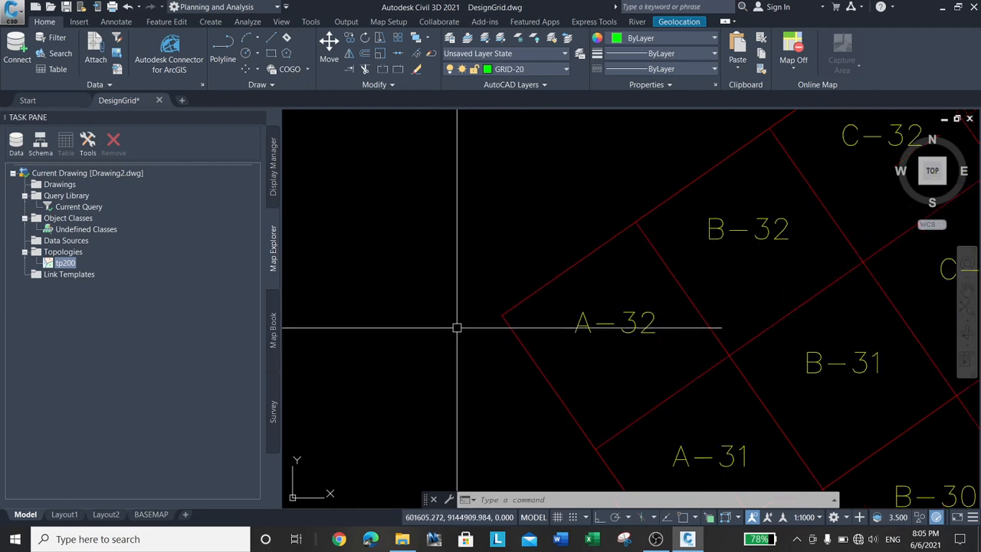
{"action": "scroll", "coordinate": [448, 326], "scroll_direction": "down", "scroll_amount": 3}
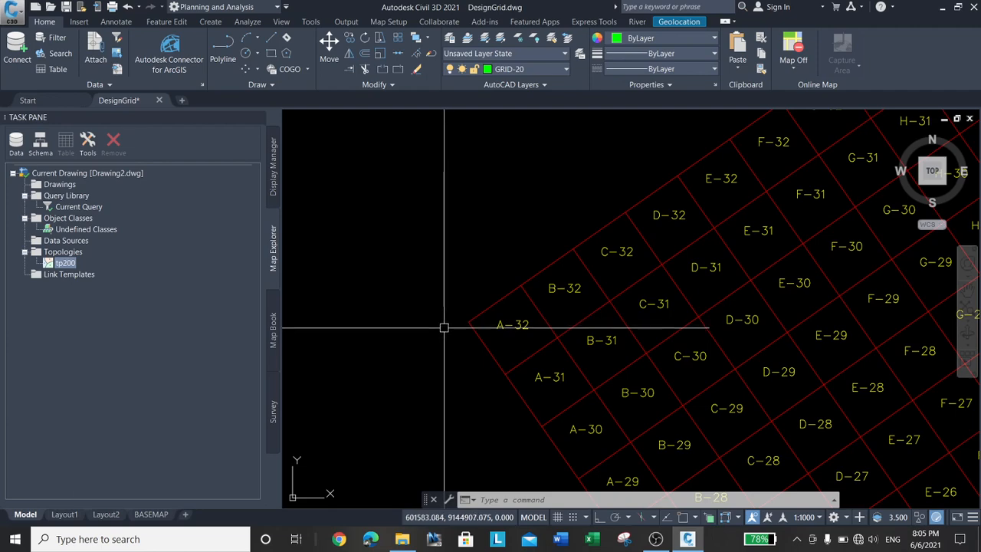
{"action": "scroll", "coordinate": [449, 325], "scroll_direction": "down", "scroll_amount": 2}
{"action": "scroll", "coordinate": [460, 322], "scroll_direction": "up", "scroll_amount": 8}
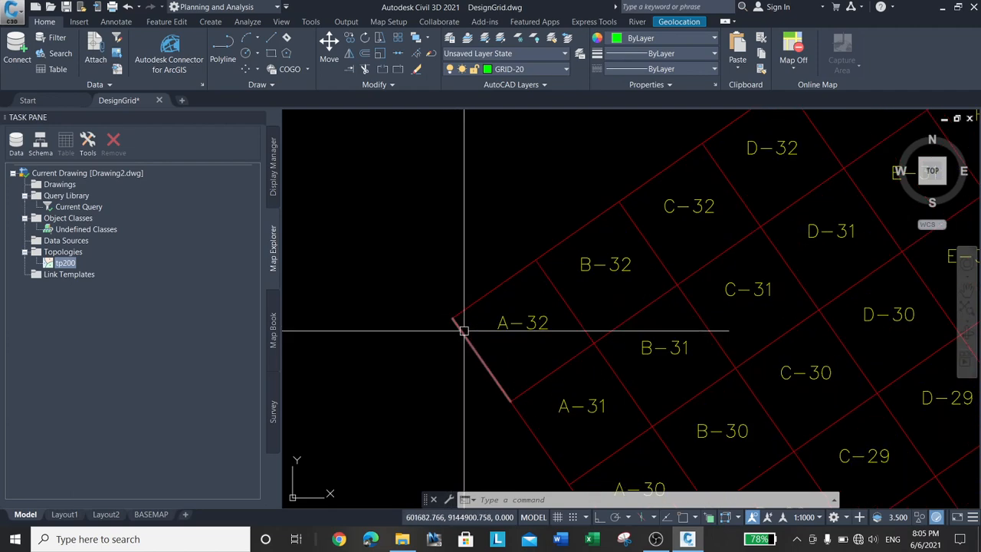
{"action": "scroll", "coordinate": [559, 208], "scroll_direction": "down", "scroll_amount": 6}
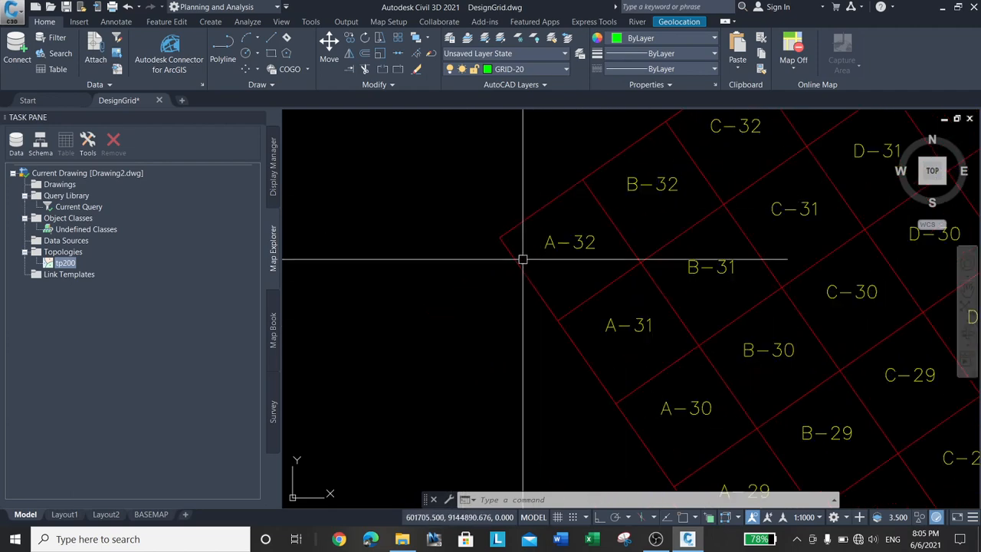
{"action": "scroll", "coordinate": [471, 213], "scroll_direction": "down", "scroll_amount": 4}
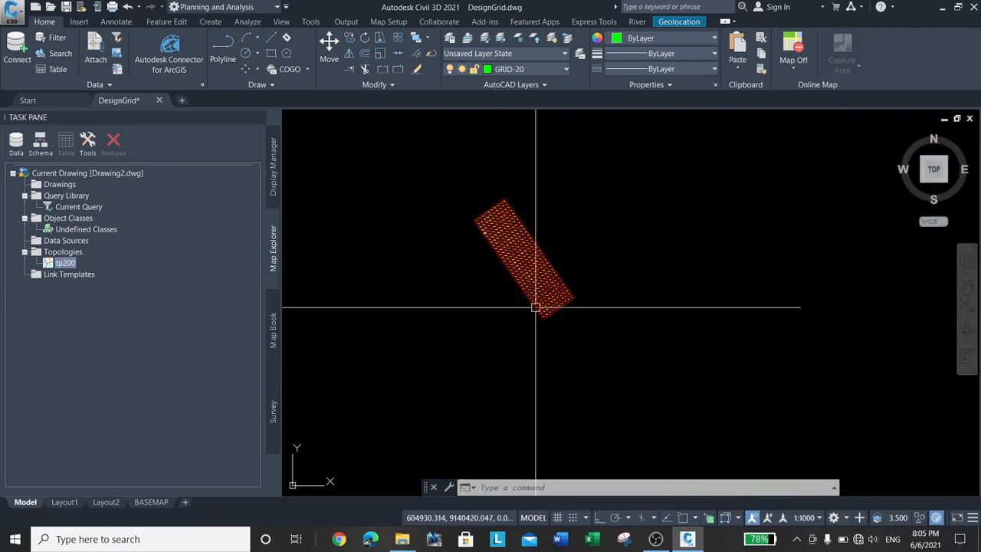
Step: Draw a polyline along the grid's long edge, snapping from the outer corner endpoint of cell A-1 to that of cell A-32
{"action": "scroll", "coordinate": [565, 325], "scroll_direction": "up", "scroll_amount": 6}
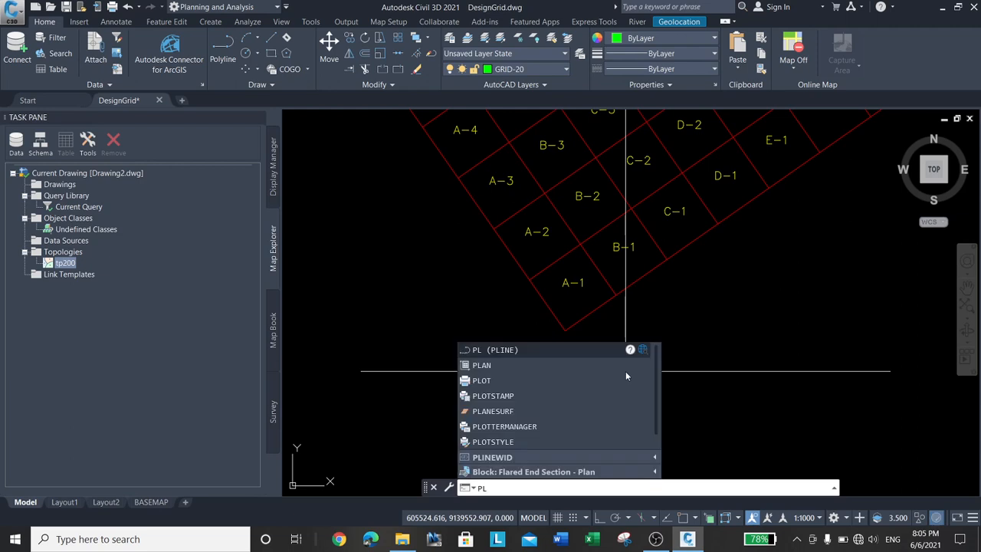
{"action": "key", "text": "Return"}
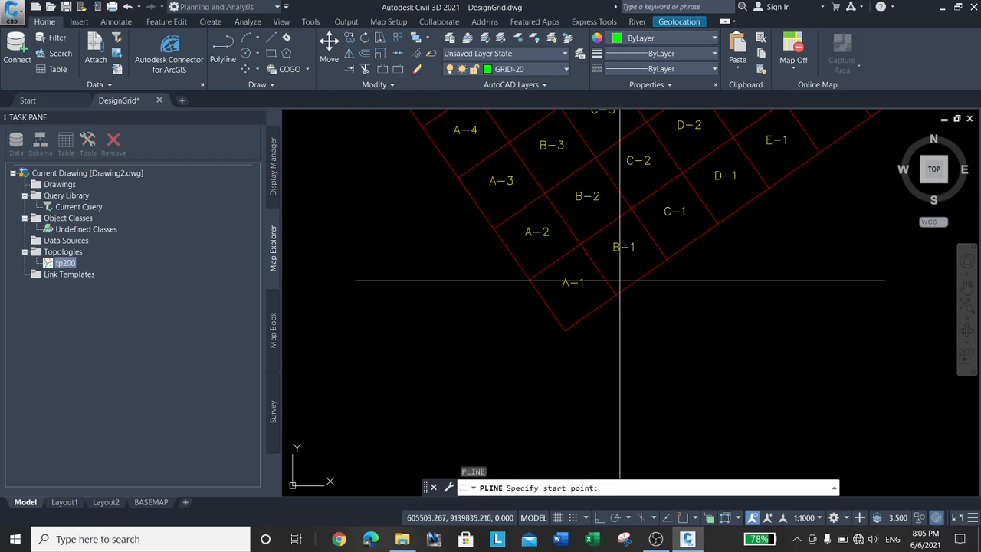
{"action": "right_click", "coordinate": [702, 305], "text": "shift"}
{"action": "left_click", "coordinate": [714, 105]}
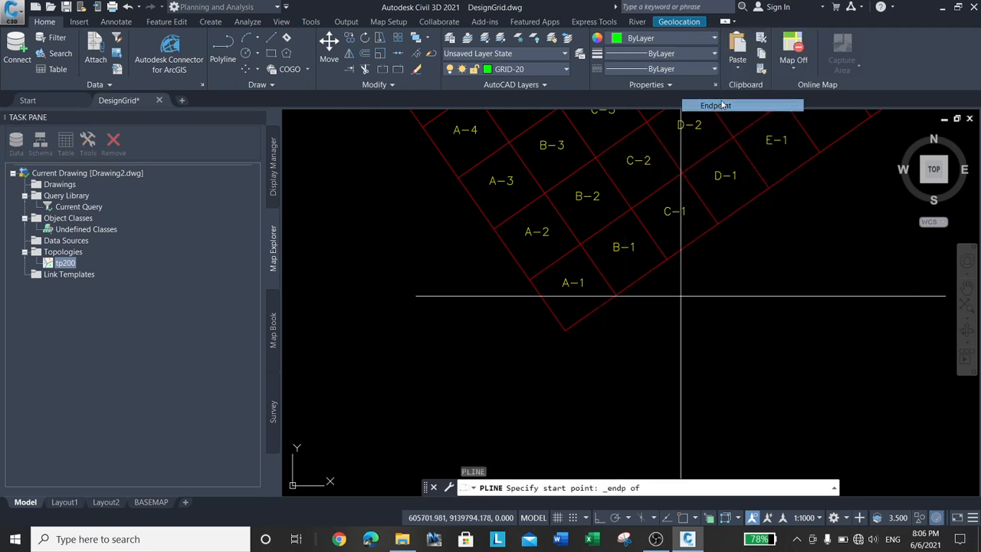
{"action": "left_click", "coordinate": [566, 330]}
{"action": "scroll", "coordinate": [674, 386], "scroll_direction": "down", "scroll_amount": 5}
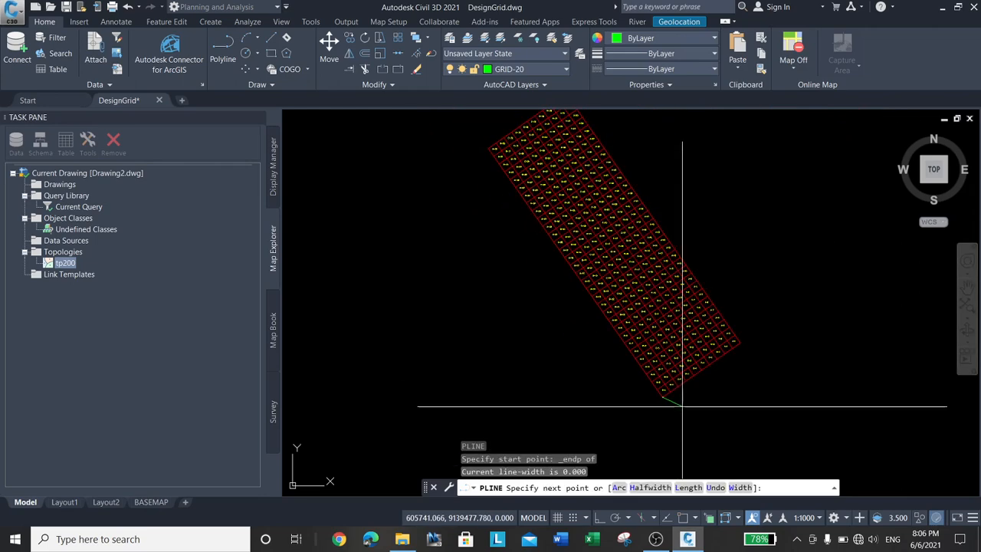
{"action": "scroll", "coordinate": [483, 171], "scroll_direction": "up", "scroll_amount": 5}
{"action": "right_click", "coordinate": [518, 207], "text": "shift"}
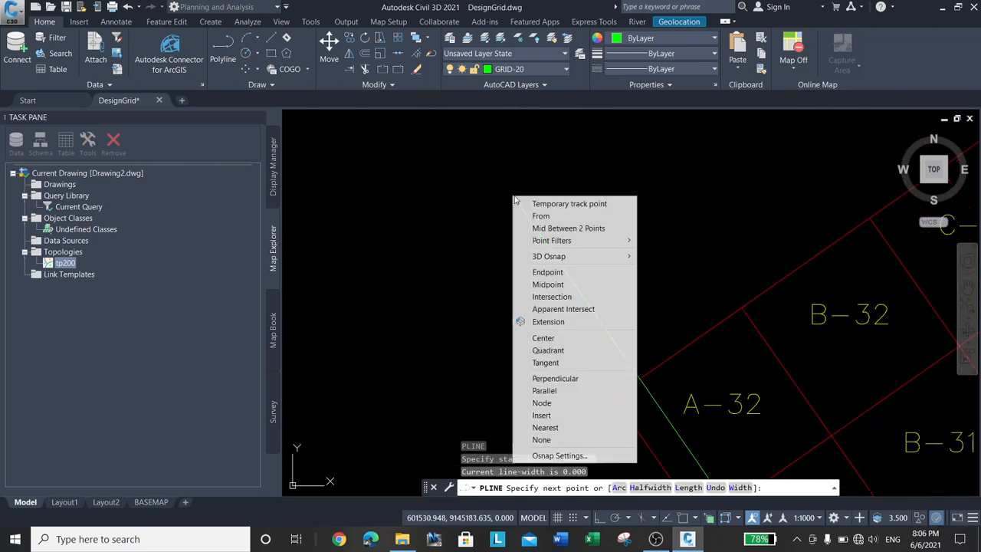
{"action": "left_click", "coordinate": [567, 276]}
{"action": "left_click", "coordinate": [617, 400]}
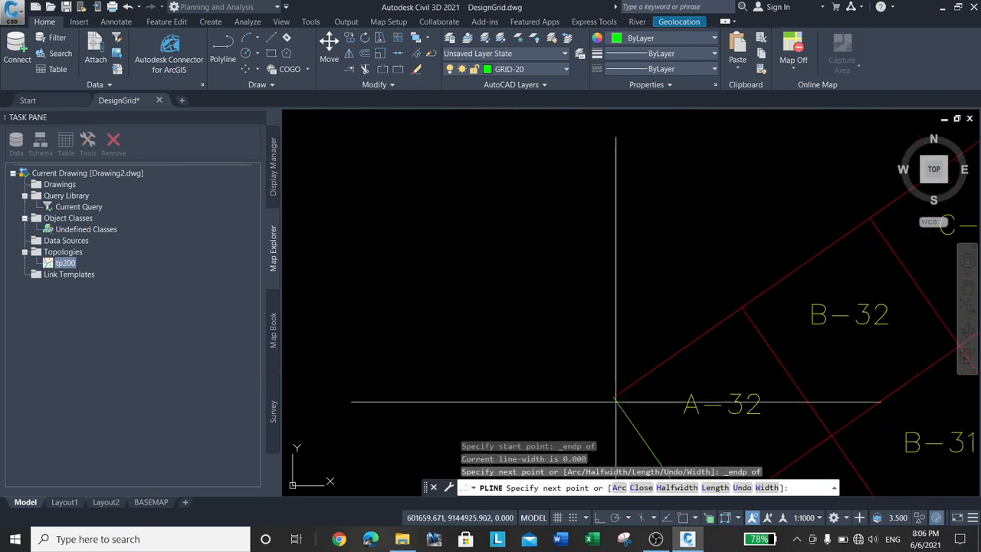
{"action": "scroll", "coordinate": [532, 324], "scroll_direction": "down", "scroll_amount": 5}
{"action": "key", "text": "Return"}
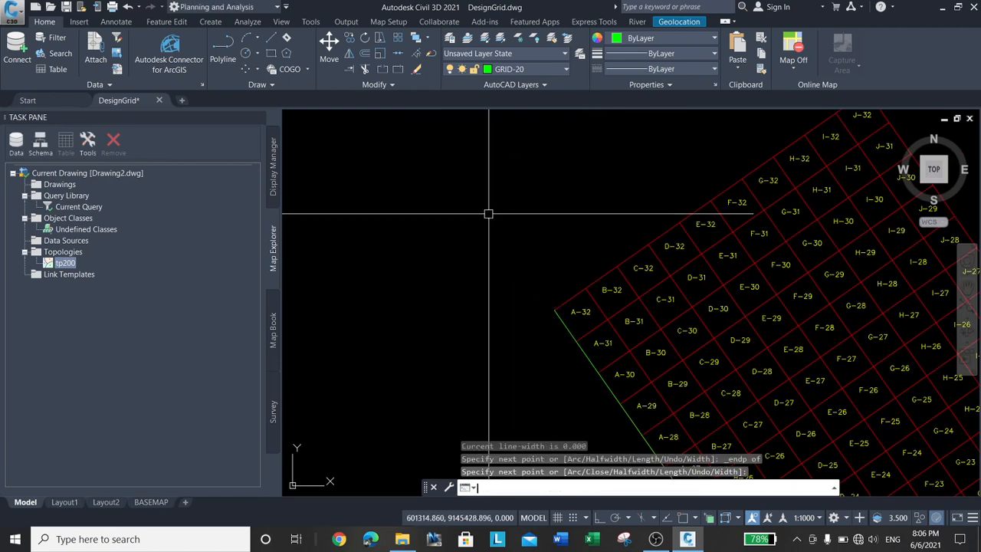
Step: Offset the new green edge polyline by 20 towards the inside of the grid
{"action": "scroll", "coordinate": [489, 192], "scroll_direction": "down", "scroll_amount": 5}
{"action": "scroll", "coordinate": [579, 326], "scroll_direction": "up", "scroll_amount": 2}
{"action": "scroll", "coordinate": [595, 384], "scroll_direction": "up", "scroll_amount": 3}
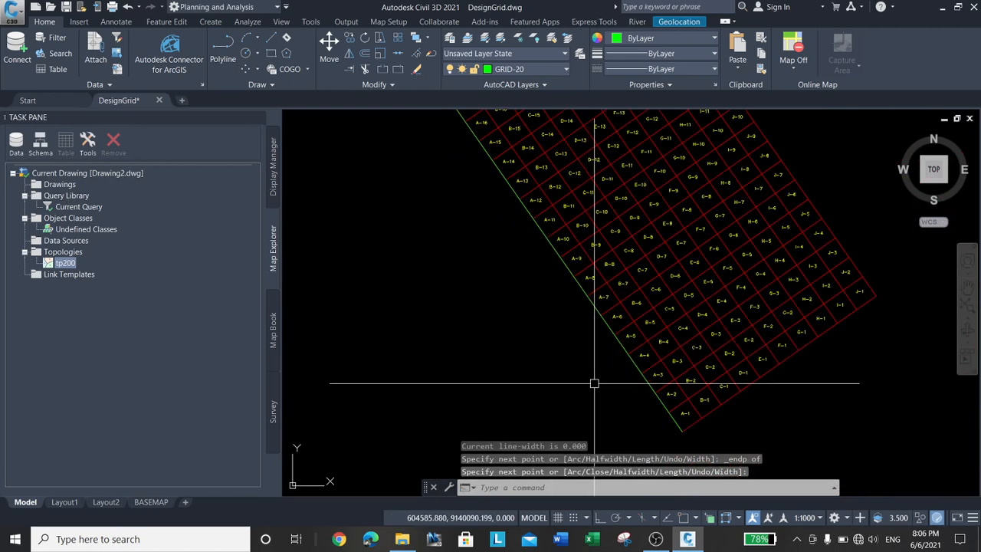
{"action": "type", "text": "o"}
{"action": "key", "text": "Return"}
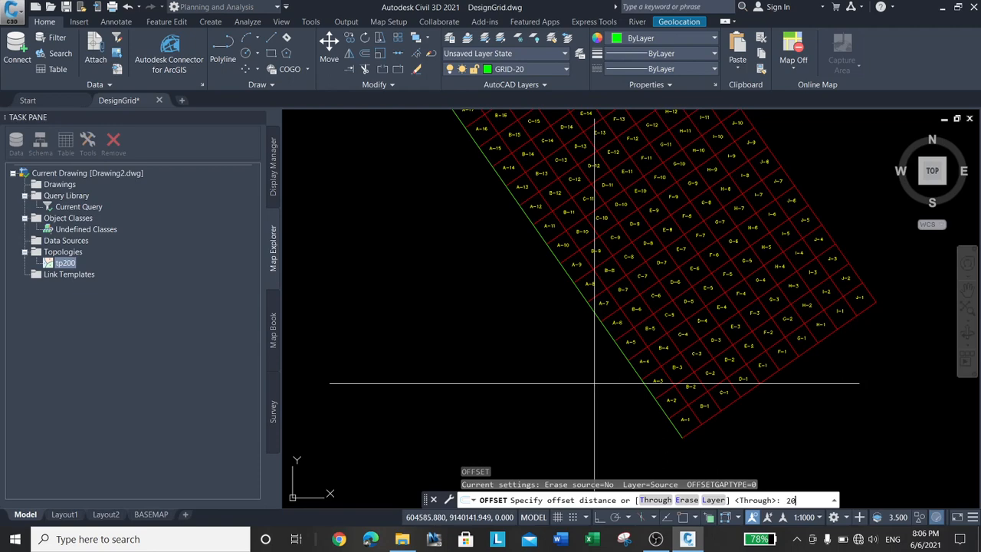
{"action": "type", "text": "20"}
{"action": "key", "text": "Return"}
{"action": "scroll", "coordinate": [594, 383], "scroll_direction": "down", "scroll_amount": 5}
{"action": "scroll", "coordinate": [468, 184], "scroll_direction": "up", "scroll_amount": 7}
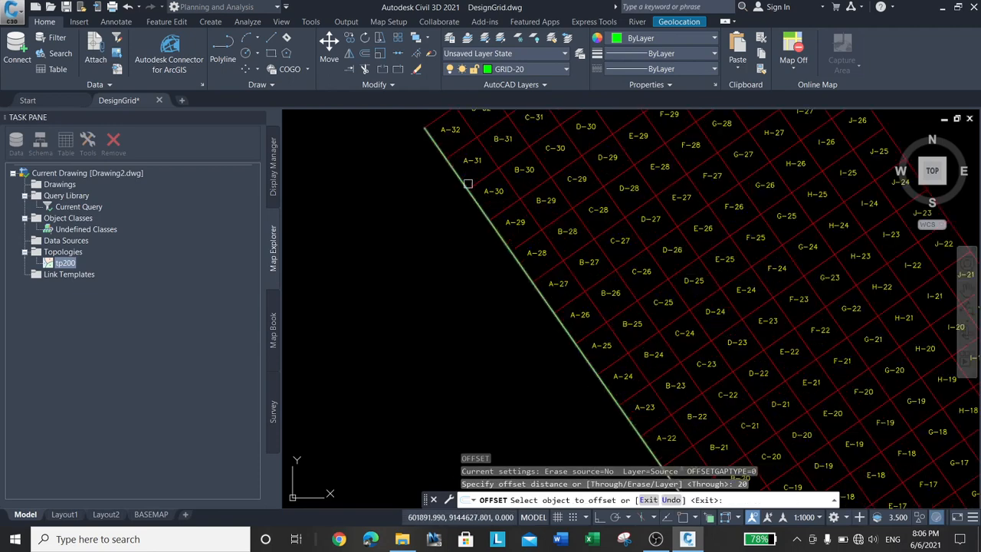
{"action": "scroll", "coordinate": [468, 277], "scroll_direction": "down", "scroll_amount": 4}
{"action": "scroll", "coordinate": [440, 195], "scroll_direction": "up", "scroll_amount": 4}
{"action": "left_click", "coordinate": [462, 224]}
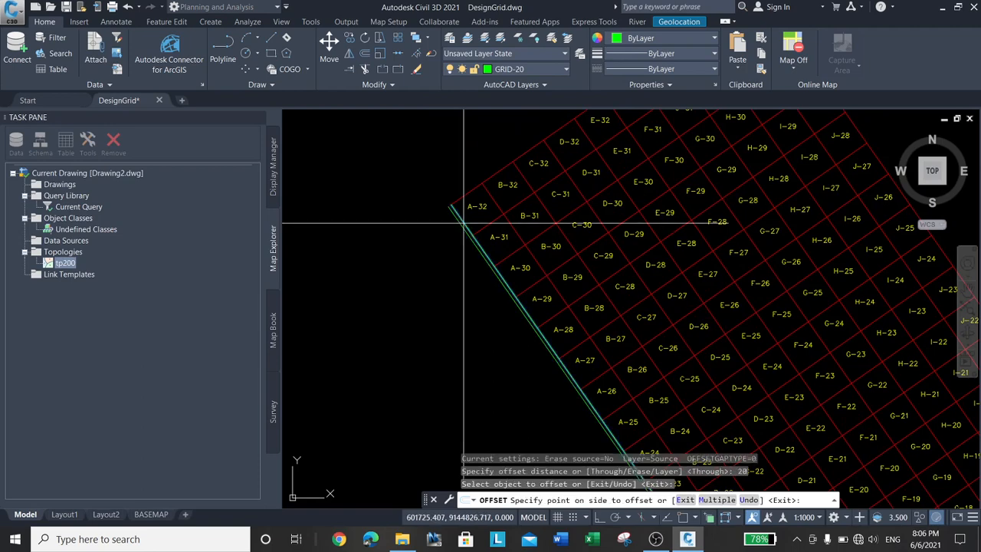
{"action": "scroll", "coordinate": [464, 209], "scroll_direction": "up", "scroll_amount": 5}
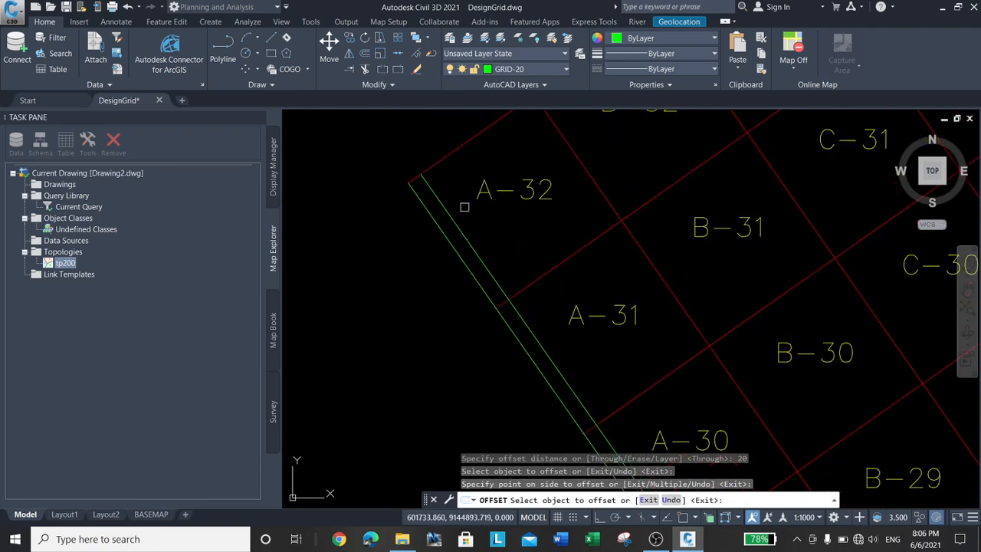
Step: Offset each newest green line by 20 further inward until column A is filled with ten parallel lines, and end the offset
{"action": "left_click", "coordinate": [450, 208]}
{"action": "left_click", "coordinate": [510, 163]}
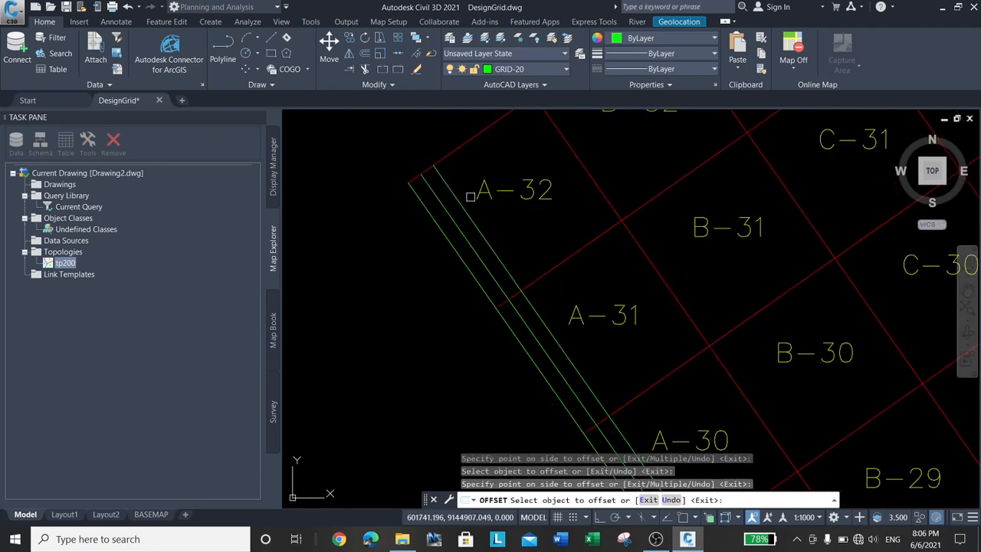
{"action": "left_click", "coordinate": [445, 191]}
{"action": "left_click", "coordinate": [510, 157]}
{"action": "left_click", "coordinate": [487, 177]}
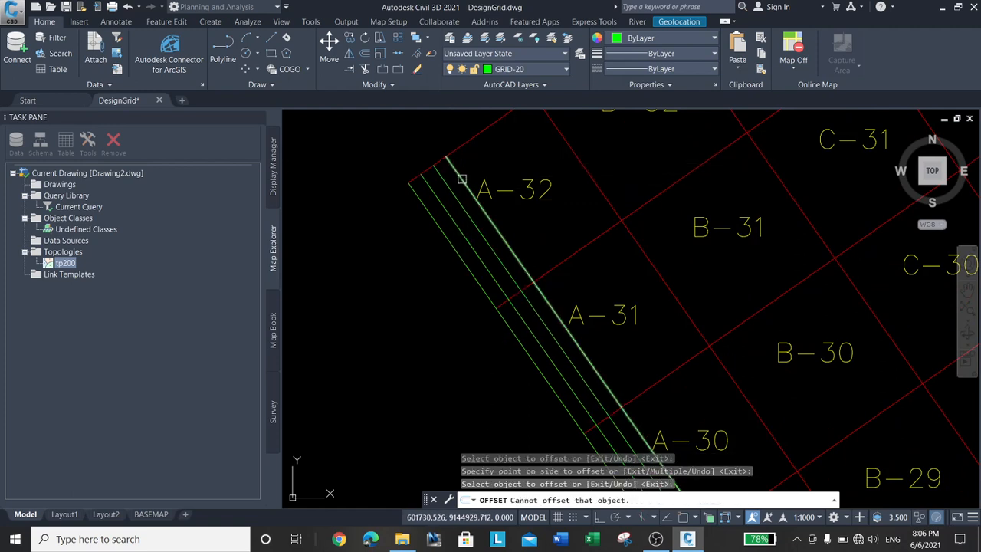
{"action": "left_click", "coordinate": [461, 178]}
{"action": "left_click", "coordinate": [507, 157]}
{"action": "left_click", "coordinate": [473, 166]}
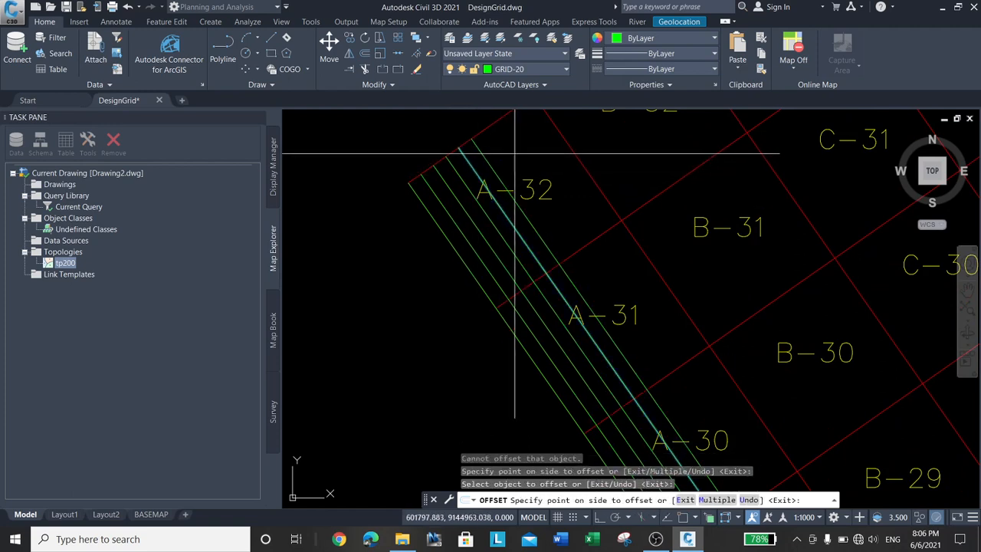
{"action": "left_click", "coordinate": [486, 158]}
{"action": "left_click", "coordinate": [486, 158]}
{"action": "left_click", "coordinate": [506, 152]}
{"action": "left_click", "coordinate": [506, 153]}
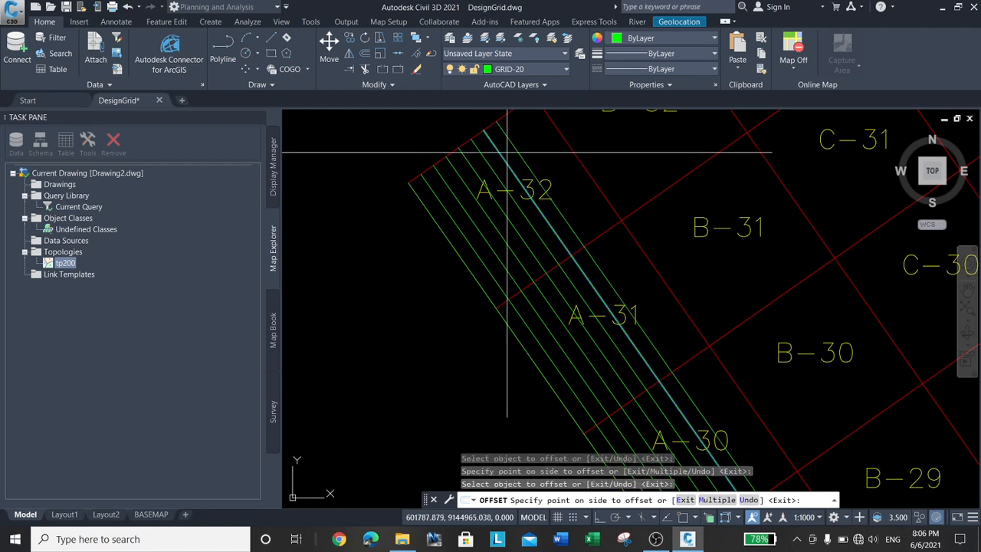
{"action": "left_click", "coordinate": [541, 138]}
{"action": "left_click", "coordinate": [515, 150]}
{"action": "left_click", "coordinate": [544, 135]}
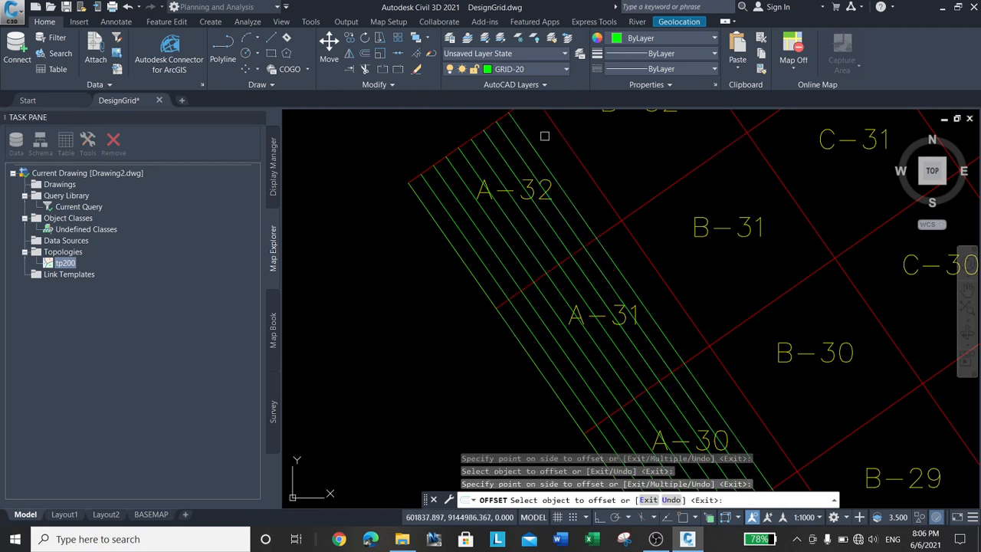
{"action": "left_click", "coordinate": [529, 141]}
{"action": "left_click", "coordinate": [542, 135]}
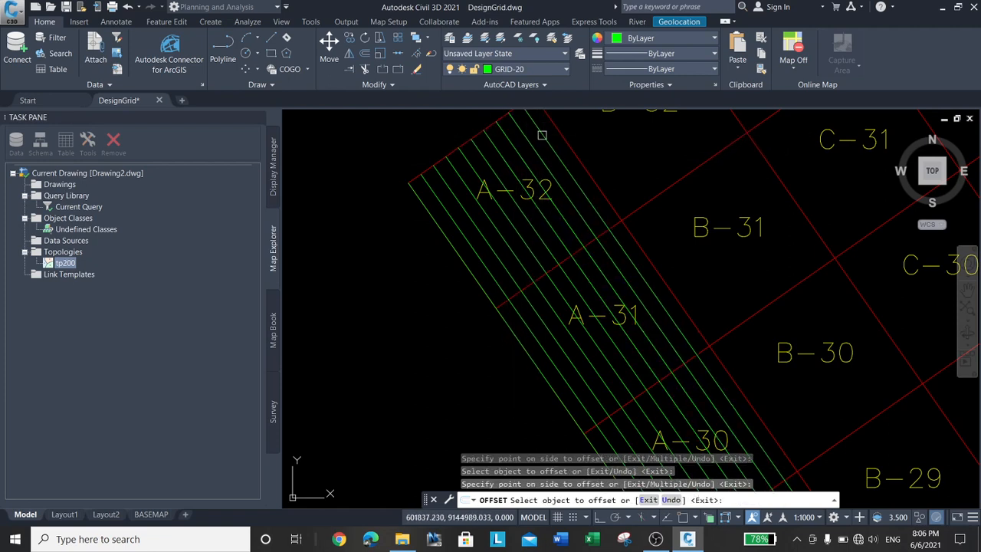
{"action": "right_click", "coordinate": [358, 201]}
{"action": "left_click", "coordinate": [388, 210]}
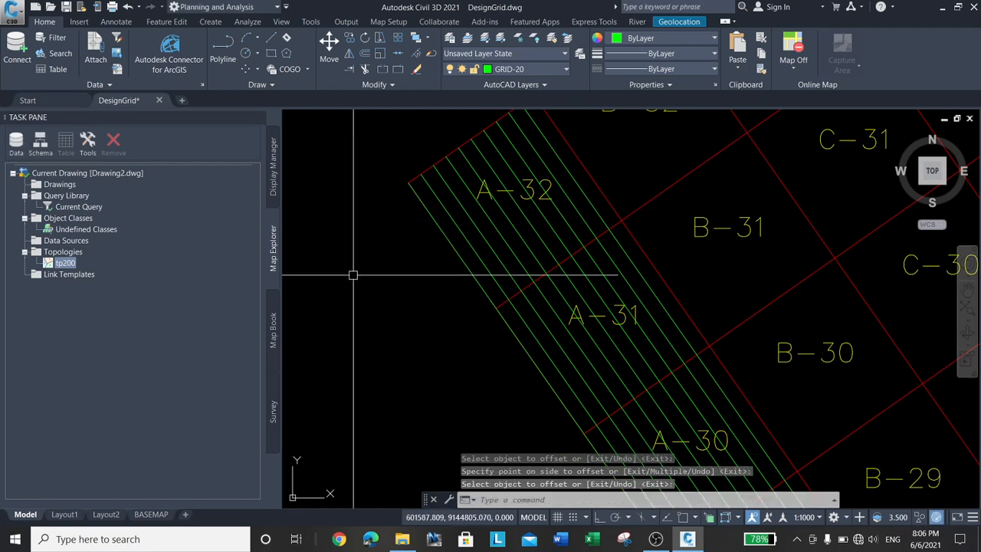
Step: Copy the ten green lines of column A from the outer corner endpoint of A-32 to the outer corner between A-32 and B-32
{"action": "type", "text": "cp"}
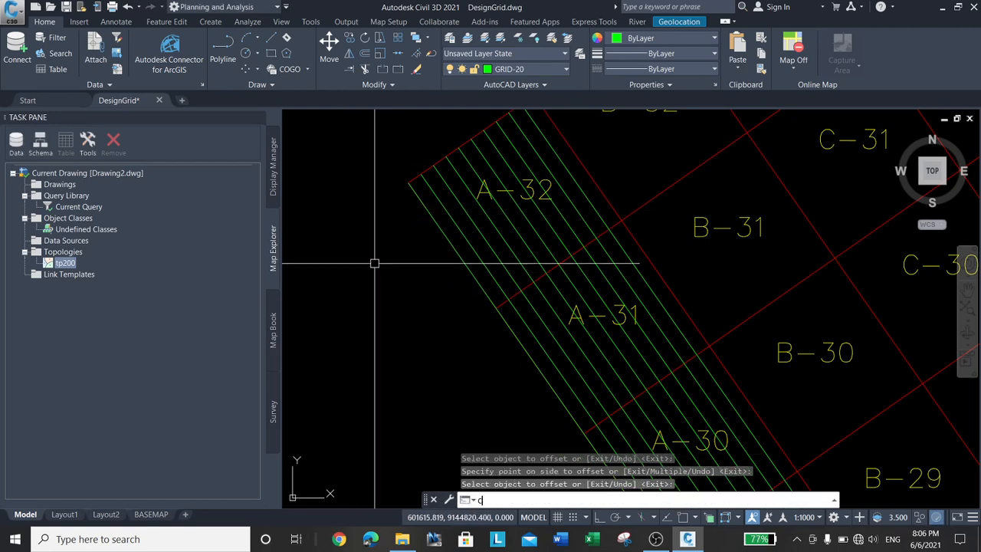
{"action": "key", "text": "Return"}
{"action": "left_click", "coordinate": [420, 207]}
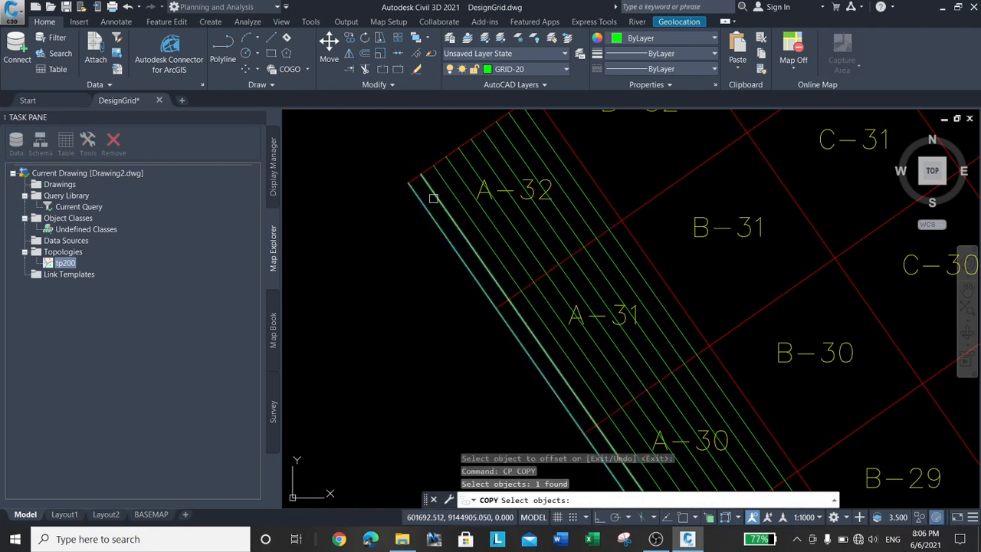
{"action": "left_click", "coordinate": [446, 185]}
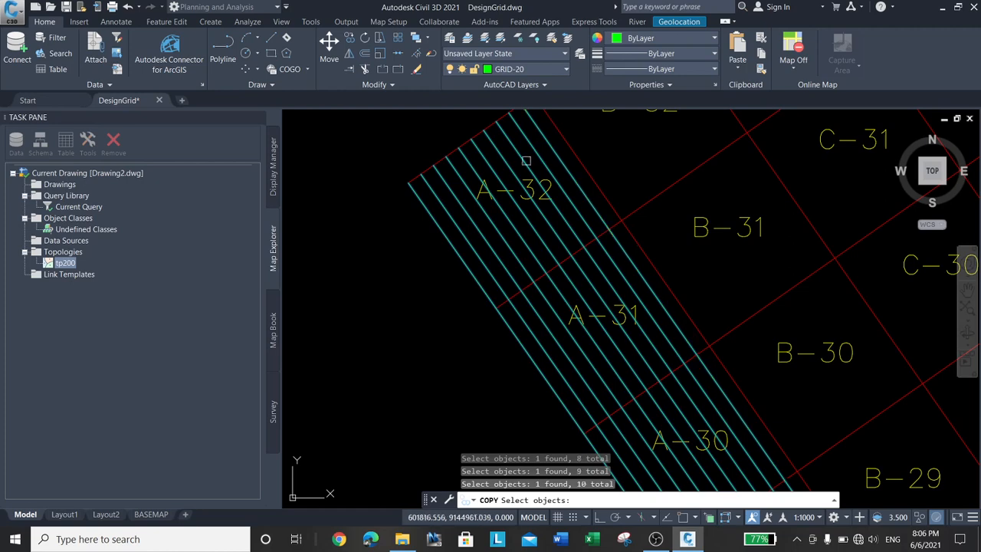
{"action": "scroll", "coordinate": [526, 161], "scroll_direction": "down", "scroll_amount": 4}
{"action": "scroll", "coordinate": [473, 201], "scroll_direction": "up", "scroll_amount": 4}
{"action": "key", "text": "Return"}
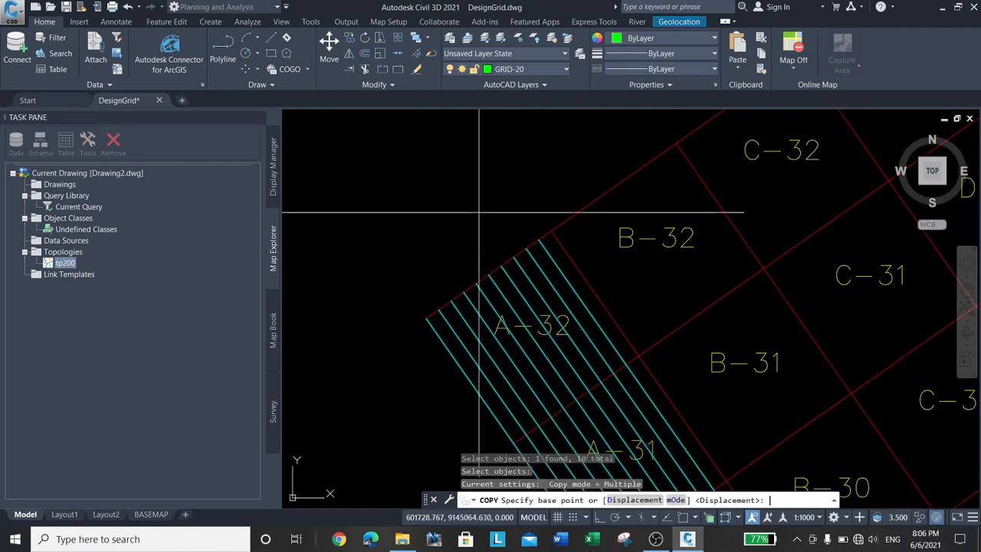
{"action": "right_click", "coordinate": [465, 175], "text": "shift"}
{"action": "left_click", "coordinate": [496, 250]}
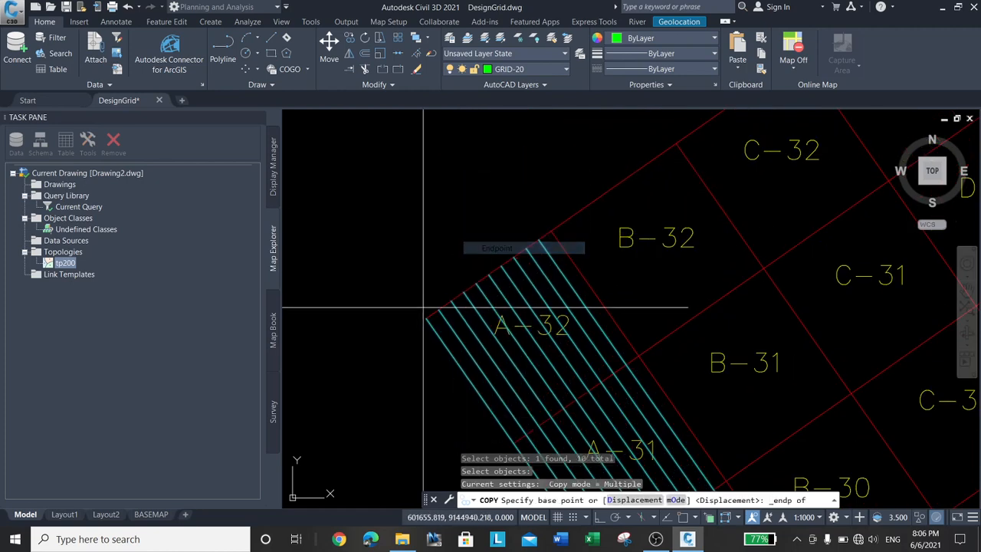
{"action": "left_click", "coordinate": [427, 316]}
{"action": "right_click", "coordinate": [540, 187], "text": "shift"}
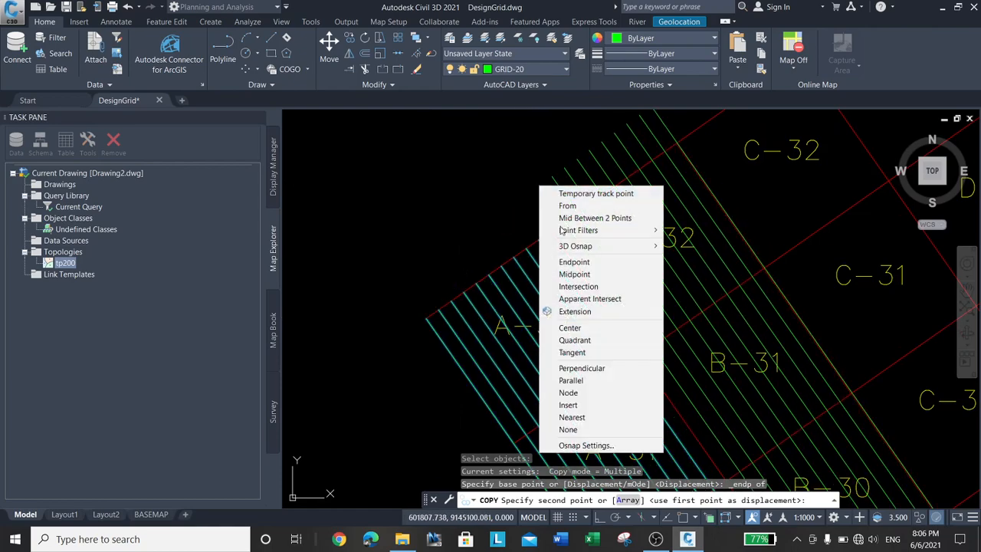
{"action": "left_click", "coordinate": [572, 266]}
{"action": "left_click", "coordinate": [569, 230]}
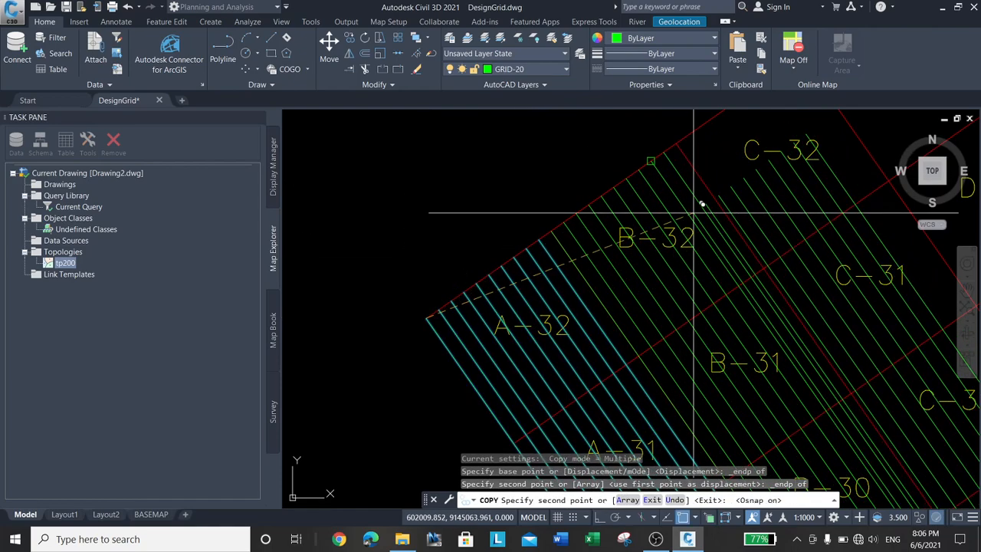
Step: Place further copies of the ten-line set at each following column's outer corner through column J, and end the copy
{"action": "scroll", "coordinate": [770, 216], "scroll_direction": "down", "scroll_amount": 2}
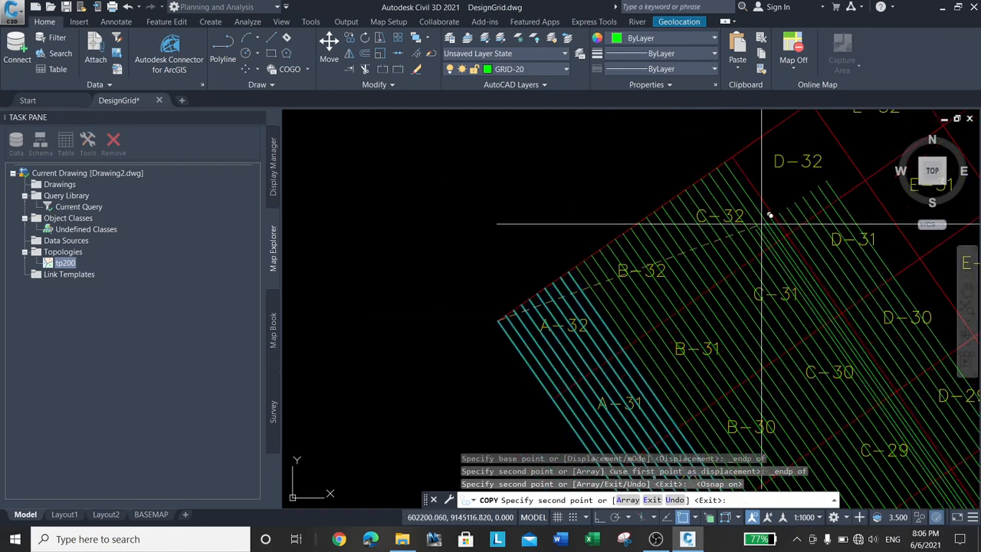
{"action": "scroll", "coordinate": [770, 216], "scroll_direction": "up", "scroll_amount": 2}
{"action": "scroll", "coordinate": [609, 340], "scroll_direction": "down", "scroll_amount": 4}
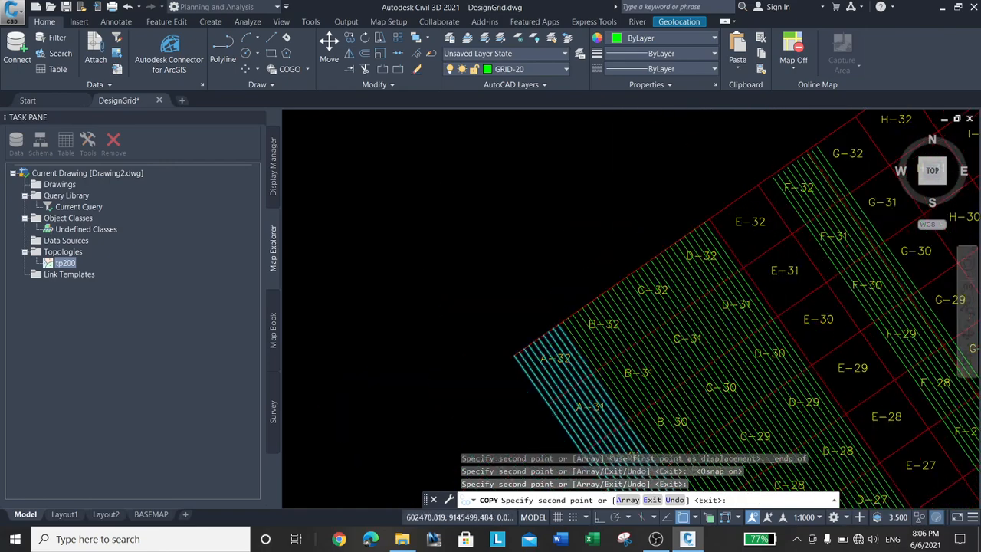
{"action": "scroll", "coordinate": [767, 199], "scroll_direction": "up", "scroll_amount": 4}
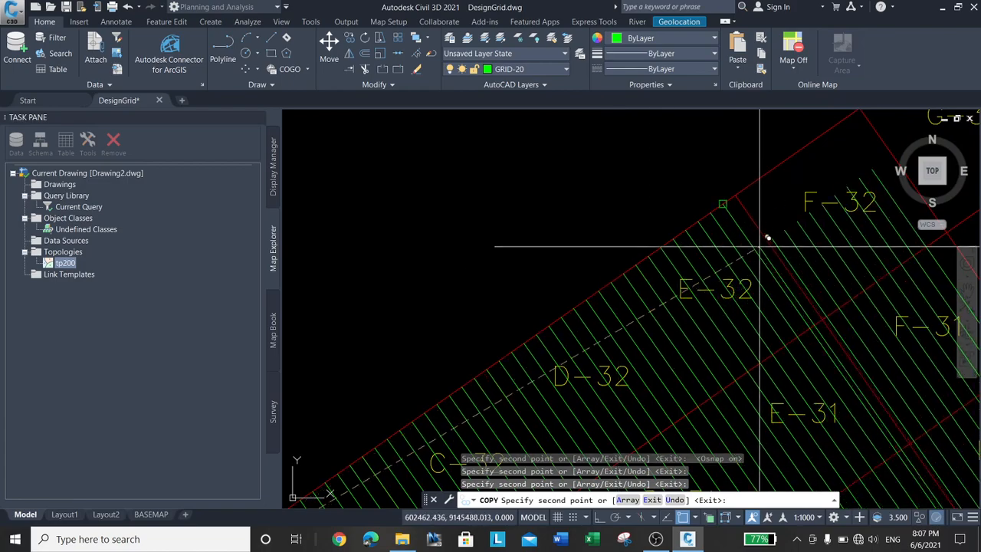
{"action": "scroll", "coordinate": [755, 369], "scroll_direction": "down", "scroll_amount": 2}
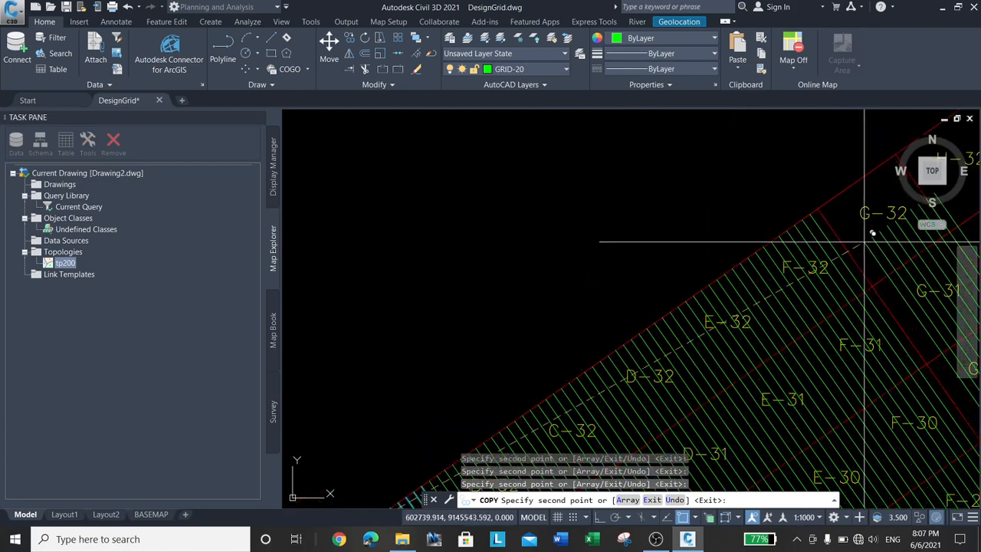
{"action": "scroll", "coordinate": [351, 368], "scroll_direction": "down", "scroll_amount": 2}
{"action": "scroll", "coordinate": [504, 325], "scroll_direction": "down", "scroll_amount": 1}
{"action": "scroll", "coordinate": [753, 322], "scroll_direction": "up", "scroll_amount": 3}
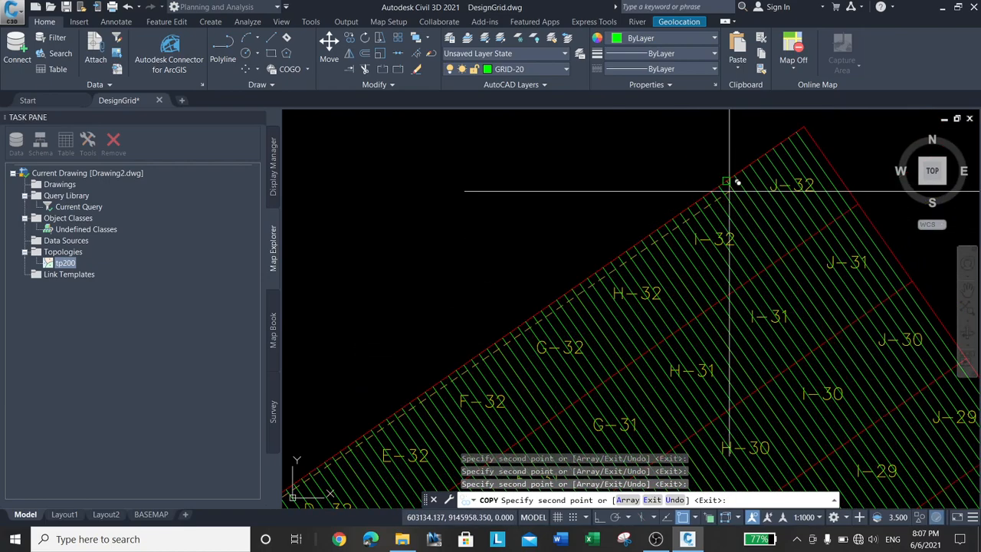
{"action": "right_click", "coordinate": [603, 192]}
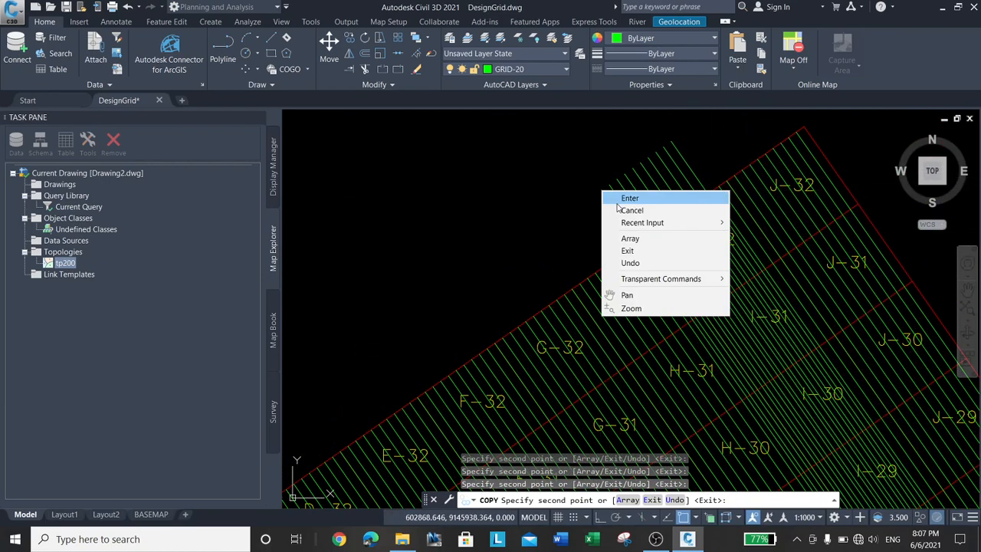
{"action": "left_click", "coordinate": [618, 201]}
Step: Draw a polyline along the grid's uncovered long edge, snapping from the outer corner endpoint of J-32 to that of J-1
{"action": "scroll", "coordinate": [614, 212], "scroll_direction": "down", "scroll_amount": 4}
{"action": "type", "text": "PL"}
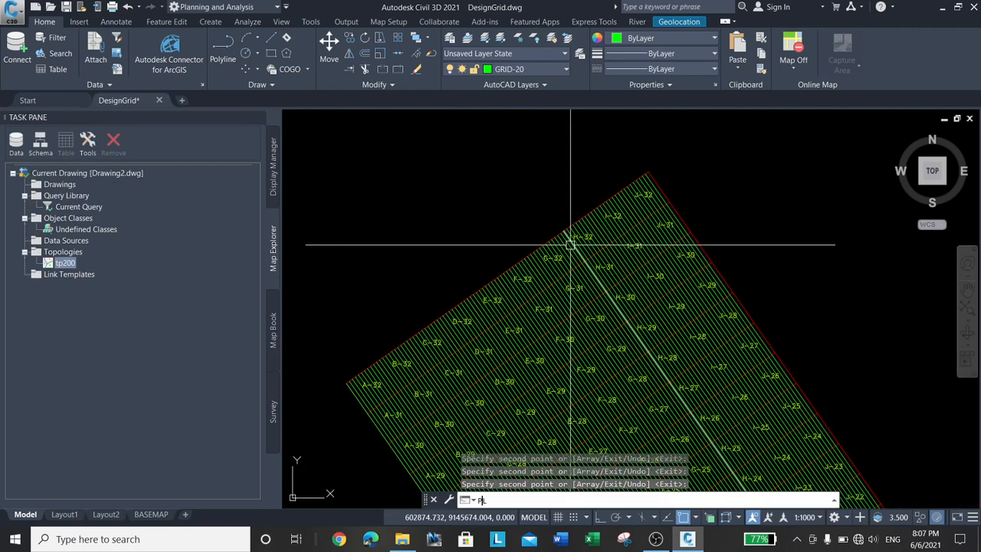
{"action": "key", "text": "Return"}
{"action": "scroll", "coordinate": [664, 257], "scroll_direction": "up", "scroll_amount": 5}
{"action": "right_click", "coordinate": [691, 182], "text": "shift"}
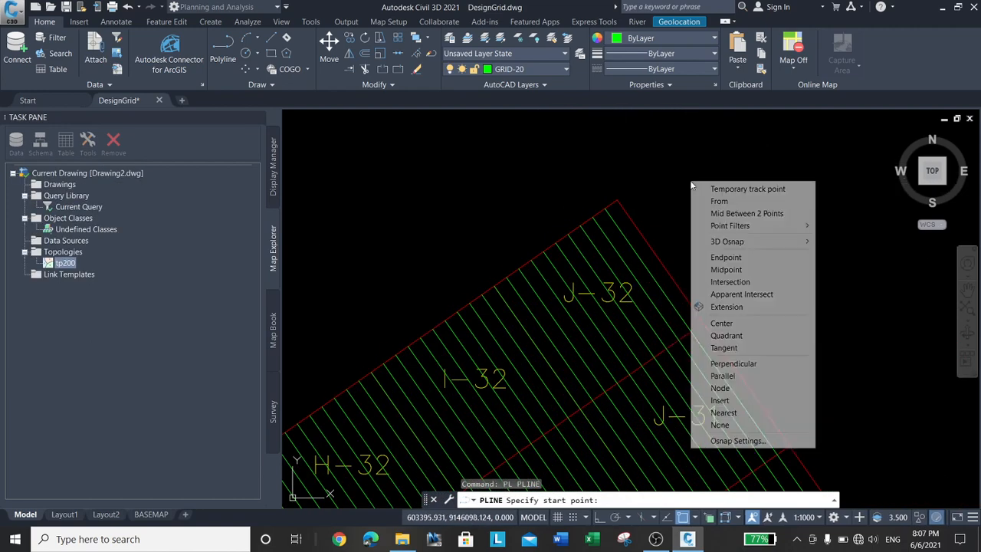
{"action": "left_click", "coordinate": [732, 258]}
{"action": "left_click", "coordinate": [618, 201]}
{"action": "scroll", "coordinate": [563, 199], "scroll_direction": "down", "scroll_amount": 3}
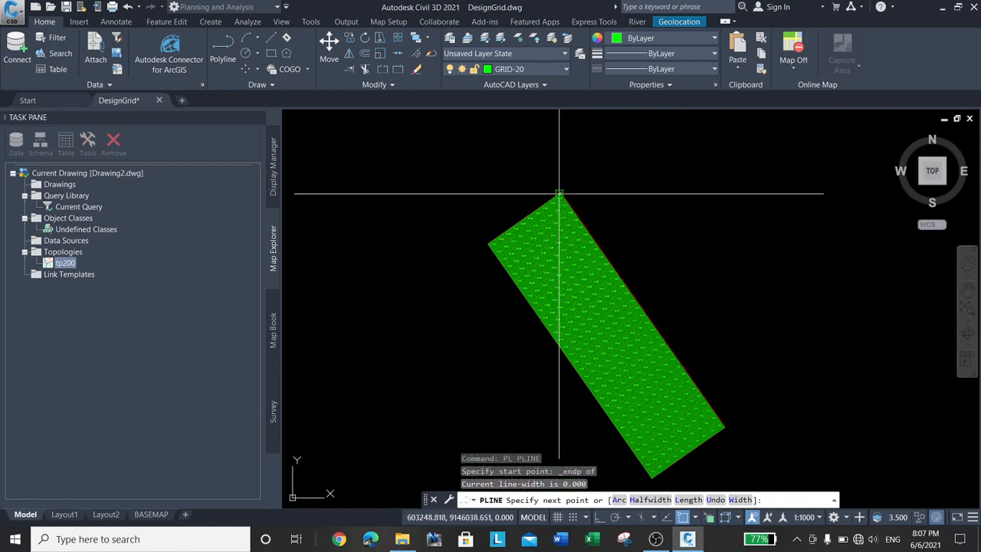
{"action": "scroll", "coordinate": [737, 440], "scroll_direction": "up", "scroll_amount": 5}
{"action": "right_click", "coordinate": [739, 300], "text": "shift"}
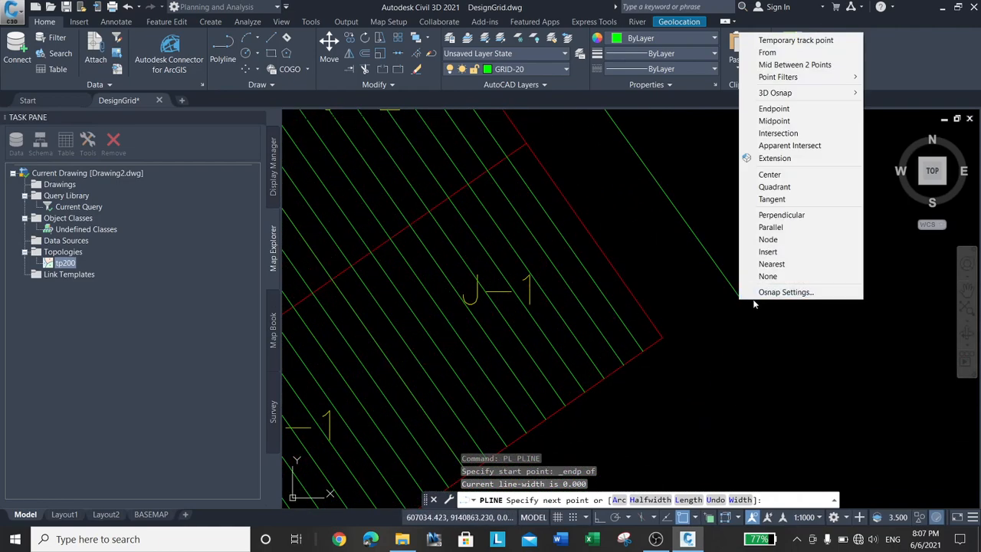
{"action": "left_click", "coordinate": [783, 111]}
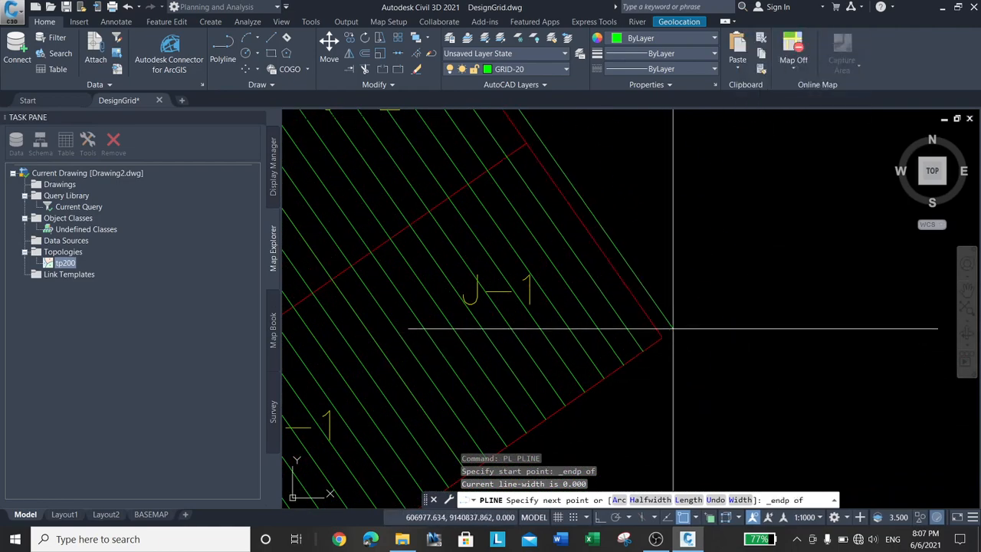
{"action": "left_click", "coordinate": [664, 337]}
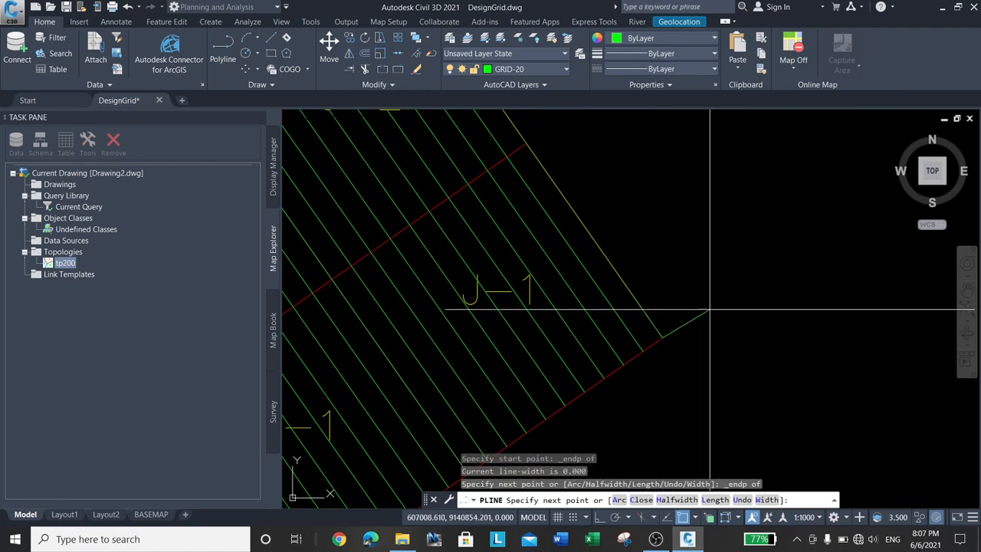
Step: Draw a polyline along the grid's short edge, snapping from the outer corner endpoint of A-1 to that of J-1
{"action": "scroll", "coordinate": [685, 248], "scroll_direction": "down", "scroll_amount": 4}
{"action": "scroll", "coordinate": [575, 368], "scroll_direction": "up", "scroll_amount": 8}
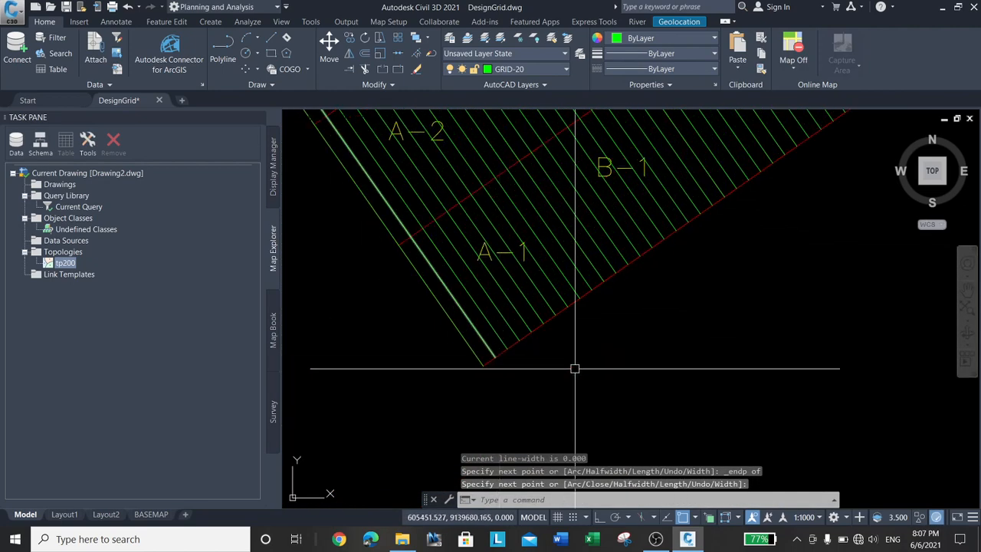
{"action": "type", "text": "pl"}
{"action": "key", "text": "Return"}
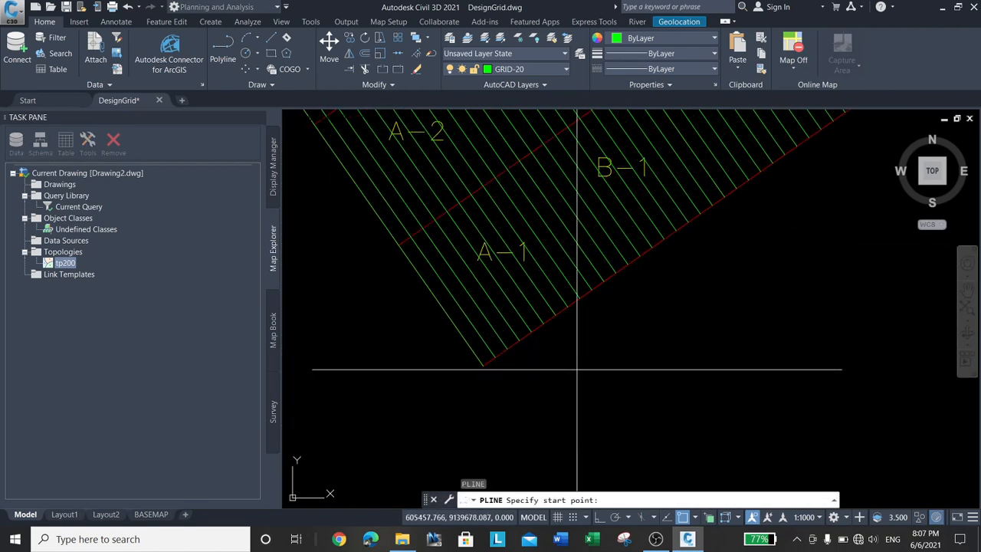
{"action": "right_click", "coordinate": [671, 265], "text": "shift"}
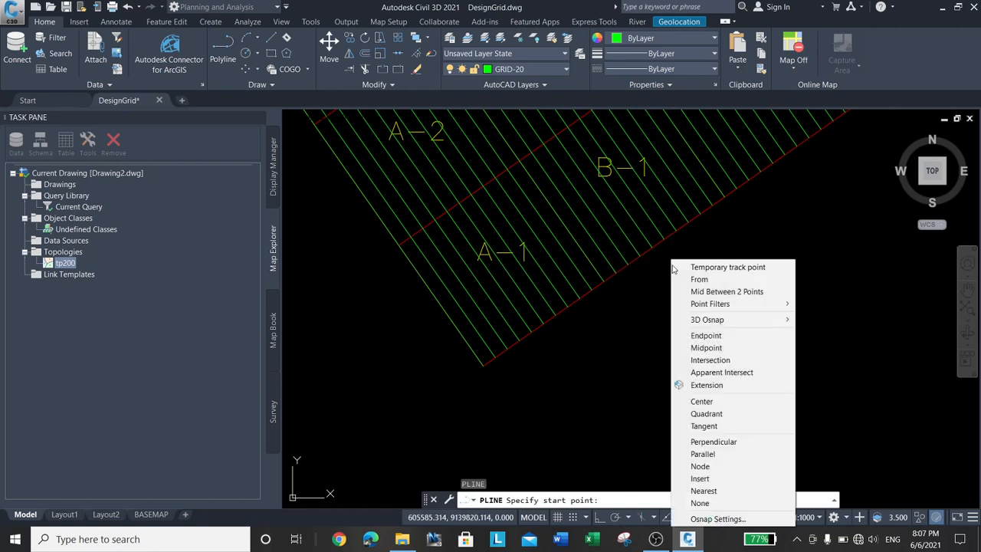
{"action": "left_click", "coordinate": [707, 335]}
{"action": "left_click", "coordinate": [483, 365]}
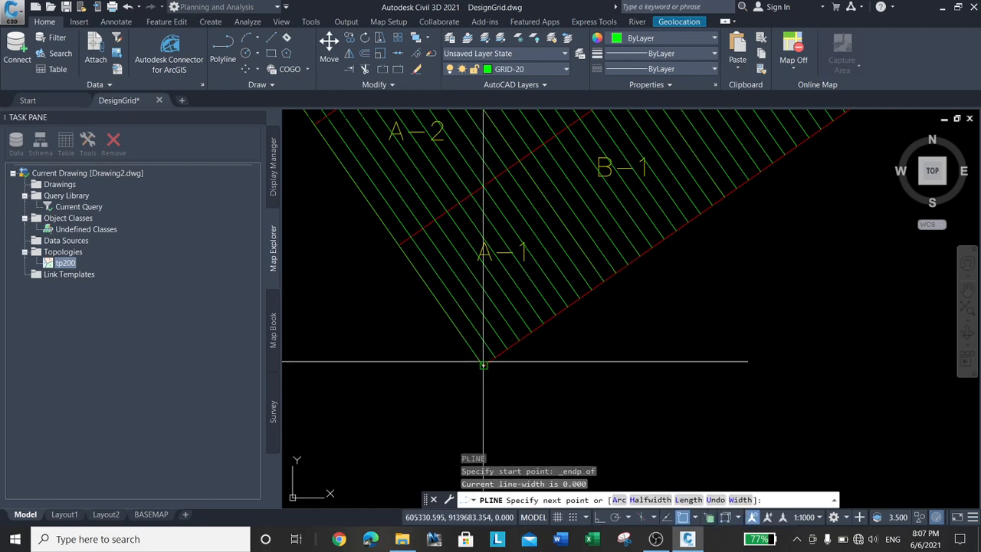
{"action": "scroll", "coordinate": [485, 359], "scroll_direction": "down", "scroll_amount": 4}
{"action": "scroll", "coordinate": [723, 186], "scroll_direction": "up", "scroll_amount": 5}
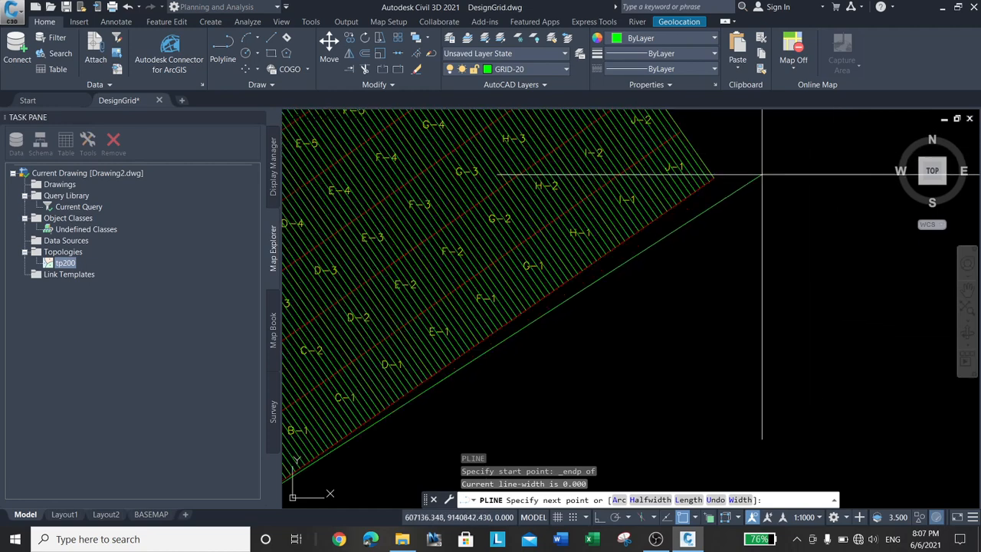
{"action": "right_click", "coordinate": [737, 172], "text": "shift"}
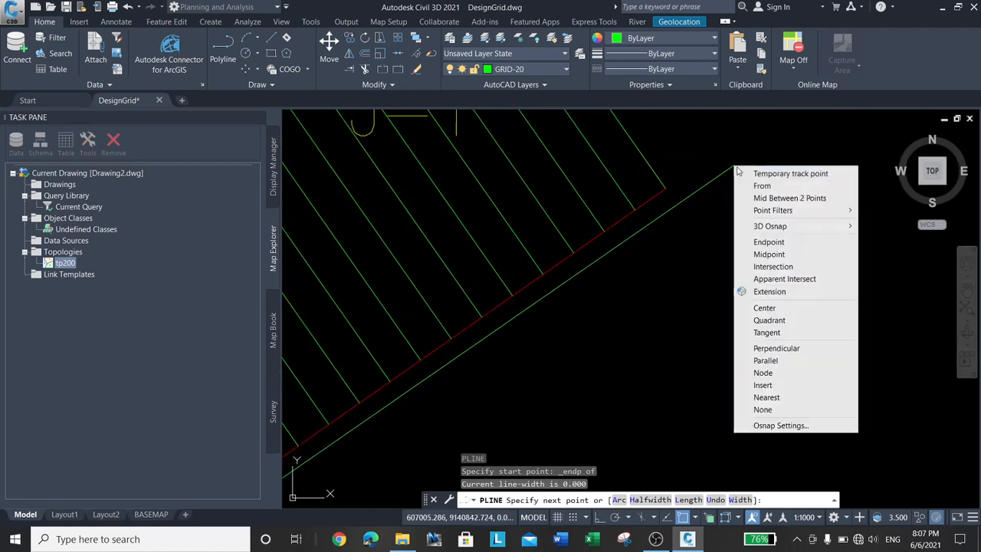
{"action": "left_click", "coordinate": [770, 242]}
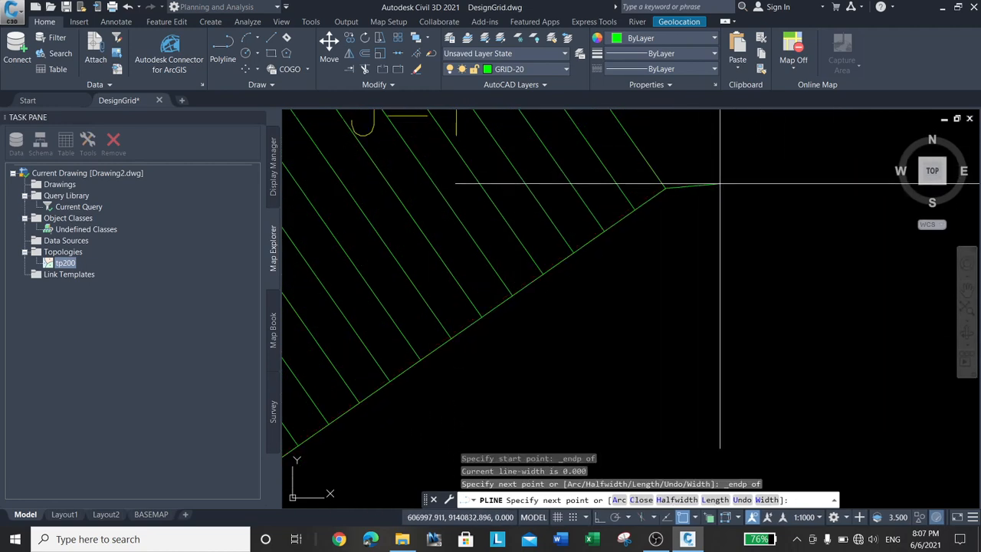
{"action": "left_click", "coordinate": [665, 188]}
{"action": "scroll", "coordinate": [755, 187], "scroll_direction": "down", "scroll_amount": 2}
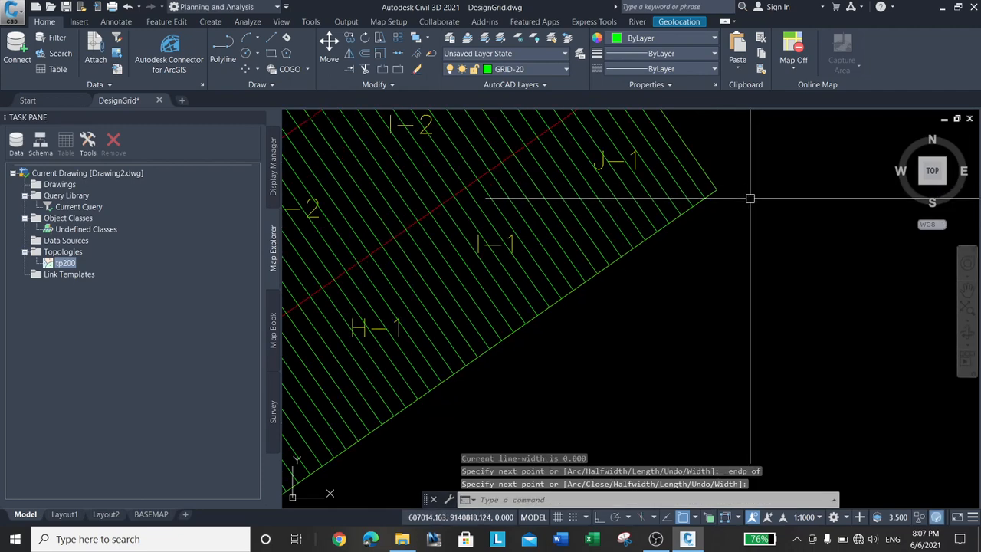
{"action": "scroll", "coordinate": [750, 198], "scroll_direction": "down", "scroll_amount": 3}
{"action": "scroll", "coordinate": [561, 318], "scroll_direction": "up", "scroll_amount": 5}
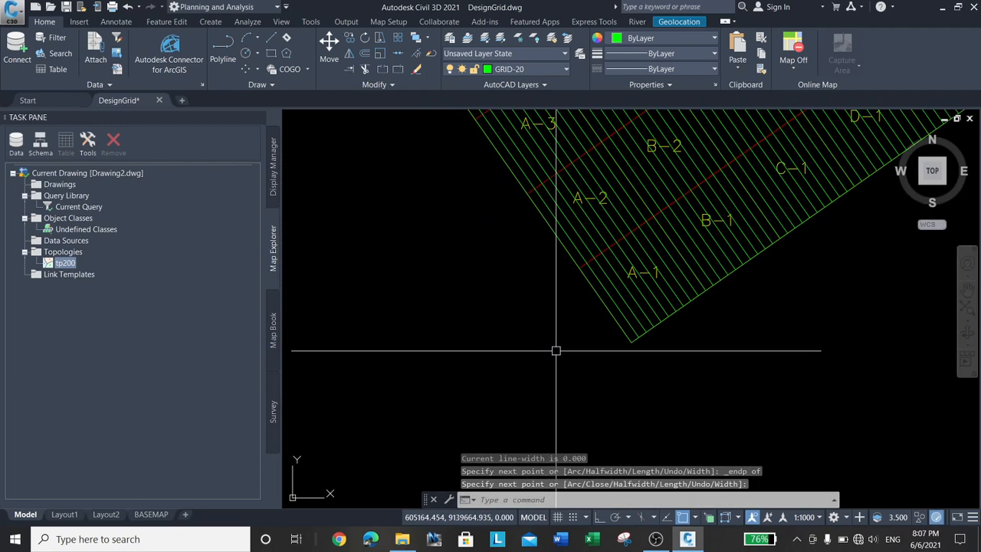
Step: Try to offset the short-edge polyline below A-1 by 20 m towards the inside of the grid
{"action": "type", "text": "o"}
{"action": "key", "text": "Return"}
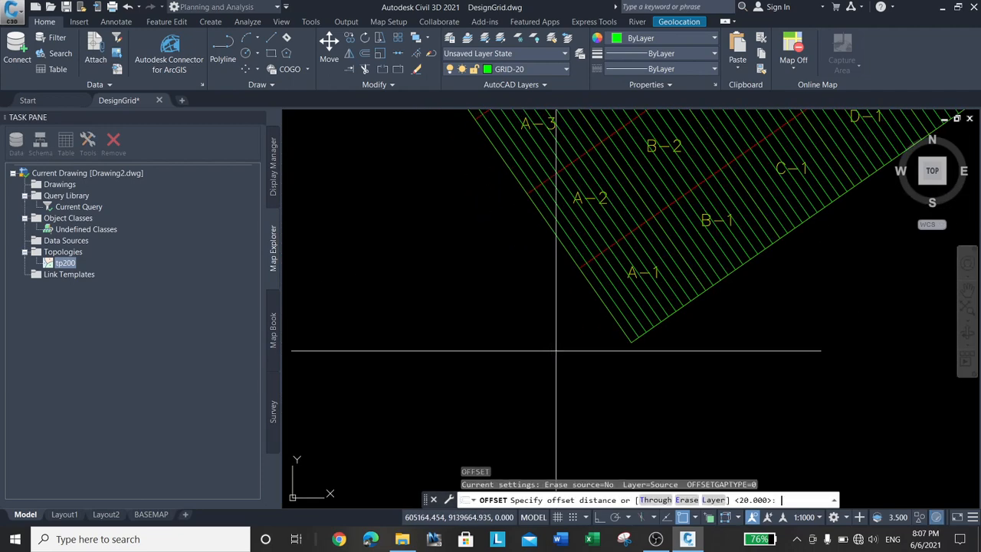
{"action": "key", "text": "Return"}
{"action": "scroll", "coordinate": [690, 341], "scroll_direction": "up", "scroll_amount": 3}
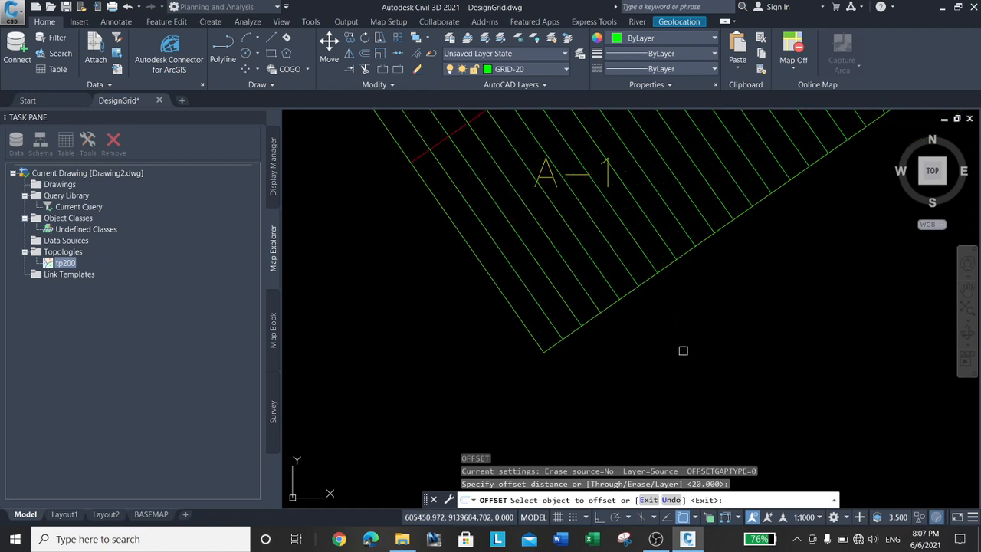
{"action": "left_click", "coordinate": [590, 322]}
{"action": "left_click", "coordinate": [546, 263]}
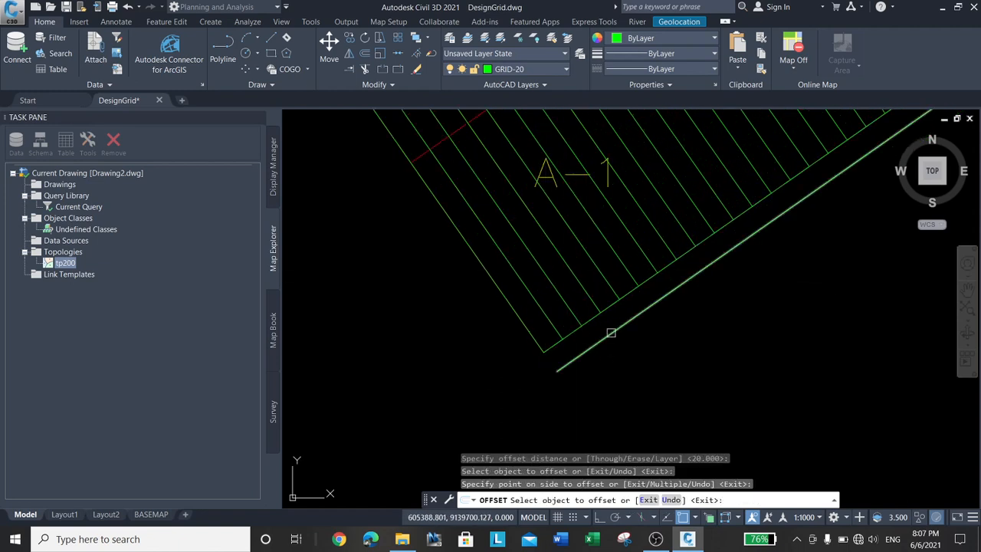
{"action": "left_click", "coordinate": [589, 316]}
{"action": "left_click", "coordinate": [551, 268]}
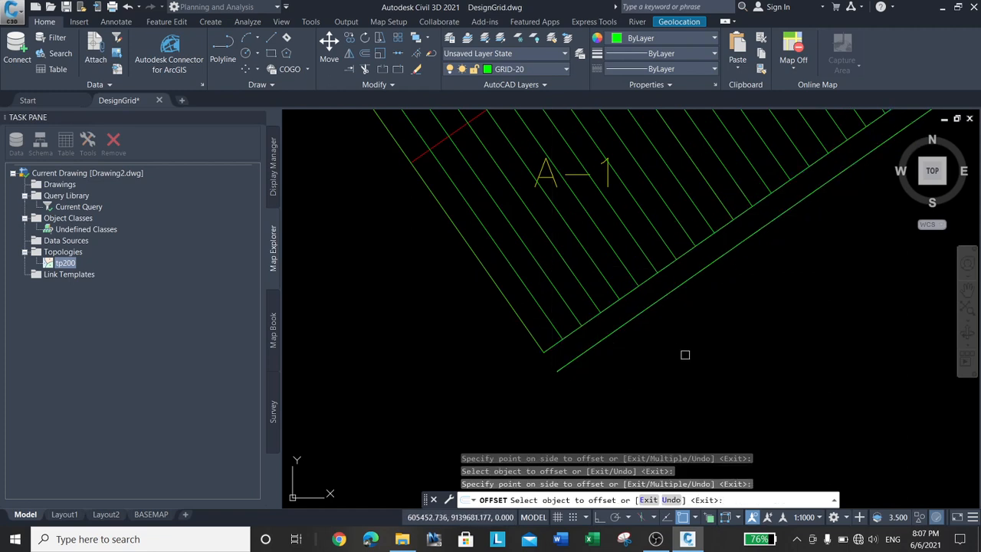
Step: Erase the stray offset polylines lying outside the grid's short edge below A-1
{"action": "key", "text": "Escape"}
{"action": "type", "text": "e"}
{"action": "key", "text": "Return"}
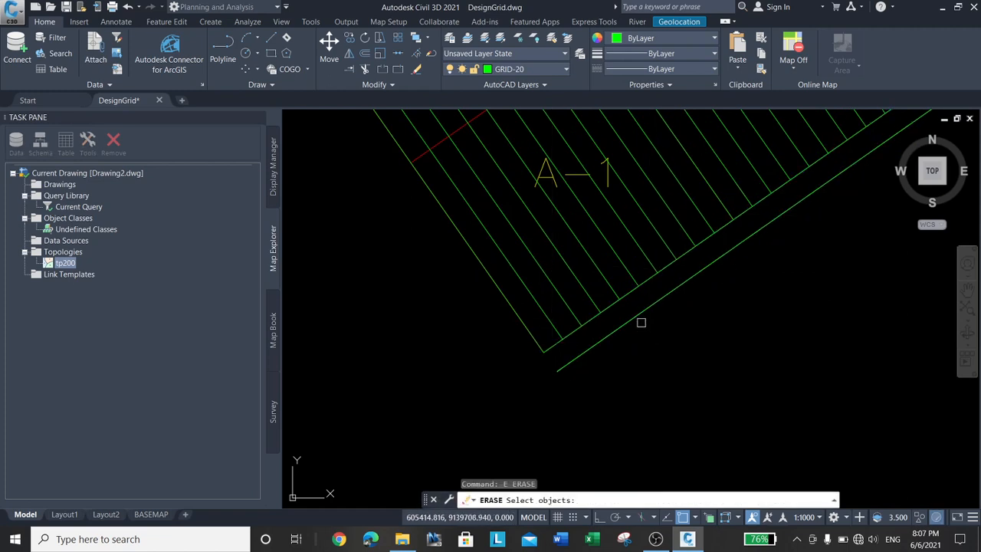
{"action": "key", "text": "Return"}
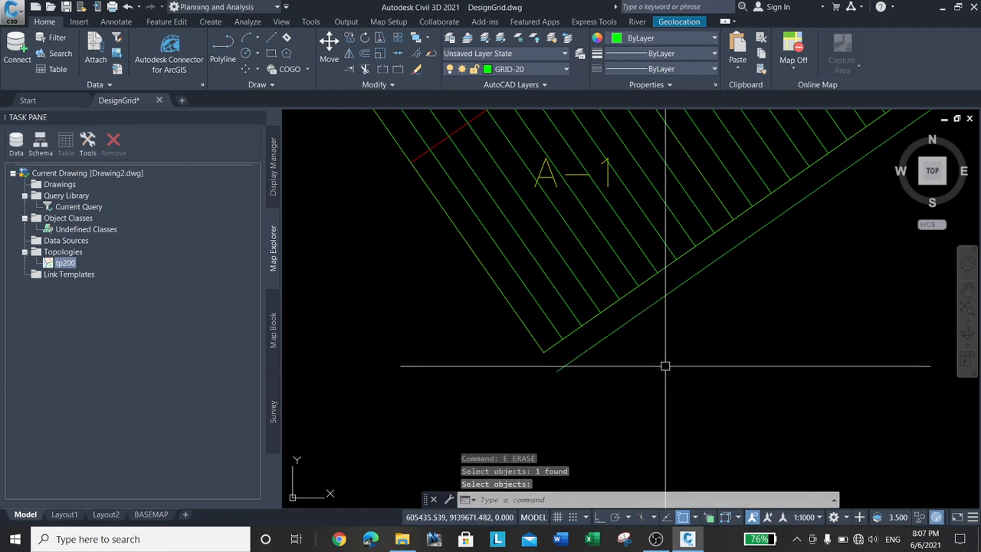
{"action": "type", "text": "e"}
{"action": "key", "text": "Return"}
{"action": "left_click", "coordinate": [657, 333]}
{"action": "left_click", "coordinate": [622, 322]}
{"action": "key", "text": "Return"}
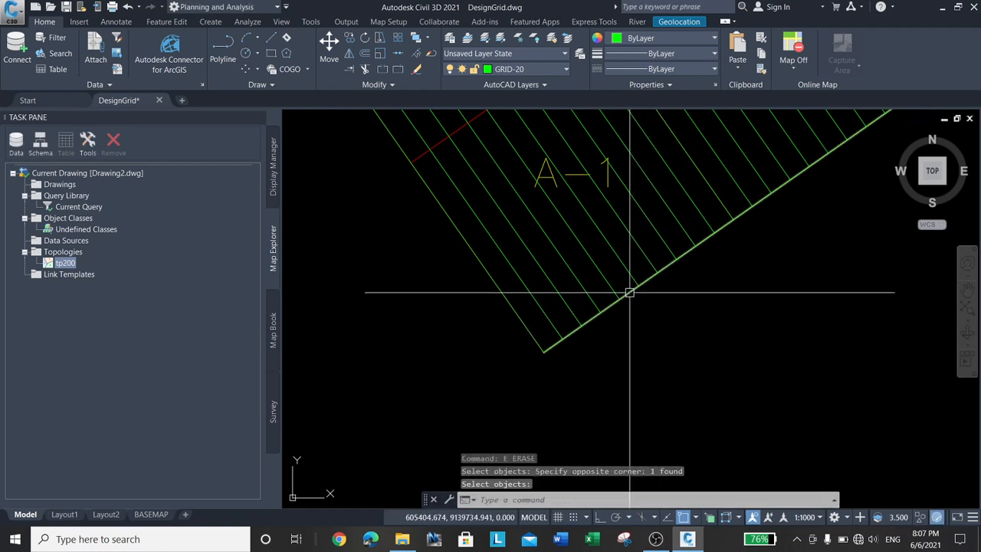
Step: With object snap off, offset the short-edge polyline 20 m inward into cell A-1
{"action": "key", "text": "Return"}
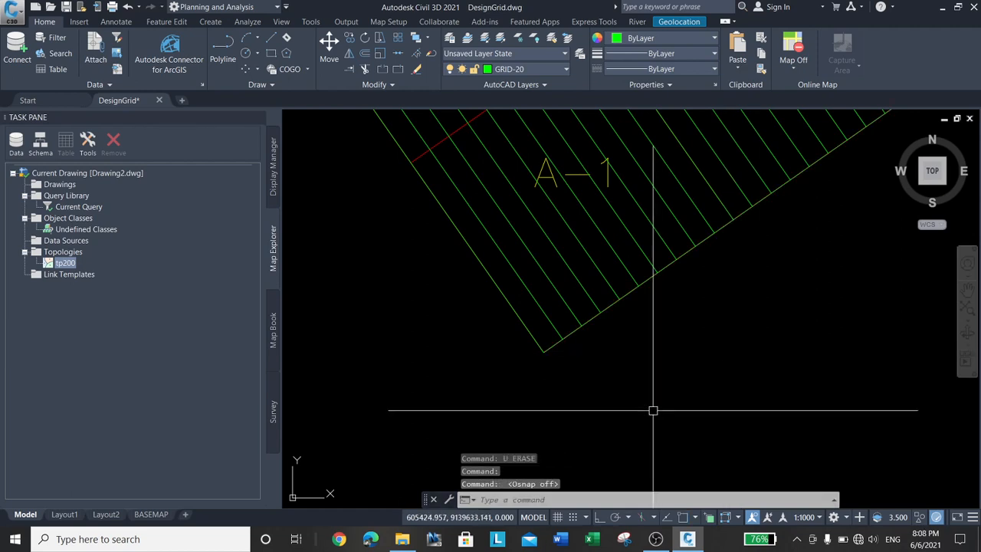
{"action": "type", "text": "o"}
{"action": "key", "text": "Return"}
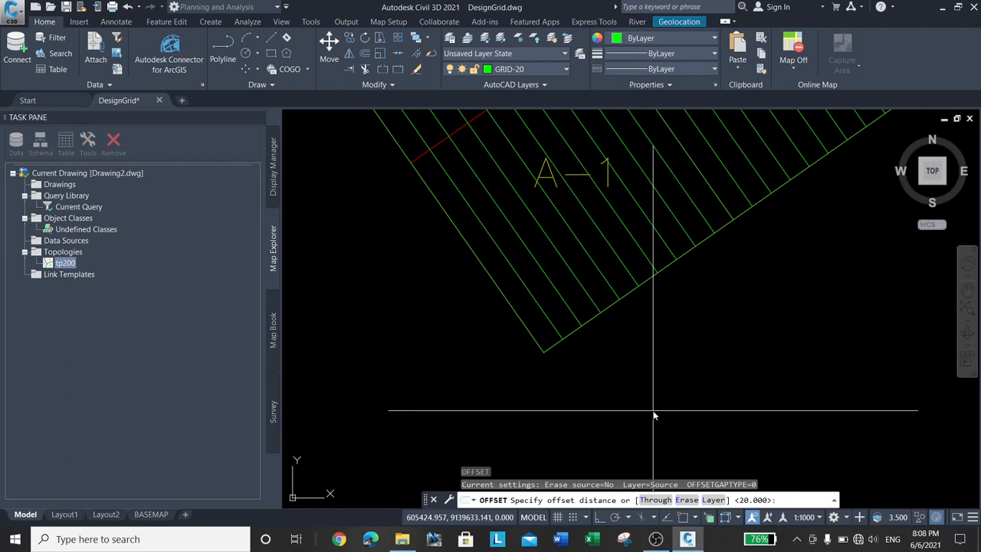
{"action": "key", "text": "Return"}
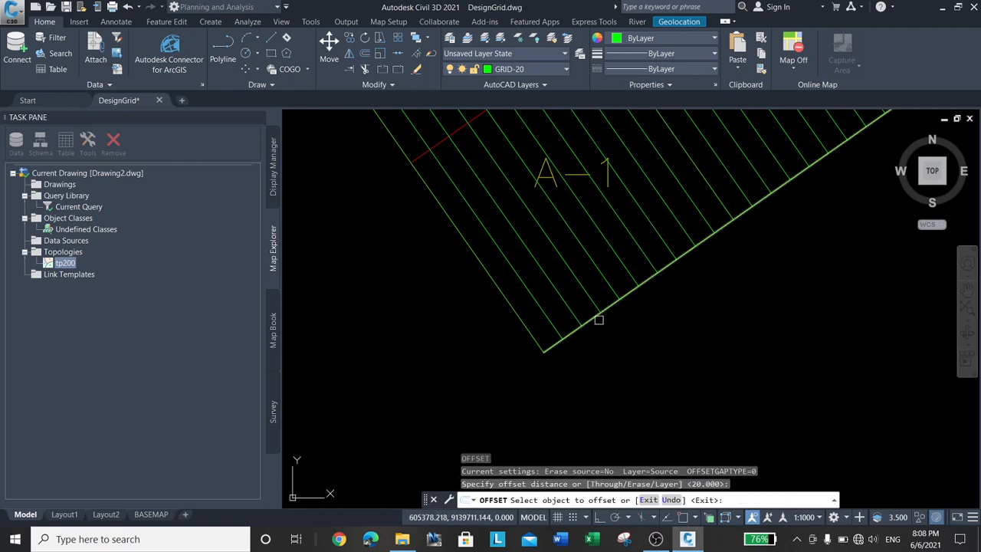
{"action": "left_click", "coordinate": [591, 318]}
{"action": "left_click", "coordinate": [565, 279]}
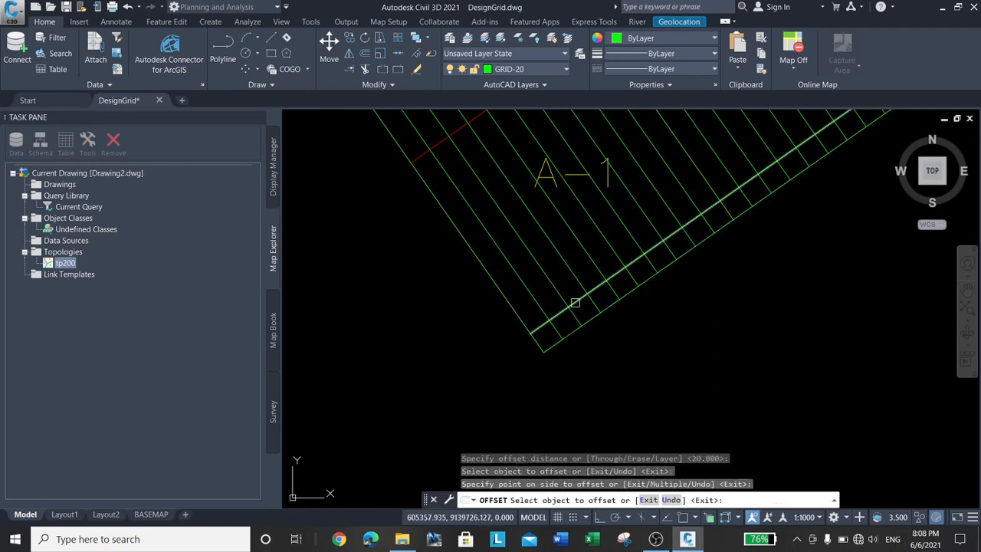
Step: Offset each newest line another 20 m inward until nine offset lines divide row 1, and end the offset
{"action": "left_click", "coordinate": [574, 301]}
{"action": "left_click", "coordinate": [564, 276]}
{"action": "left_click", "coordinate": [566, 286]}
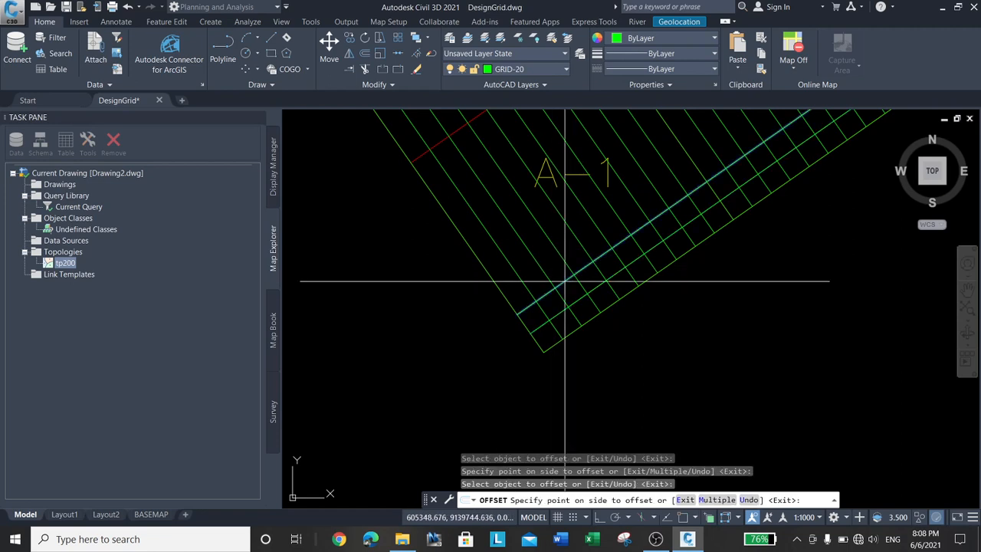
{"action": "left_click", "coordinate": [541, 272]}
{"action": "left_click", "coordinate": [552, 258]}
{"action": "left_click", "coordinate": [522, 220]}
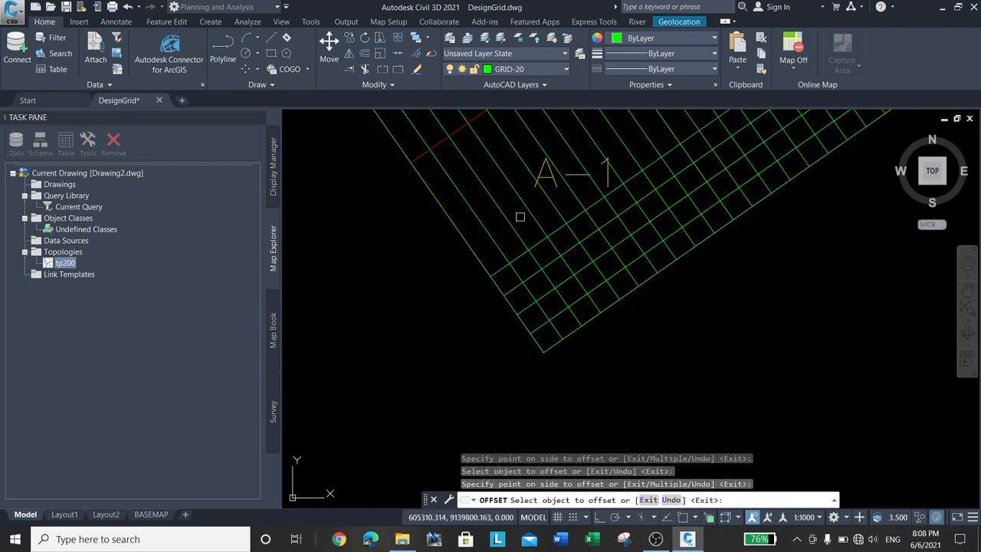
{"action": "left_click", "coordinate": [534, 244]}
{"action": "left_click", "coordinate": [520, 215]}
{"action": "left_click", "coordinate": [525, 223]}
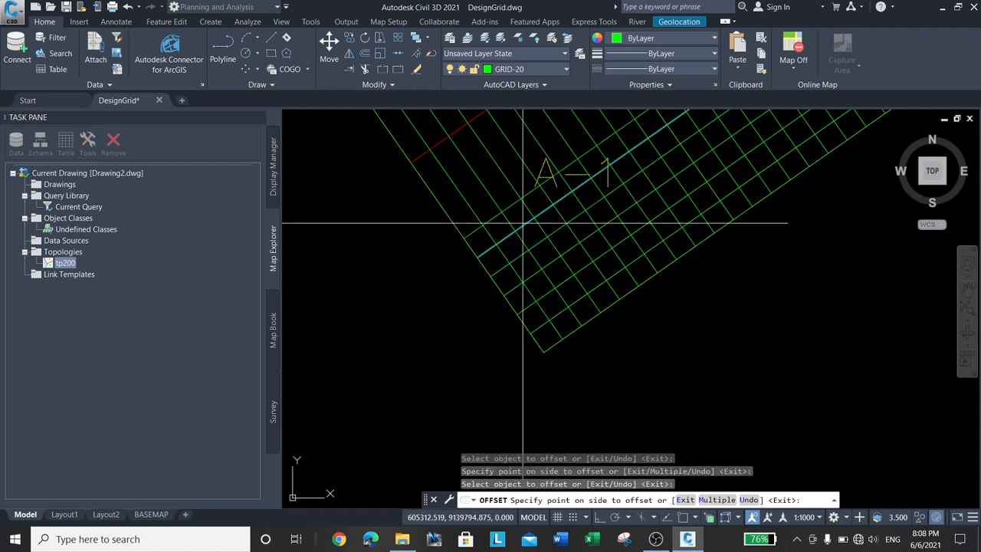
{"action": "left_click", "coordinate": [507, 194]}
{"action": "left_click", "coordinate": [504, 208]}
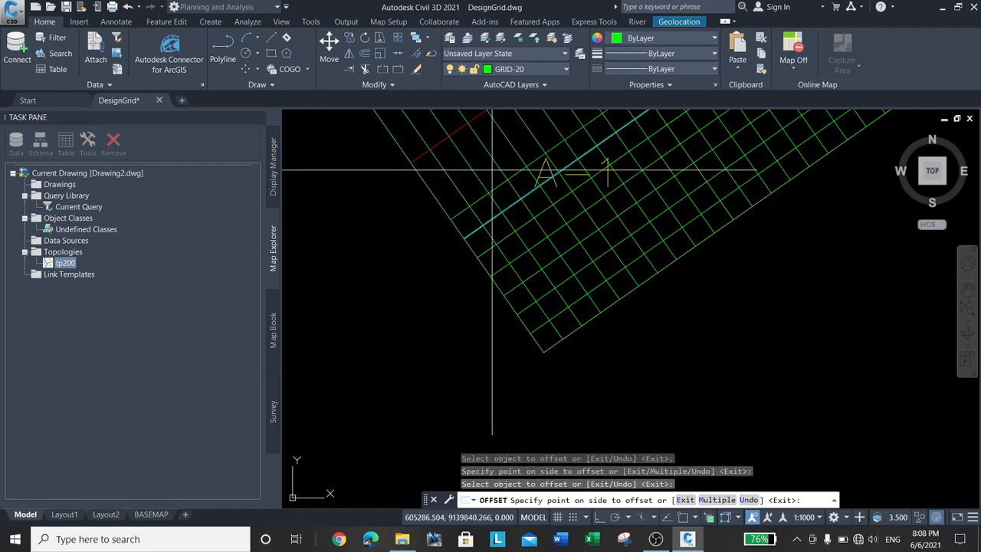
{"action": "left_click", "coordinate": [495, 181]}
{"action": "left_click", "coordinate": [496, 184]}
{"action": "left_click", "coordinate": [474, 151]}
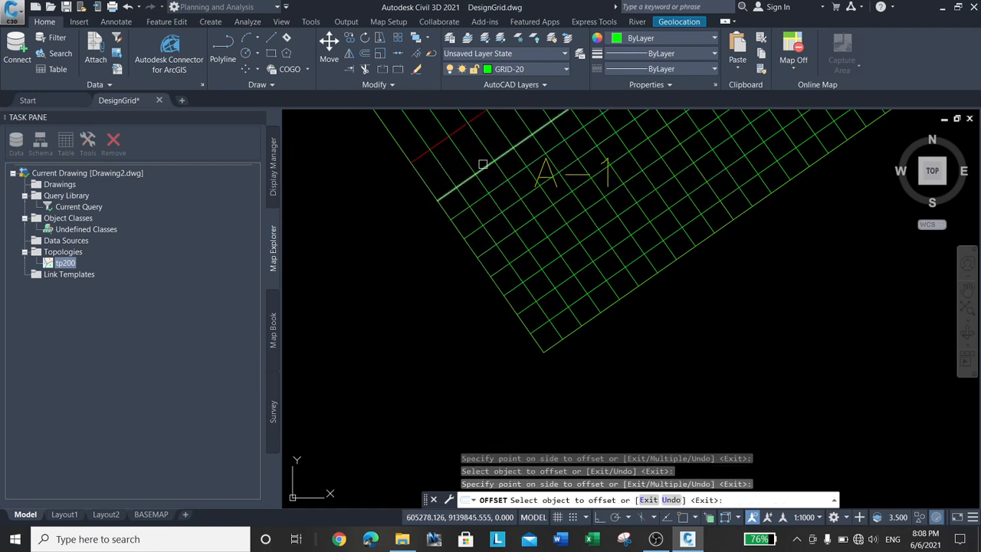
{"action": "left_click", "coordinate": [481, 164]}
{"action": "left_click", "coordinate": [464, 139]}
{"action": "right_click", "coordinate": [748, 255]}
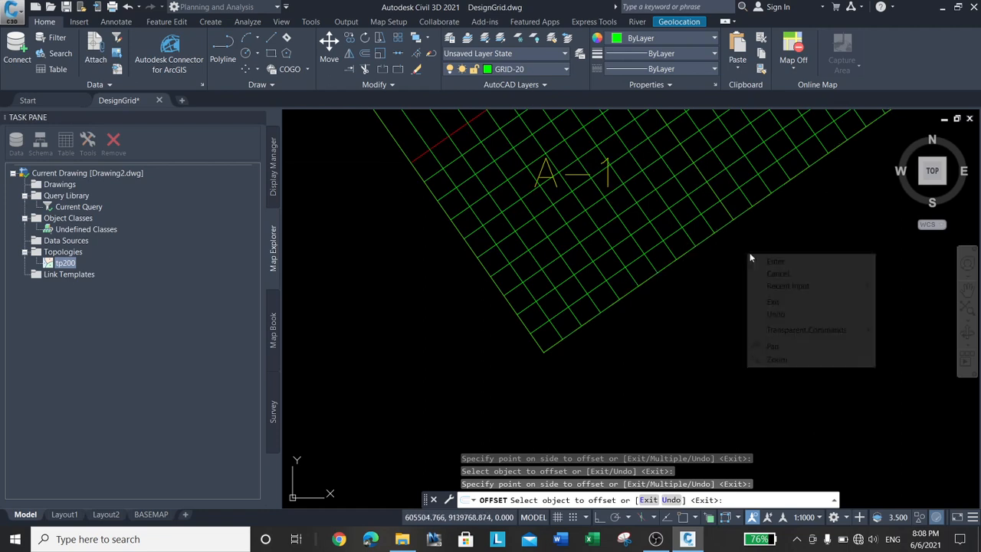
{"action": "left_click", "coordinate": [767, 261]}
Step: Copy the ten cross lines of row 1, fence-selected, from the outer corner endpoint of A-1 to the outer corner between A-1 and A-2
{"action": "type", "text": "cp"}
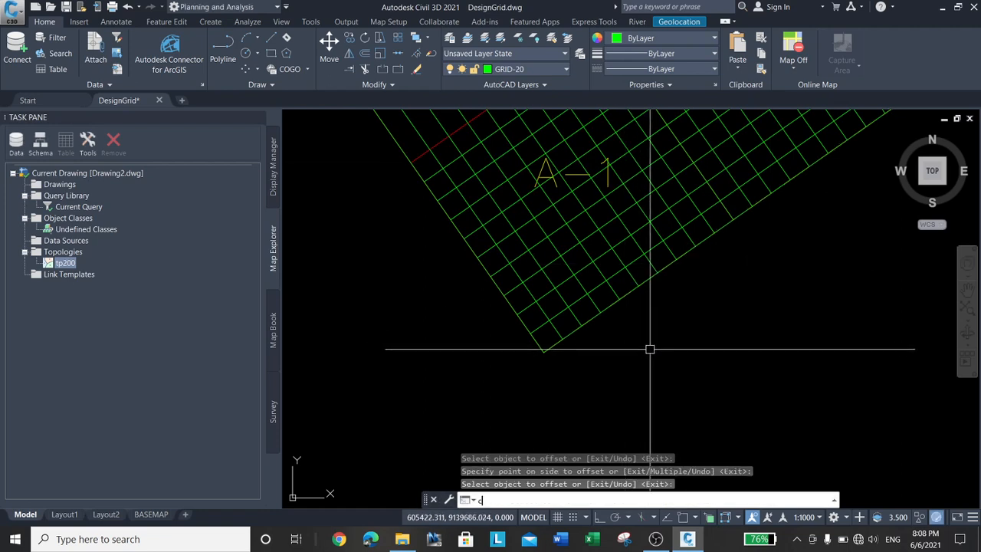
{"action": "key", "text": "Return"}
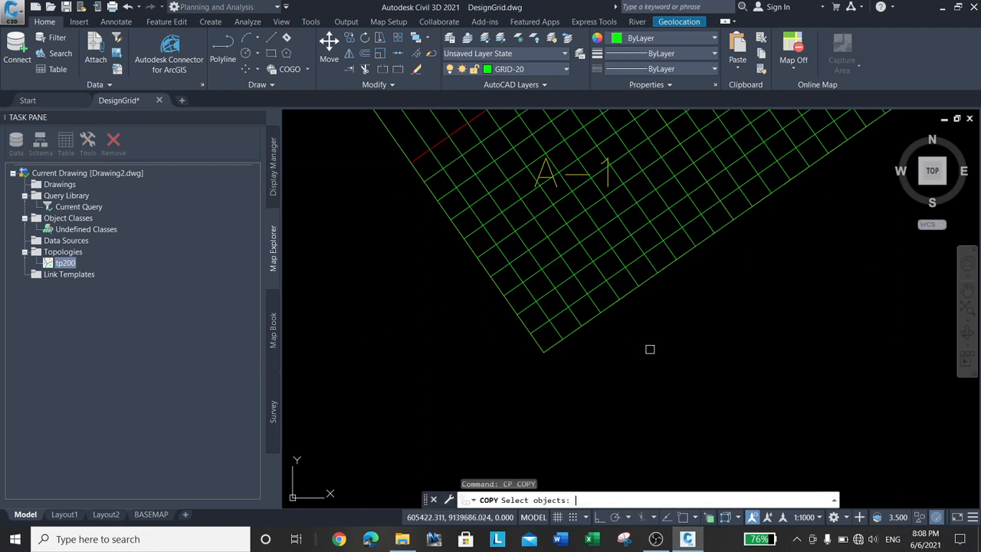
{"action": "left_click", "coordinate": [572, 332]}
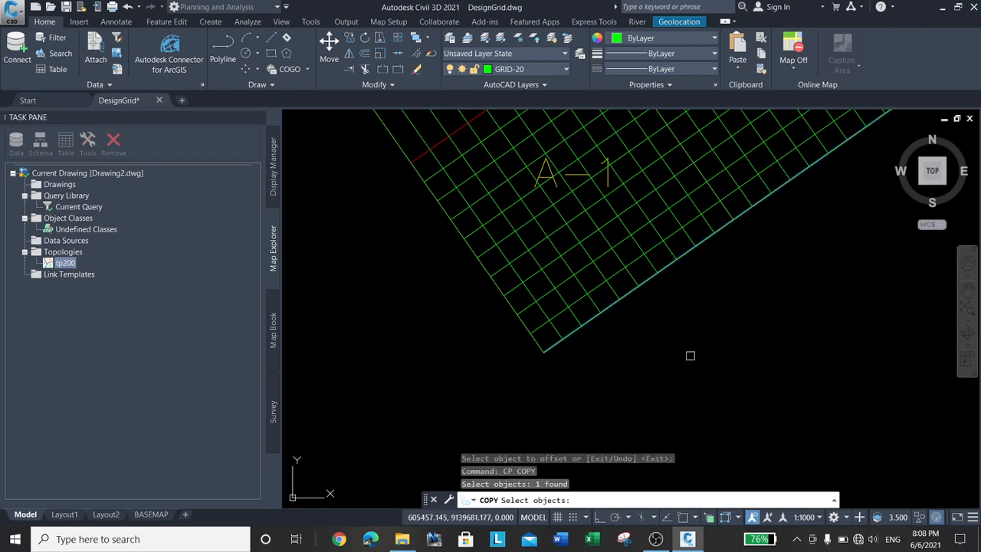
{"action": "type", "text": "f"}
{"action": "key", "text": "Return"}
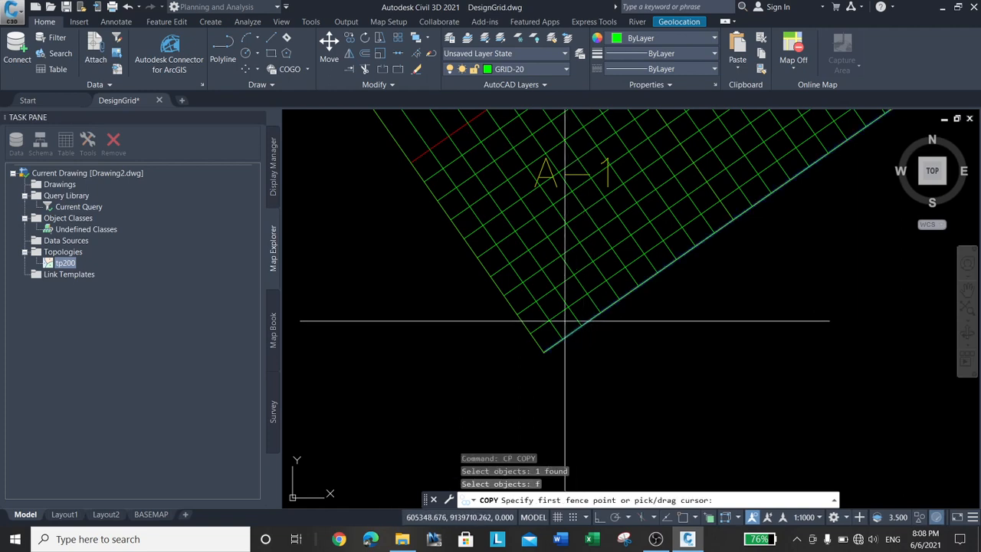
{"action": "left_click", "coordinate": [565, 323]}
{"action": "key", "text": "Return"}
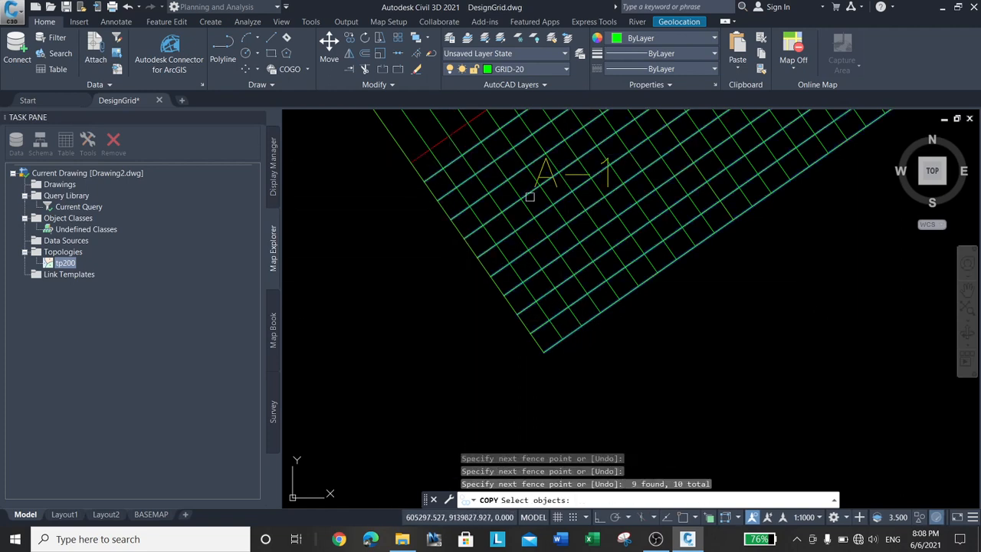
{"action": "key", "text": "Return"}
{"action": "right_click", "coordinate": [752, 273], "text": "shift"}
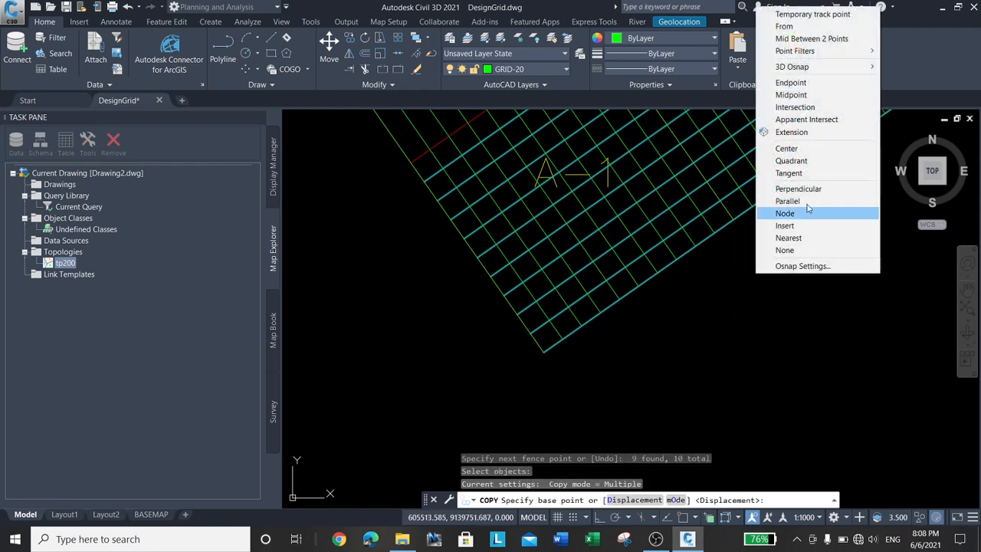
{"action": "left_click", "coordinate": [792, 82]}
{"action": "left_click", "coordinate": [542, 352]}
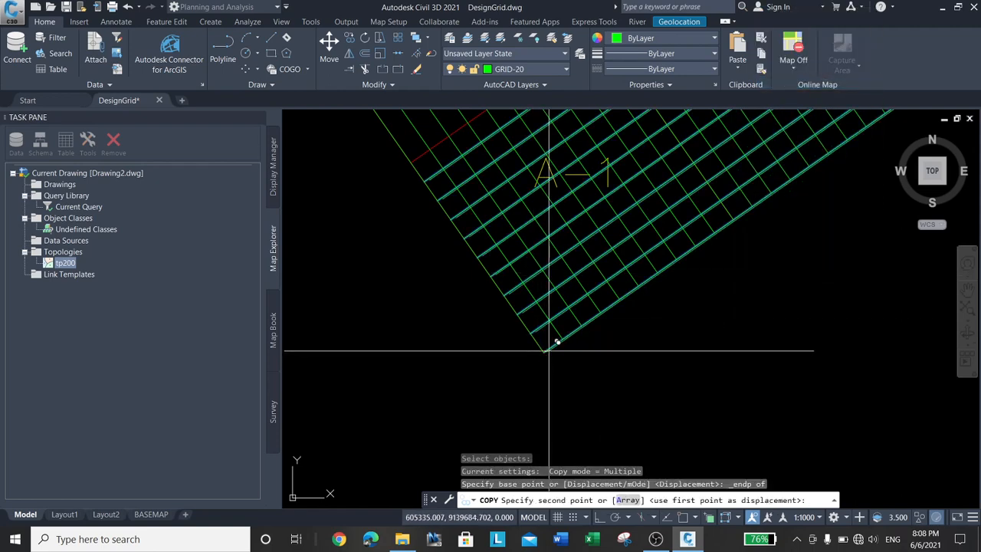
{"action": "key", "text": "F3"}
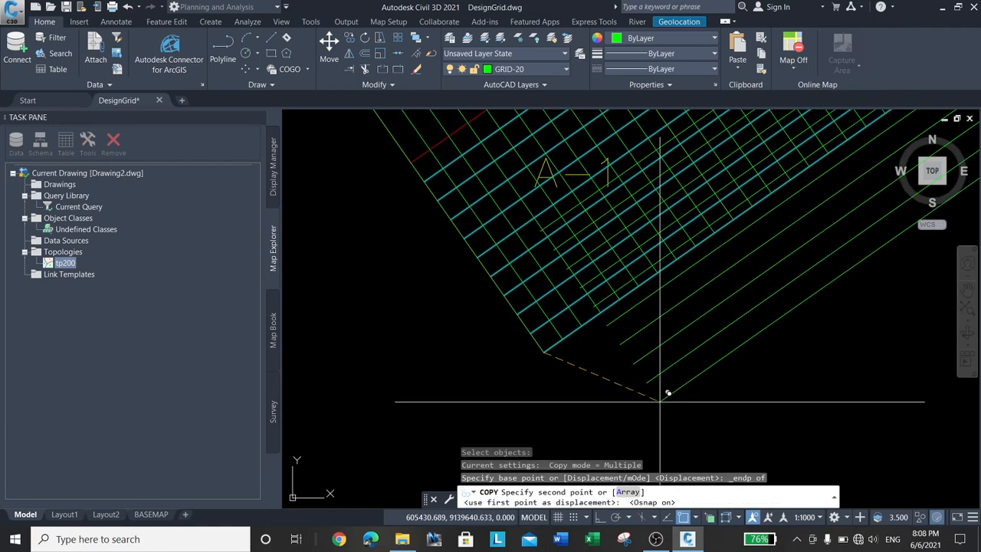
{"action": "left_click", "coordinate": [411, 163]}
Step: Copy the row 1 cross lines onward to the outer corners between A-2 and A-3, A-3 and A-4, and A-4 and A-5
{"action": "scroll", "coordinate": [660, 408], "scroll_direction": "down", "scroll_amount": 4}
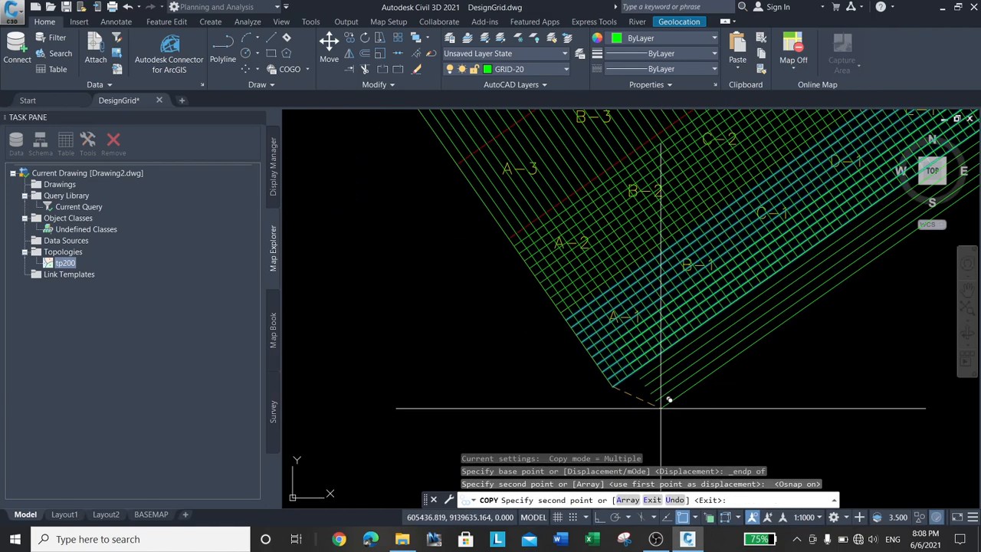
{"action": "scroll", "coordinate": [498, 270], "scroll_direction": "up", "scroll_amount": 4}
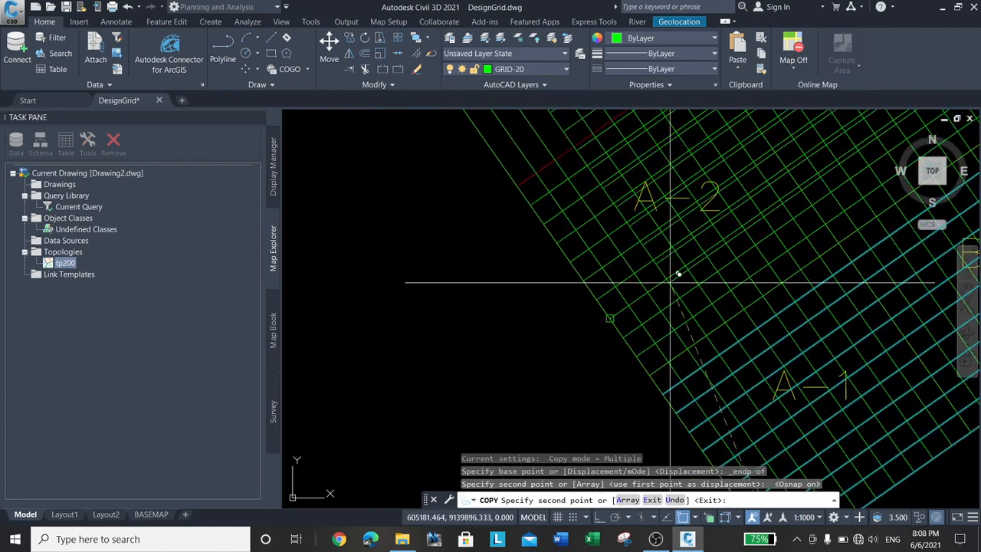
{"action": "left_click", "coordinate": [518, 187]}
{"action": "scroll", "coordinate": [746, 408], "scroll_direction": "down", "scroll_amount": 4}
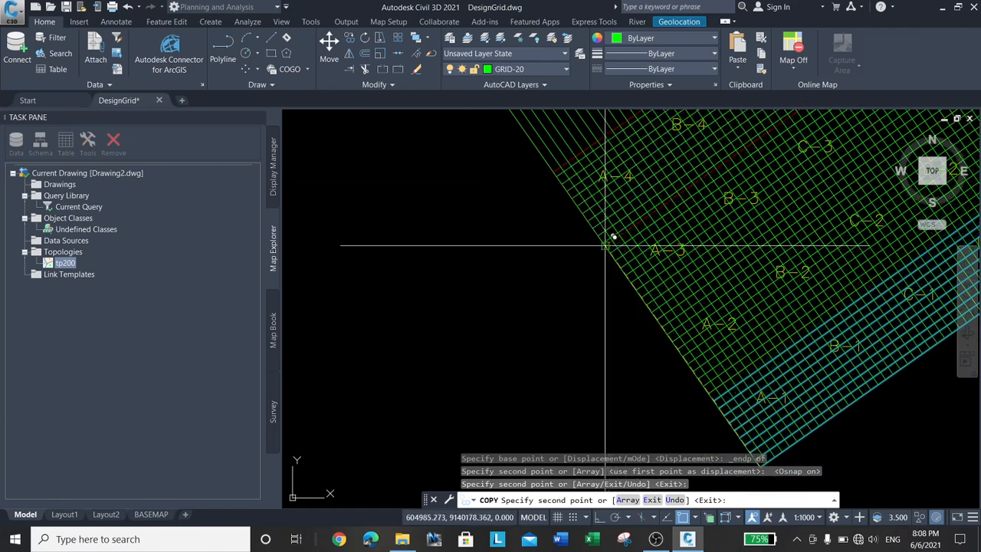
{"action": "scroll", "coordinate": [603, 244], "scroll_direction": "up", "scroll_amount": 6}
{"action": "left_click", "coordinate": [637, 258]}
{"action": "scroll", "coordinate": [693, 406], "scroll_direction": "down", "scroll_amount": 4}
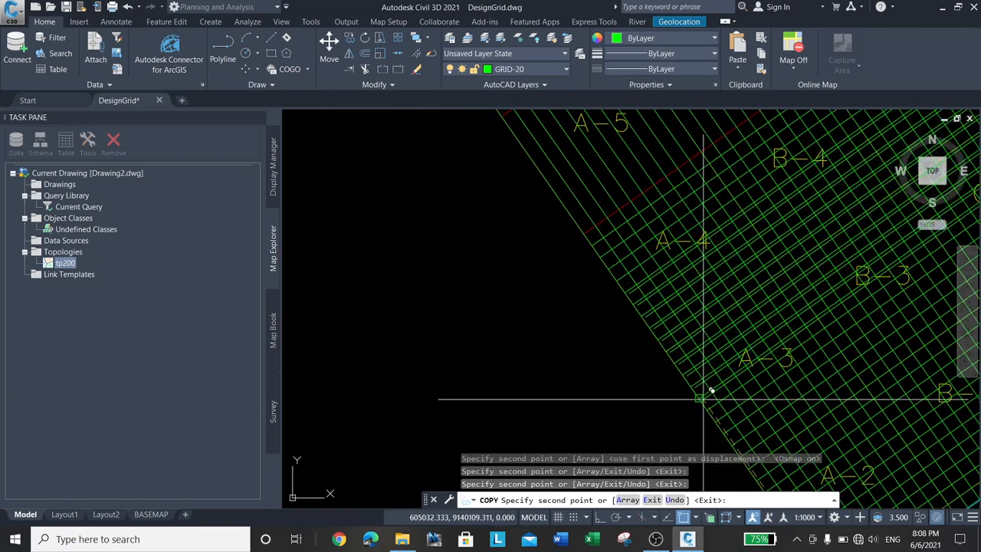
{"action": "left_click", "coordinate": [585, 233]}
Step: Continue placing copies of the cross lines at each outer row corner, from A-5/A-6 through A-11/A-12
{"action": "scroll", "coordinate": [708, 390], "scroll_direction": "down", "scroll_amount": 4}
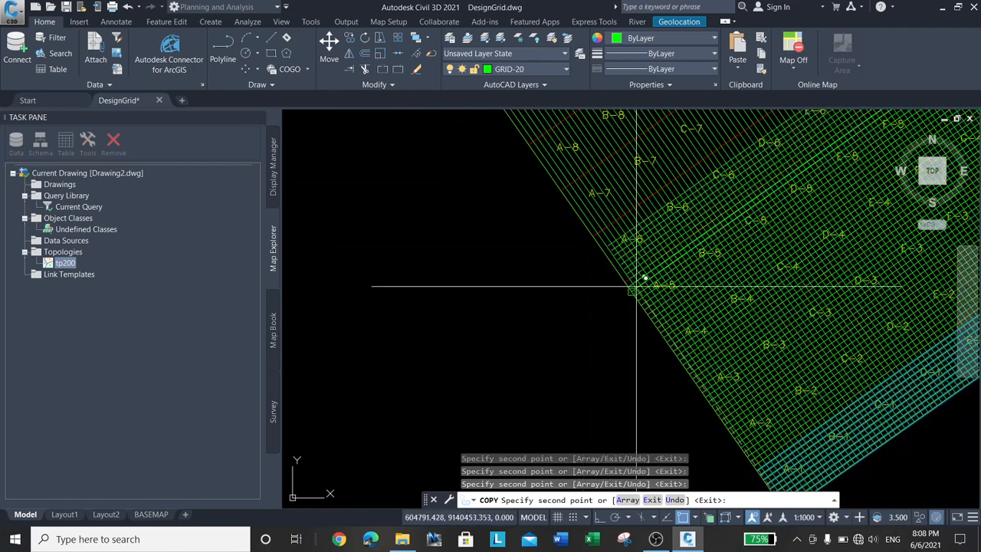
{"action": "scroll", "coordinate": [580, 296], "scroll_direction": "up", "scroll_amount": 4}
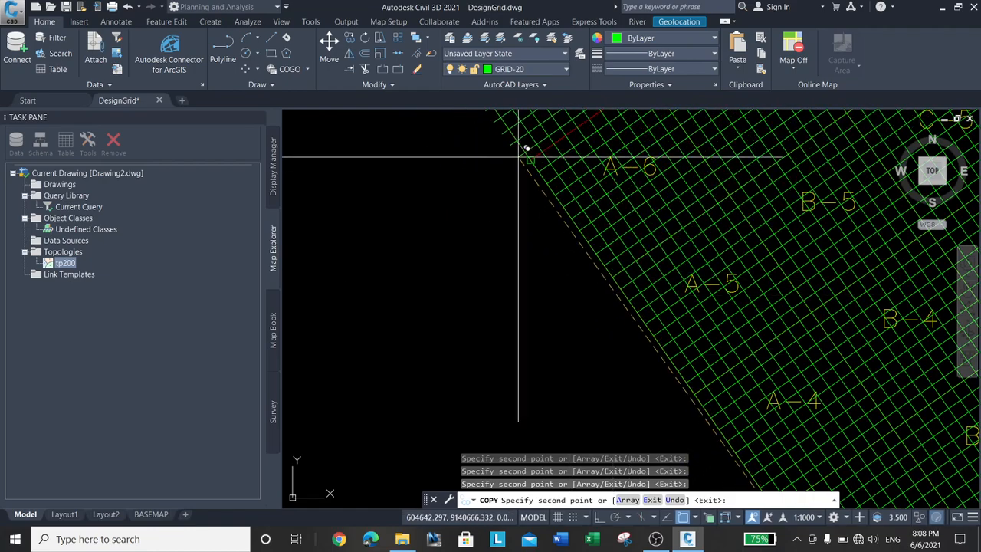
{"action": "scroll", "coordinate": [756, 412], "scroll_direction": "down", "scroll_amount": 3}
{"action": "scroll", "coordinate": [604, 294], "scroll_direction": "up", "scroll_amount": 3}
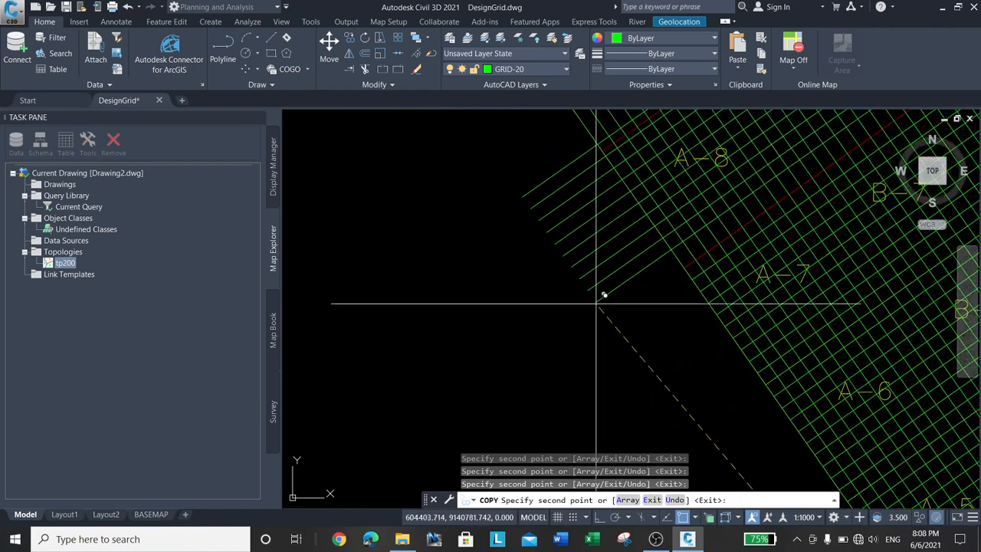
{"action": "scroll", "coordinate": [738, 396], "scroll_direction": "down", "scroll_amount": 3}
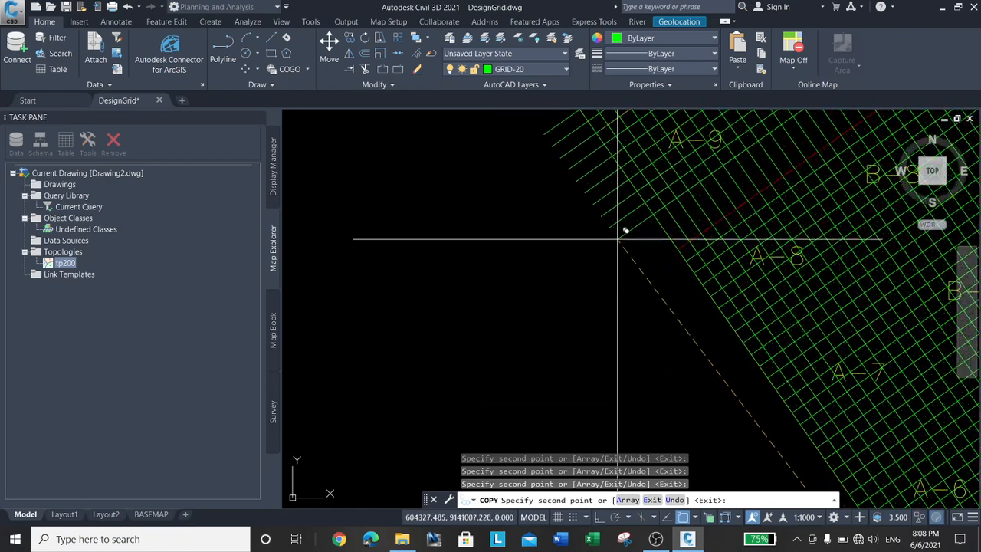
{"action": "scroll", "coordinate": [721, 279], "scroll_direction": "up", "scroll_amount": 4}
{"action": "scroll", "coordinate": [779, 417], "scroll_direction": "down", "scroll_amount": 3}
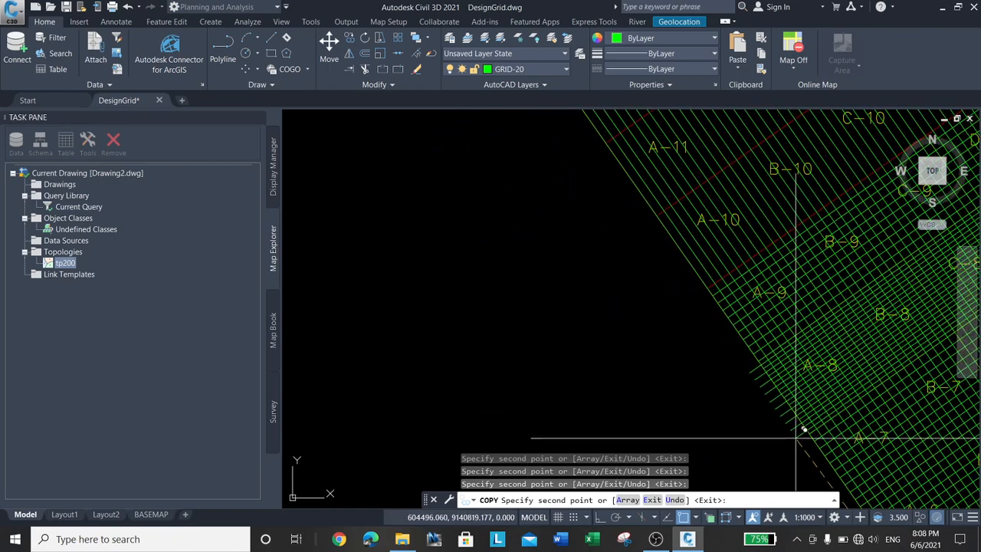
{"action": "scroll", "coordinate": [650, 292], "scroll_direction": "up", "scroll_amount": 2}
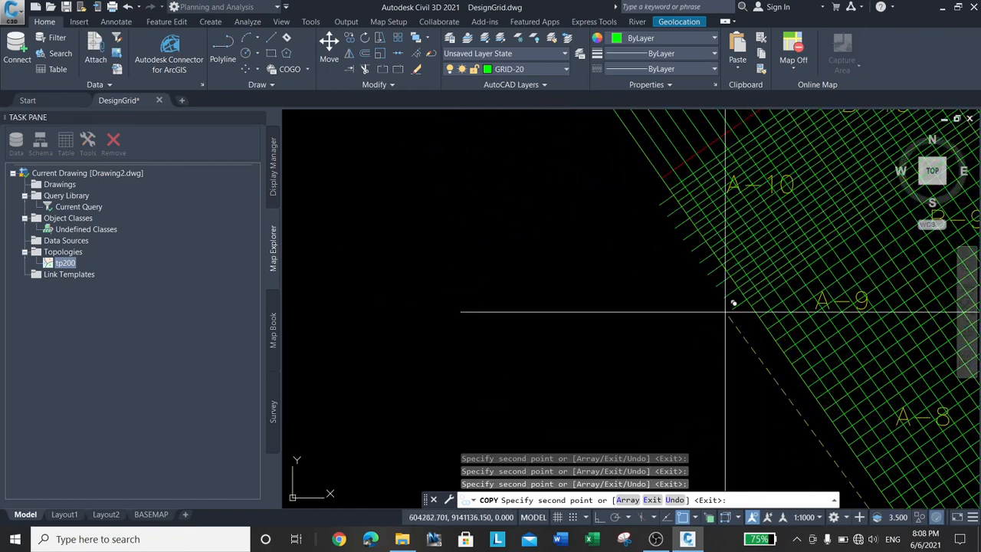
{"action": "scroll", "coordinate": [805, 401], "scroll_direction": "down", "scroll_amount": 2}
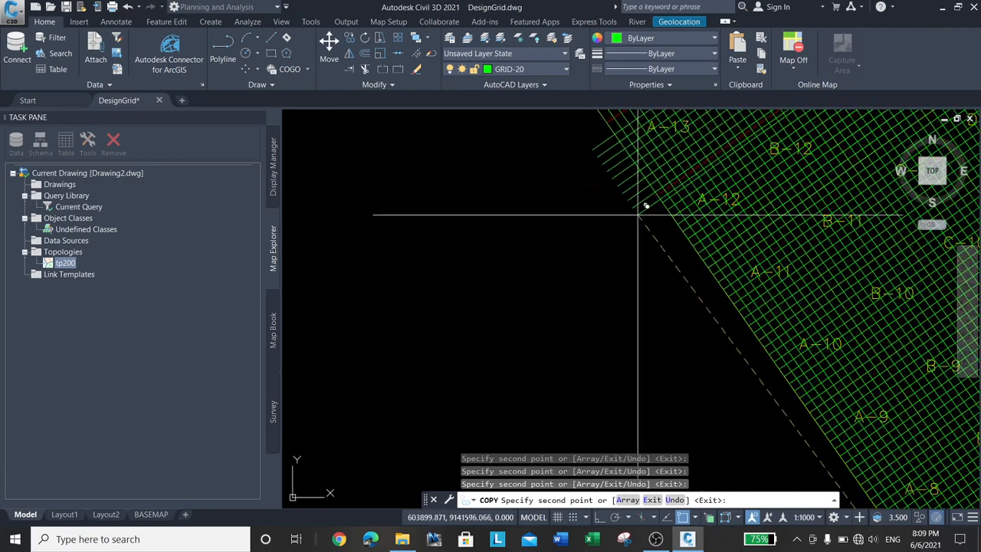
Step: Place further copies of the cross lines at every outer row corner from A-12/A-13 through A-17/A-18
{"action": "scroll", "coordinate": [720, 433], "scroll_direction": "up", "scroll_amount": 3}
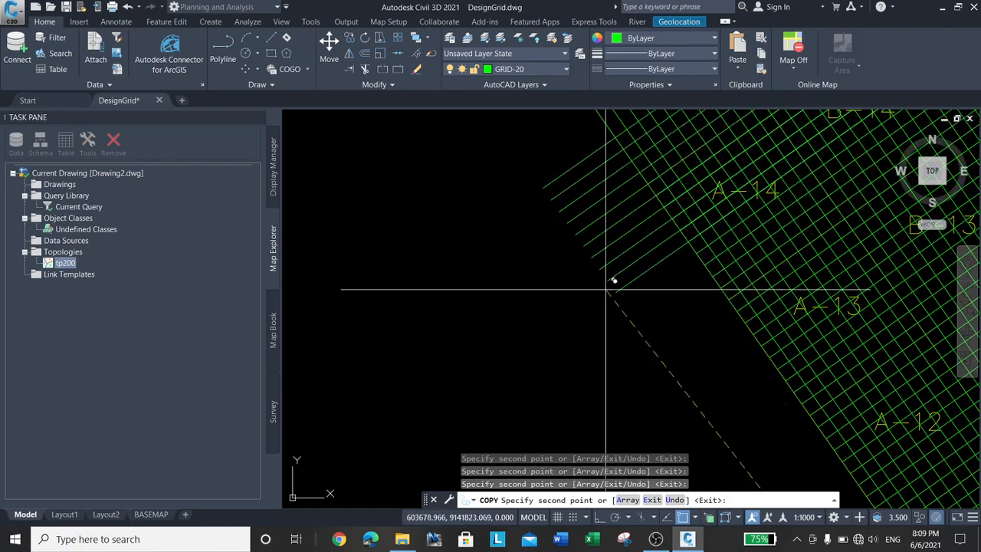
{"action": "scroll", "coordinate": [790, 394], "scroll_direction": "down", "scroll_amount": 2}
{"action": "middle_click_drag", "start_coordinate": [717, 305], "coordinate": [785, 488]}
{"action": "scroll", "coordinate": [720, 411], "scroll_direction": "up", "scroll_amount": 2}
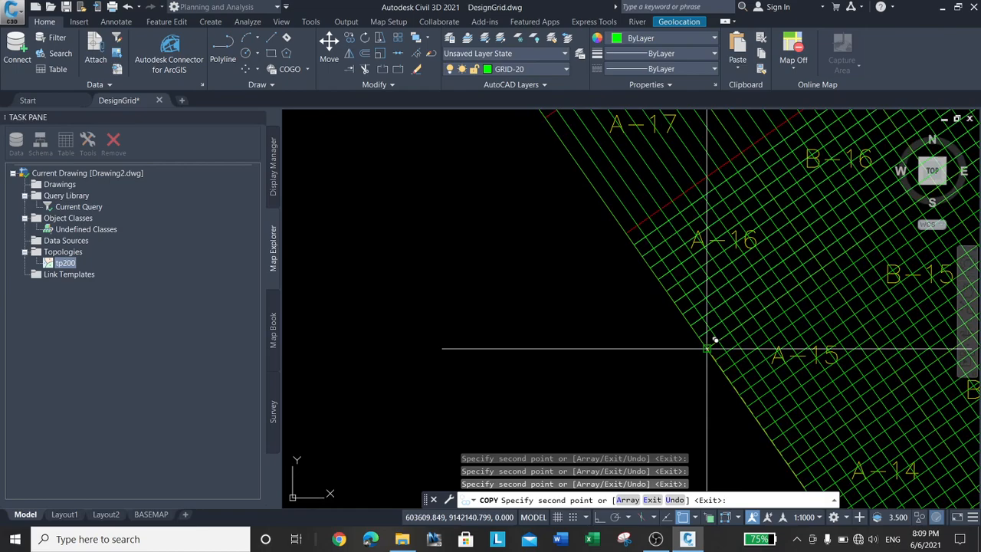
{"action": "middle_click_drag", "start_coordinate": [613, 305], "coordinate": [735, 491]}
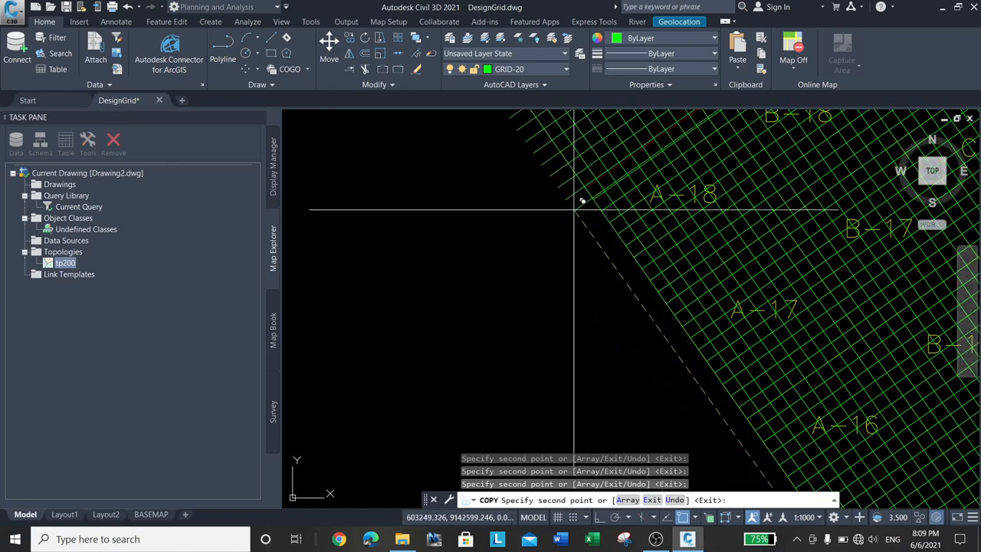
Step: Repeat the cross-line copies along column A at each outer corner from A-18/A-19 through A-27/A-28
{"action": "scroll", "coordinate": [738, 458], "scroll_direction": "down", "scroll_amount": 2}
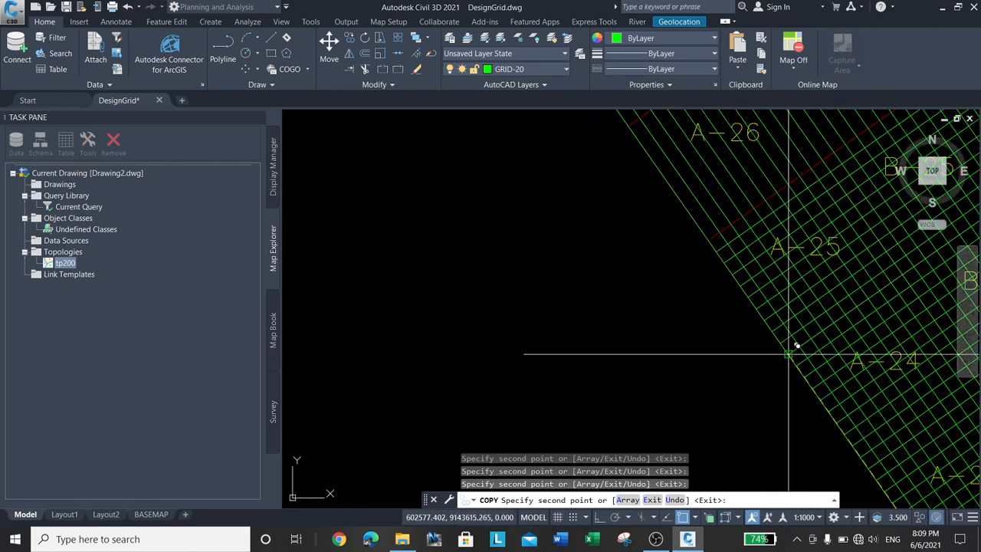
{"action": "scroll", "coordinate": [821, 401], "scroll_direction": "down", "scroll_amount": 2}
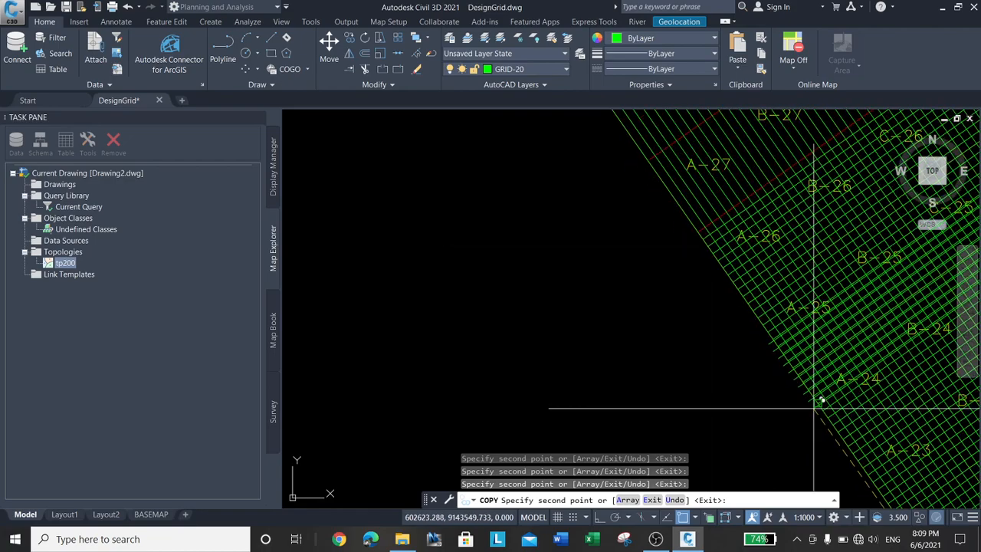
{"action": "middle_click_drag", "start_coordinate": [821, 401], "coordinate": [676, 407]}
{"action": "scroll", "coordinate": [683, 333], "scroll_direction": "up", "scroll_amount": 2}
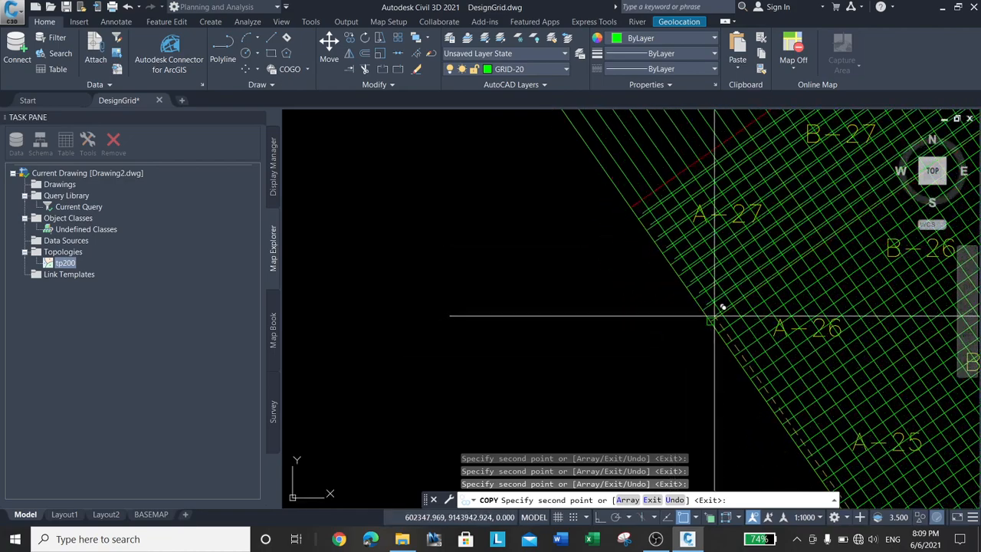
{"action": "left_click", "coordinate": [637, 198]}
Step: Place the remaining cross-line copies at the outer corners from A-28/A-29 through A-31/A-32, and end the copy
{"action": "scroll", "coordinate": [766, 424], "scroll_direction": "down", "scroll_amount": 2}
{"action": "middle_click_drag", "start_coordinate": [628, 312], "coordinate": [670, 438]}
{"action": "scroll", "coordinate": [657, 350], "scroll_direction": "up", "scroll_amount": 2}
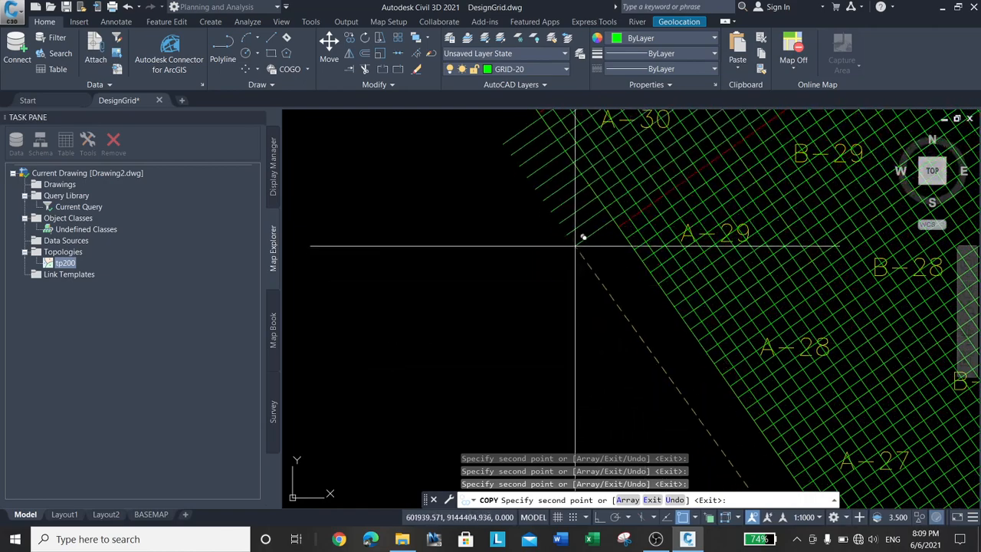
{"action": "left_click", "coordinate": [618, 220]}
{"action": "scroll", "coordinate": [729, 387], "scroll_direction": "down", "scroll_amount": 2}
{"action": "middle_click_drag", "start_coordinate": [572, 224], "coordinate": [611, 357]}
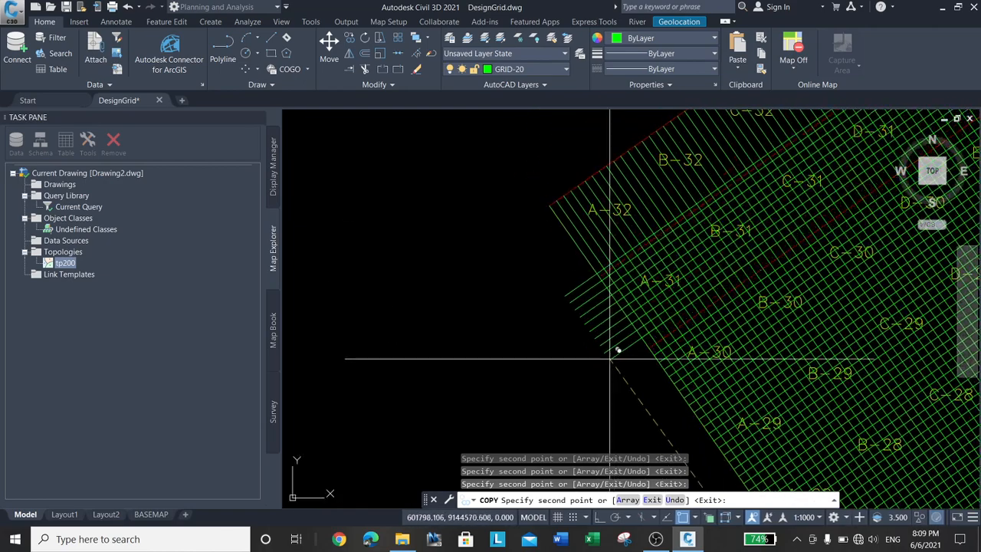
{"action": "scroll", "coordinate": [606, 352], "scroll_direction": "up", "scroll_amount": 2}
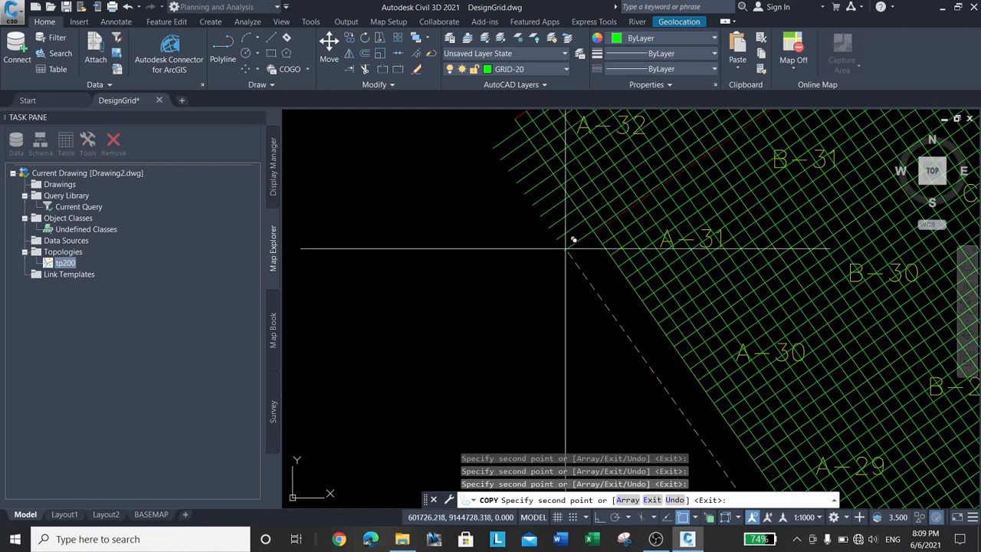
{"action": "left_click", "coordinate": [599, 229]}
{"action": "scroll", "coordinate": [638, 431], "scroll_direction": "down", "scroll_amount": 2}
{"action": "scroll", "coordinate": [642, 434], "scroll_direction": "up", "scroll_amount": 2}
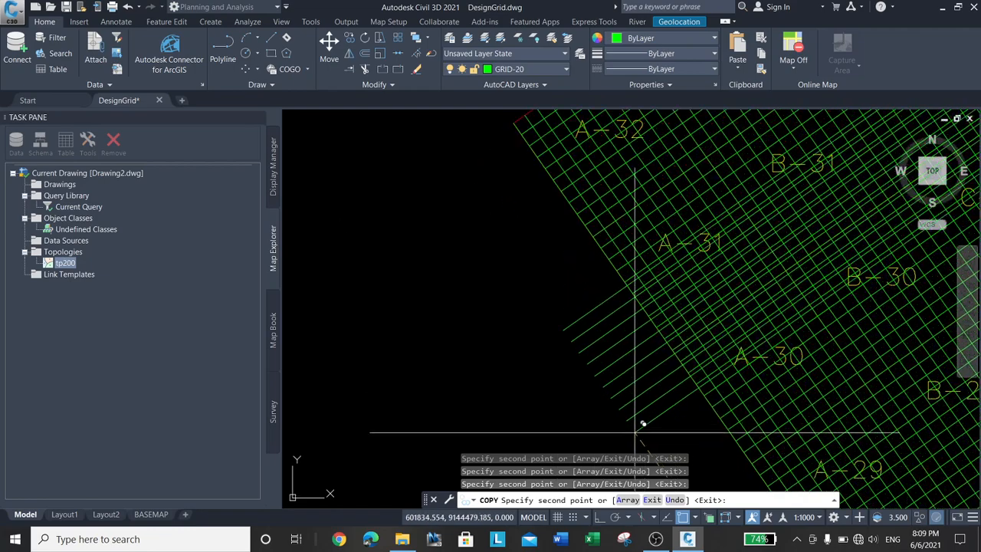
{"action": "right_click", "coordinate": [476, 320]}
{"action": "left_click", "coordinate": [495, 329]}
Step: Draw a polyline along the grid's far short edge, from the outer corner endpoint of A-32 to the outer corner endpoint of J-32
{"action": "scroll", "coordinate": [565, 394], "scroll_direction": "down", "scroll_amount": 2}
{"action": "scroll", "coordinate": [536, 219], "scroll_direction": "up", "scroll_amount": 2}
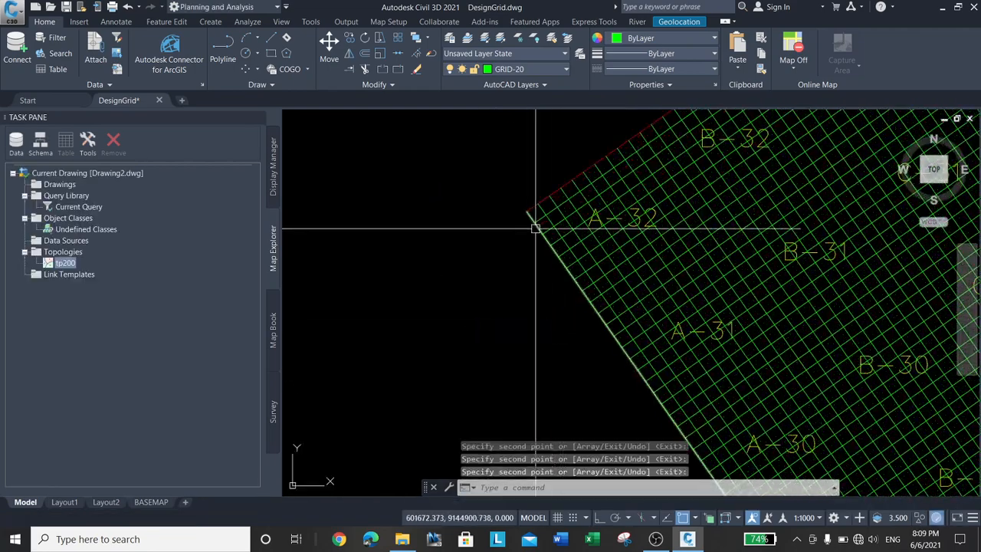
{"action": "type", "text": "pl"}
{"action": "key", "text": "Return"}
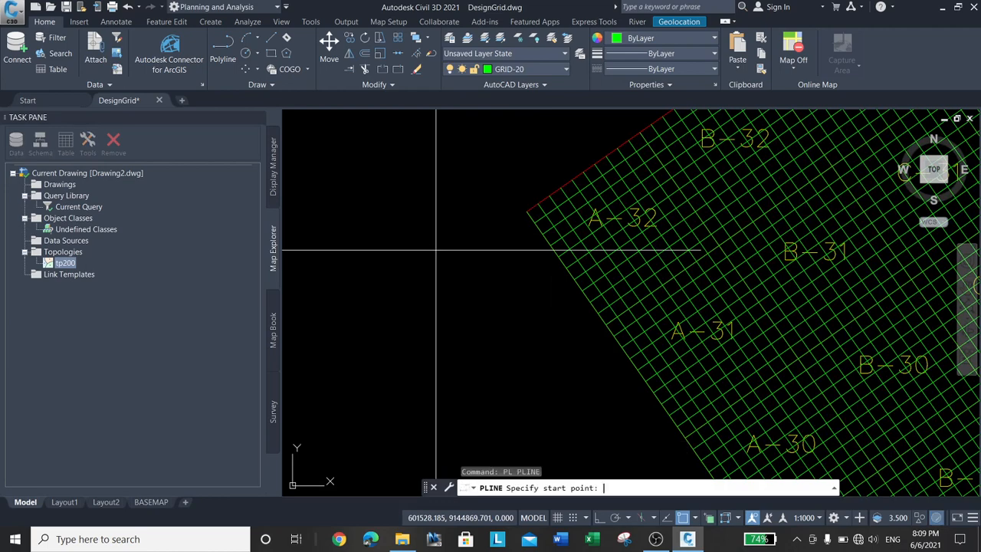
{"action": "right_click", "coordinate": [415, 143], "text": "shift"}
{"action": "left_click", "coordinate": [448, 218]}
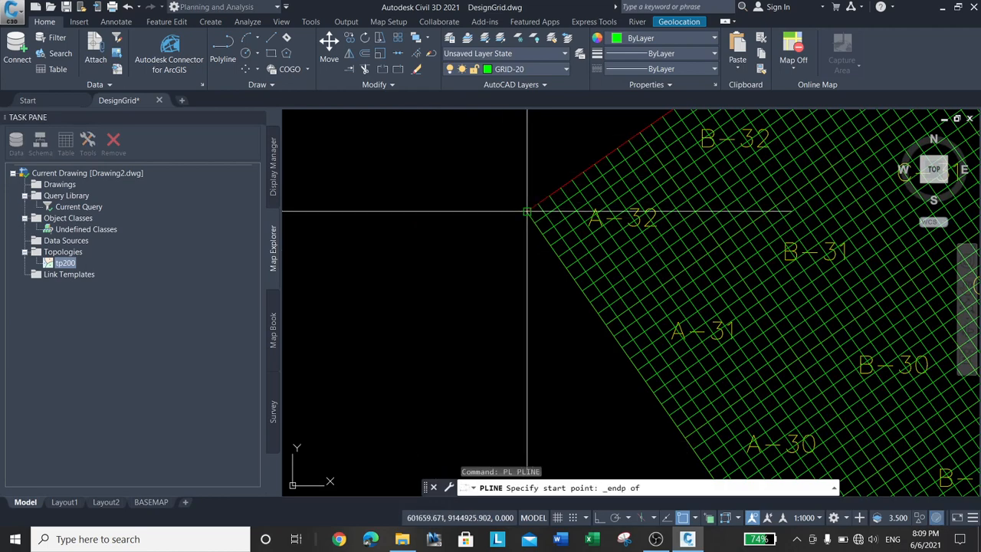
{"action": "left_click", "coordinate": [530, 215]}
{"action": "scroll", "coordinate": [517, 340], "scroll_direction": "down", "scroll_amount": 3}
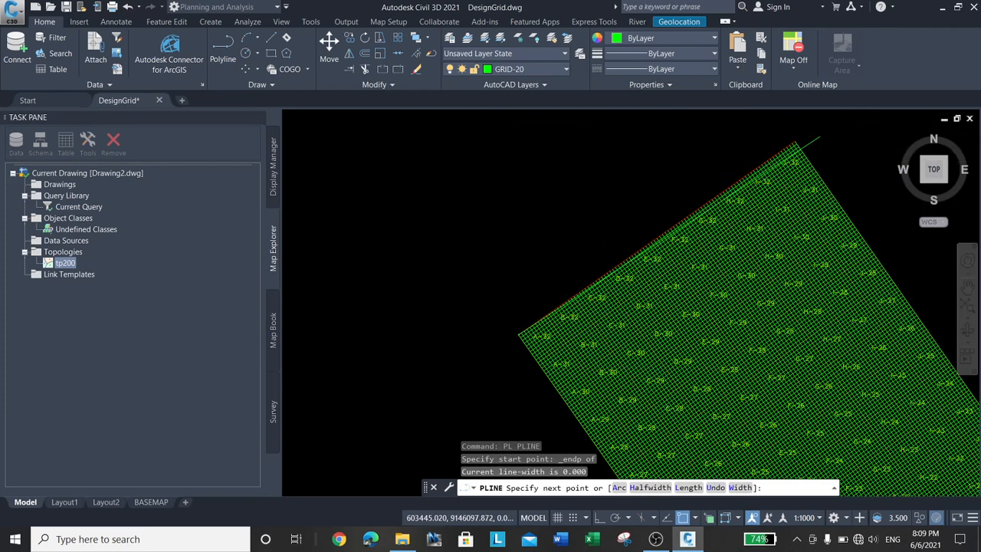
{"action": "scroll", "coordinate": [744, 167], "scroll_direction": "up", "scroll_amount": 6}
{"action": "right_click", "coordinate": [744, 167], "text": "shift"}
{"action": "left_click", "coordinate": [773, 233]}
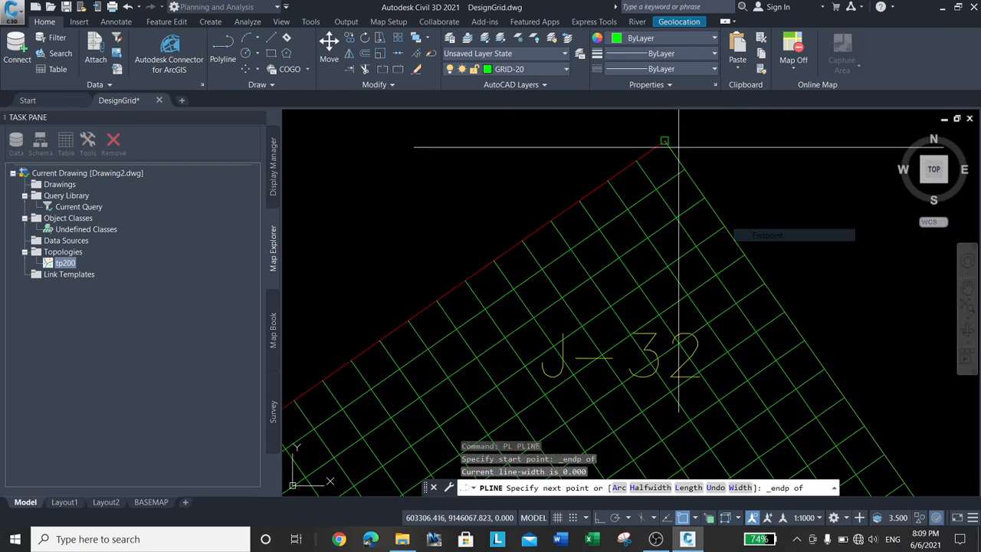
{"action": "left_click", "coordinate": [672, 135]}
{"action": "scroll", "coordinate": [664, 142], "scroll_direction": "down", "scroll_amount": 6}
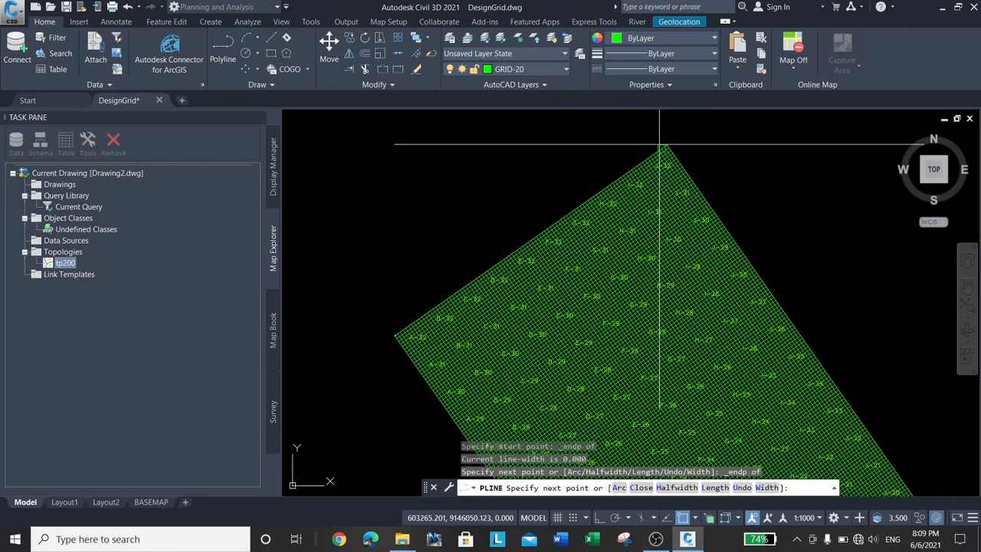
{"action": "scroll", "coordinate": [756, 176], "scroll_direction": "up", "scroll_amount": 4}
{"action": "right_click", "coordinate": [756, 178]}
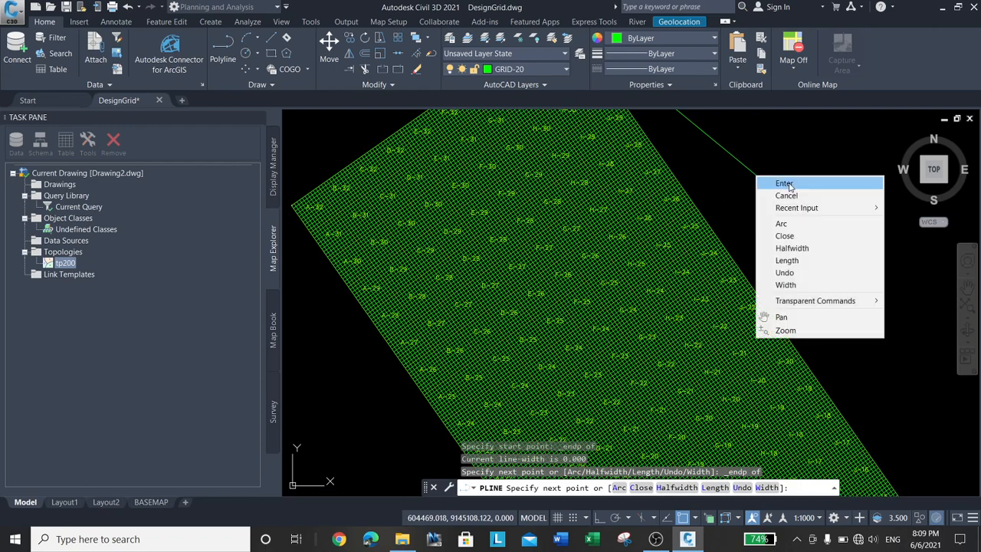
{"action": "left_click", "coordinate": [774, 184]}
Step: Inspect the 20 m grid over the whole area and along its edges for completeness
{"action": "scroll", "coordinate": [723, 291], "scroll_direction": "down", "scroll_amount": 3}
{"action": "scroll", "coordinate": [667, 247], "scroll_direction": "down", "scroll_amount": 2}
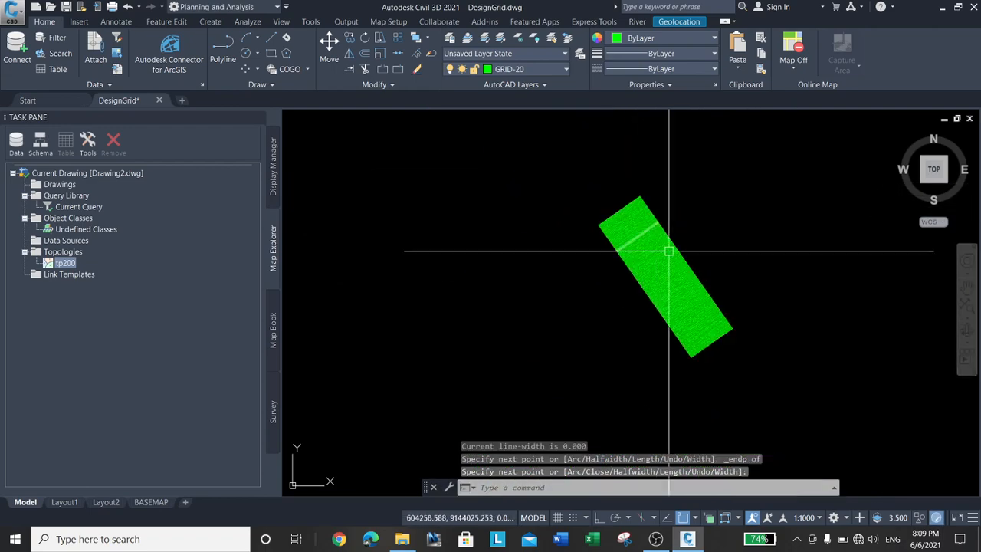
{"action": "scroll", "coordinate": [727, 344], "scroll_direction": "up", "scroll_amount": 4}
{"action": "scroll", "coordinate": [740, 383], "scroll_direction": "up", "scroll_amount": 6}
{"action": "scroll", "coordinate": [809, 364], "scroll_direction": "down", "scroll_amount": 8}
{"action": "middle_click_drag", "start_coordinate": [815, 236], "coordinate": [822, 349]}
{"action": "scroll", "coordinate": [802, 285], "scroll_direction": "up", "scroll_amount": 2}
{"action": "scroll", "coordinate": [729, 263], "scroll_direction": "down", "scroll_amount": 2}
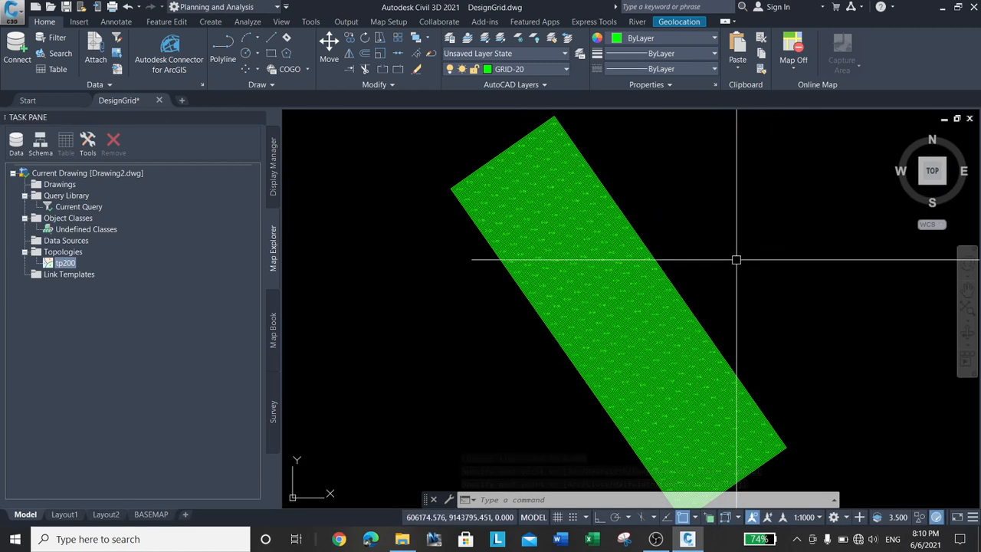
Step: Open the layer properties manager
{"action": "type", "text": "LA"}
{"action": "key", "text": "Return"}
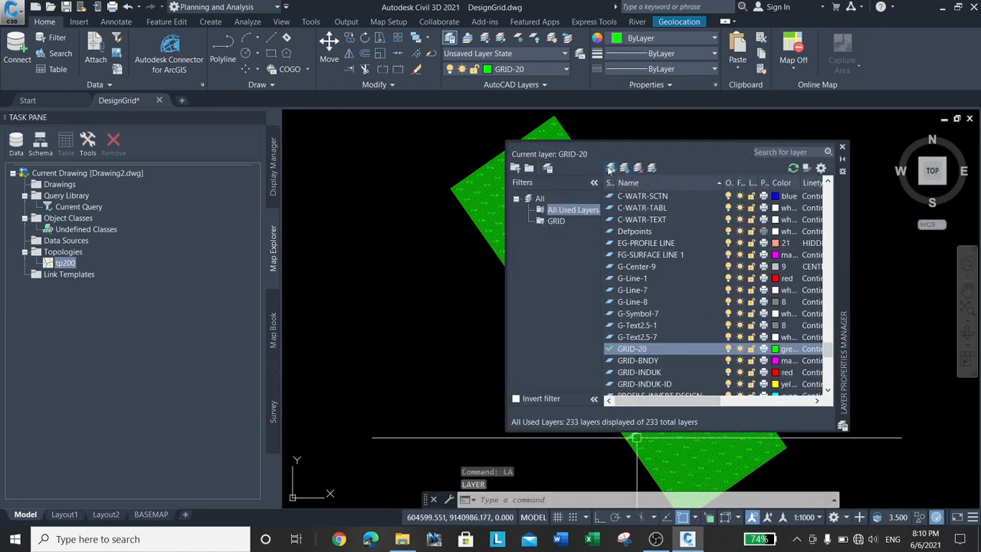
Step: Create a new layer named GRID-20-ID
{"action": "left_click", "coordinate": [611, 168]}
{"action": "type", "text": "GR"}
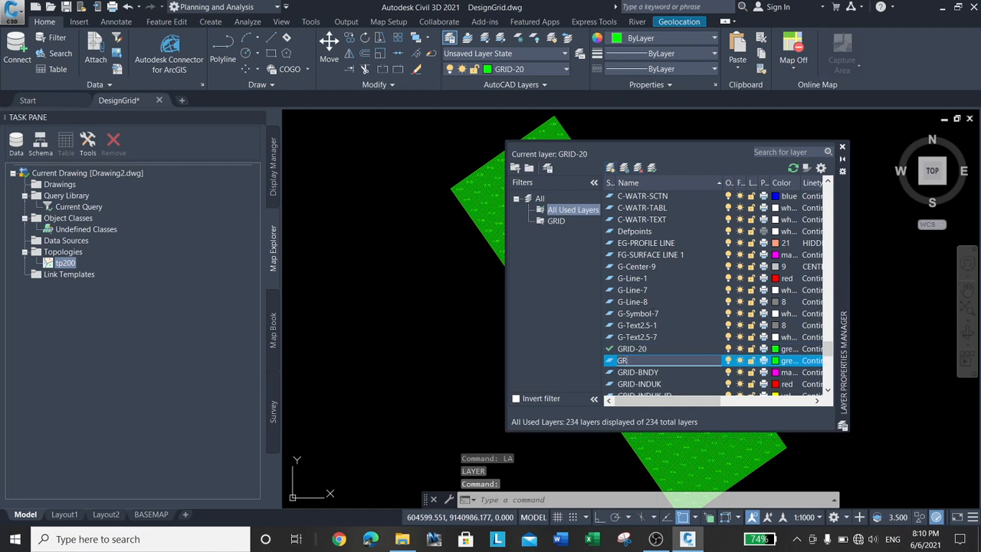
{"action": "type", "text": "ID"}
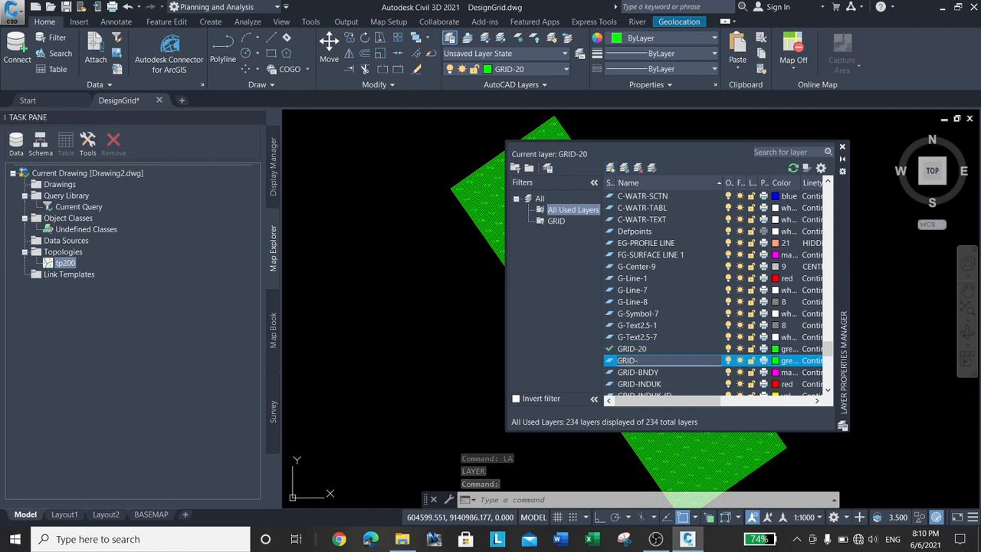
{"action": "type", "text": "-20-"}
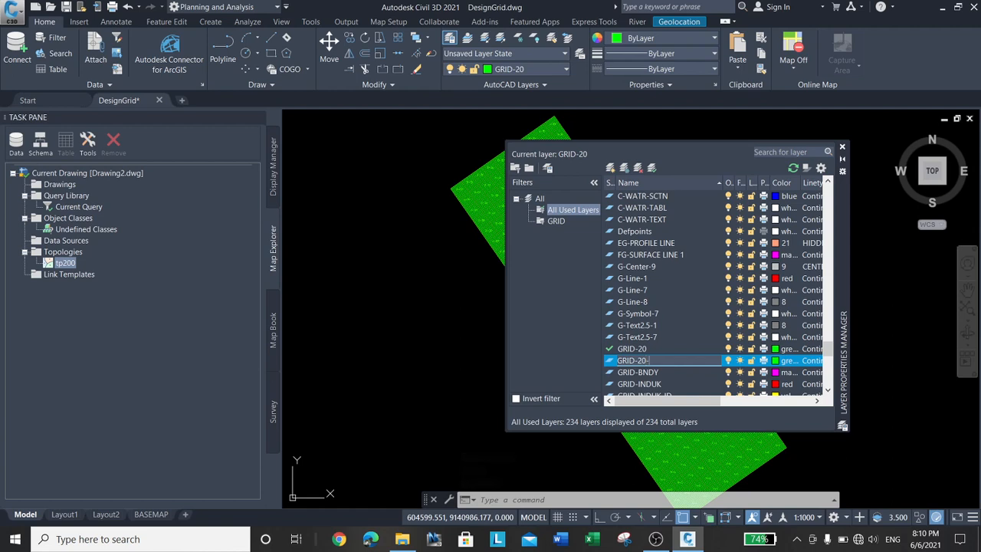
{"action": "type", "text": "ID"}
{"action": "key", "text": "Return"}
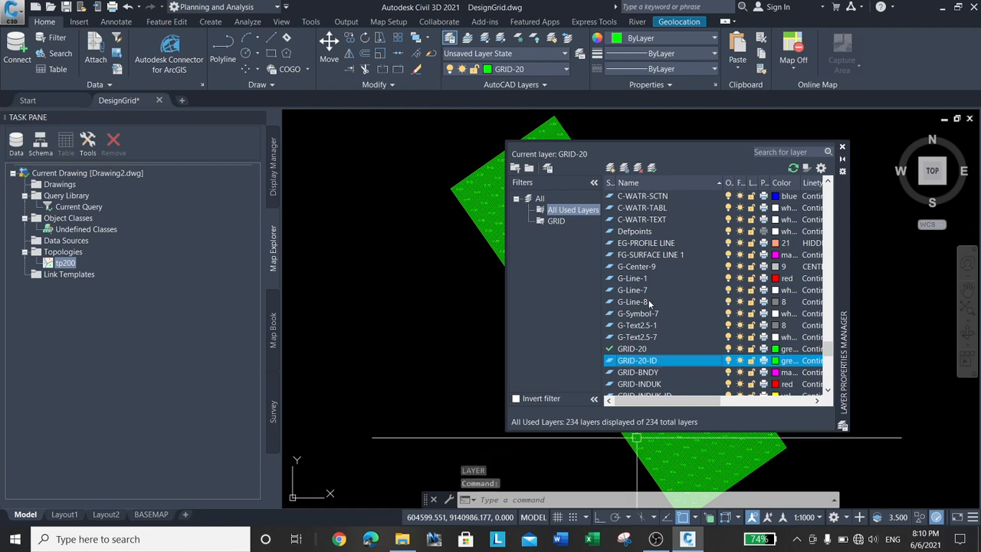
Step: Set the GRID-20-ID layer's color to white and close the layer manager
{"action": "left_click", "coordinate": [777, 361]}
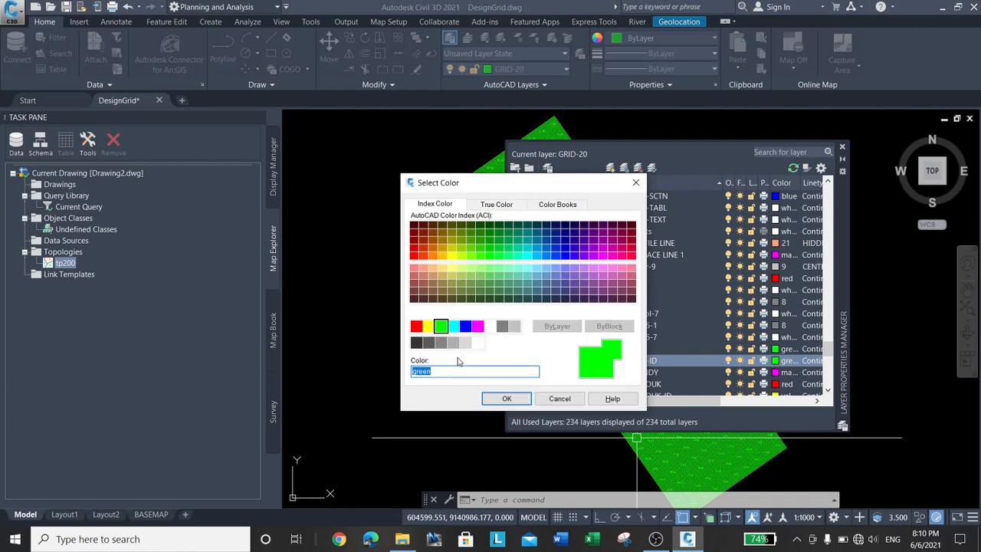
{"action": "left_click", "coordinate": [477, 342]}
{"action": "left_click", "coordinate": [507, 398]}
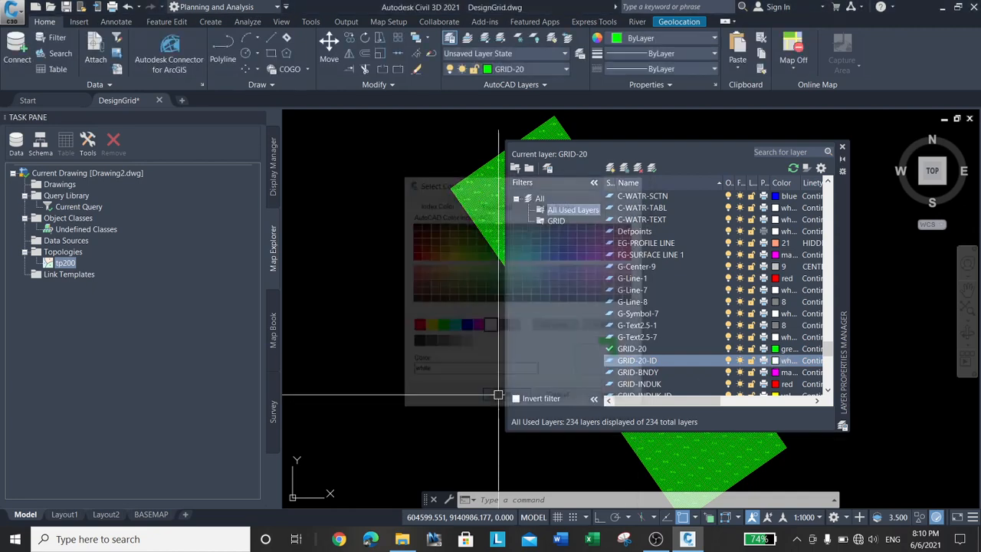
{"action": "left_click", "coordinate": [842, 147]}
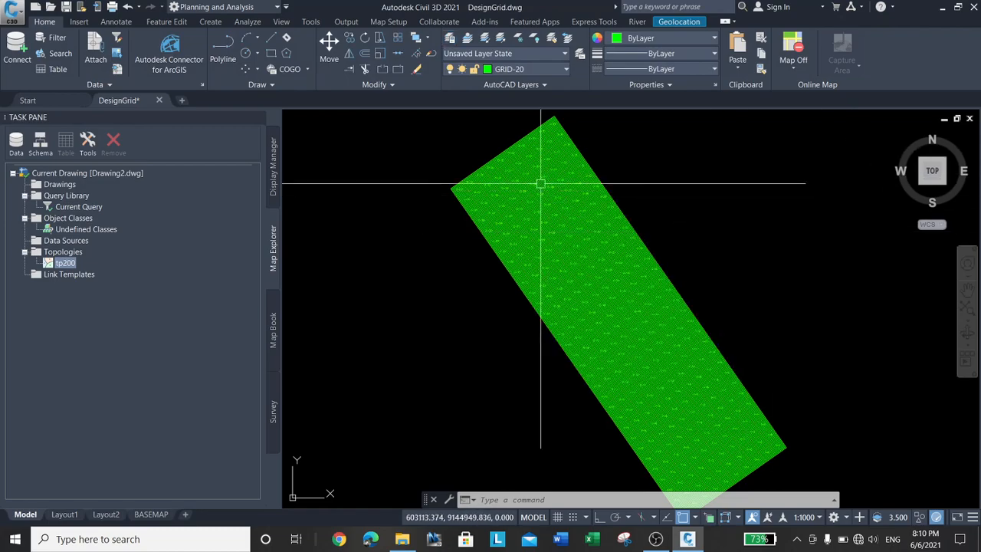
Step: Filter the layers to the GRID group and turn off GRID-INDUK and GRID-INDUK-ID
{"action": "scroll", "coordinate": [579, 232], "scroll_direction": "up", "scroll_amount": 5}
{"action": "scroll", "coordinate": [579, 233], "scroll_direction": "down", "scroll_amount": 6}
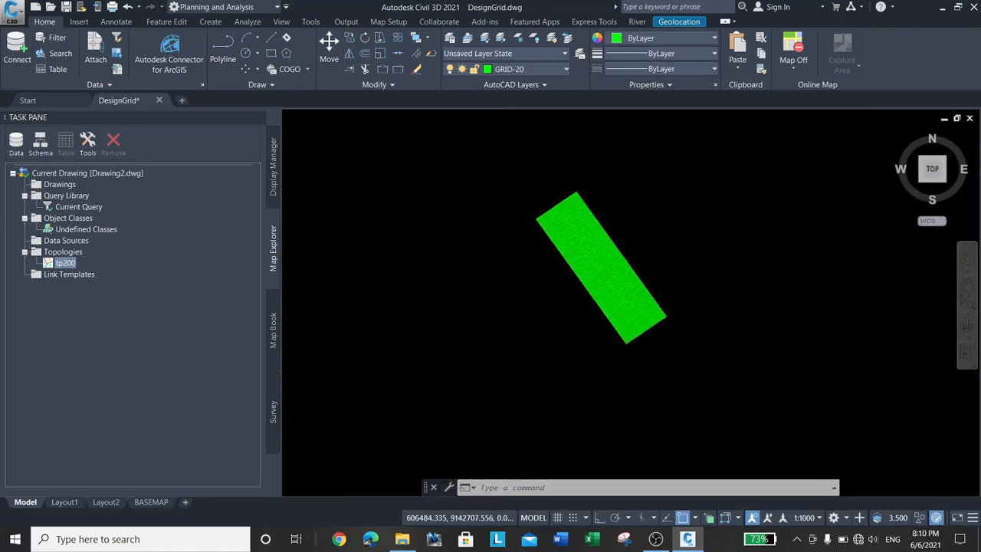
{"action": "scroll", "coordinate": [643, 259], "scroll_direction": "up", "scroll_amount": 2}
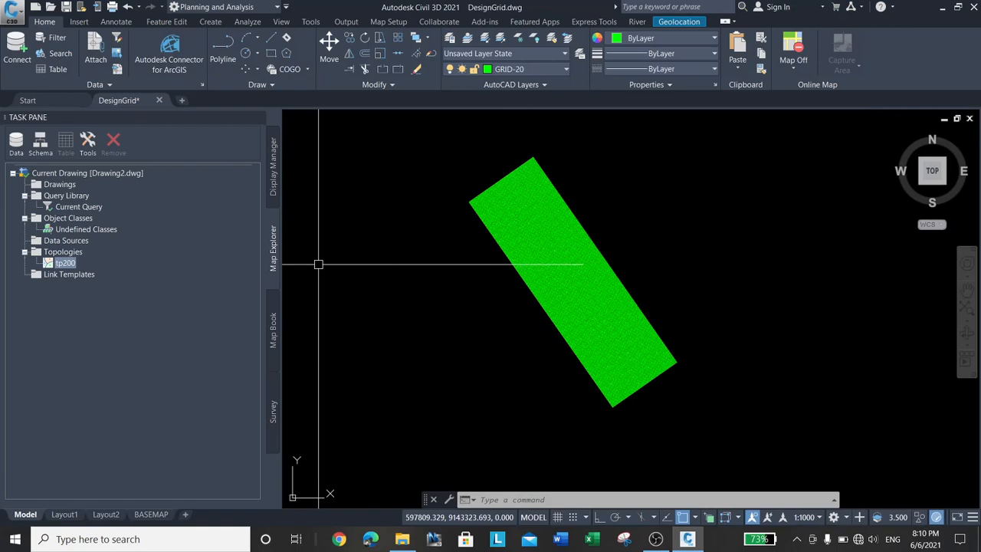
{"action": "left_click", "coordinate": [311, 21]}
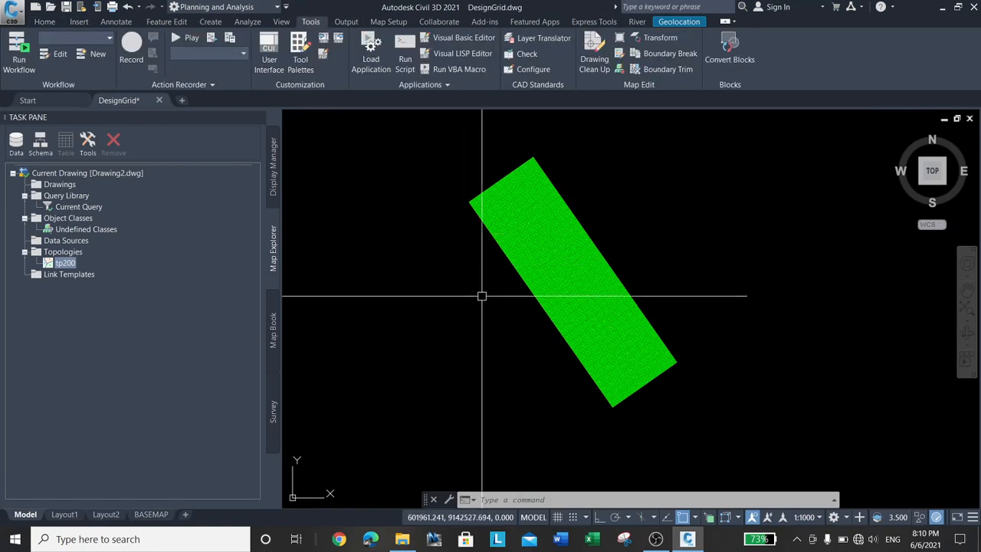
{"action": "scroll", "coordinate": [501, 151], "scroll_direction": "up", "scroll_amount": 5}
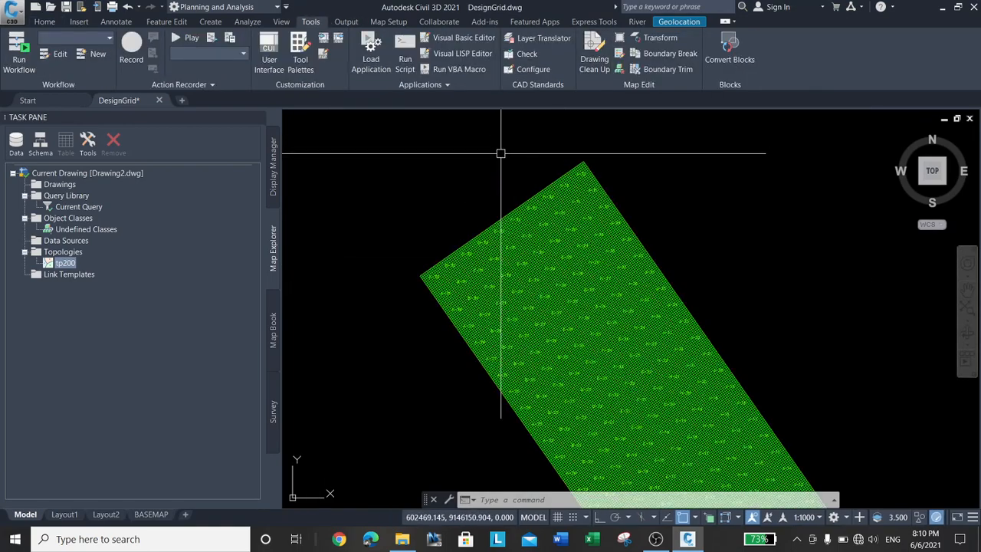
{"action": "scroll", "coordinate": [603, 175], "scroll_direction": "up", "scroll_amount": 8}
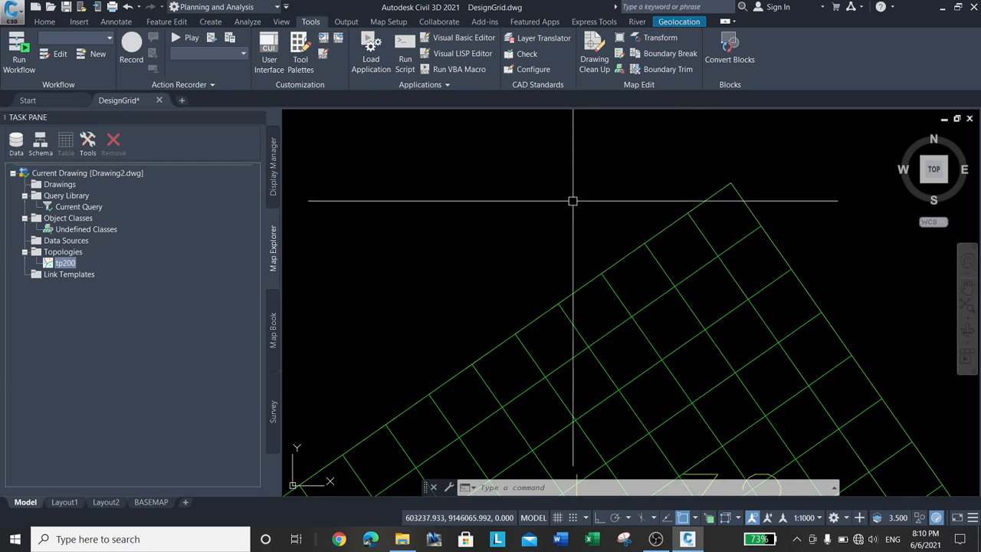
{"action": "type", "text": "LA"}
{"action": "key", "text": "Return"}
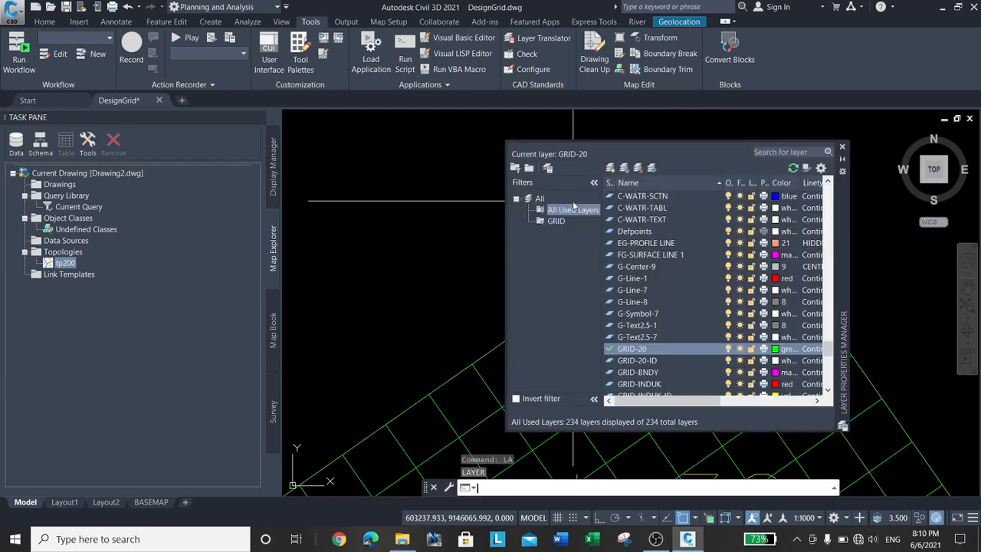
{"action": "left_click", "coordinate": [557, 221]}
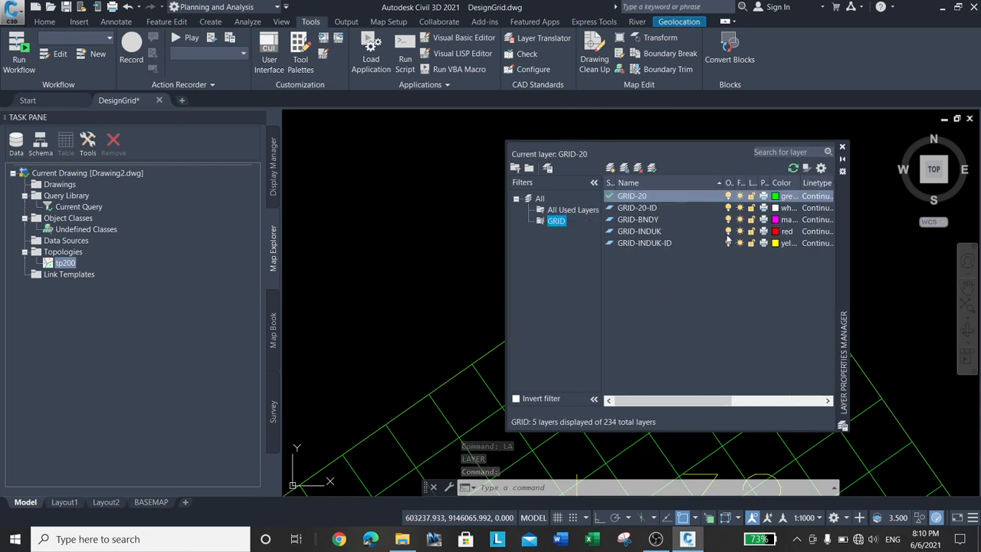
{"action": "left_click", "coordinate": [732, 232]}
{"action": "left_click", "coordinate": [731, 244]}
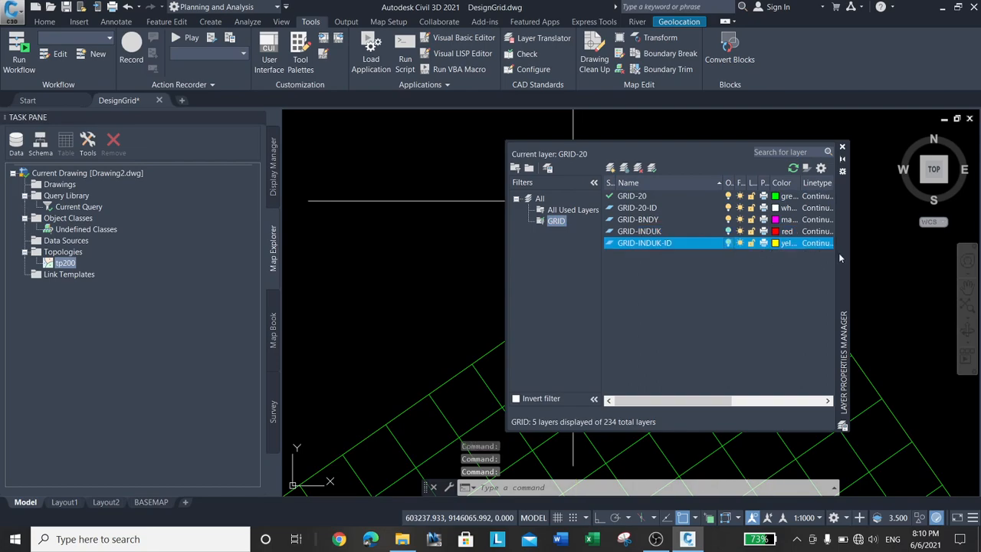
{"action": "left_click", "coordinate": [842, 147]}
Step: Examine the remaining green grid lines along the upper edge and across the whole grid
{"action": "scroll", "coordinate": [590, 233], "scroll_direction": "down", "scroll_amount": 5}
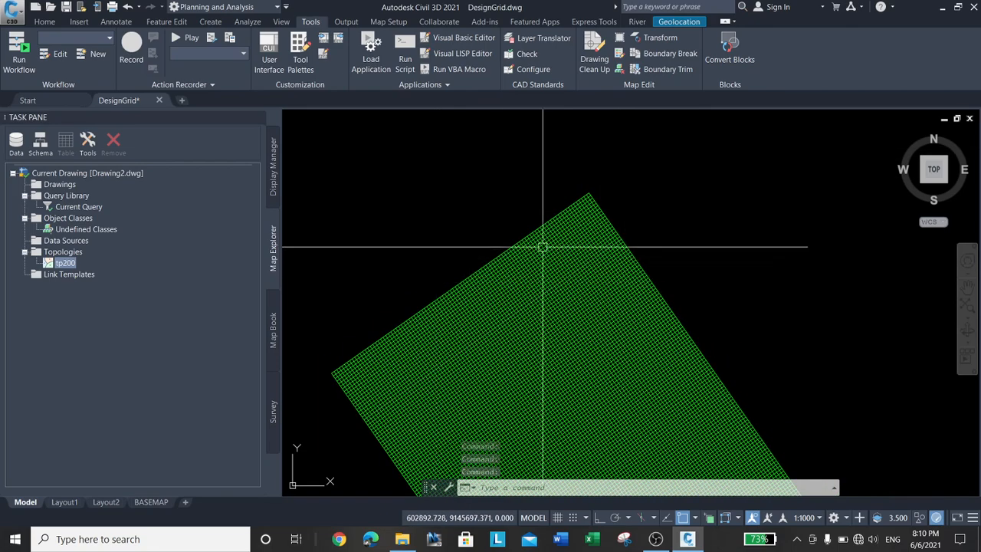
{"action": "scroll", "coordinate": [591, 219], "scroll_direction": "up", "scroll_amount": 4}
{"action": "scroll", "coordinate": [636, 285], "scroll_direction": "up", "scroll_amount": 5}
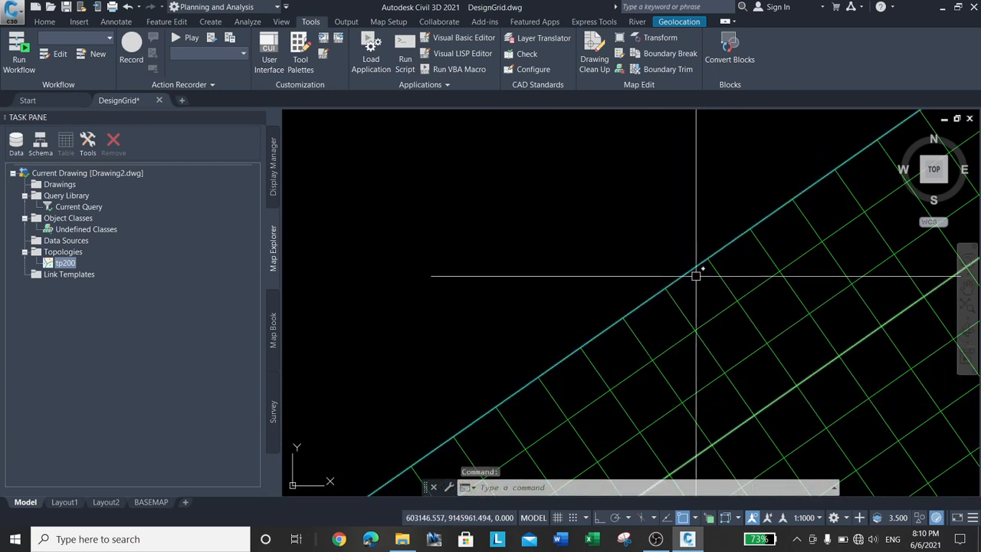
{"action": "scroll", "coordinate": [721, 282], "scroll_direction": "up", "scroll_amount": 2}
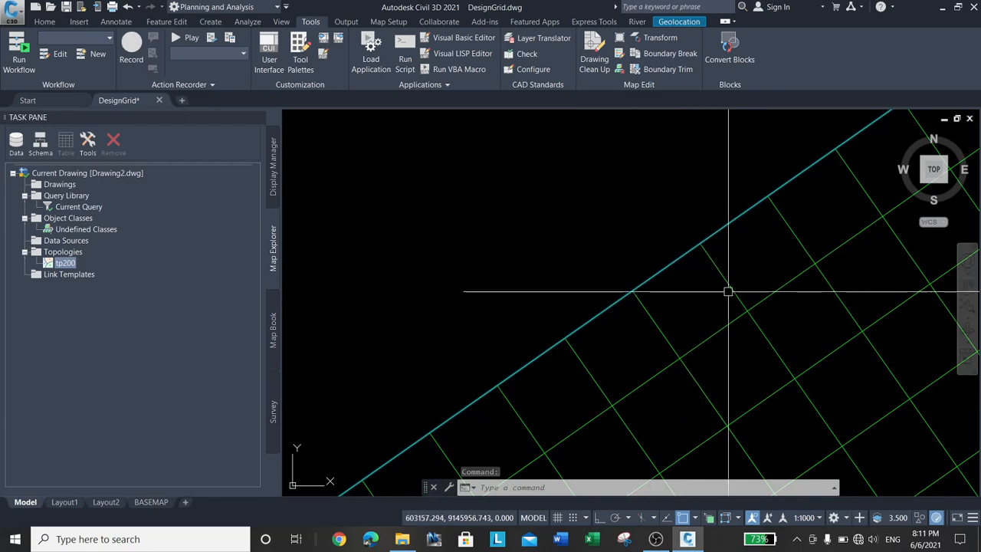
{"action": "key", "text": "Escape"}
{"action": "scroll", "coordinate": [575, 206], "scroll_direction": "down", "scroll_amount": 2}
{"action": "scroll", "coordinate": [563, 199], "scroll_direction": "down", "scroll_amount": 8}
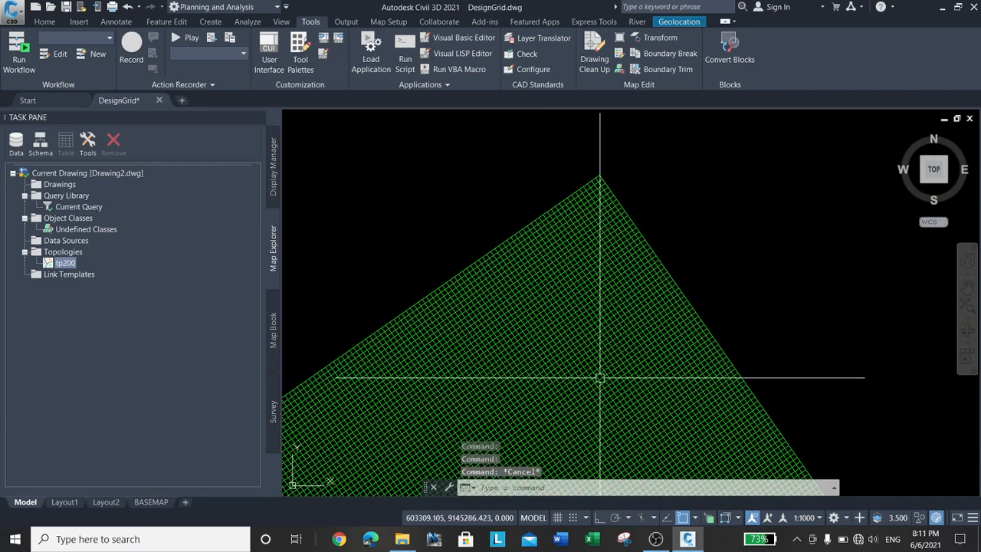
{"action": "middle_click_drag", "start_coordinate": [600, 377], "coordinate": [620, 204]}
{"action": "scroll", "coordinate": [619, 203], "scroll_direction": "down", "scroll_amount": 4}
{"action": "scroll", "coordinate": [596, 204], "scroll_direction": "up", "scroll_amount": 2}
{"action": "scroll", "coordinate": [594, 217], "scroll_direction": "down", "scroll_amount": 5}
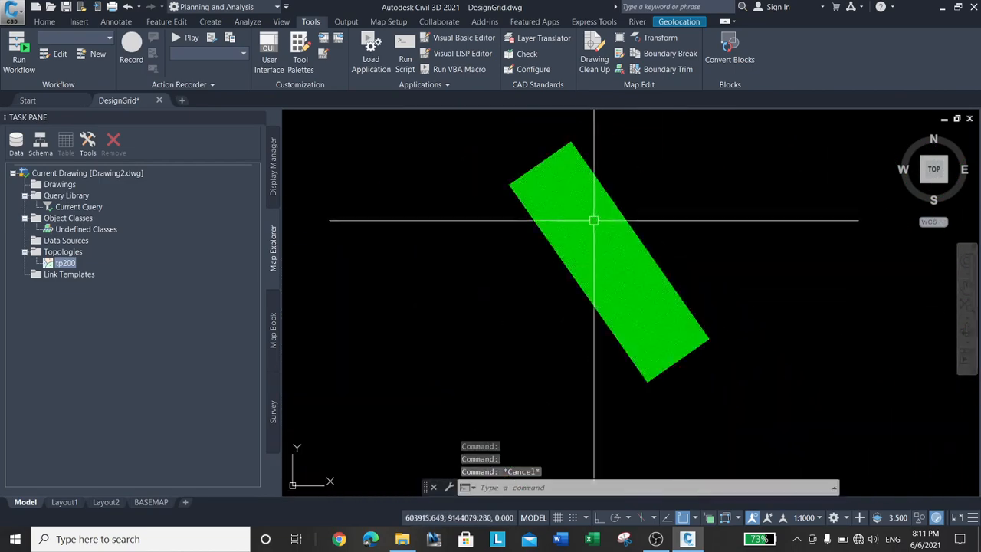
{"action": "scroll", "coordinate": [666, 196], "scroll_direction": "up", "scroll_amount": 2}
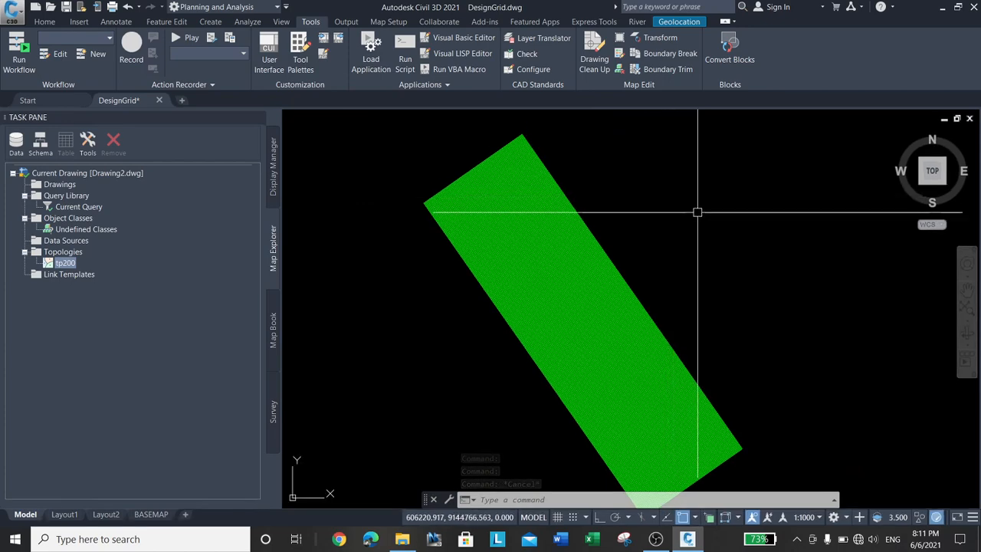
Step: Start Drawing Cleanup, limit the included objects to layer GRID-20, and proceed to the cleanup actions
{"action": "left_click", "coordinate": [71, 253]}
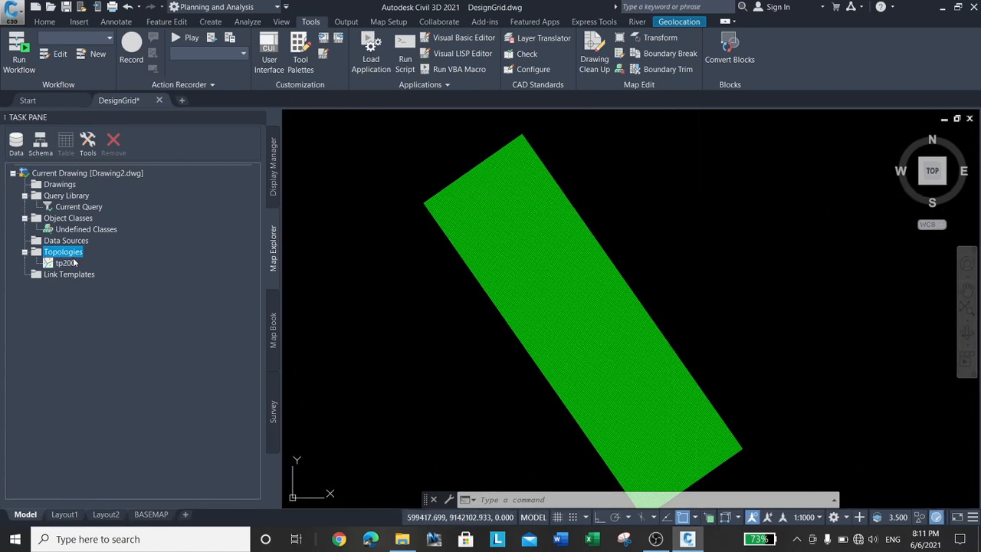
{"action": "left_click", "coordinate": [595, 55]}
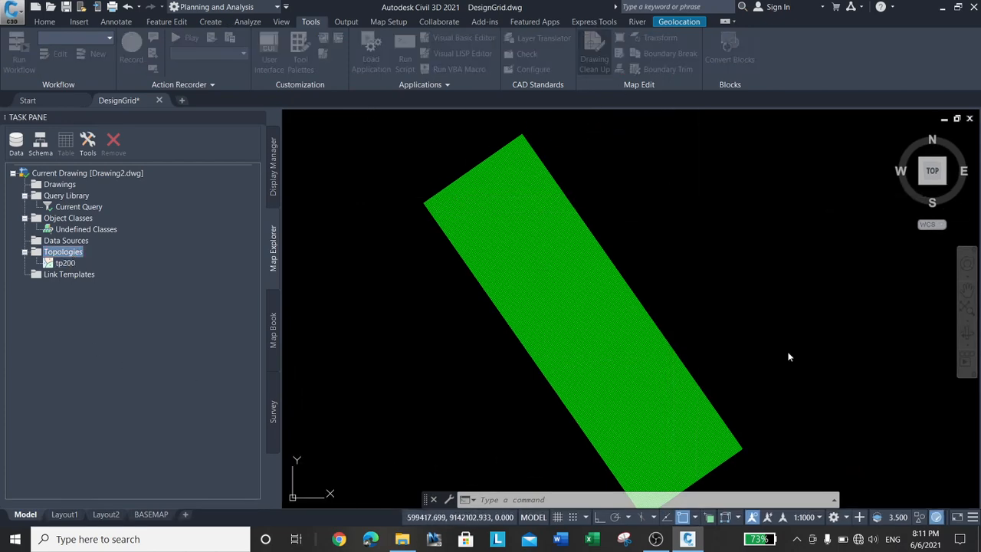
{"action": "left_click", "coordinate": [657, 220]}
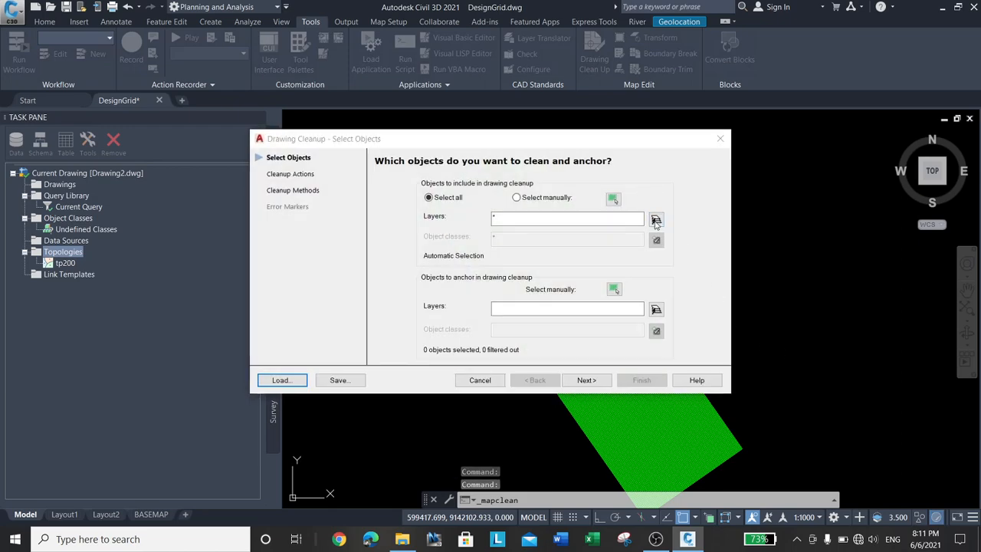
{"action": "mouse_move", "coordinate": [469, 313]}
{"action": "left_mouse_down"}
{"action": "mouse_move", "coordinate": [470, 277]}
{"action": "mouse_move", "coordinate": [468, 322]}
{"action": "left_mouse_up"}
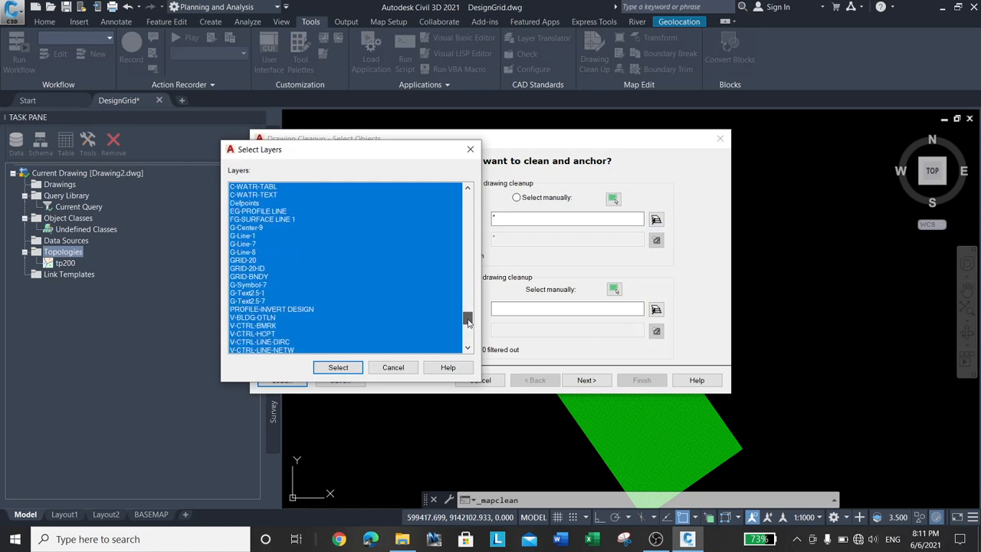
{"action": "left_click", "coordinate": [242, 261]}
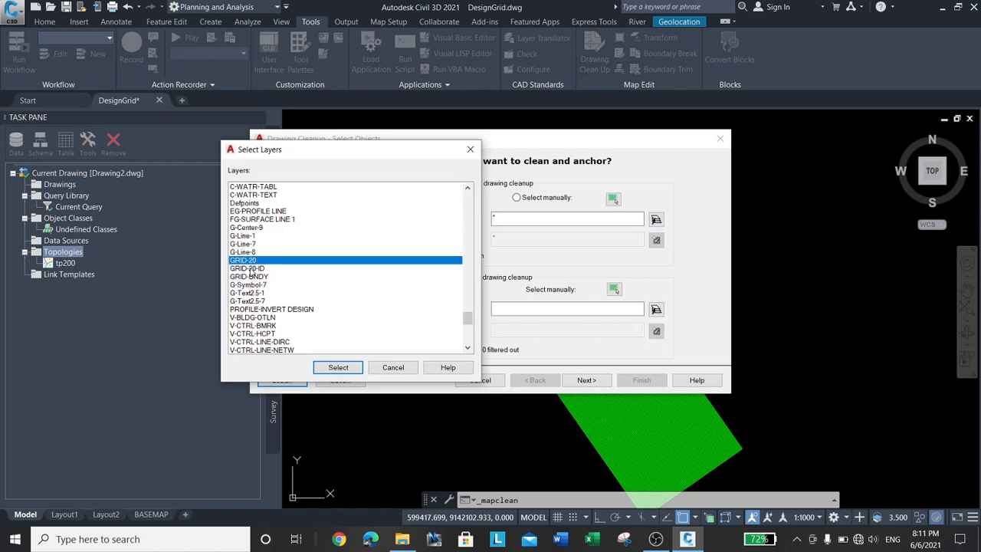
{"action": "left_click", "coordinate": [339, 367]}
{"action": "left_click", "coordinate": [586, 381]}
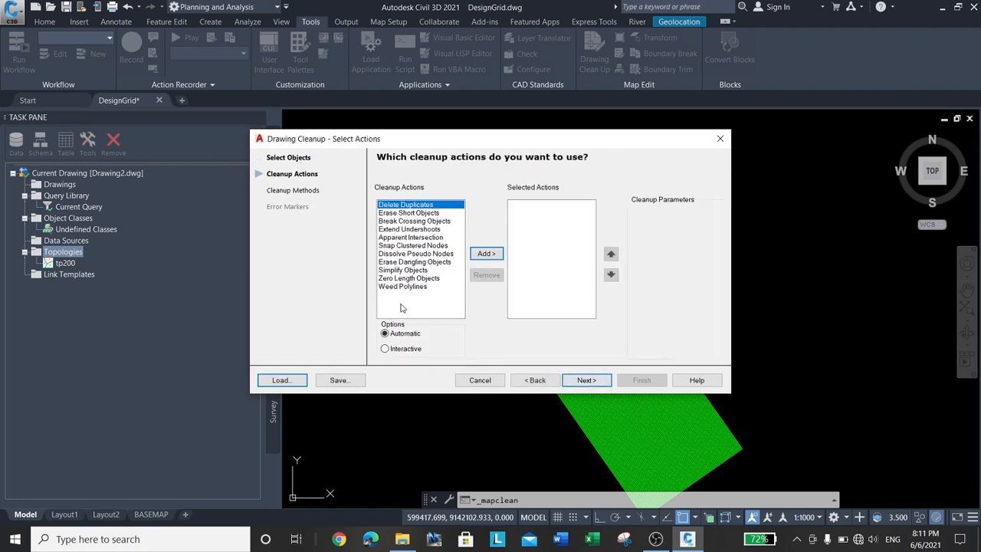
Step: Add the cleanup actions Break Crossing Objects, Delete Duplicates and Erase Short Objects, with a 0.010 tolerance for short objects
{"action": "left_click", "coordinate": [407, 222]}
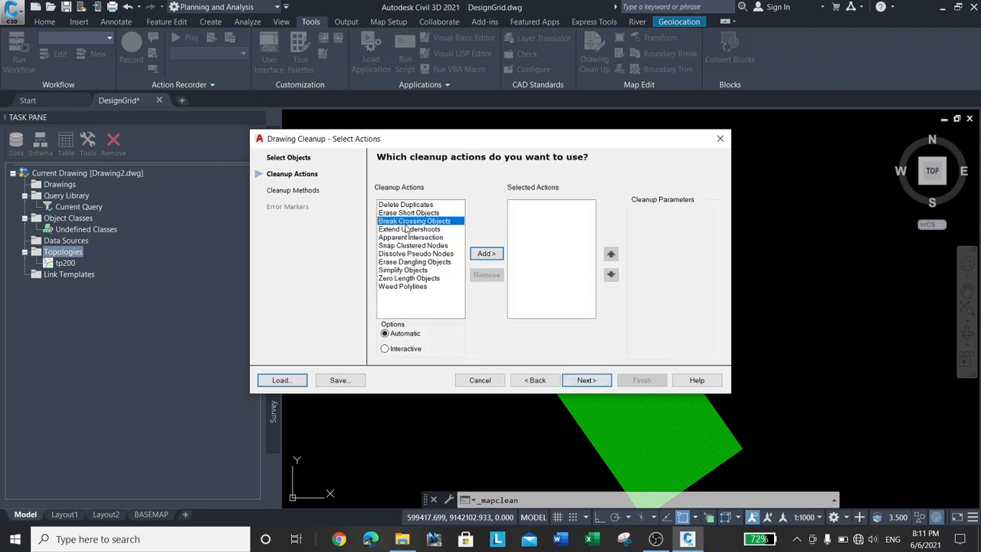
{"action": "left_click", "coordinate": [485, 256]}
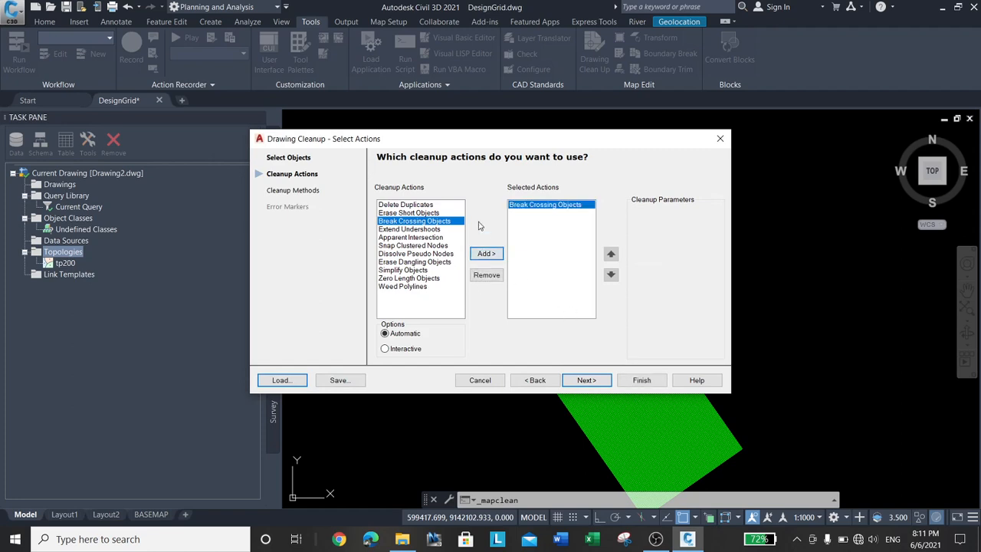
{"action": "left_click", "coordinate": [418, 206]}
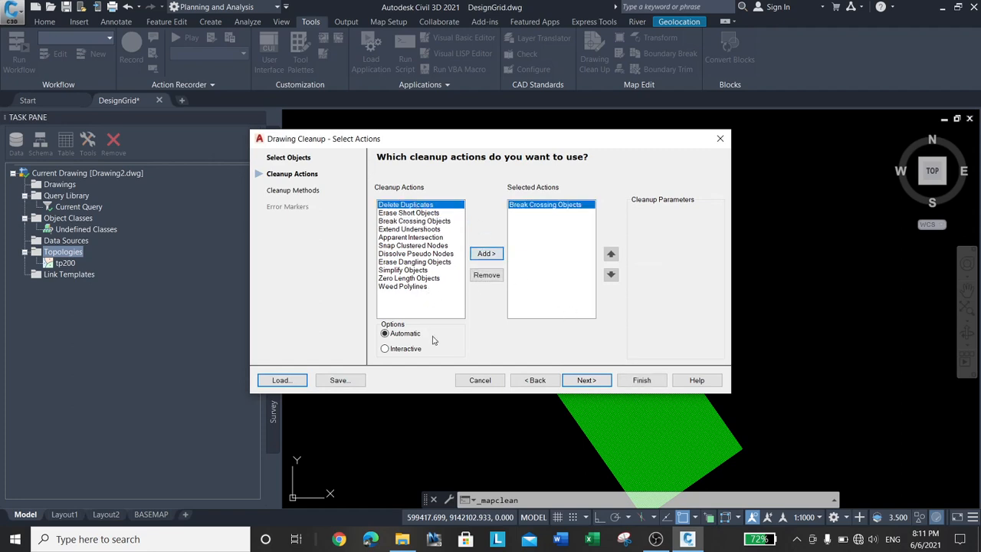
{"action": "left_click", "coordinate": [486, 255]}
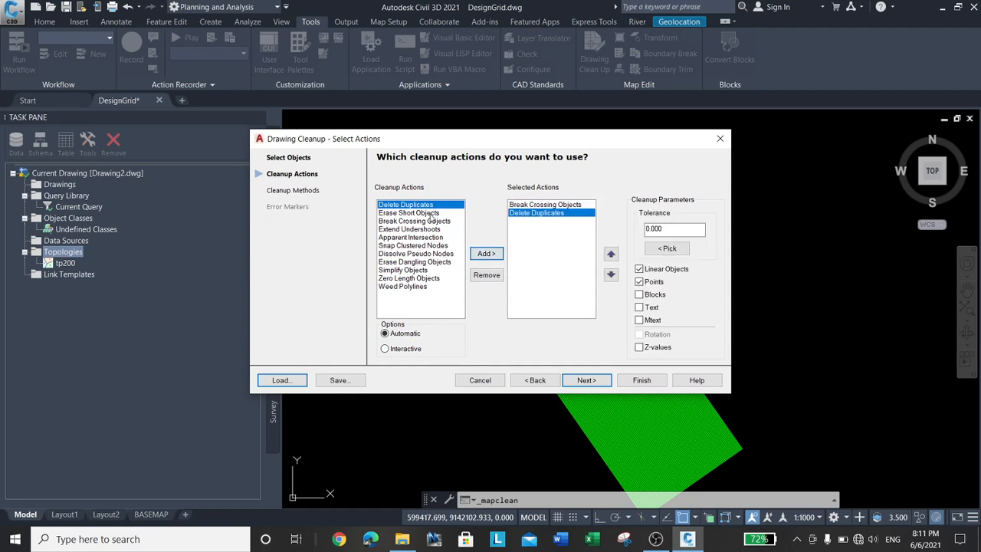
{"action": "left_click", "coordinate": [430, 214]}
{"action": "left_click", "coordinate": [486, 255]}
{"action": "double_click", "coordinate": [667, 228]}
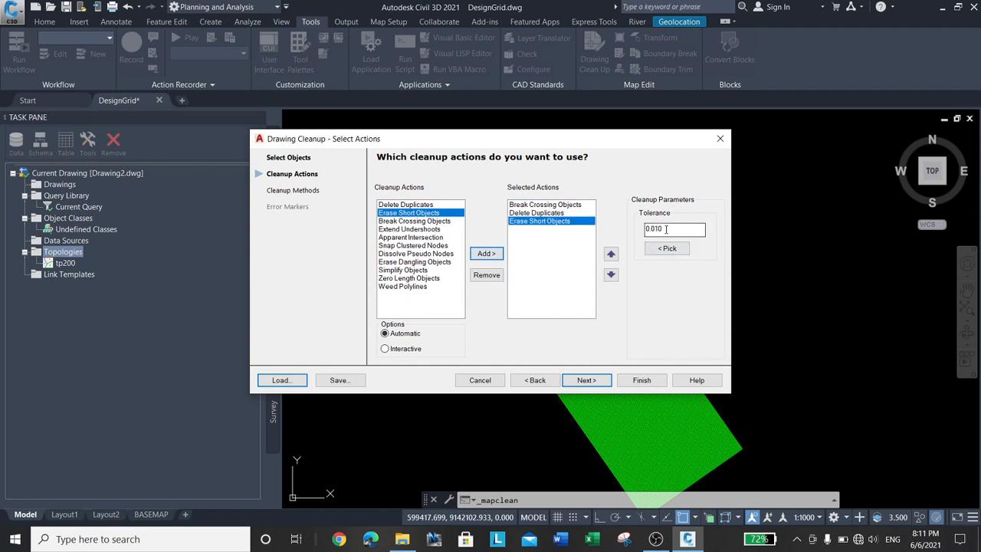
{"action": "type", "text": "0.010"}
Step: Review the cleanup parameters of each of the three selected actions
{"action": "left_click", "coordinate": [528, 205]}
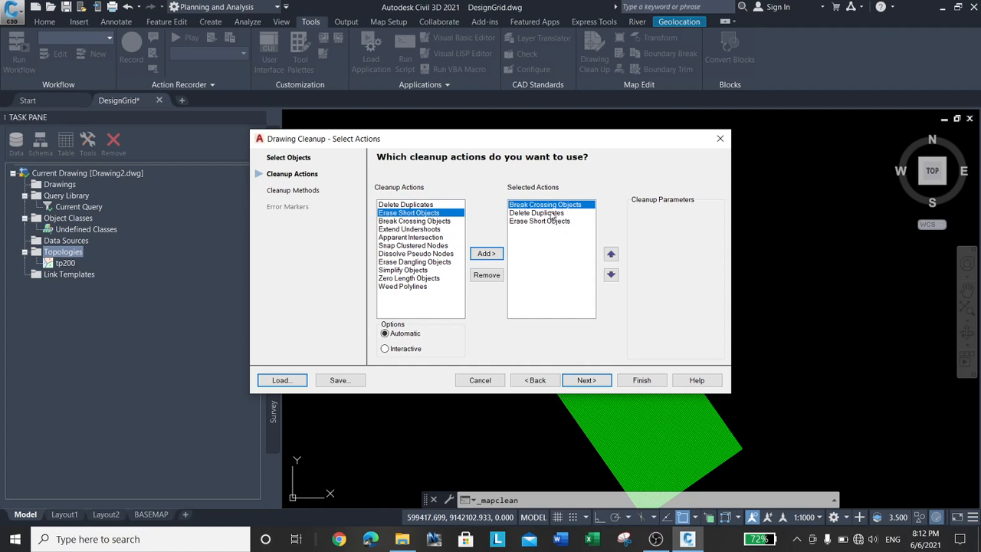
{"action": "left_click", "coordinate": [536, 213]}
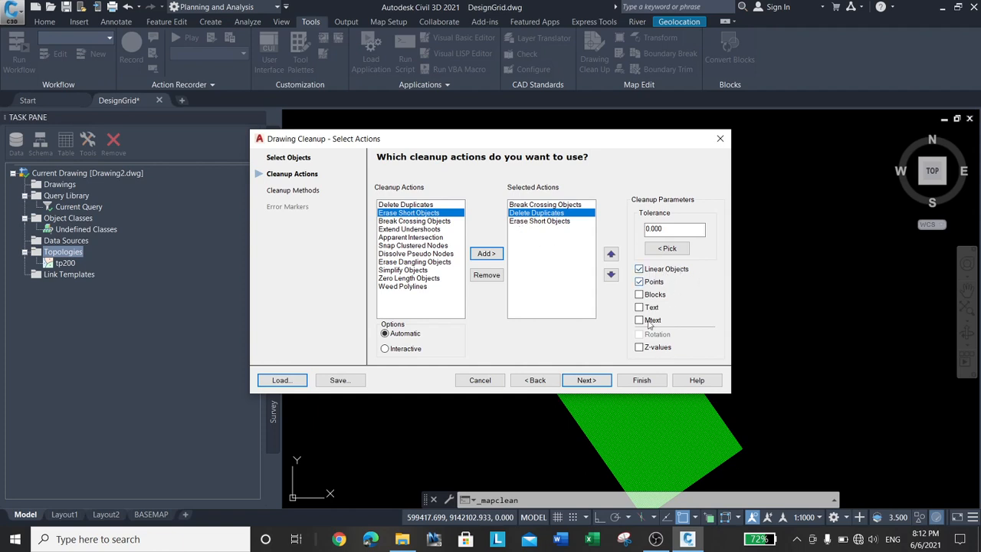
{"action": "left_click", "coordinate": [555, 221]}
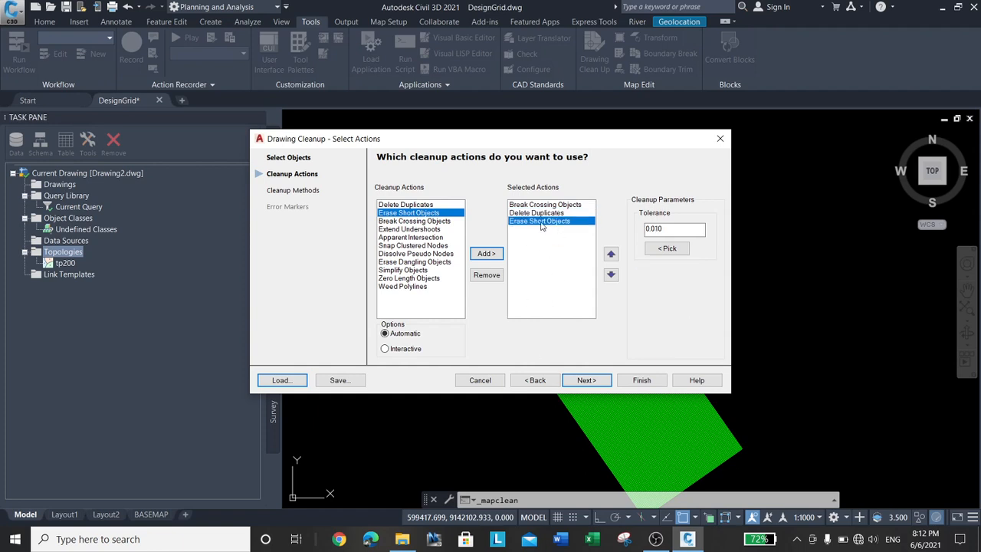
Step: Run Drawing Cleanup with the 0.010 short-object tolerance and the Modify original objects method
{"action": "left_click", "coordinate": [666, 228]}
{"action": "left_click", "coordinate": [587, 380]}
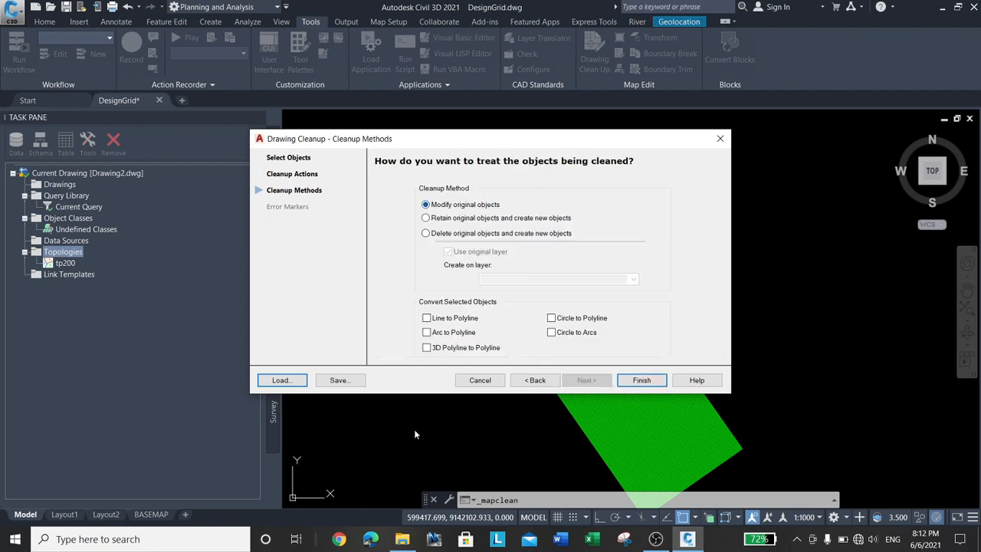
{"action": "left_click", "coordinate": [642, 381]}
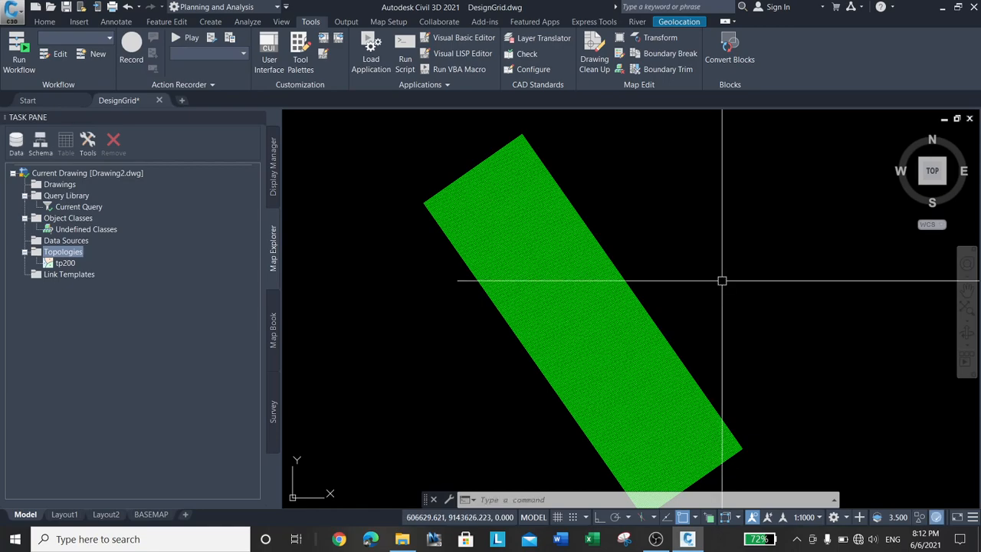
Step: Examine the cleaned grid, selecting individual lines near the upper corner to check whether they are broken at the crossings
{"action": "scroll", "coordinate": [555, 201], "scroll_direction": "up", "scroll_amount": 5}
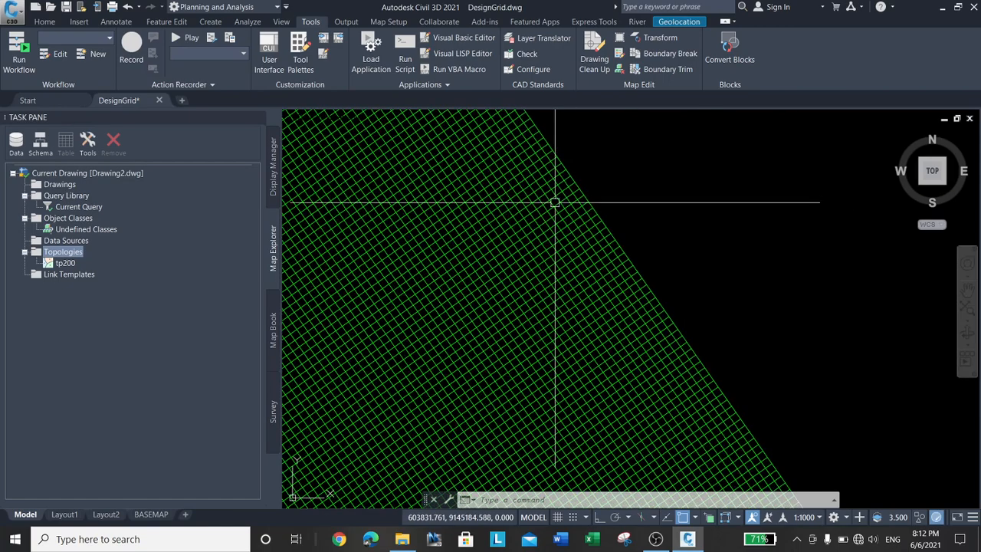
{"action": "scroll", "coordinate": [683, 334], "scroll_direction": "down", "scroll_amount": 5}
{"action": "scroll", "coordinate": [628, 248], "scroll_direction": "up", "scroll_amount": 4}
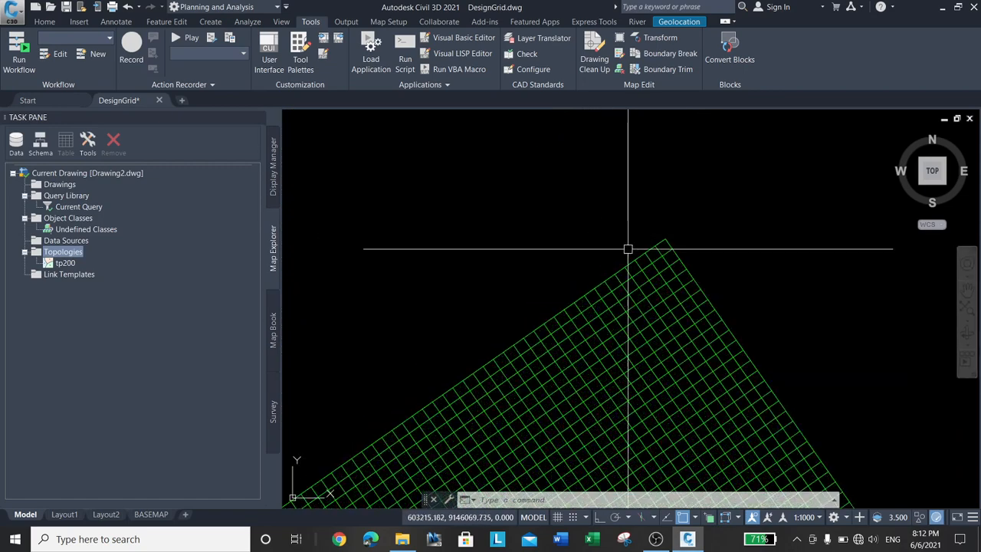
{"action": "left_click", "coordinate": [646, 227]}
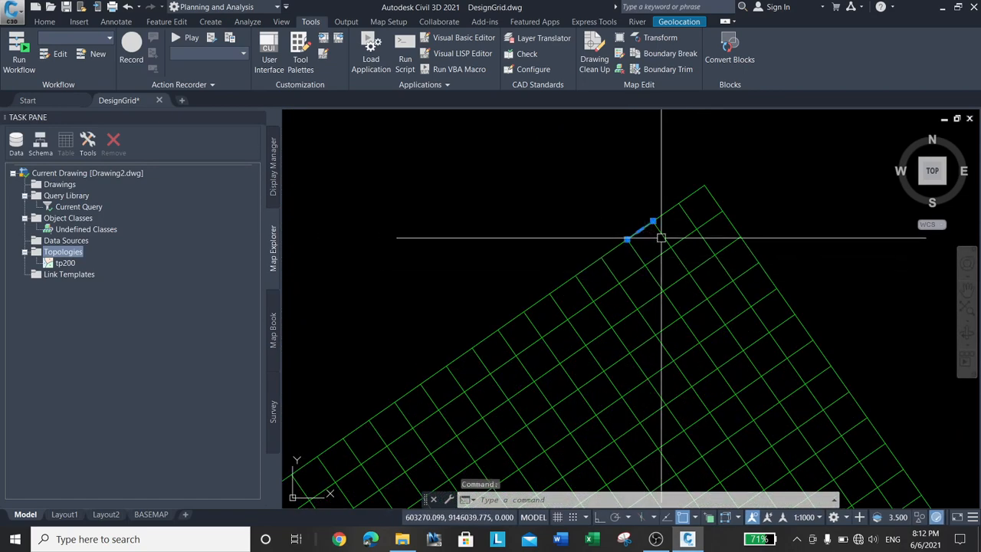
{"action": "scroll", "coordinate": [672, 235], "scroll_direction": "up", "scroll_amount": 4}
{"action": "key", "text": "Escape"}
{"action": "left_click", "coordinate": [655, 237]}
{"action": "key", "text": "Escape"}
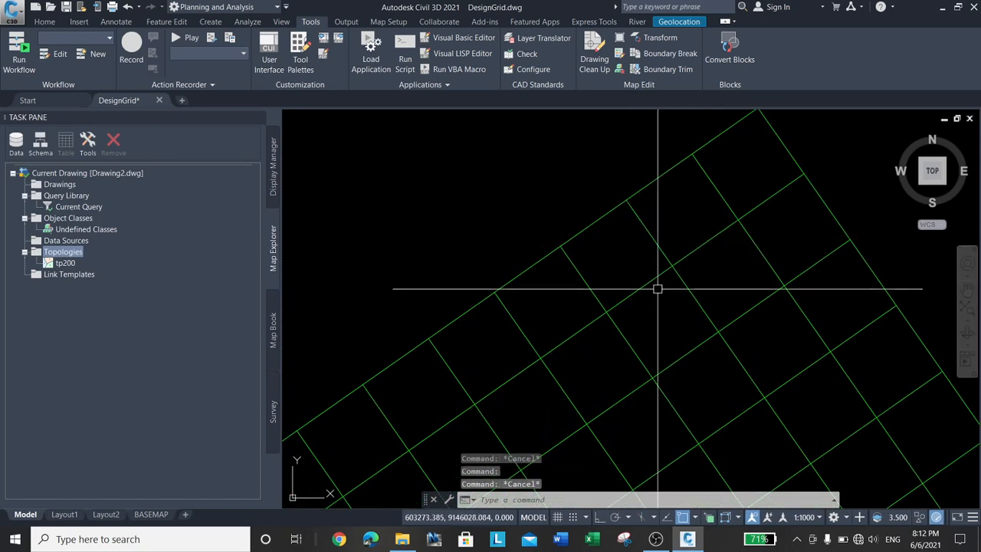
{"action": "left_click", "coordinate": [646, 286]}
{"action": "key", "text": "Escape"}
{"action": "scroll", "coordinate": [690, 306], "scroll_direction": "down", "scroll_amount": 6}
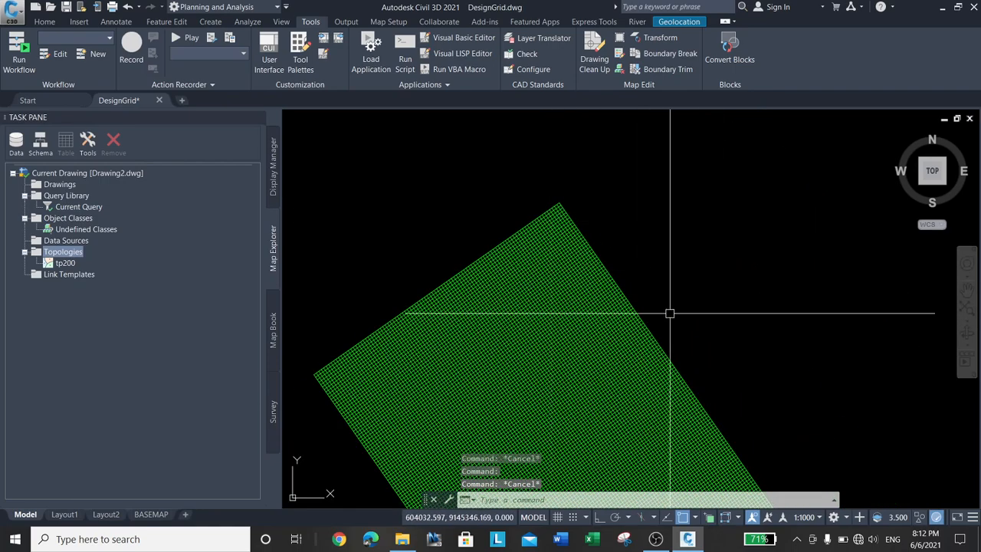
{"action": "scroll", "coordinate": [626, 212], "scroll_direction": "down", "scroll_amount": 6}
{"action": "scroll", "coordinate": [674, 294], "scroll_direction": "up", "scroll_amount": 4}
{"action": "scroll", "coordinate": [609, 300], "scroll_direction": "down", "scroll_amount": 2}
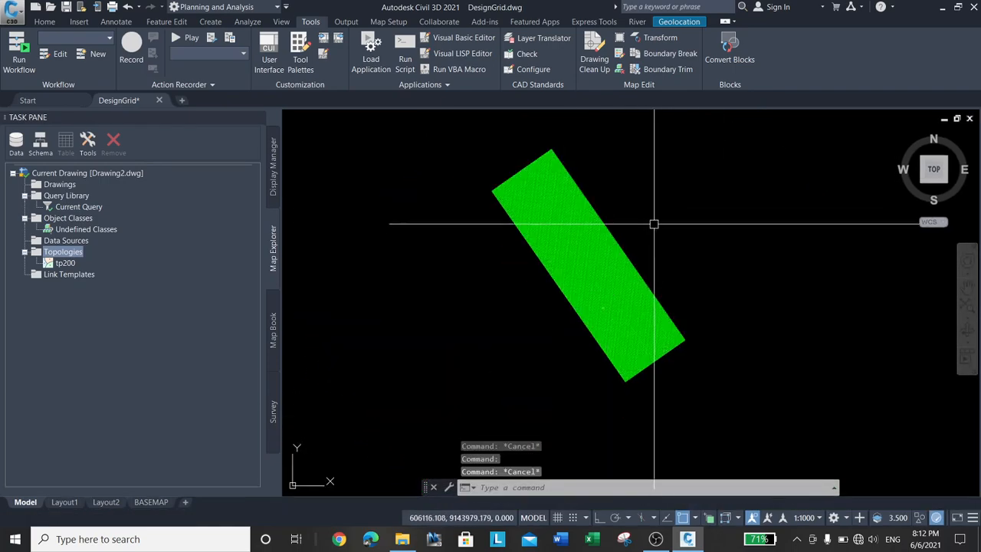
{"action": "middle_click_drag", "start_coordinate": [606, 211], "coordinate": [596, 245]}
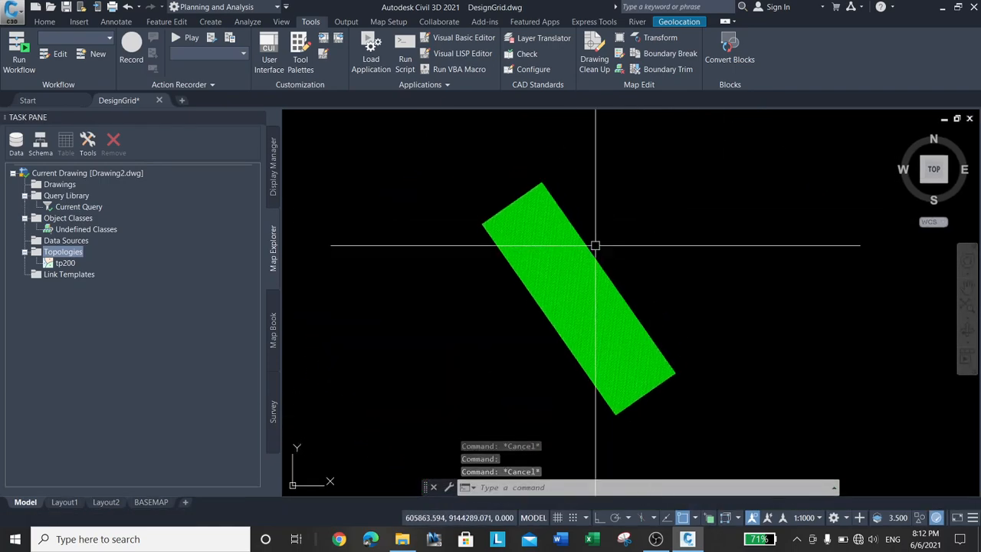
Step: Start a new polygon topology named tp20 and proceed to the link selection
{"action": "right_click", "coordinate": [73, 253]}
{"action": "left_click", "coordinate": [103, 260]}
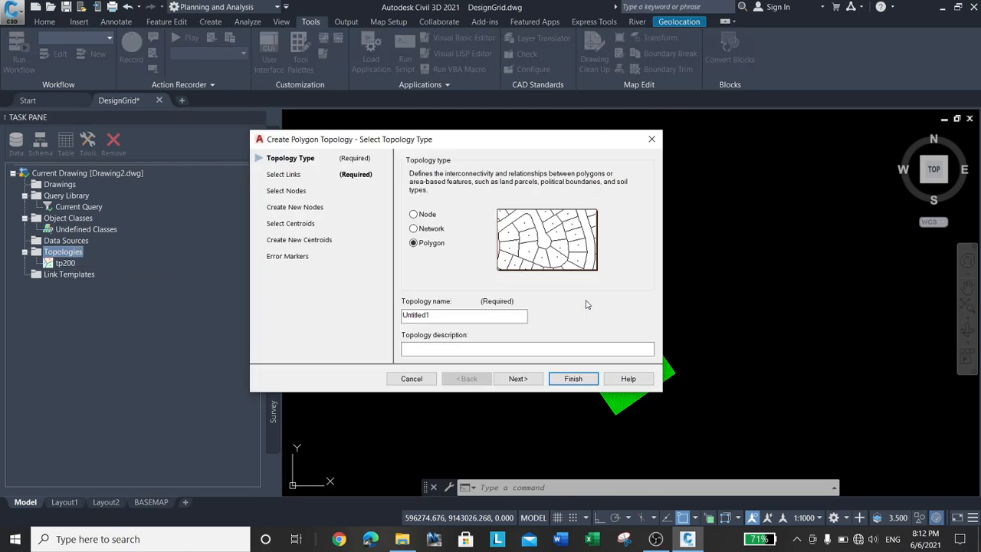
{"action": "double_click", "coordinate": [453, 315]}
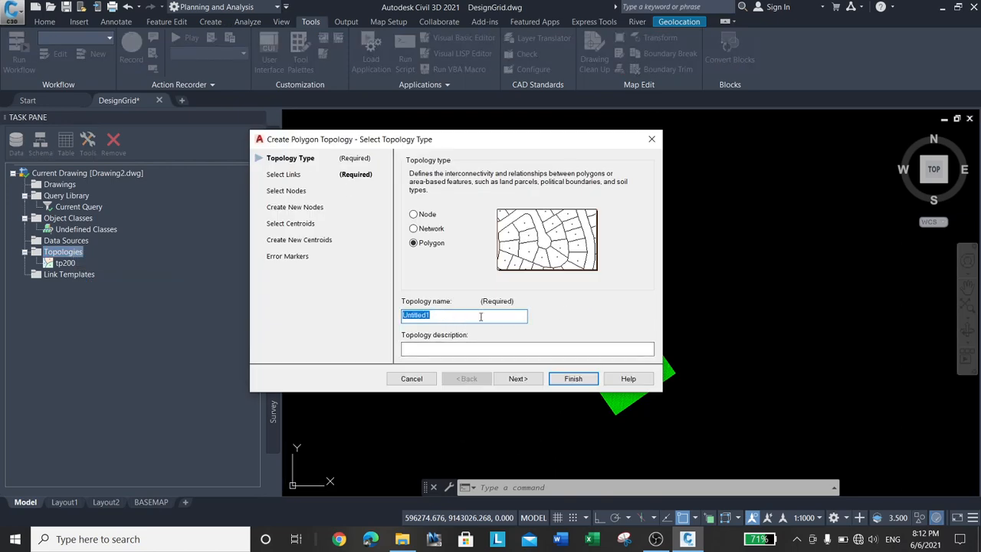
{"action": "type", "text": "TP"}
{"action": "key", "text": "BackSpace"}
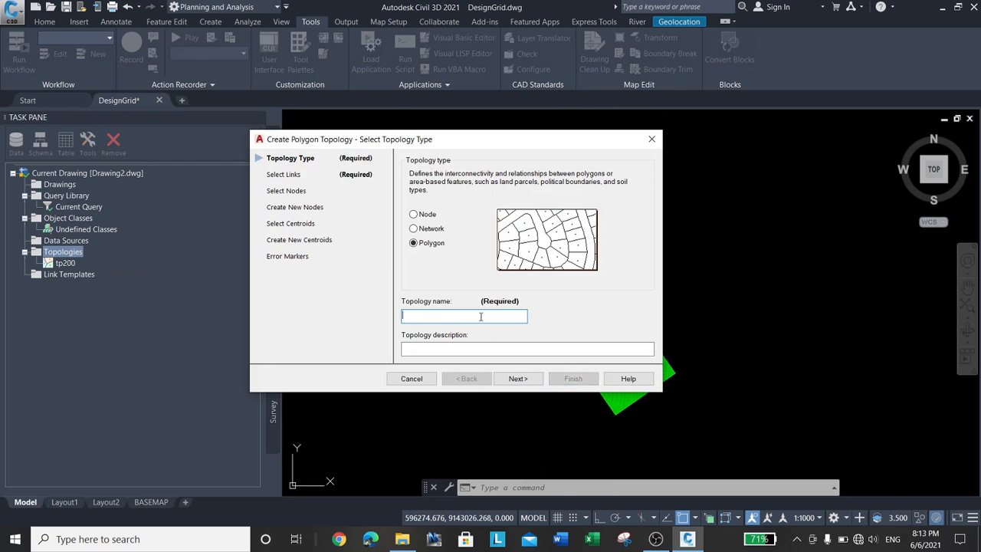
{"action": "type", "text": "tp20"}
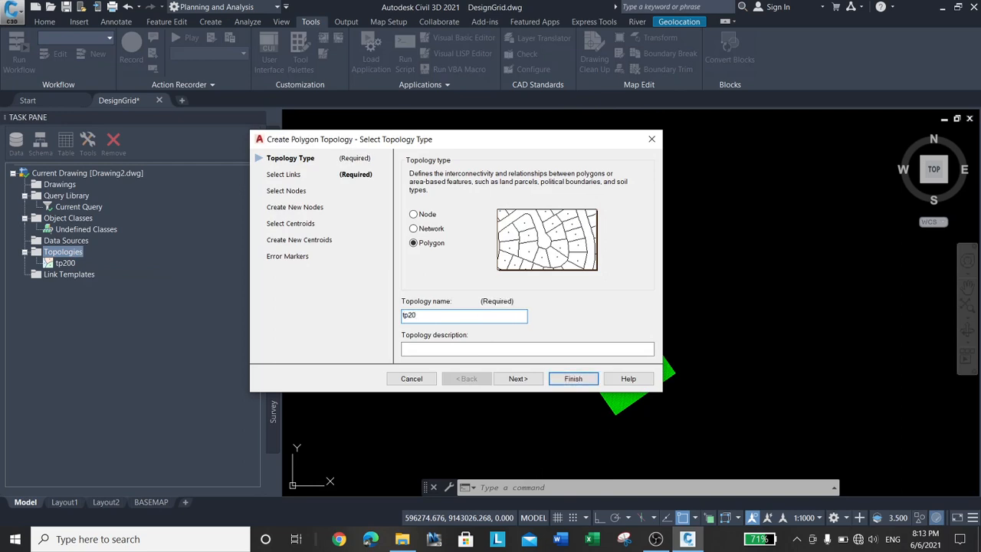
{"action": "left_click", "coordinate": [518, 379]}
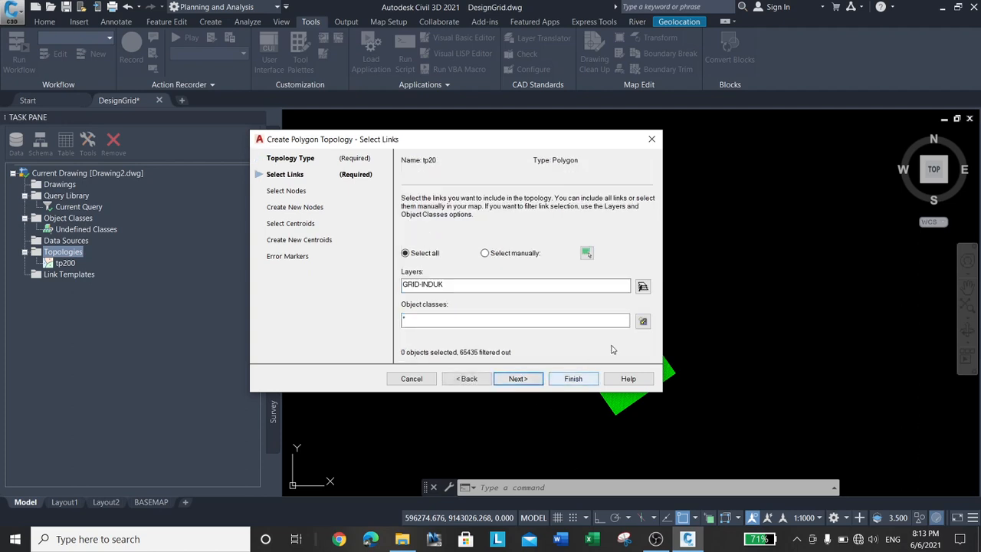
Step: Use all objects on layer GRID-20 as the topology links and keep the node settings without creating new nodes
{"action": "left_click", "coordinate": [643, 287]}
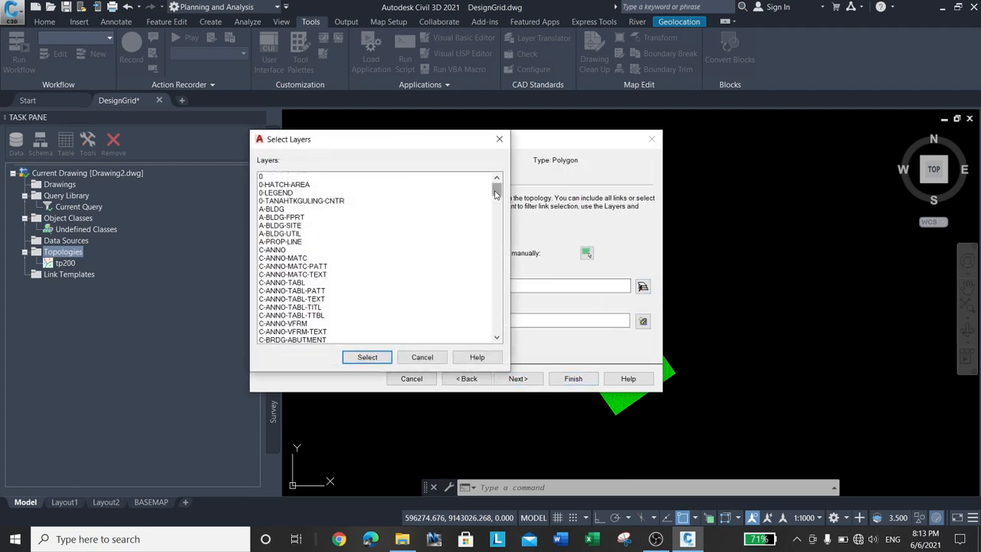
{"action": "mouse_move", "coordinate": [497, 188]}
{"action": "left_mouse_down"}
{"action": "mouse_move", "coordinate": [498, 303]}
{"action": "mouse_move", "coordinate": [508, 326]}
{"action": "mouse_move", "coordinate": [513, 311]}
{"action": "left_mouse_up"}
{"action": "left_click", "coordinate": [282, 283]}
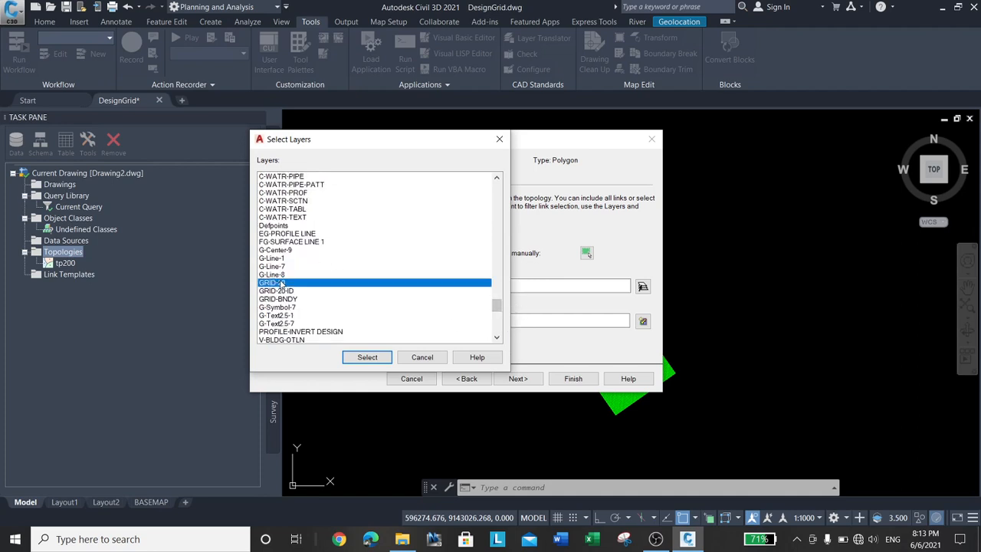
{"action": "left_click", "coordinate": [368, 358]}
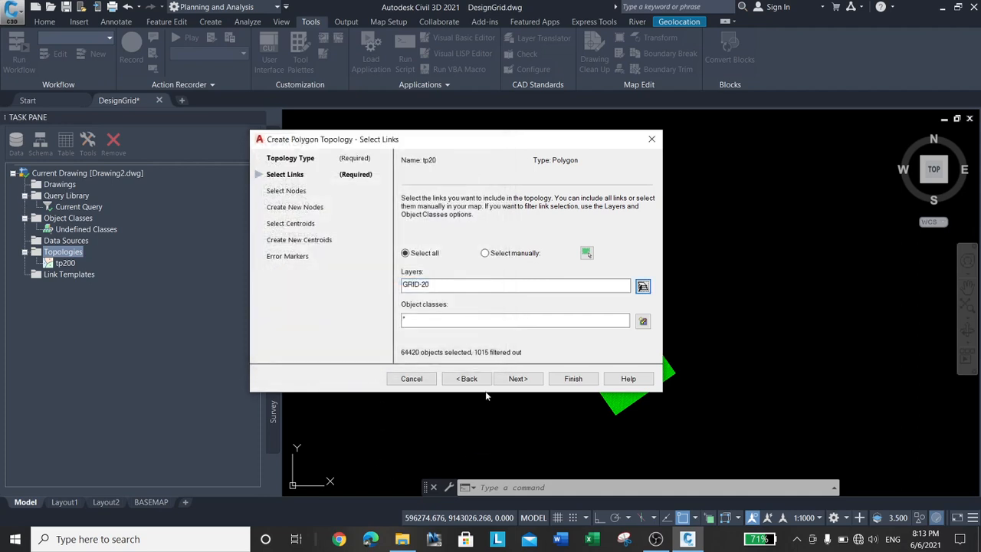
{"action": "left_click", "coordinate": [510, 381]}
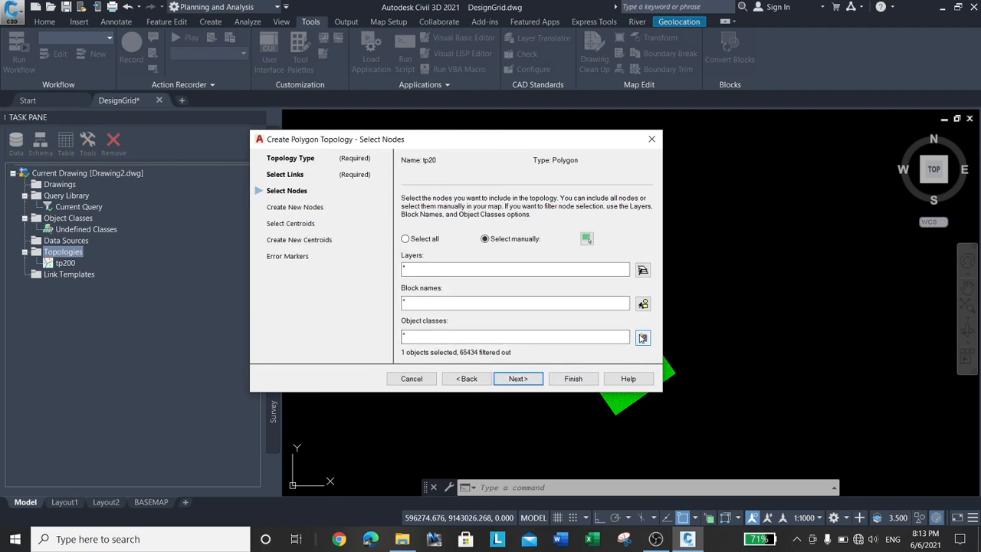
{"action": "left_click", "coordinate": [521, 384]}
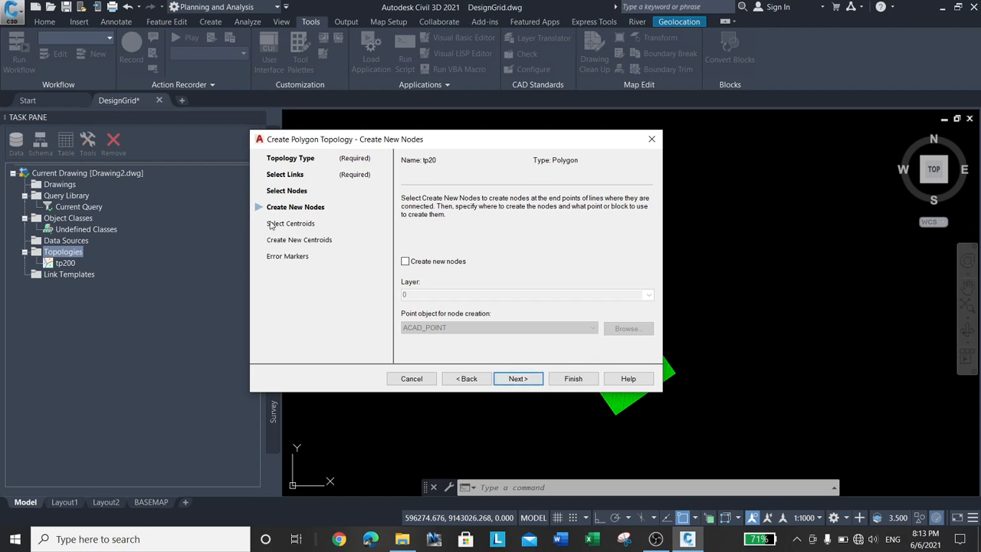
{"action": "left_click", "coordinate": [522, 381]}
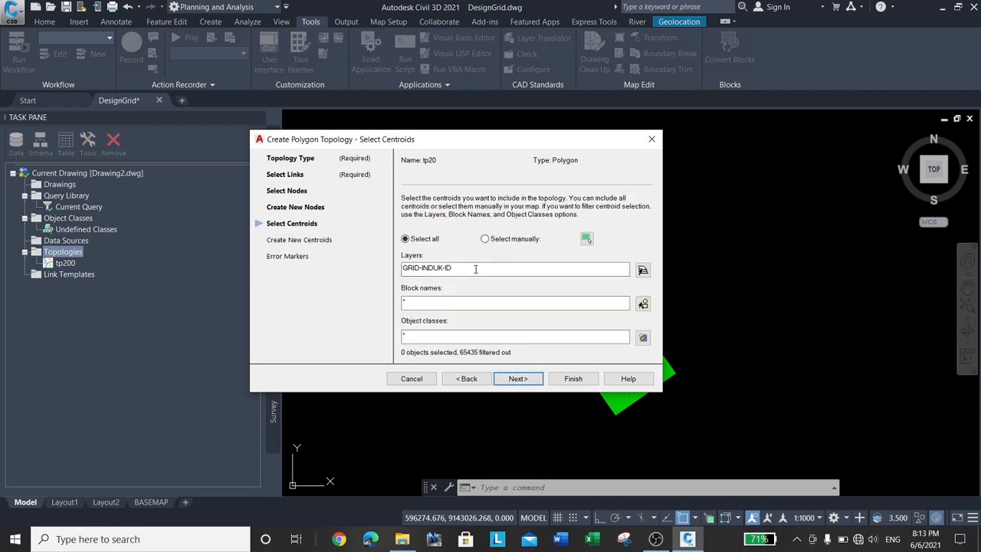
Step: Set the centroid selection layer to GRID-20-ID and proceed to the new centroid settings
{"action": "left_click_drag", "start_coordinate": [476, 269], "coordinate": [161, 296]}
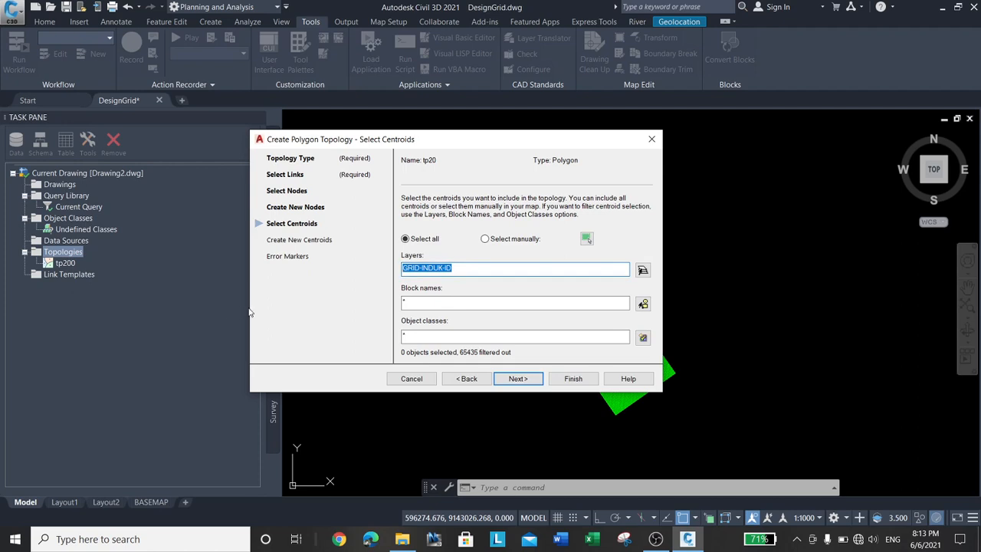
{"action": "type", "text": "*"}
{"action": "left_click", "coordinate": [642, 270]}
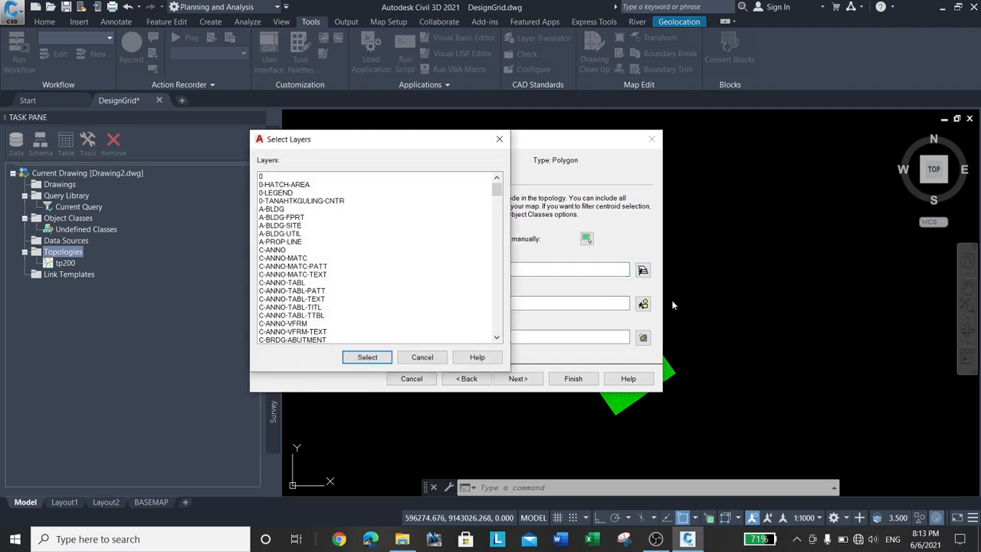
{"action": "left_click_drag", "start_coordinate": [498, 192], "coordinate": [482, 315]}
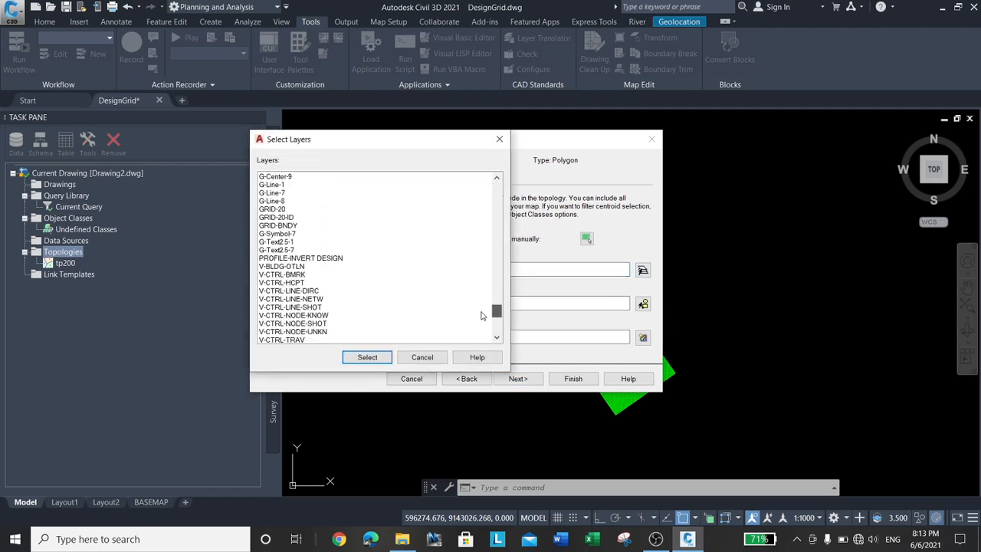
{"action": "left_click", "coordinate": [277, 218]}
{"action": "left_click", "coordinate": [368, 358]}
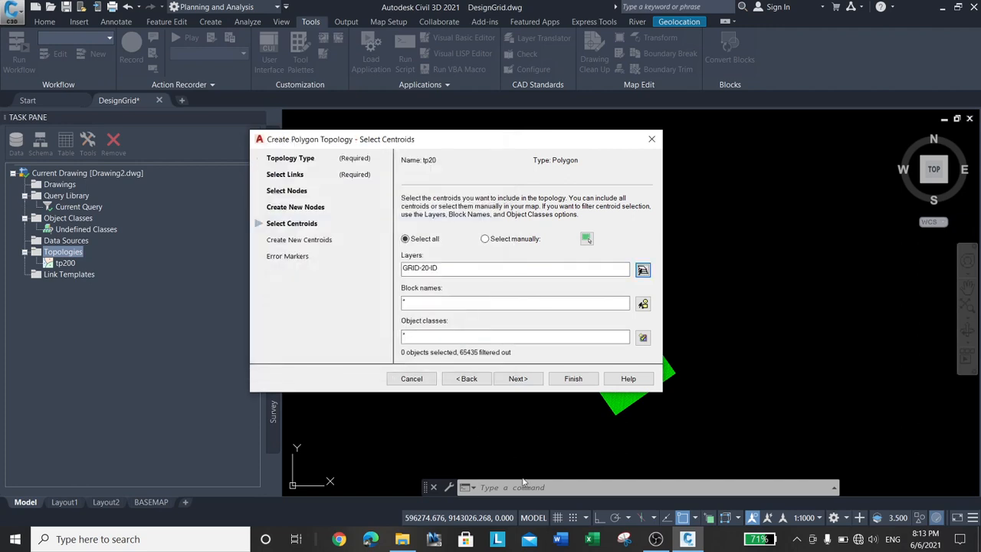
{"action": "left_click", "coordinate": [527, 381]}
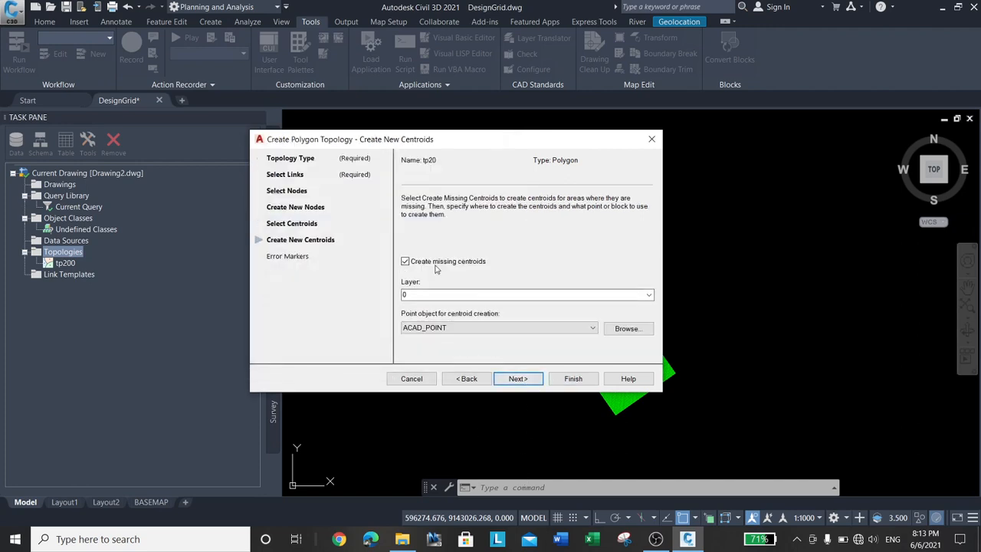
Step: Have missing centroids created as ACAD_POINT on layer GRID-20-ID, keep the error marker settings, and create the large topology
{"action": "left_click", "coordinate": [649, 295]}
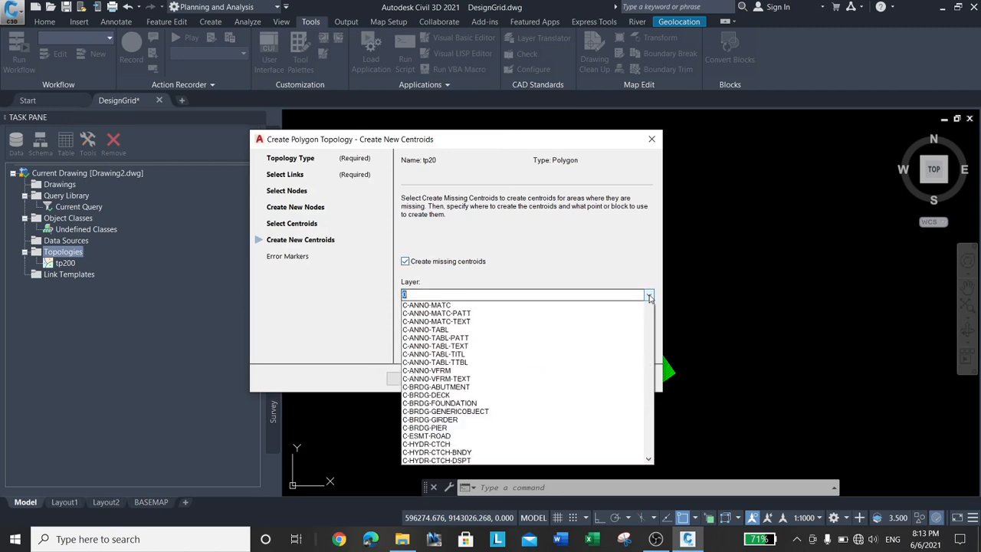
{"action": "left_click_drag", "start_coordinate": [650, 325], "coordinate": [665, 498]}
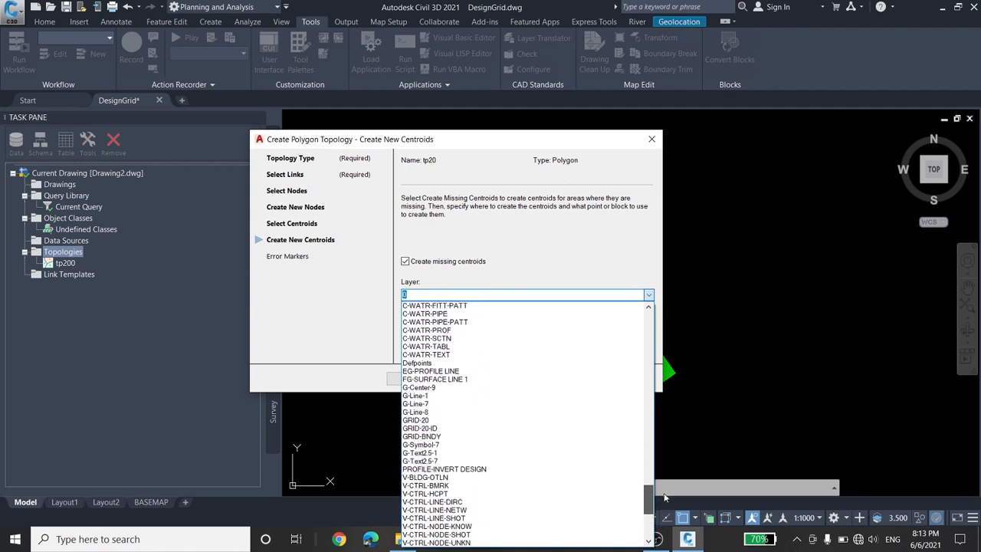
{"action": "left_click", "coordinate": [488, 429]}
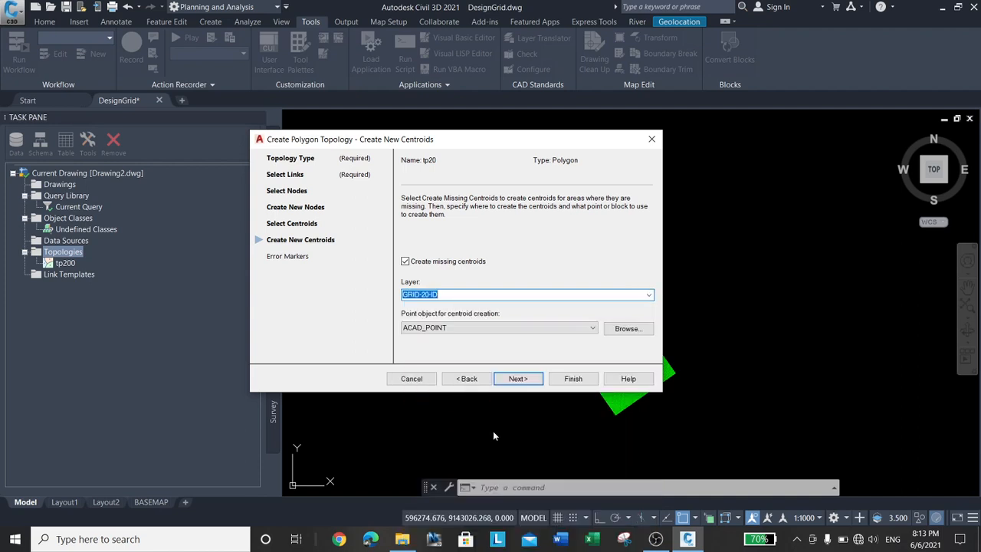
{"action": "left_click", "coordinate": [519, 379]}
{"action": "left_click", "coordinate": [574, 379]}
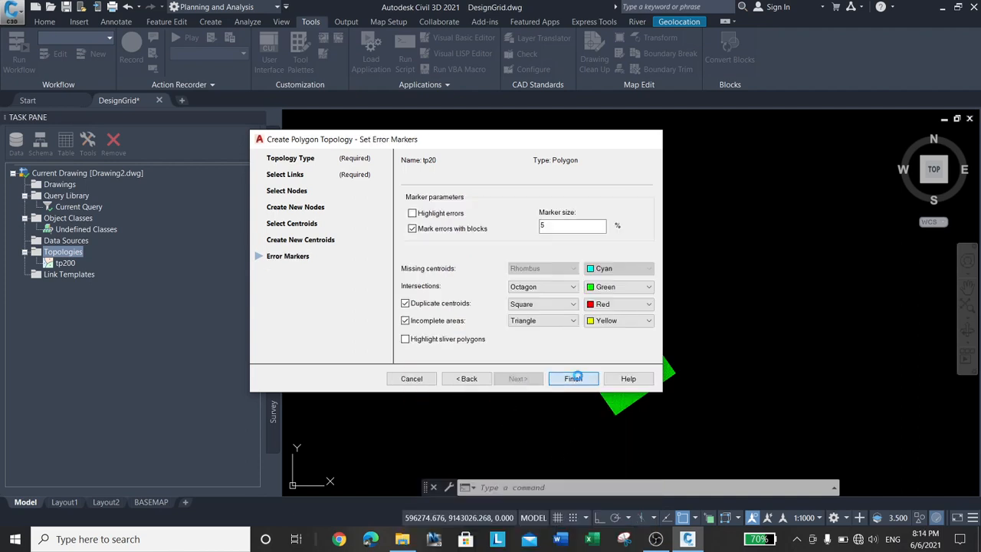
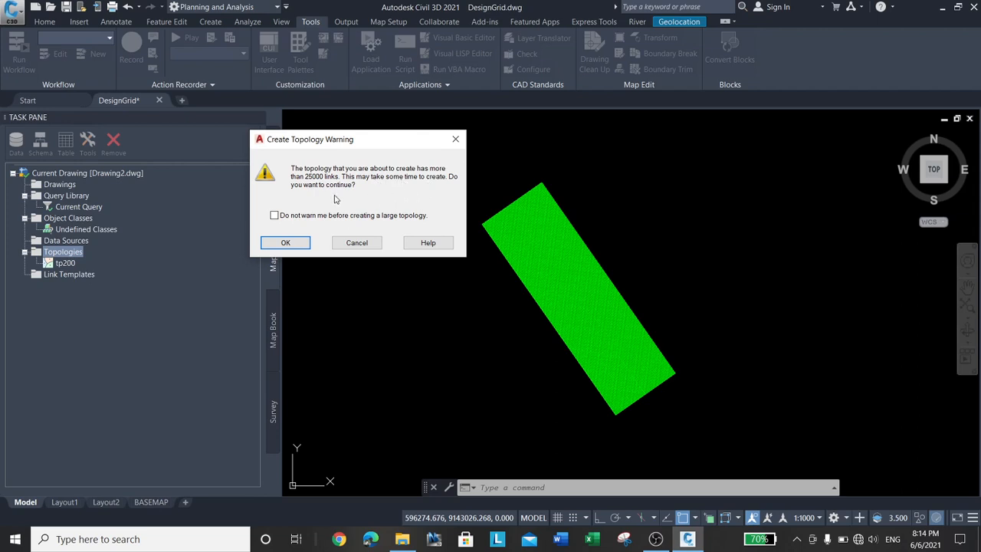
{"action": "left_click", "coordinate": [284, 243]}
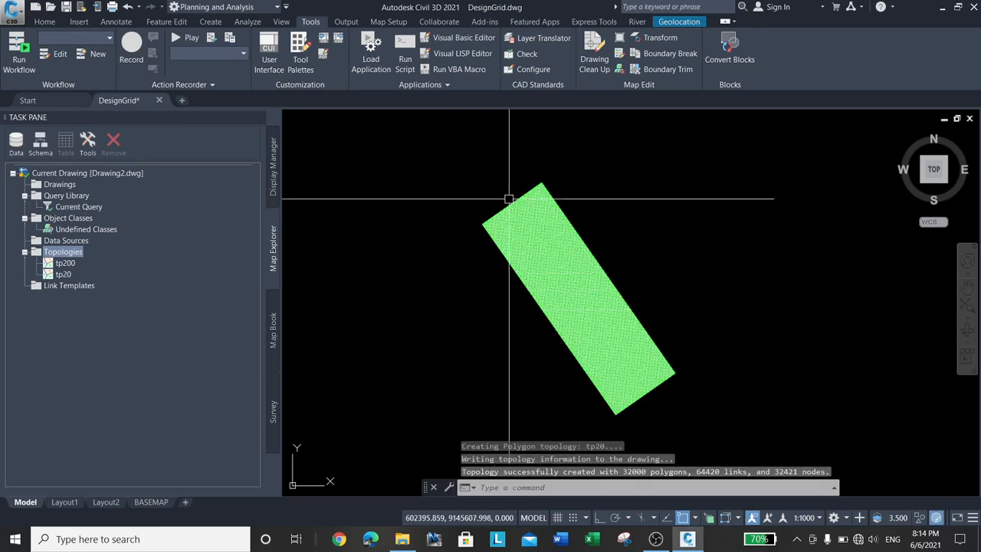
Step: Set the point display style PDMODE to 35 for the centroid points in the grid cells
{"action": "scroll", "coordinate": [491, 164], "scroll_direction": "up", "scroll_amount": 5}
{"action": "scroll", "coordinate": [482, 161], "scroll_direction": "up", "scroll_amount": 6}
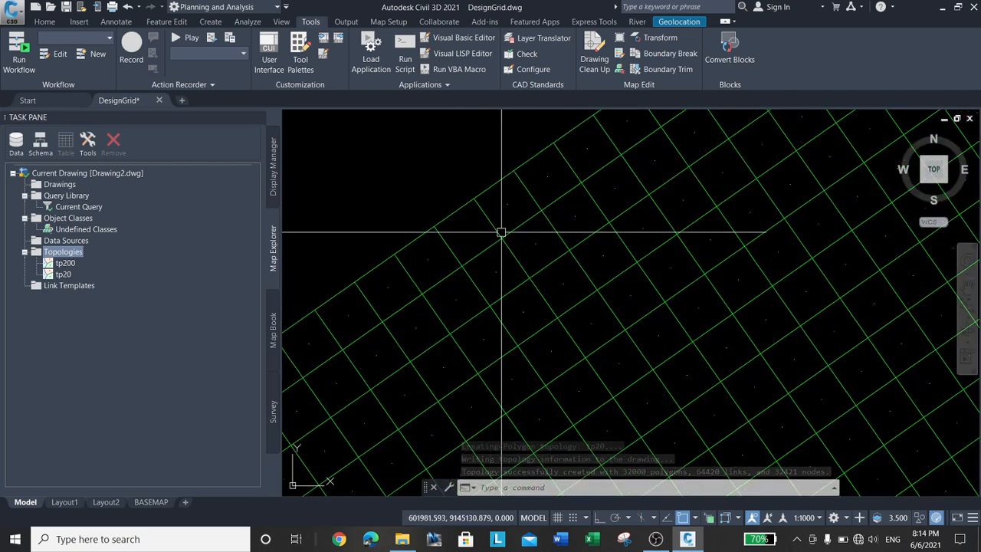
{"action": "scroll", "coordinate": [498, 258], "scroll_direction": "down", "scroll_amount": 3}
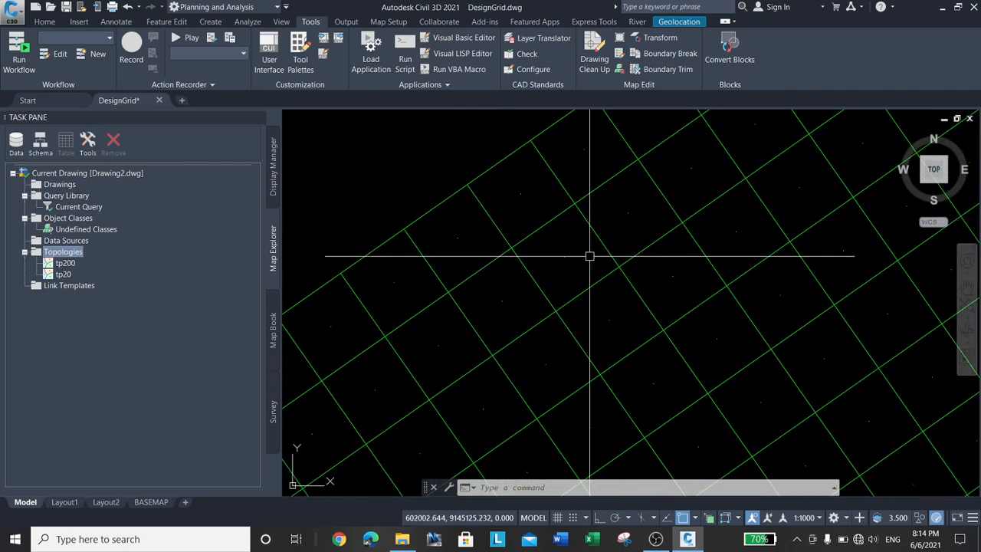
{"action": "type", "text": "pdmode"}
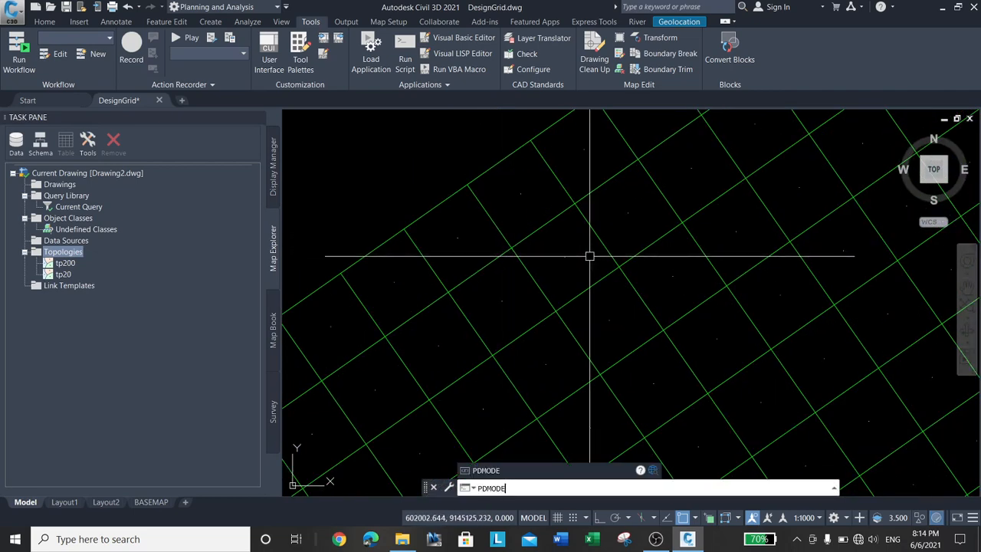
{"action": "key", "text": "Return"}
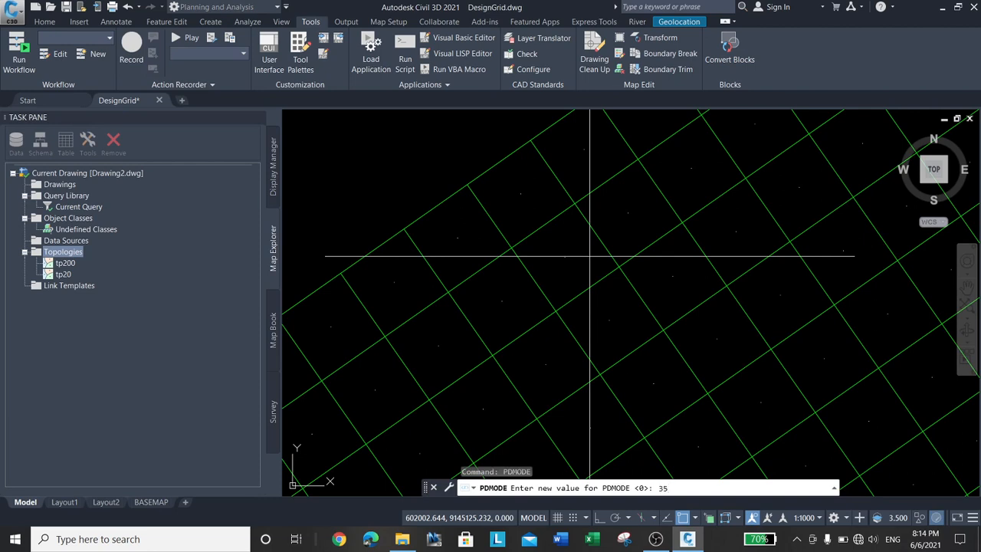
{"action": "key", "text": "Return"}
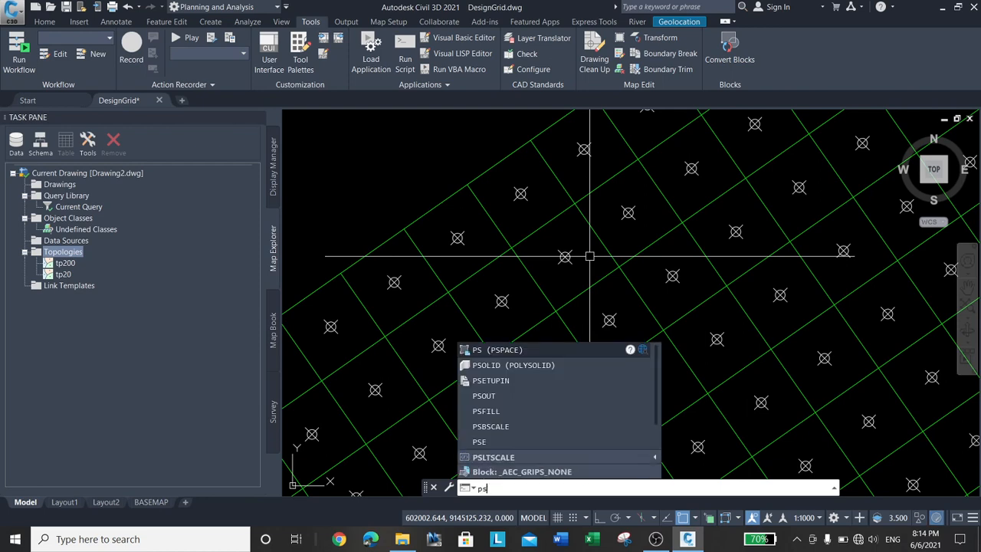
Step: Set the point display size PDSIZE to 1
{"action": "type", "text": "pdsiz"}
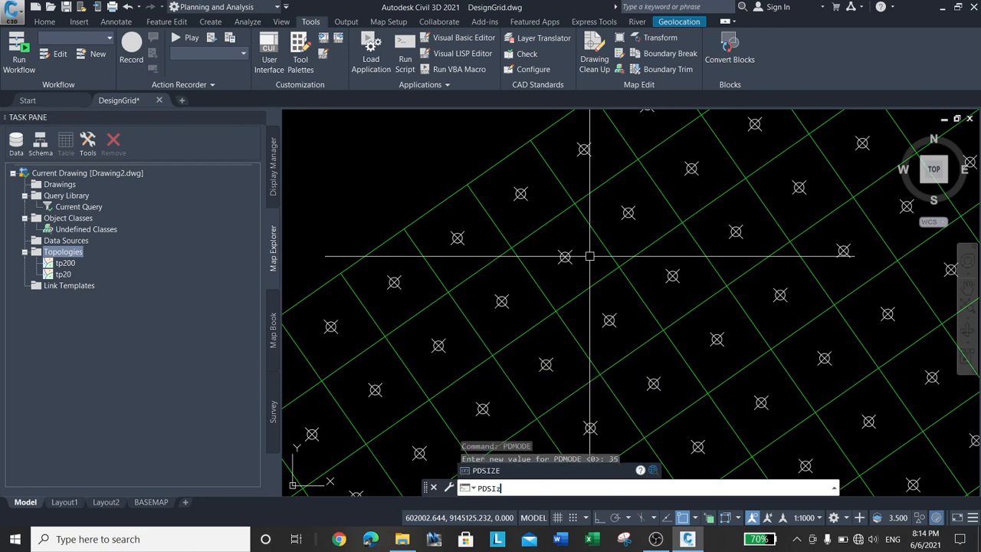
{"action": "type", "text": "e"}
{"action": "key", "text": "Return"}
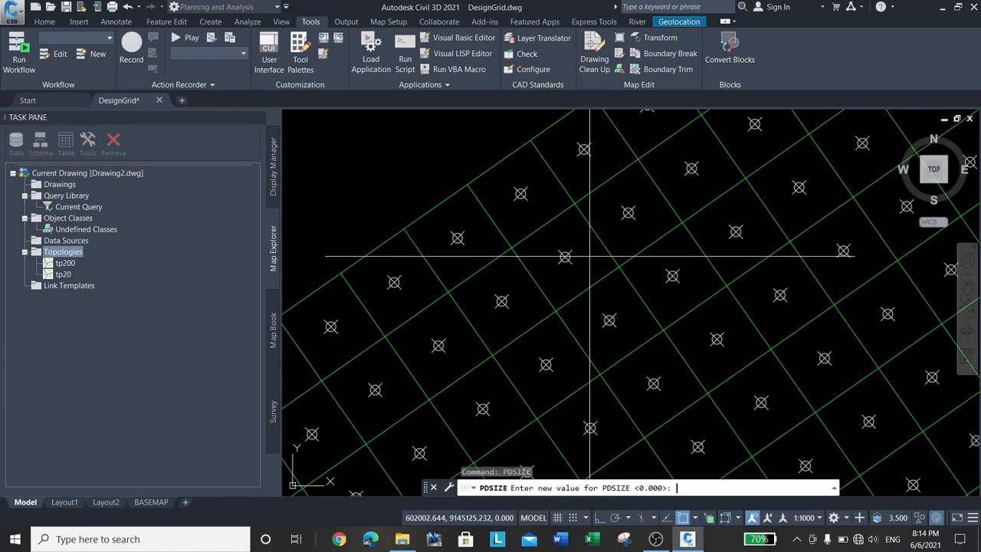
{"action": "type", "text": "1"}
{"action": "key", "text": "Return"}
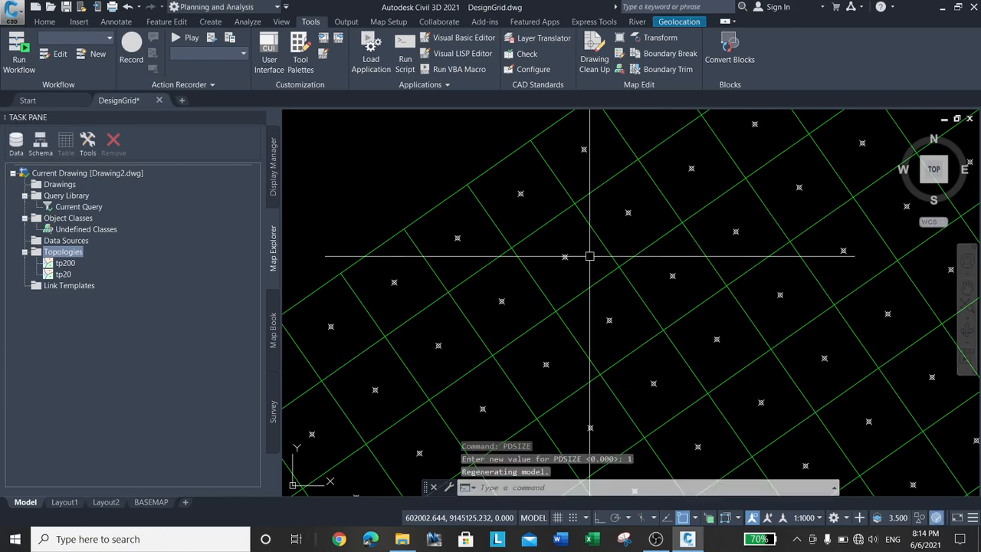
Step: Inspect the properties and tp20 topology data of one centroid point near the grid's upper-left edge
{"action": "scroll", "coordinate": [580, 345], "scroll_direction": "down", "scroll_amount": 3}
{"action": "scroll", "coordinate": [581, 344], "scroll_direction": "down", "scroll_amount": 3}
{"action": "scroll", "coordinate": [608, 237], "scroll_direction": "up", "scroll_amount": 5}
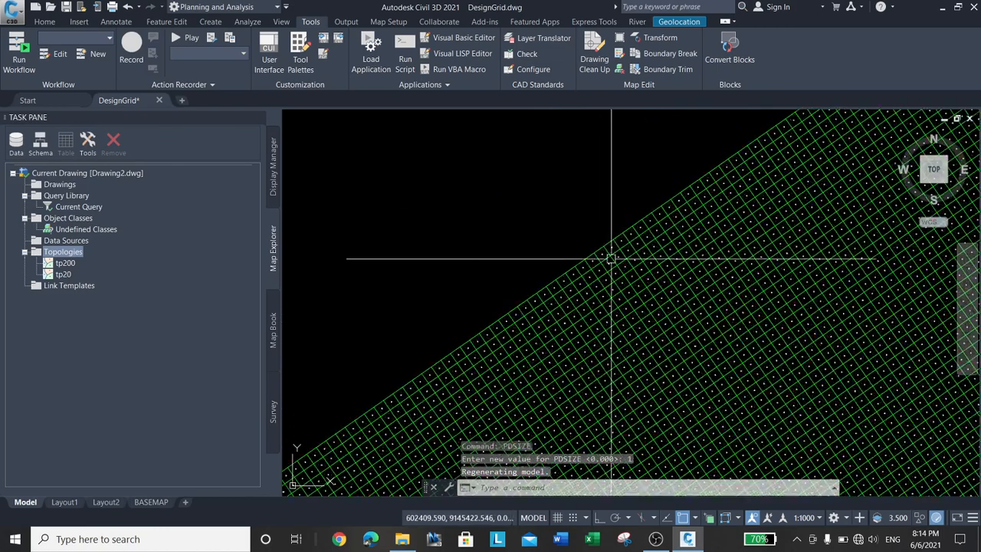
{"action": "left_click", "coordinate": [607, 203]}
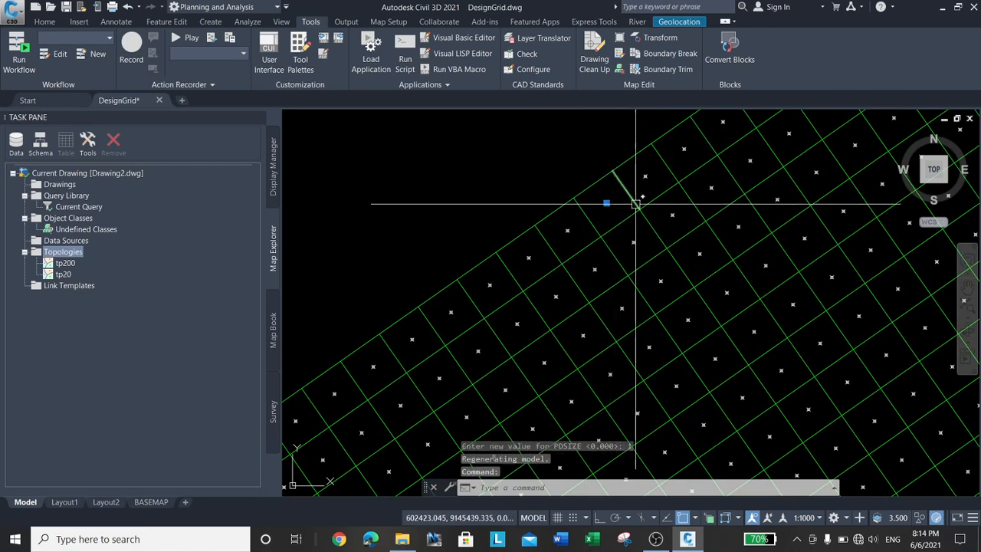
{"action": "key", "text": "ctrl+1"}
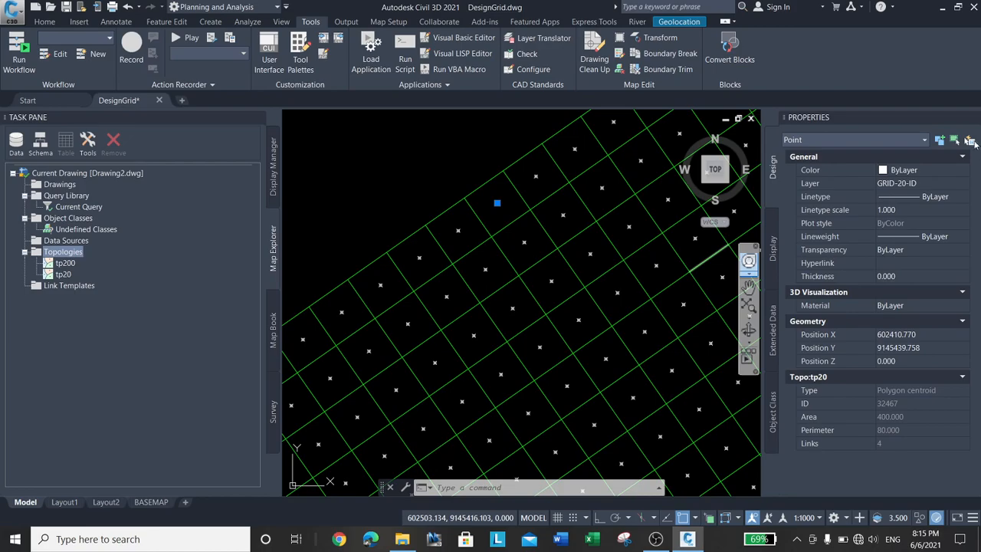
{"action": "left_click", "coordinate": [975, 117]}
{"action": "key", "text": "Escape"}
Step: Examine the whole grid and its corners at several scales to check that every cell has a centroid point
{"action": "scroll", "coordinate": [557, 211], "scroll_direction": "down", "scroll_amount": 4}
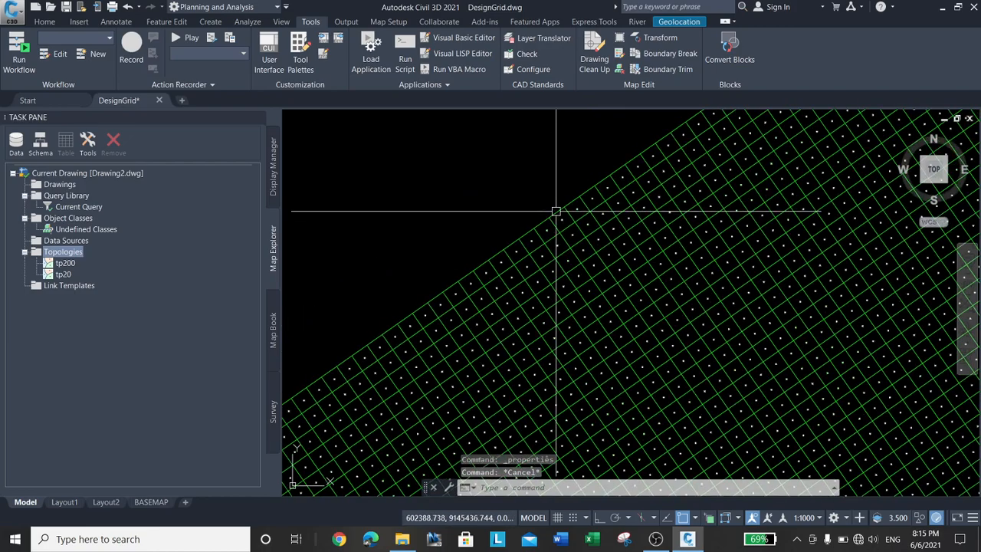
{"action": "scroll", "coordinate": [583, 230], "scroll_direction": "down", "scroll_amount": 4}
{"action": "scroll", "coordinate": [680, 263], "scroll_direction": "up", "scroll_amount": 3}
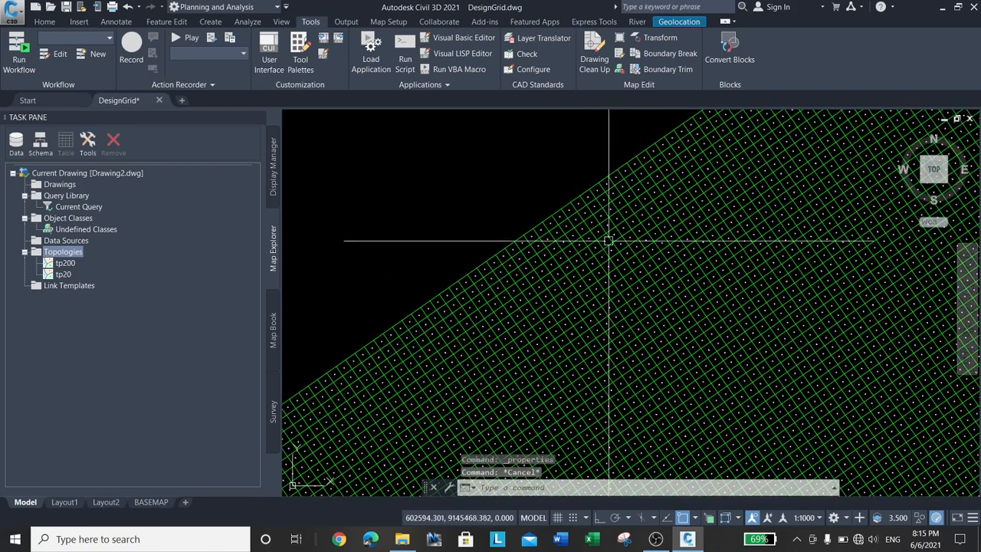
{"action": "scroll", "coordinate": [537, 259], "scroll_direction": "down", "scroll_amount": 2}
{"action": "type", "text": "z"}
{"action": "key", "text": "Return"}
{"action": "type", "text": "e"}
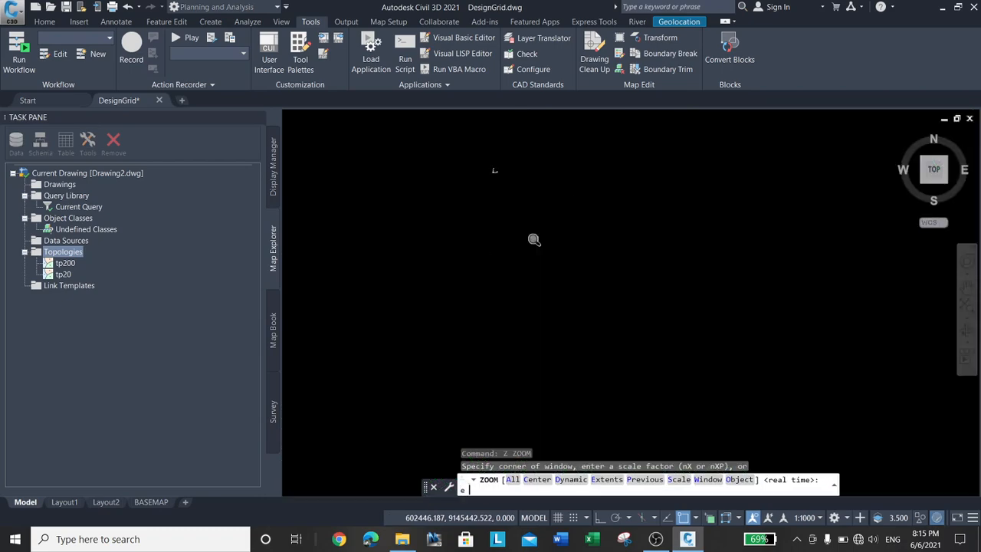
{"action": "key", "text": "Return"}
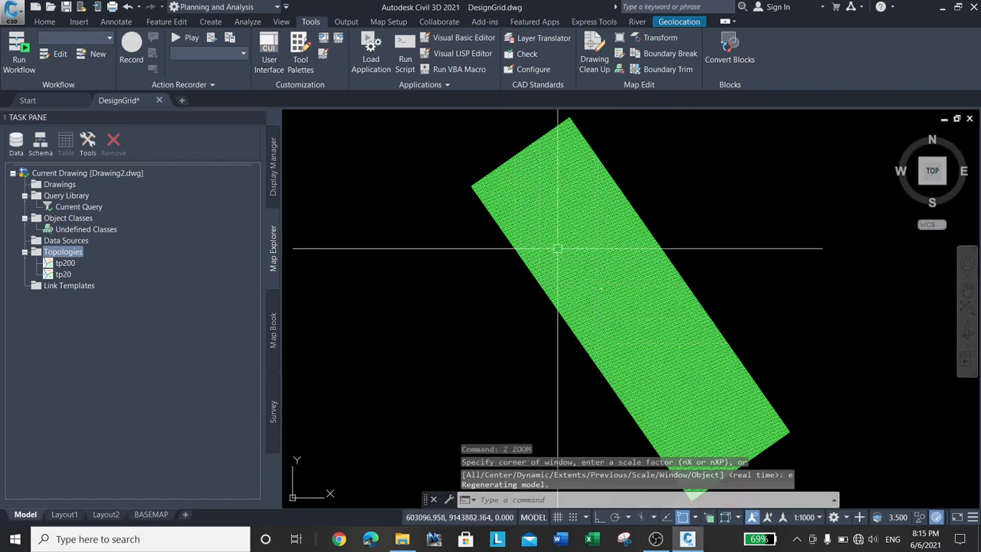
{"action": "scroll", "coordinate": [557, 249], "scroll_direction": "up", "scroll_amount": 8}
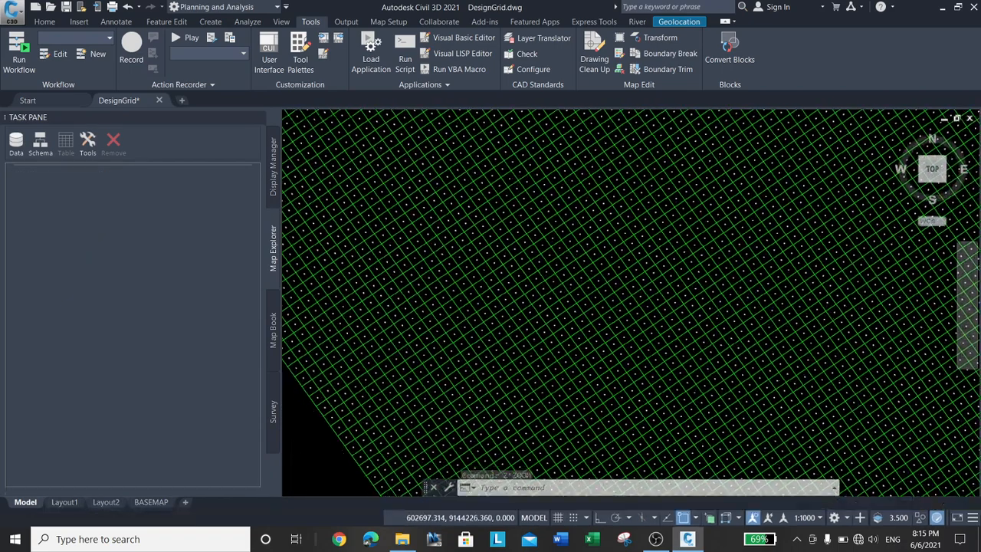
{"action": "scroll", "coordinate": [555, 240], "scroll_direction": "down", "scroll_amount": 3}
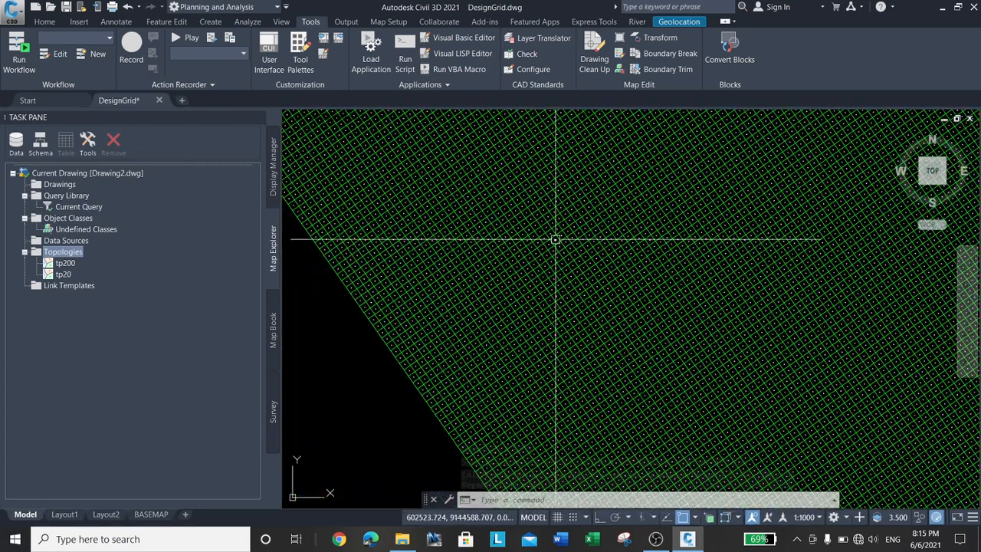
{"action": "scroll", "coordinate": [555, 240], "scroll_direction": "down", "scroll_amount": 3}
{"action": "scroll", "coordinate": [443, 181], "scroll_direction": "up", "scroll_amount": 6}
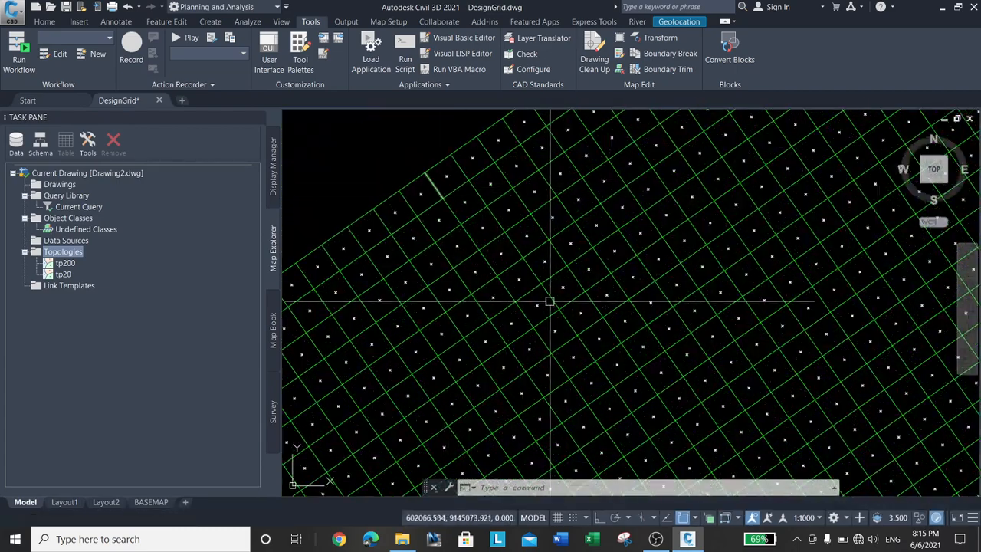
{"action": "scroll", "coordinate": [537, 230], "scroll_direction": "down", "scroll_amount": 8}
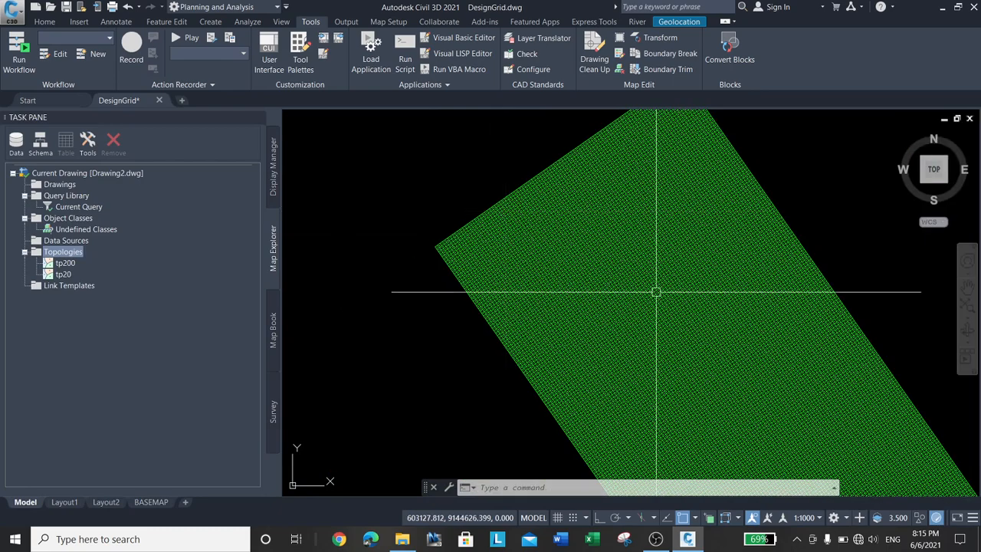
{"action": "scroll", "coordinate": [346, 268], "scroll_direction": "down", "scroll_amount": 3}
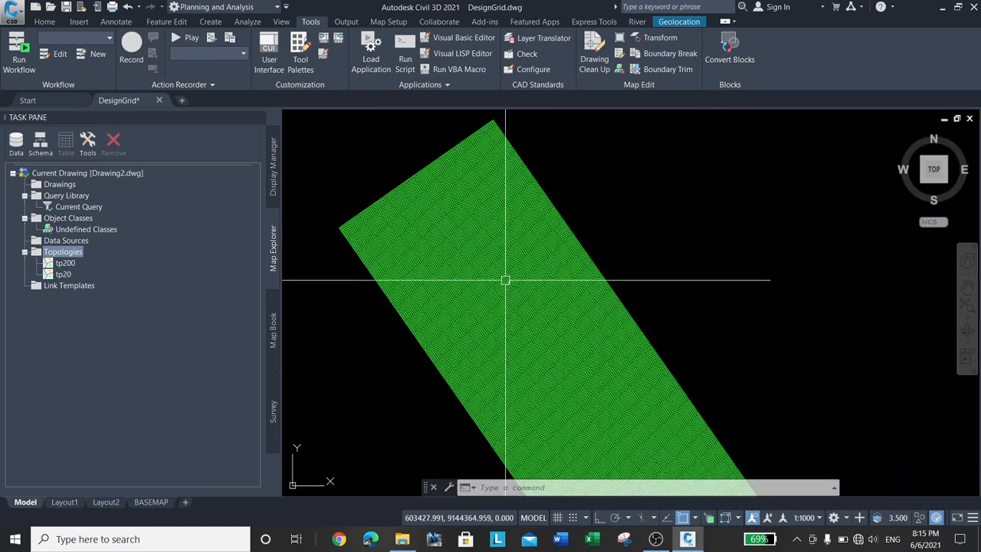
{"action": "scroll", "coordinate": [338, 225], "scroll_direction": "up", "scroll_amount": 5}
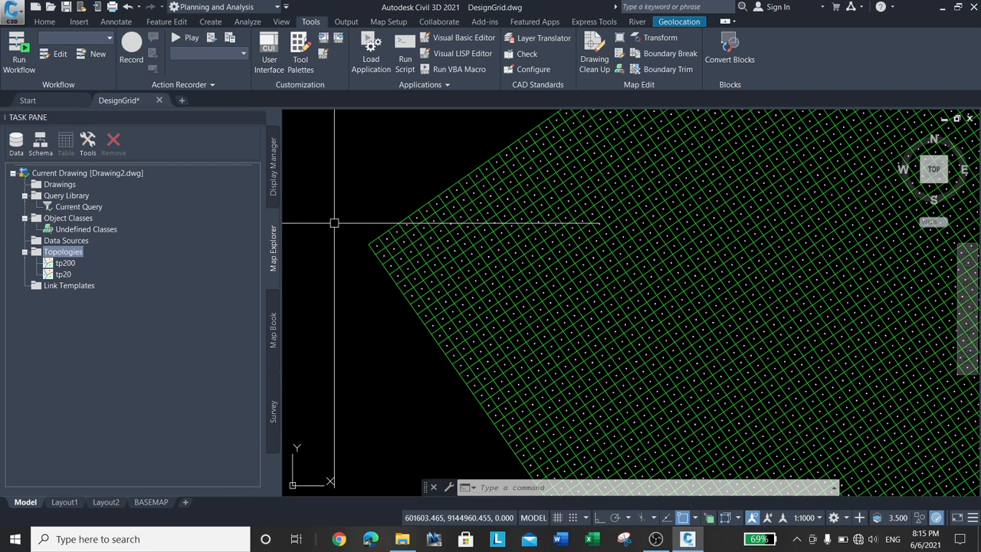
Step: Turn on the layers GRID-INDUK and GRID-INDUK-ID
{"action": "type", "text": "la"}
{"action": "key", "text": "Return"}
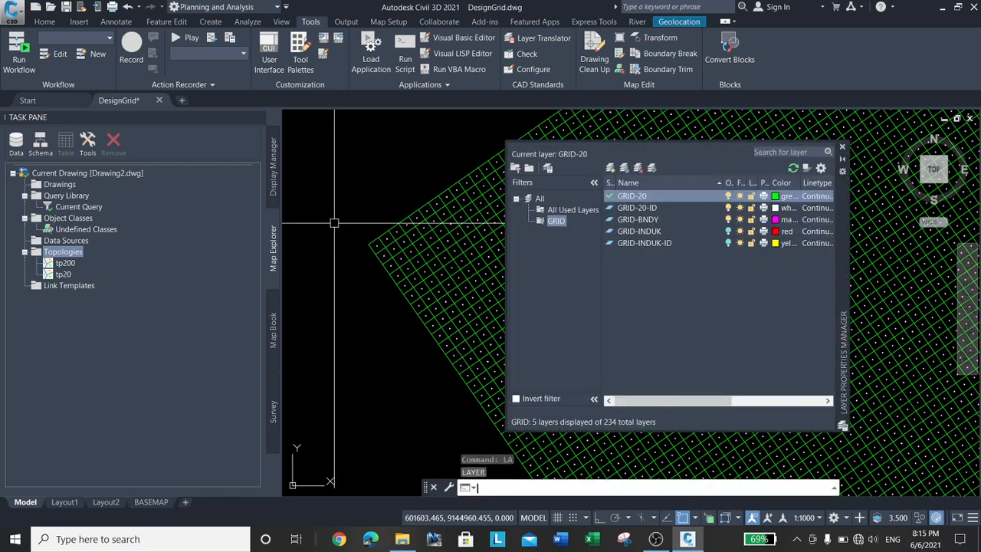
{"action": "left_click", "coordinate": [730, 232]}
{"action": "left_click", "coordinate": [730, 243]}
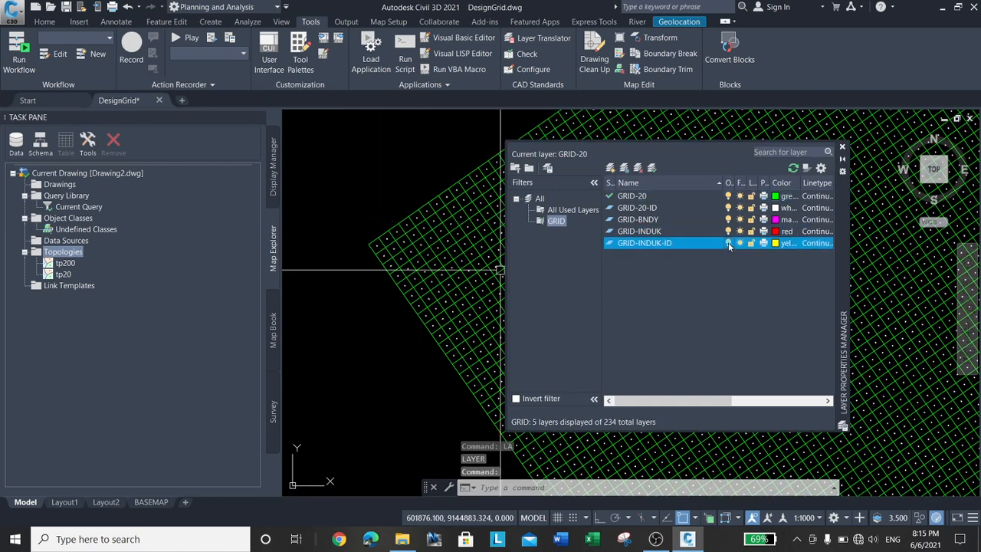
{"action": "left_click", "coordinate": [842, 147]}
Step: Examine how the main grid labels, such as A-32 and C-32, sit over the small grid cells and their centroids
{"action": "scroll", "coordinate": [559, 241], "scroll_direction": "up", "scroll_amount": 5}
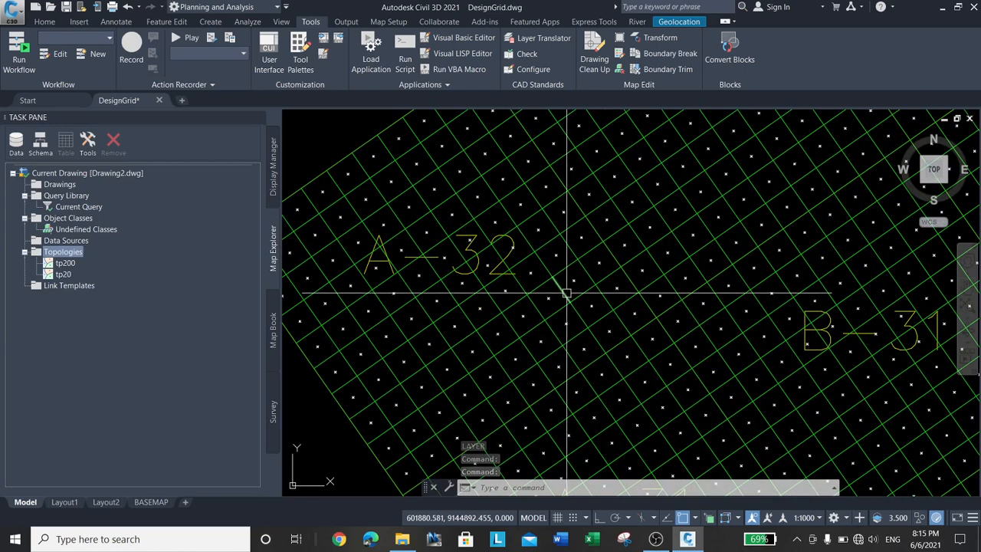
{"action": "scroll", "coordinate": [546, 275], "scroll_direction": "down", "scroll_amount": 4}
{"action": "scroll", "coordinate": [542, 275], "scroll_direction": "up", "scroll_amount": 6}
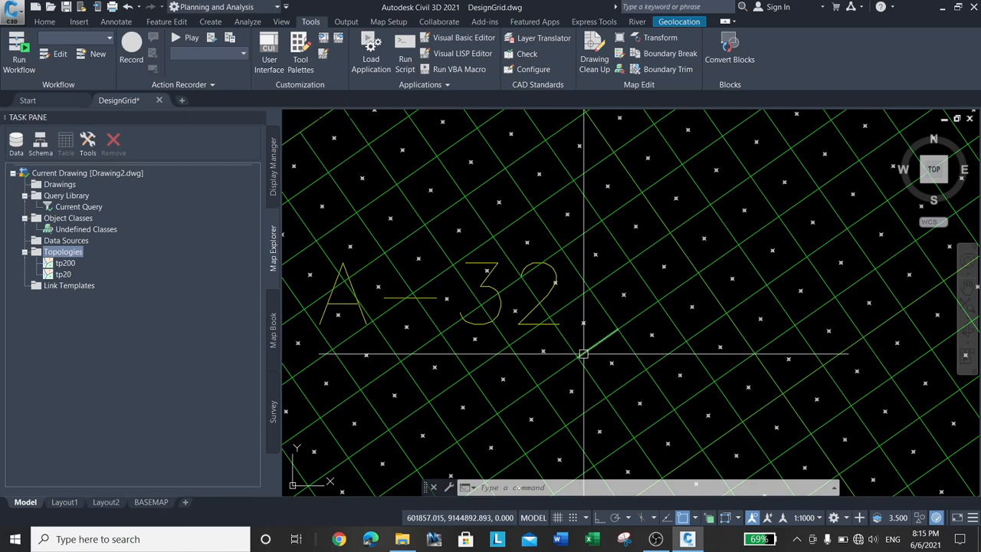
{"action": "scroll", "coordinate": [575, 354], "scroll_direction": "down", "scroll_amount": 3}
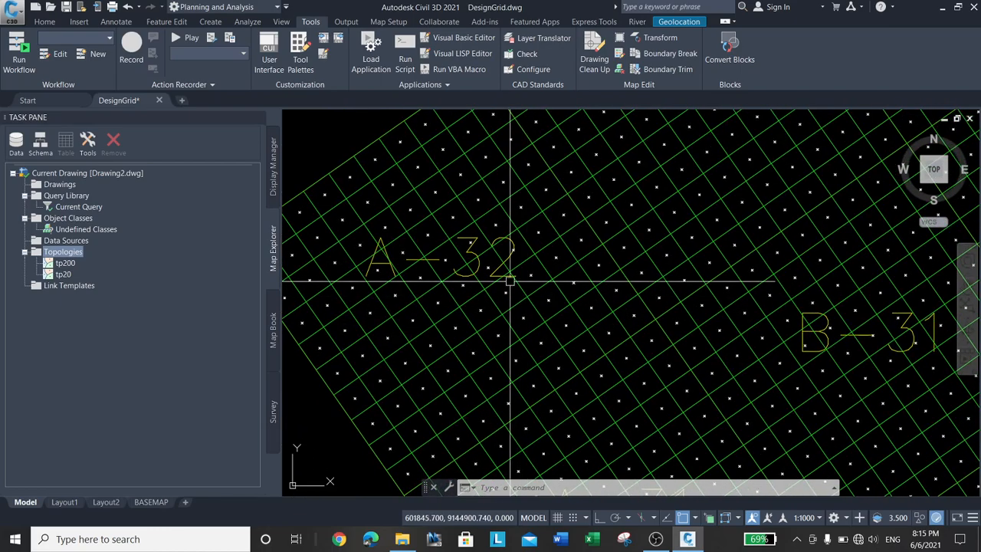
{"action": "scroll", "coordinate": [509, 281], "scroll_direction": "down", "scroll_amount": 4}
{"action": "scroll", "coordinate": [657, 324], "scroll_direction": "up", "scroll_amount": 1}
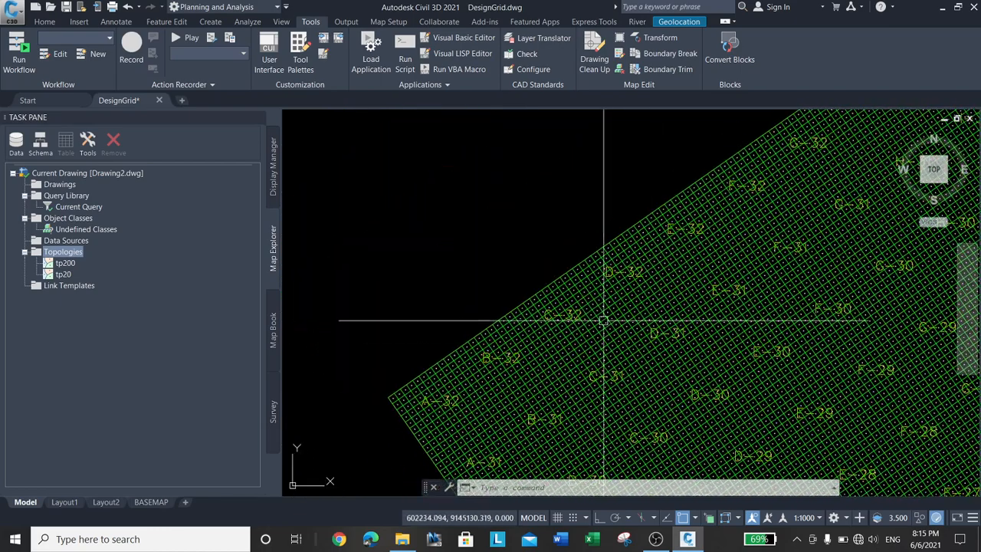
{"action": "scroll", "coordinate": [604, 320], "scroll_direction": "up", "scroll_amount": 5}
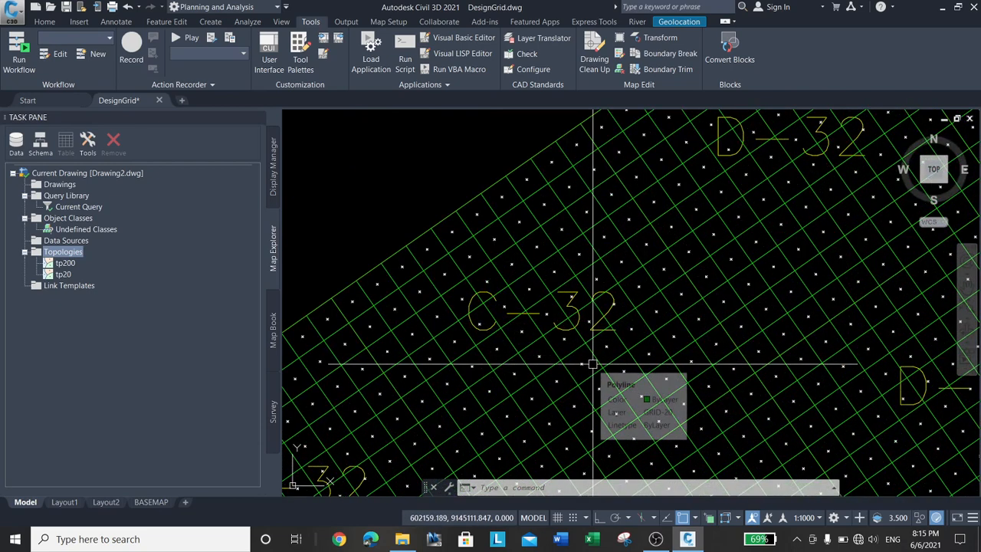
{"action": "scroll", "coordinate": [571, 330], "scroll_direction": "down", "scroll_amount": 3}
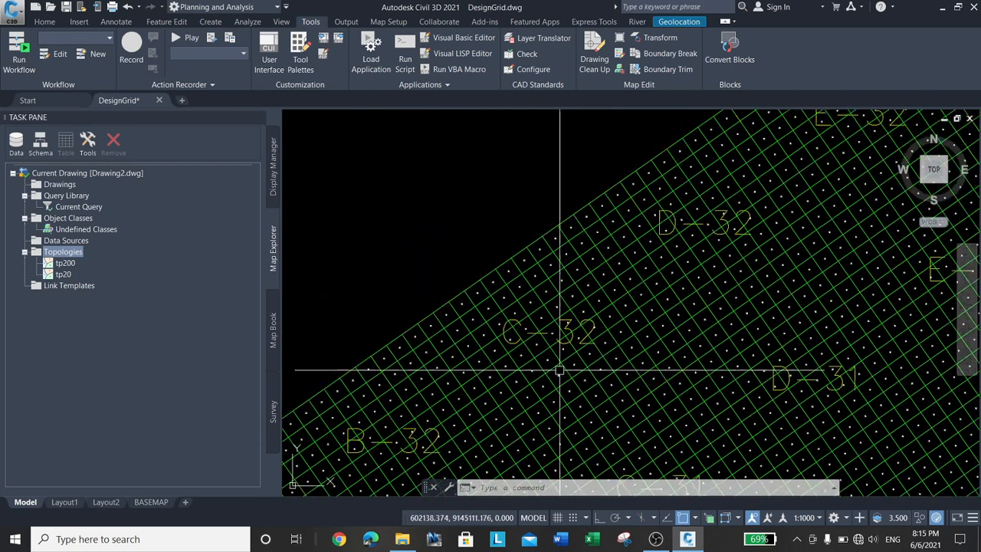
{"action": "scroll", "coordinate": [650, 286], "scroll_direction": "up", "scroll_amount": 3}
{"action": "scroll", "coordinate": [534, 267], "scroll_direction": "down", "scroll_amount": 5}
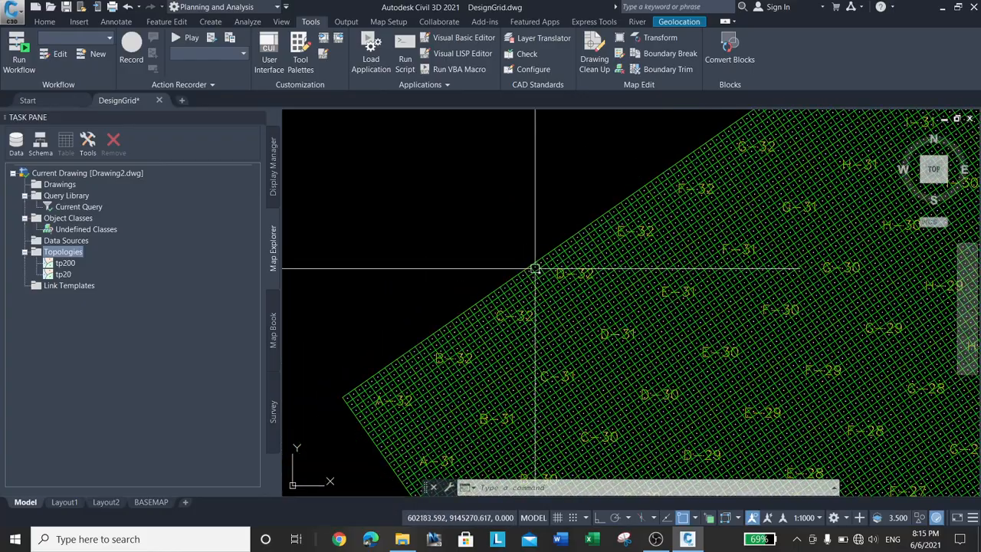
{"action": "scroll", "coordinate": [579, 234], "scroll_direction": "down", "scroll_amount": 2}
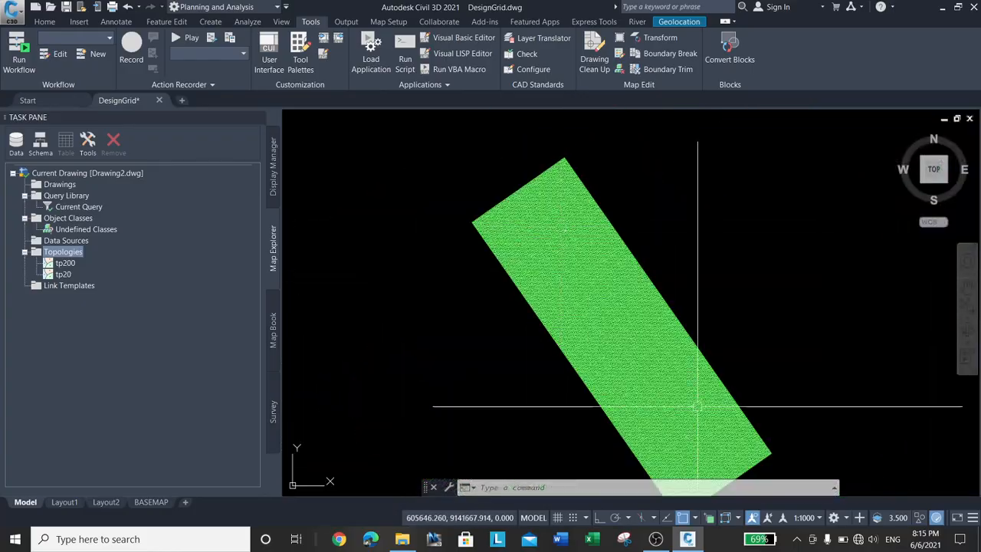
{"action": "scroll", "coordinate": [784, 402], "scroll_direction": "up", "scroll_amount": 6}
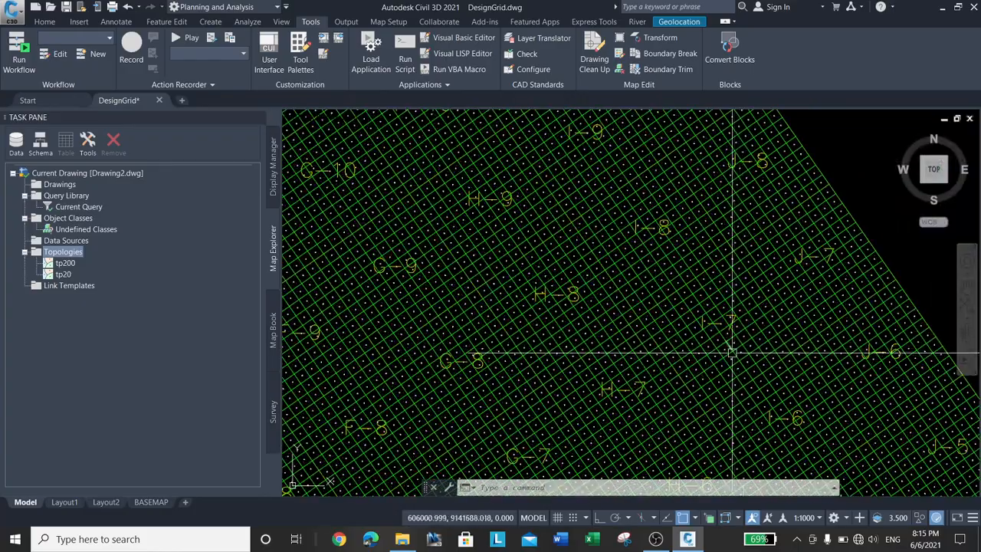
{"action": "scroll", "coordinate": [729, 344], "scroll_direction": "down", "scroll_amount": 5}
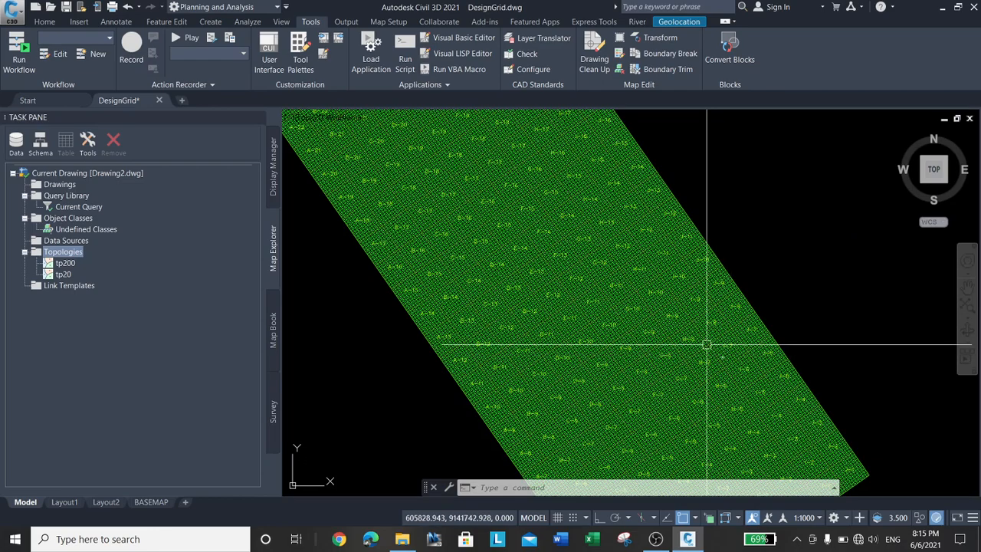
{"action": "scroll", "coordinate": [631, 304], "scroll_direction": "down", "scroll_amount": 2}
{"action": "middle_click_drag", "start_coordinate": [631, 304], "coordinate": [630, 369]}
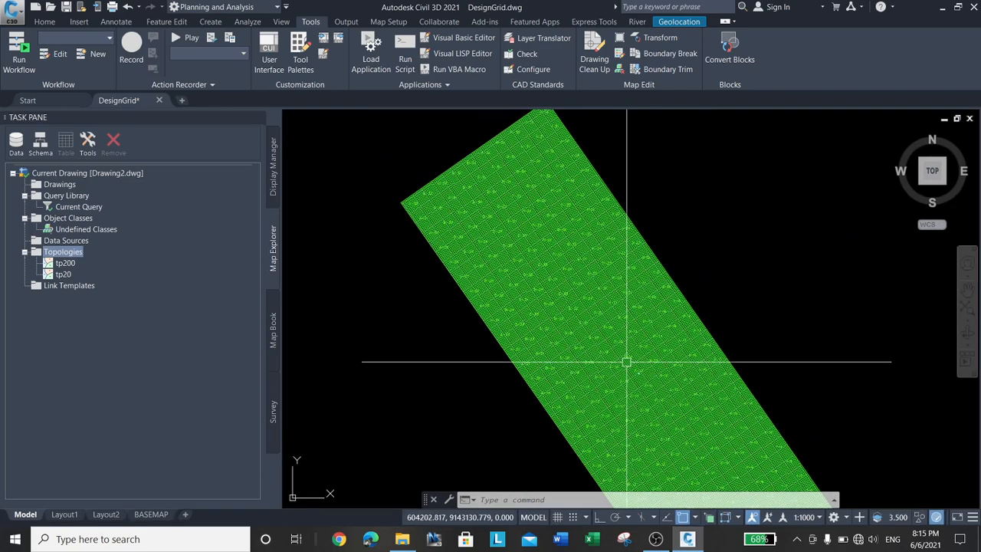
{"action": "scroll", "coordinate": [426, 169], "scroll_direction": "up", "scroll_amount": 6}
{"action": "scroll", "coordinate": [424, 176], "scroll_direction": "up", "scroll_amount": 5}
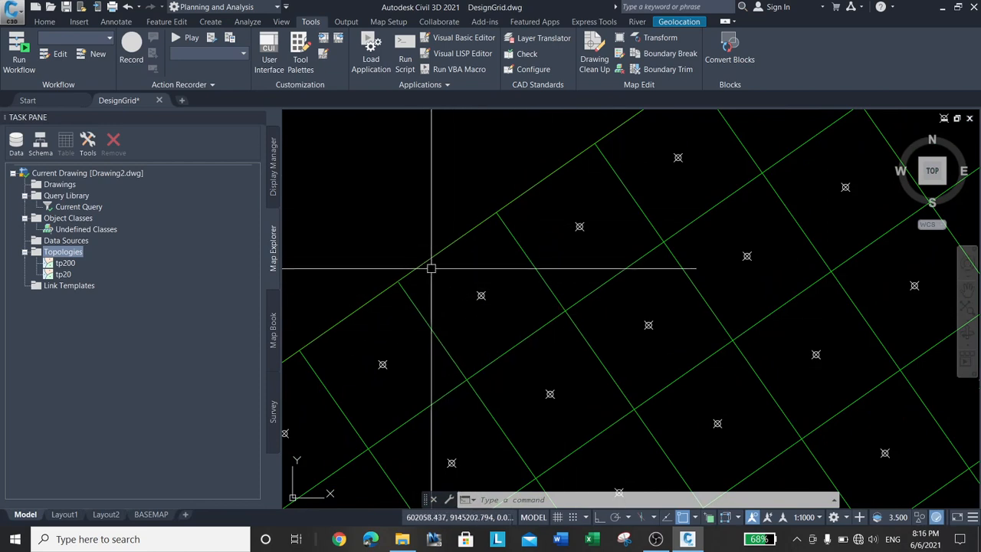
Step: Examine the small grid cells and their centroid points along the grid's upper-left edge around the labels C-32 and D-32
{"action": "scroll", "coordinate": [418, 230], "scroll_direction": "down", "scroll_amount": 3}
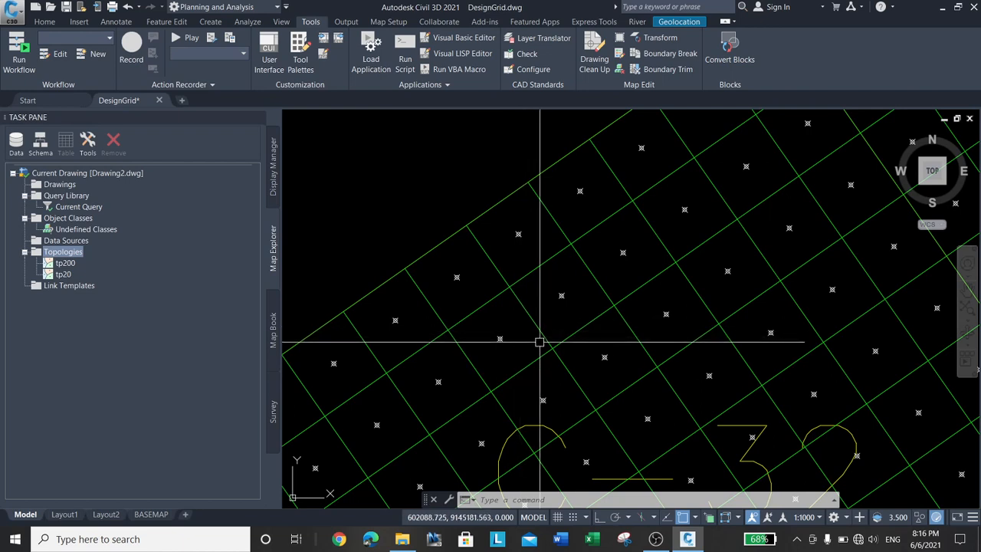
{"action": "scroll", "coordinate": [463, 276], "scroll_direction": "up", "scroll_amount": 4}
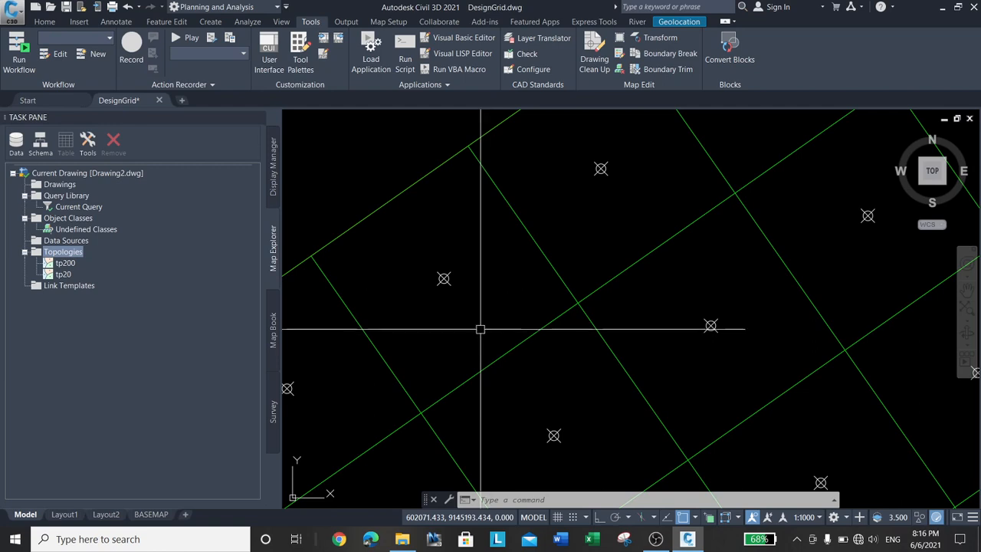
{"action": "scroll", "coordinate": [453, 308], "scroll_direction": "down", "scroll_amount": 2}
{"action": "scroll", "coordinate": [519, 308], "scroll_direction": "down", "scroll_amount": 2}
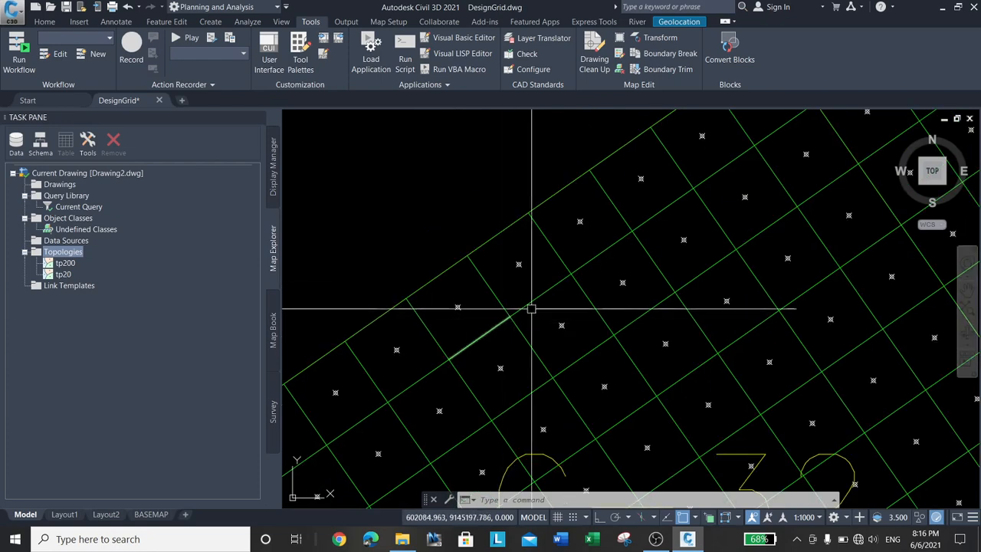
{"action": "mouse_move", "coordinate": [667, 255]}
{"action": "middle_mouse_down"}
{"action": "mouse_move", "coordinate": [447, 361]}
{"action": "mouse_move", "coordinate": [614, 289]}
{"action": "middle_mouse_up"}
{"action": "scroll", "coordinate": [576, 285], "scroll_direction": "down", "scroll_amount": 2}
{"action": "scroll", "coordinate": [591, 219], "scroll_direction": "down", "scroll_amount": 2}
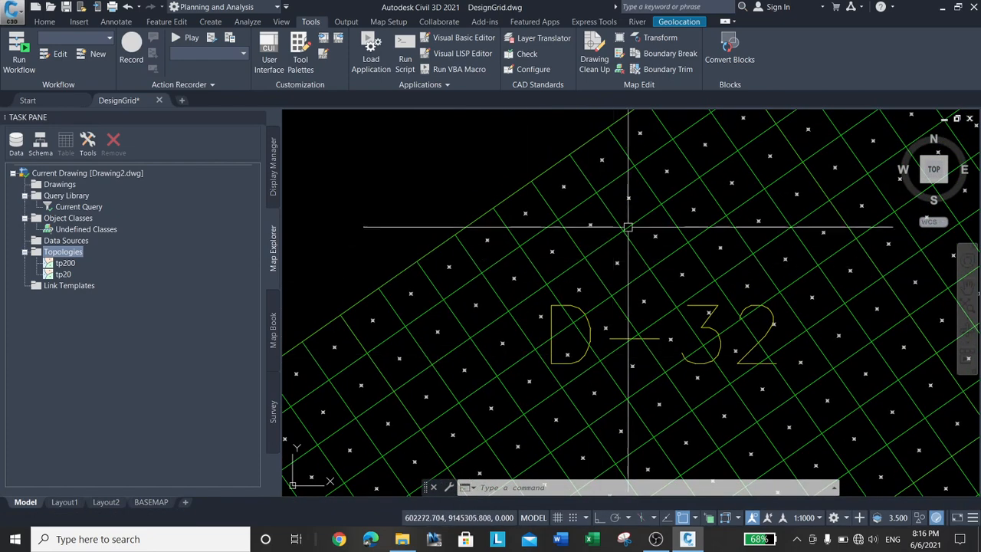
{"action": "mouse_move", "coordinate": [591, 219]}
{"action": "middle_mouse_down"}
{"action": "mouse_move", "coordinate": [486, 311]}
{"action": "mouse_move", "coordinate": [466, 284]}
{"action": "middle_mouse_up"}
{"action": "scroll", "coordinate": [612, 217], "scroll_direction": "up", "scroll_amount": 2}
{"action": "scroll", "coordinate": [612, 218], "scroll_direction": "up", "scroll_amount": 1}
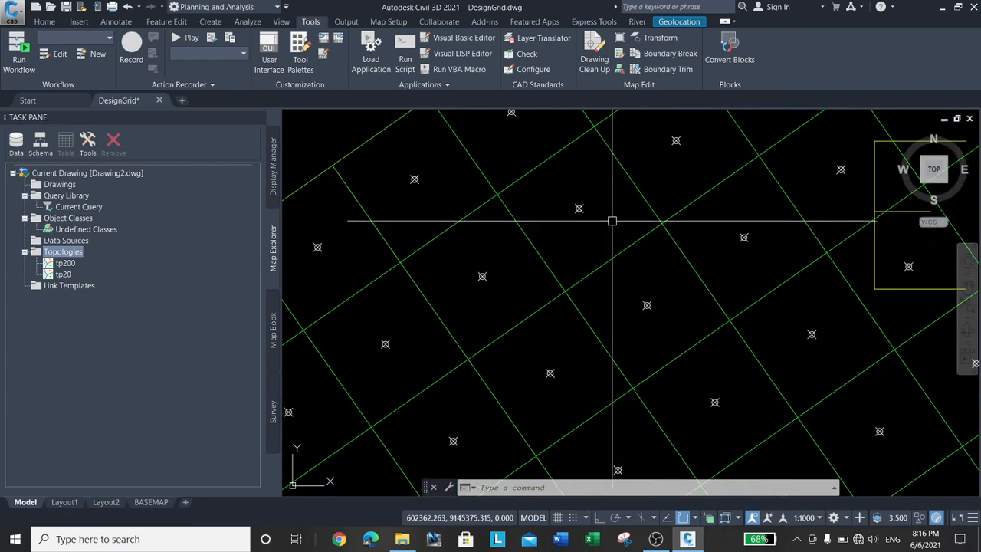
{"action": "scroll", "coordinate": [589, 199], "scroll_direction": "up", "scroll_amount": 1}
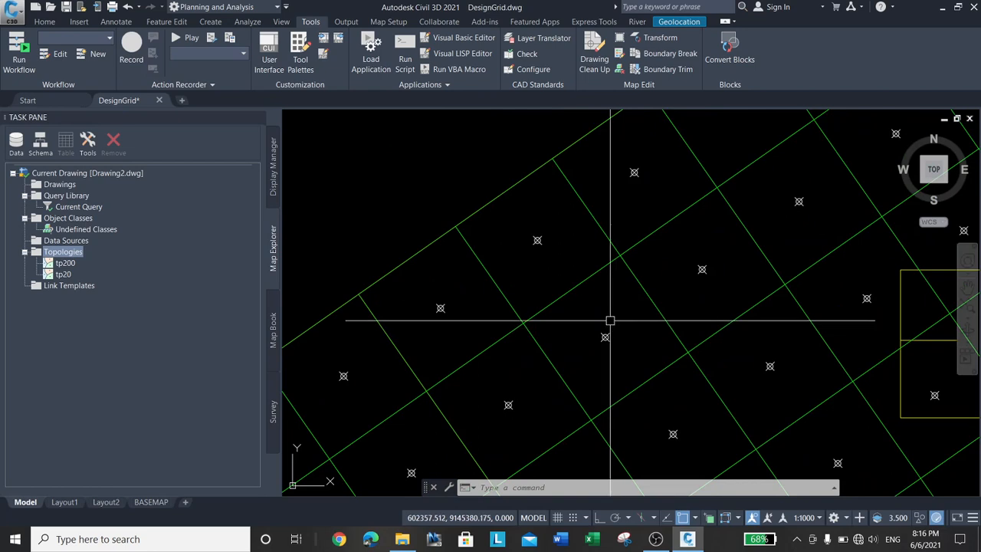
Step: Inspect the properties of one GRID-20 polyline on the grid's upper-left edge, and view the surrounding main grid labels
{"action": "left_click", "coordinate": [523, 178]}
{"action": "key", "text": "ctrl+1"}
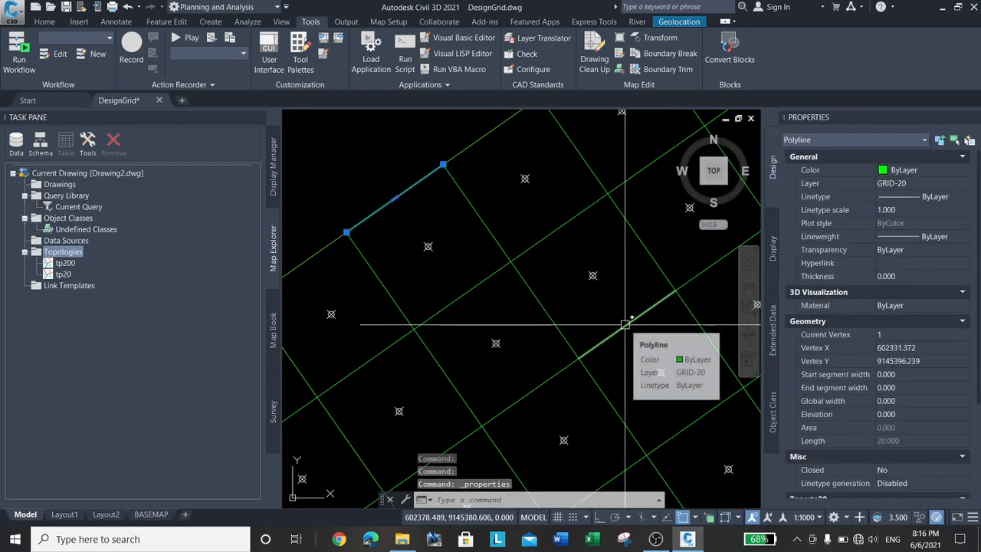
{"action": "left_click", "coordinate": [974, 118]}
{"action": "key", "text": "Escape"}
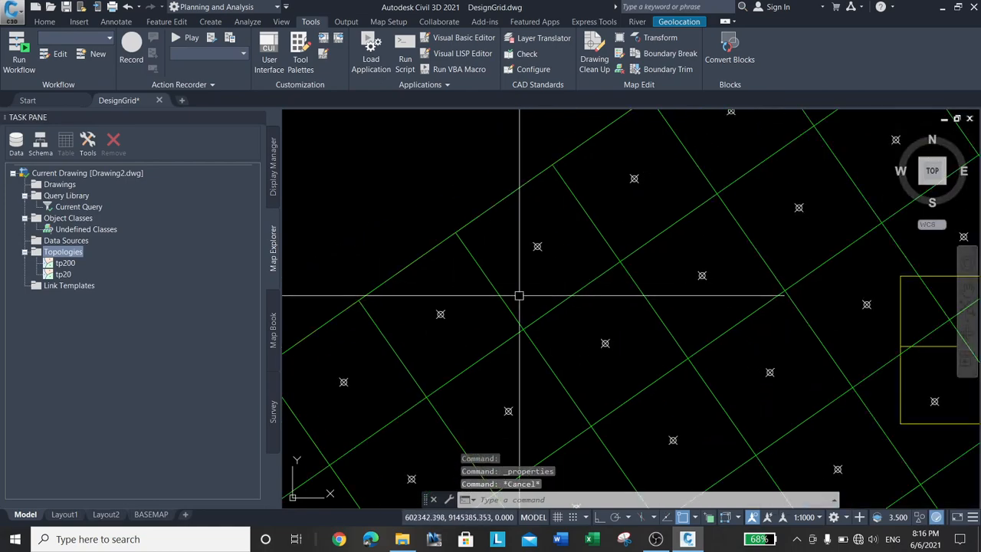
{"action": "scroll", "coordinate": [529, 284], "scroll_direction": "down", "scroll_amount": 6}
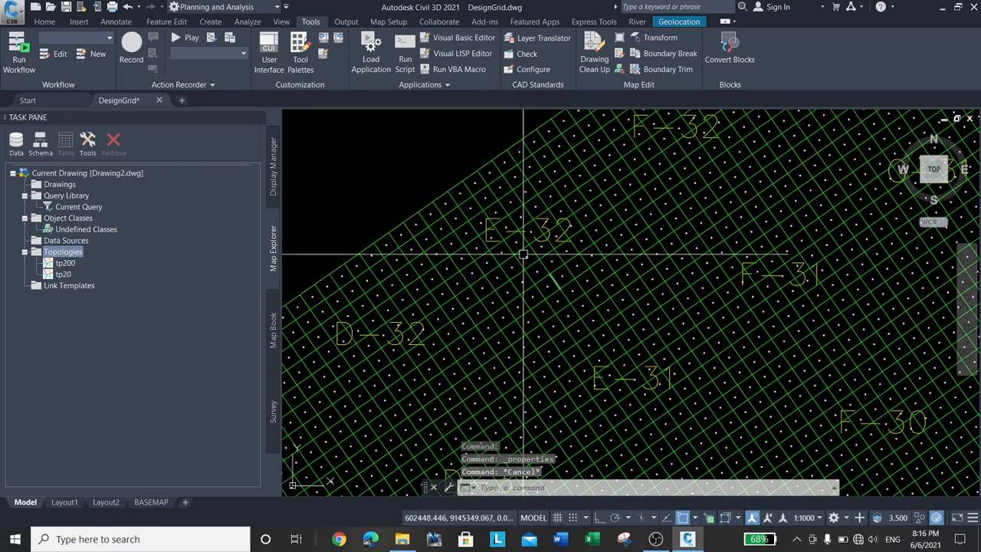
{"action": "middle_click_drag", "start_coordinate": [524, 254], "coordinate": [515, 294]}
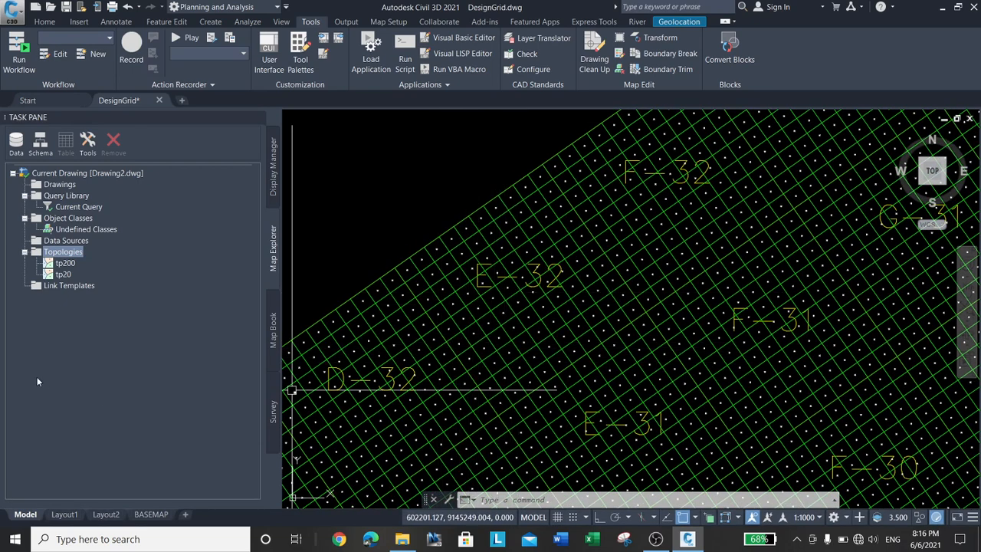
{"action": "left_click", "coordinate": [60, 276]}
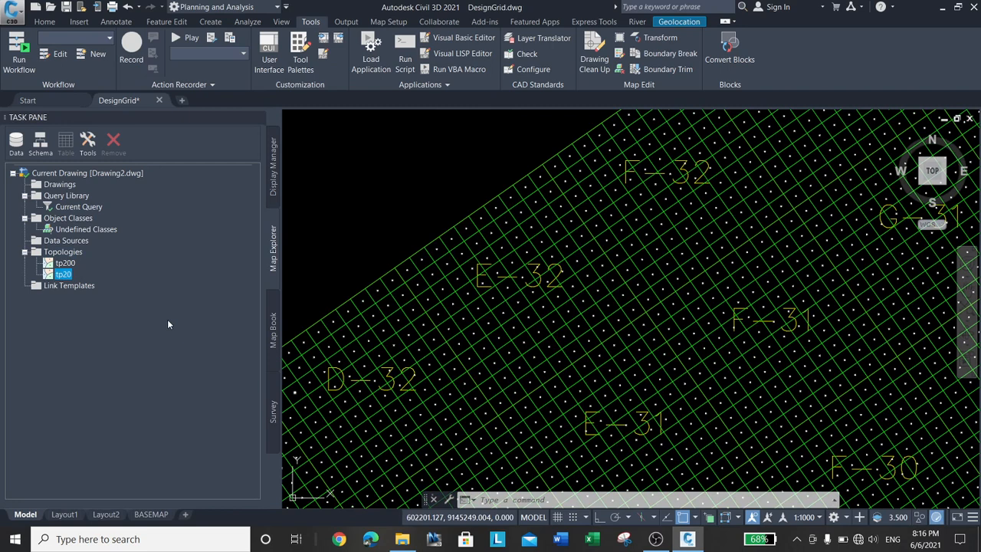
{"action": "key", "text": "Up"}
{"action": "left_click", "coordinate": [67, 276]}
{"action": "right_click", "coordinate": [67, 264]}
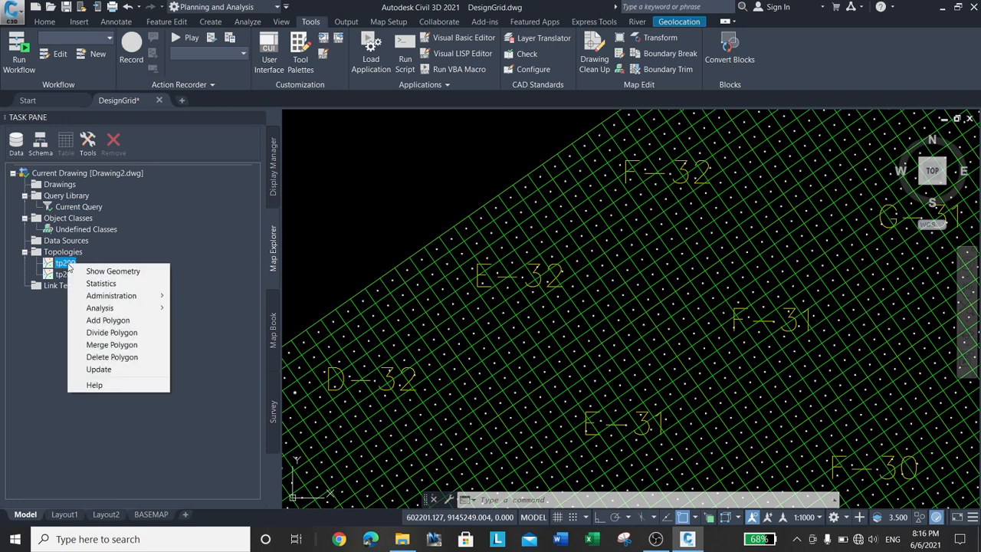
{"action": "mouse_move", "coordinate": [115, 308]}
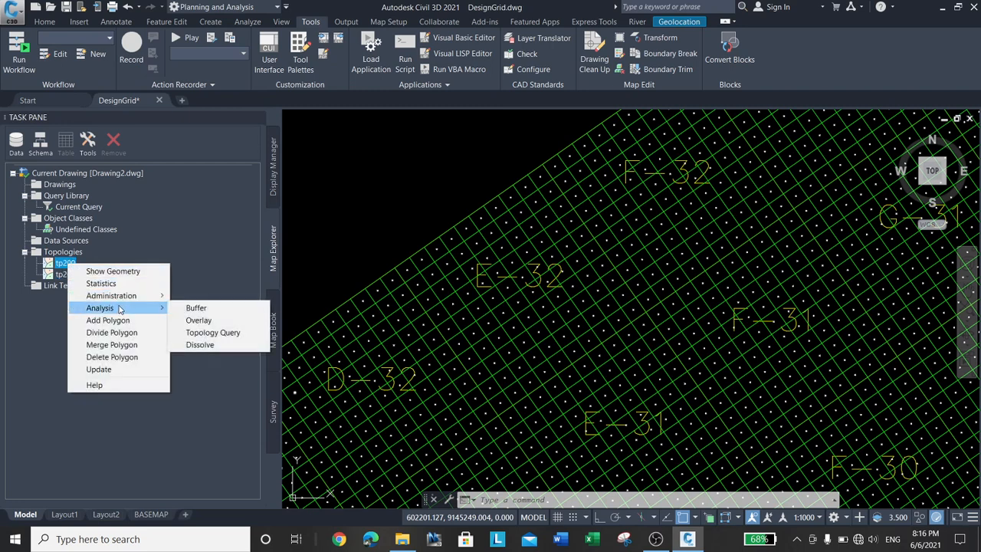
{"action": "left_click", "coordinate": [222, 332]}
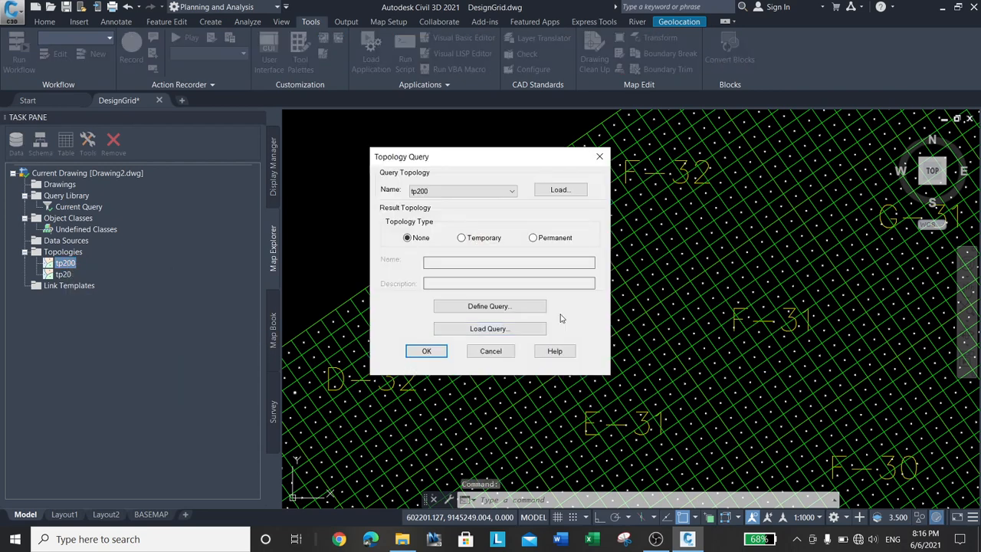
{"action": "left_click", "coordinate": [494, 351]}
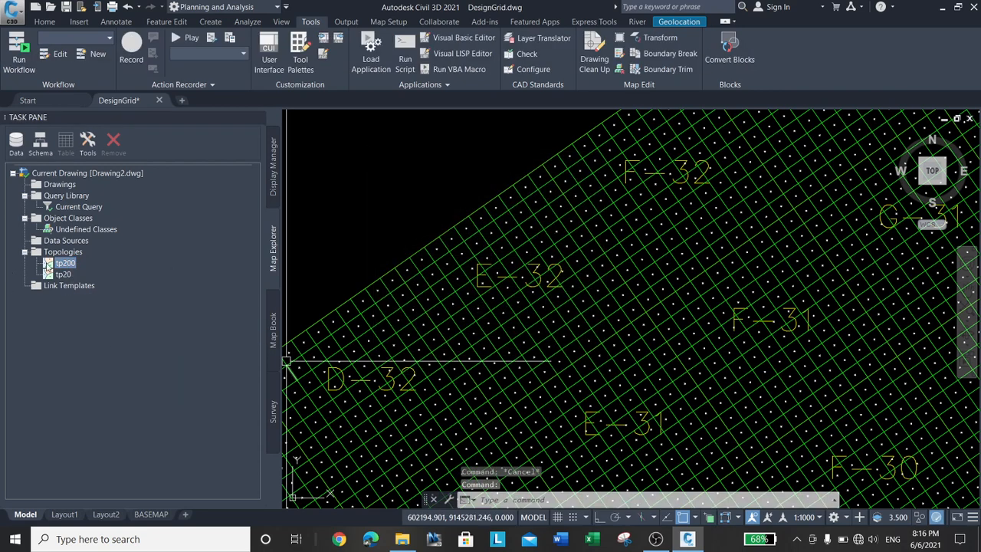
Step: Set up an Identity overlay analysis with tp200 as the source topology and tp20 as the overlay topology
{"action": "right_click", "coordinate": [63, 264]}
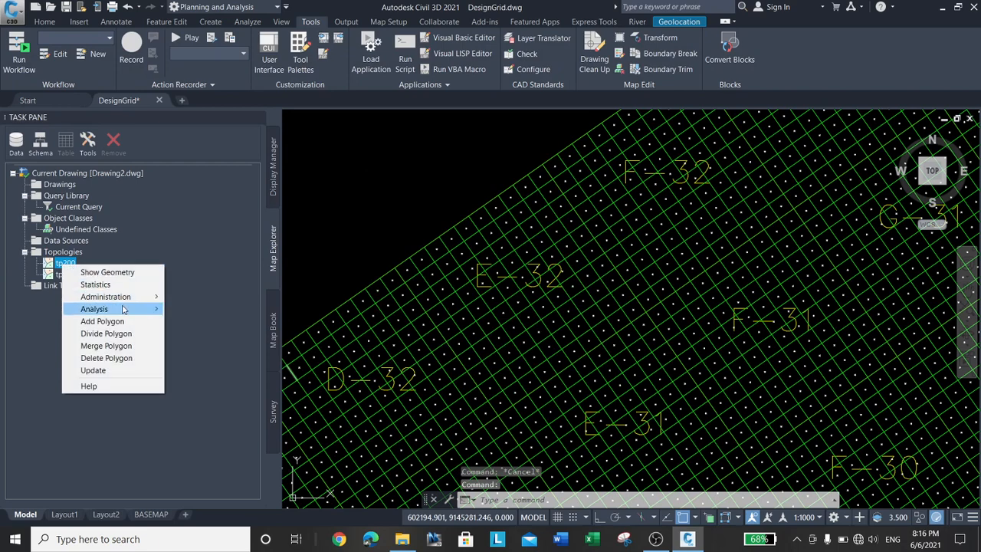
{"action": "mouse_move", "coordinate": [125, 309]}
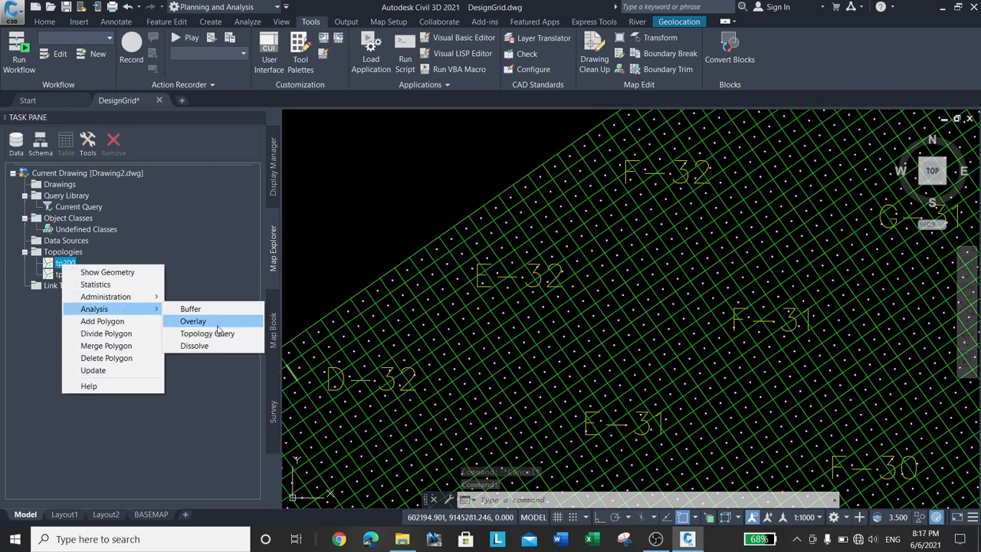
{"action": "left_click", "coordinate": [215, 323]}
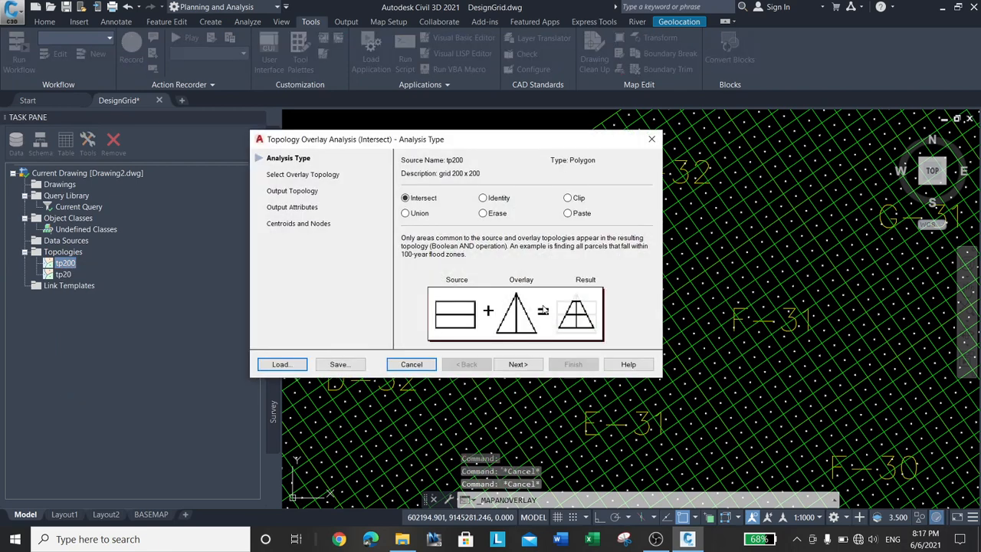
{"action": "left_click", "coordinate": [493, 199]}
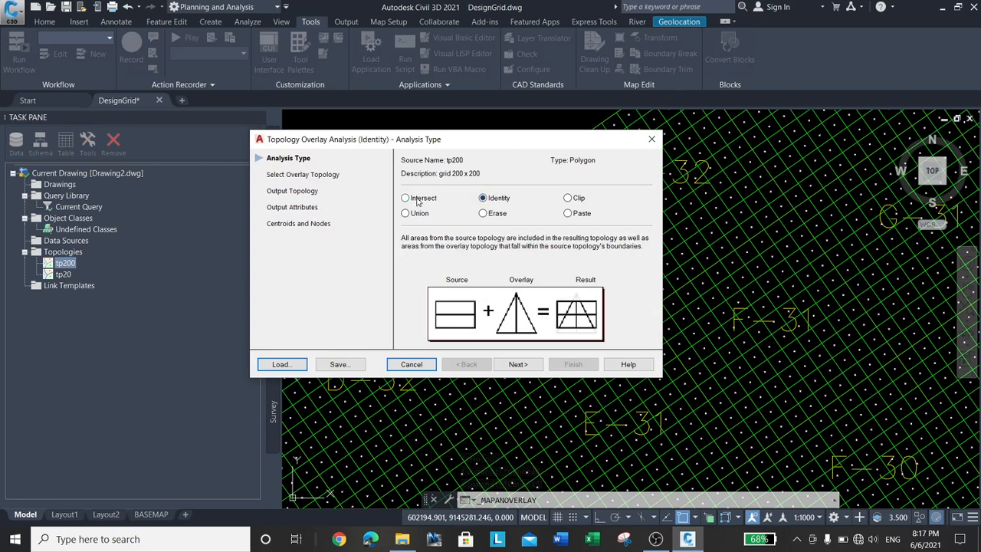
{"action": "left_click", "coordinate": [418, 199]}
{"action": "left_click", "coordinate": [500, 199]}
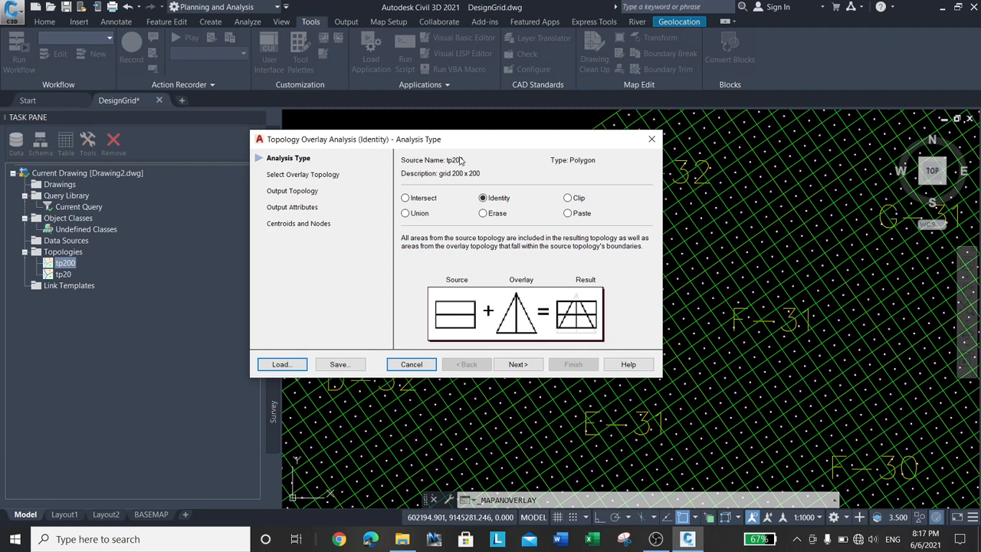
{"action": "left_click", "coordinate": [534, 367]}
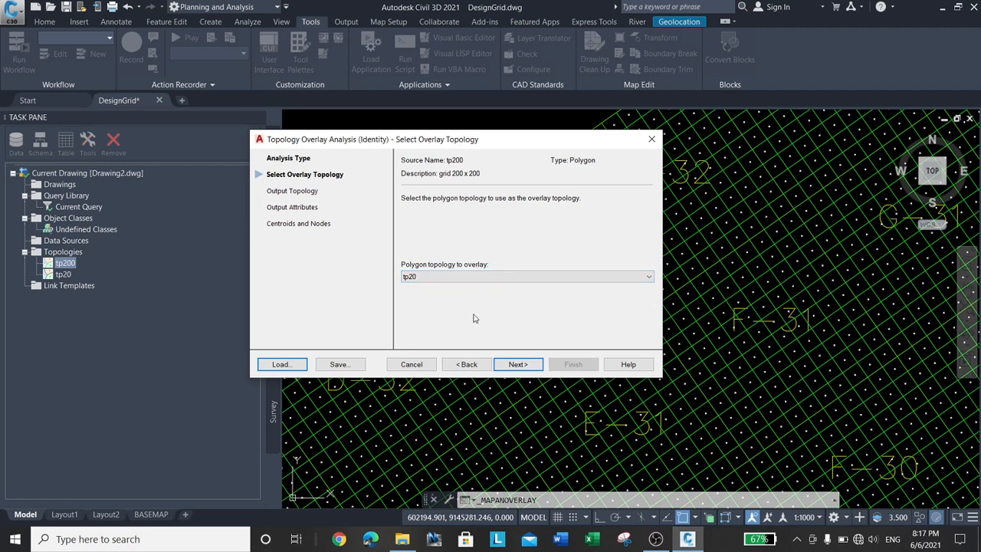
{"action": "left_click", "coordinate": [518, 365]}
Step: Name the output topology tp_int_20, describe it as "topology hasil overlay tp200 x tp20" and assign it to layer 0
{"action": "left_click", "coordinate": [424, 275]}
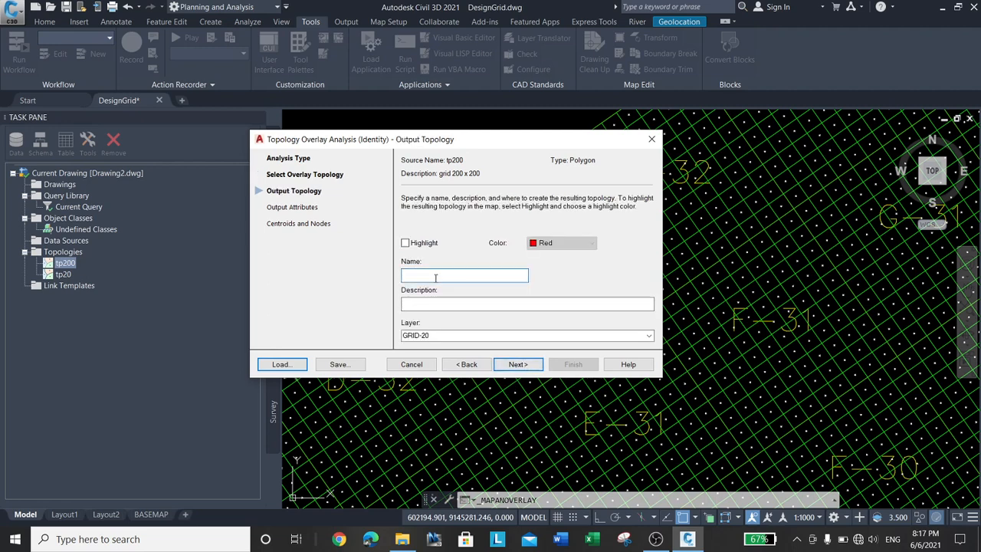
{"action": "type", "text": "tp_int_20"}
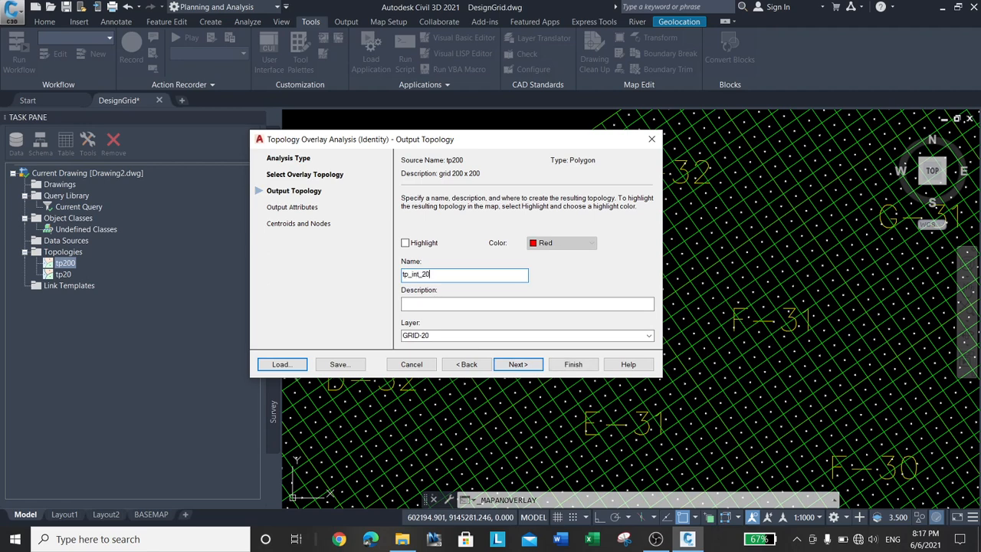
{"action": "left_click", "coordinate": [419, 305]}
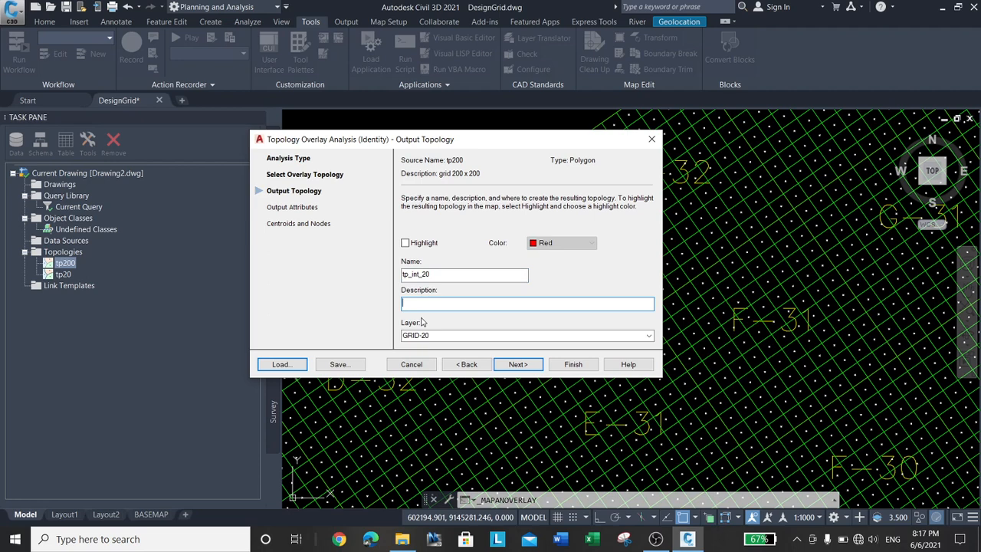
{"action": "type", "text": "to"}
{"action": "type", "text": "pology hasil overlay tp200 x tp20"}
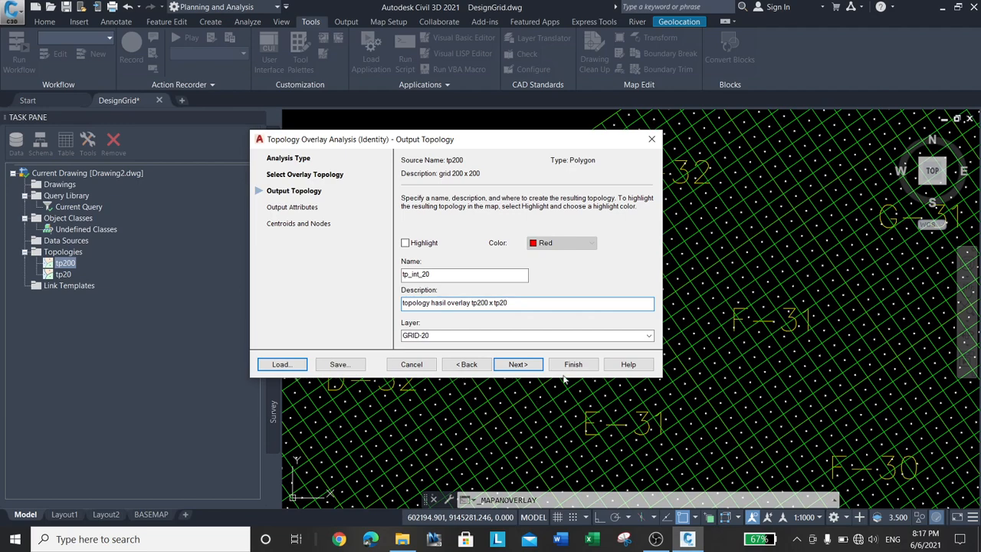
{"action": "key", "text": "Tab"}
{"action": "left_click", "coordinate": [650, 336]}
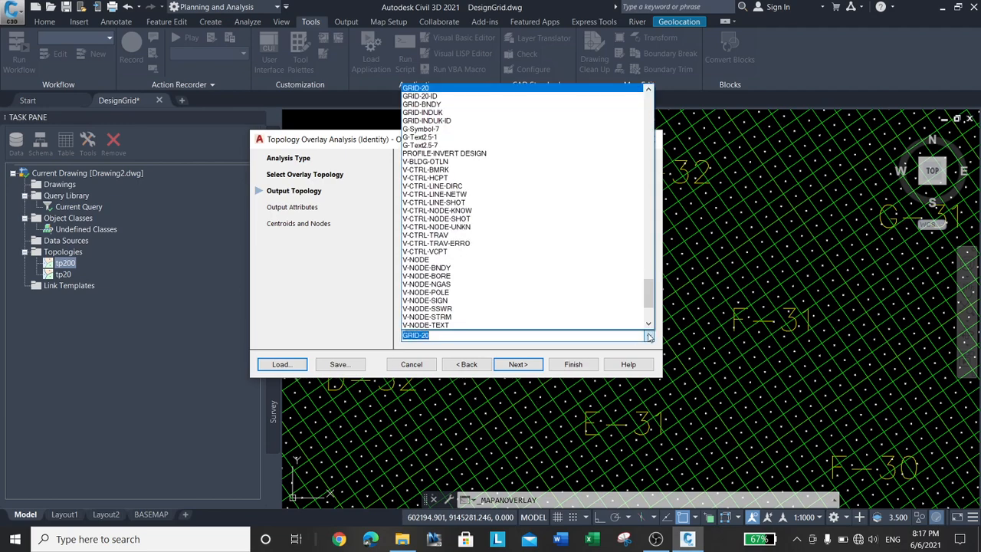
{"action": "mouse_move", "coordinate": [650, 298]}
{"action": "left_mouse_down"}
{"action": "mouse_move", "coordinate": [664, 101]}
{"action": "mouse_move", "coordinate": [664, 336]}
{"action": "mouse_move", "coordinate": [647, 80]}
{"action": "left_mouse_up"}
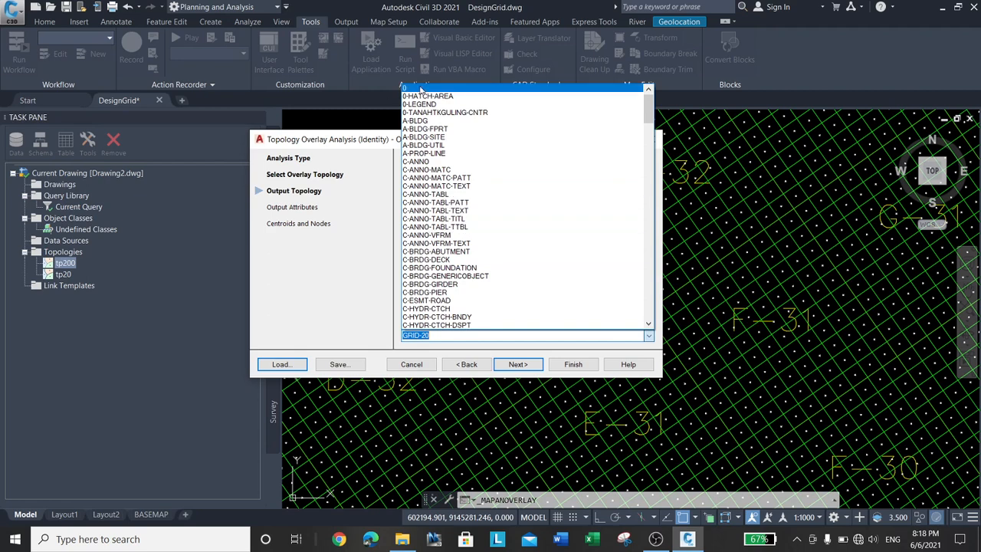
{"action": "left_click", "coordinate": [420, 89]}
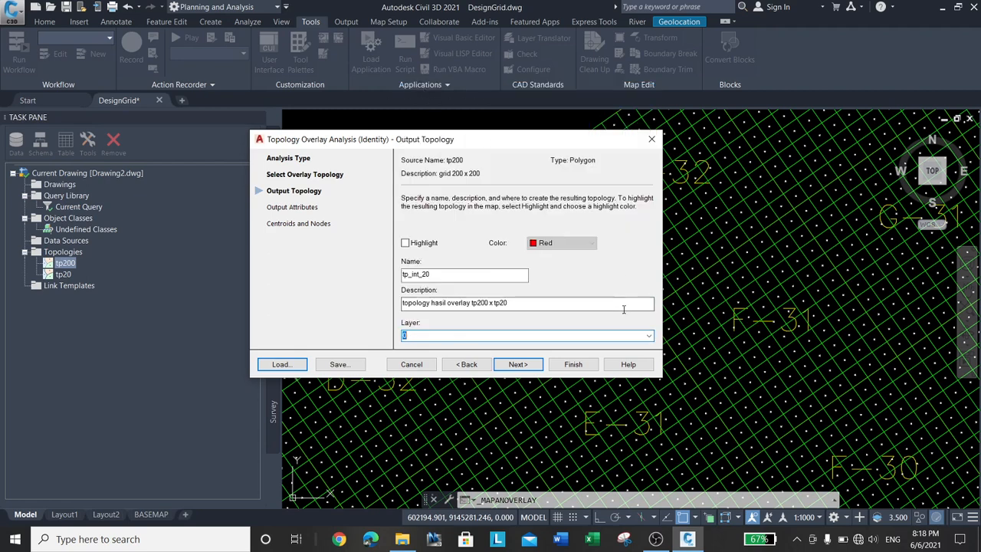
{"action": "left_click", "coordinate": [533, 369]}
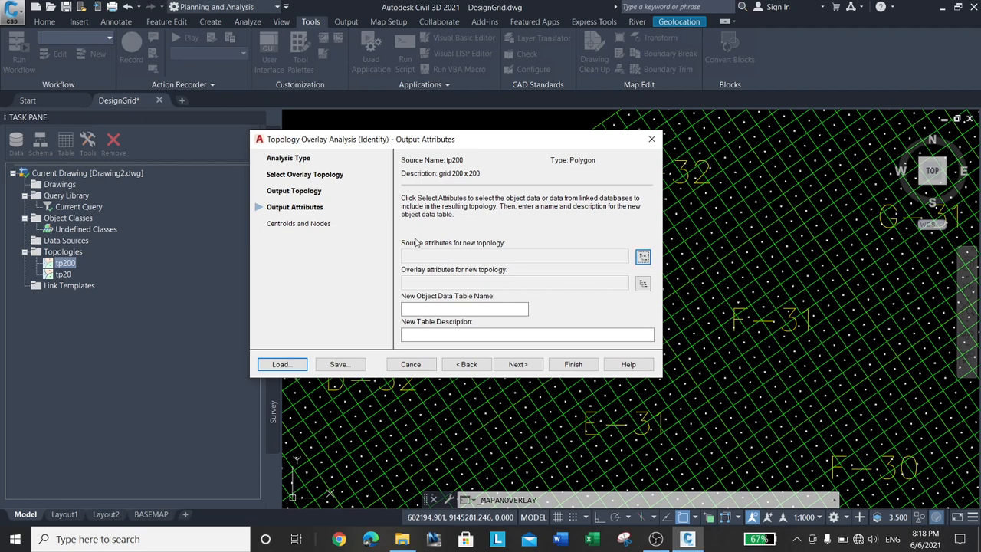
Step: Choose the STRING property as the source attribute for the new topology
{"action": "left_click", "coordinate": [643, 256]}
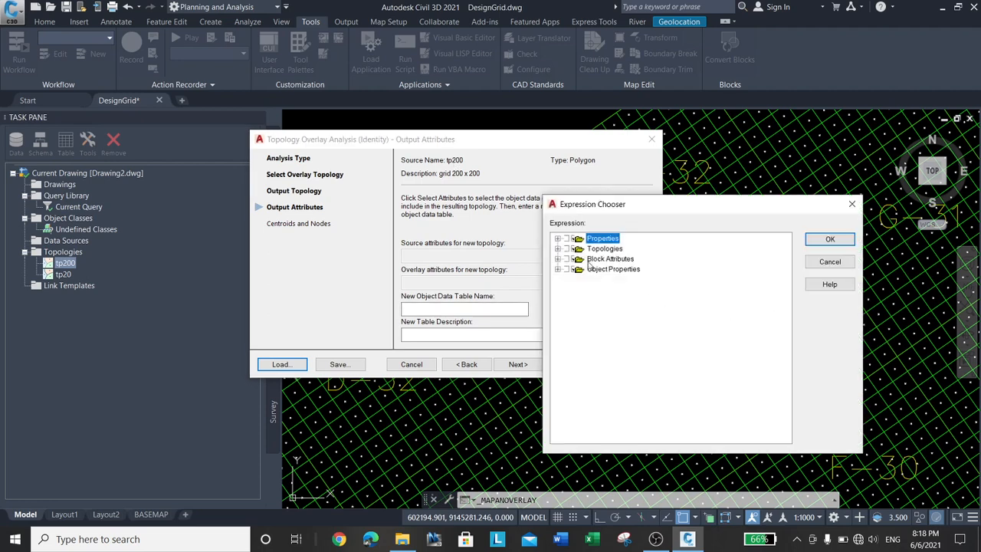
{"action": "left_click", "coordinate": [558, 238]}
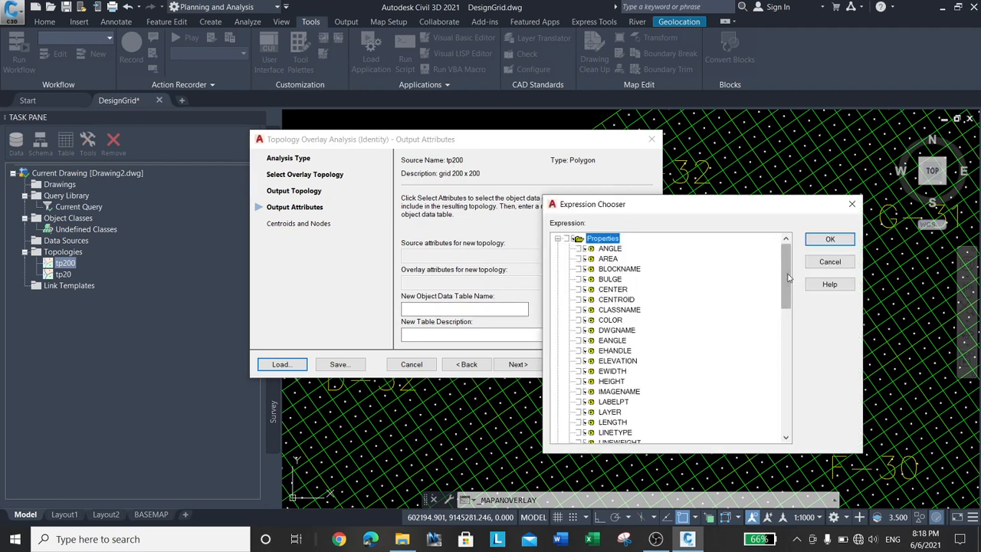
{"action": "left_click_drag", "start_coordinate": [788, 277], "coordinate": [794, 323]}
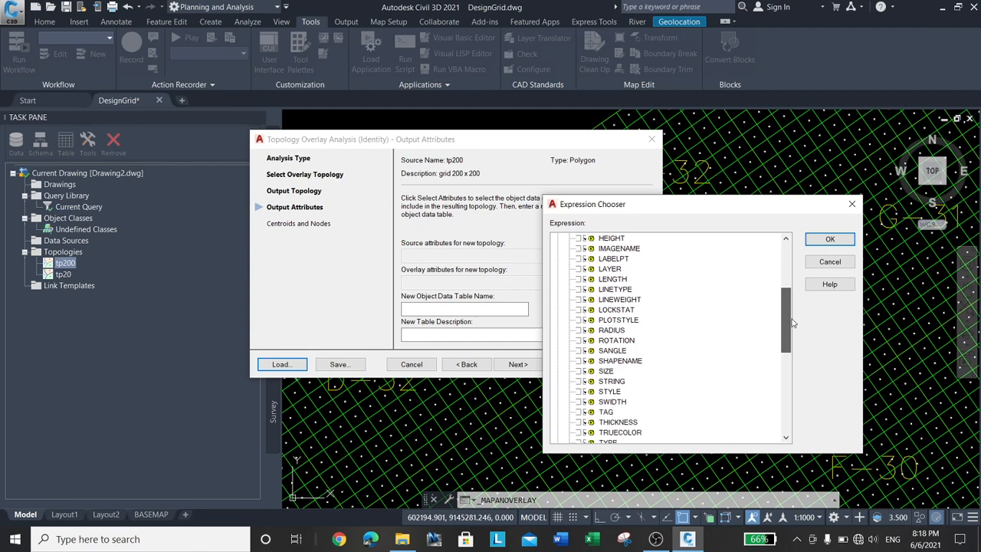
{"action": "left_click", "coordinate": [583, 381]}
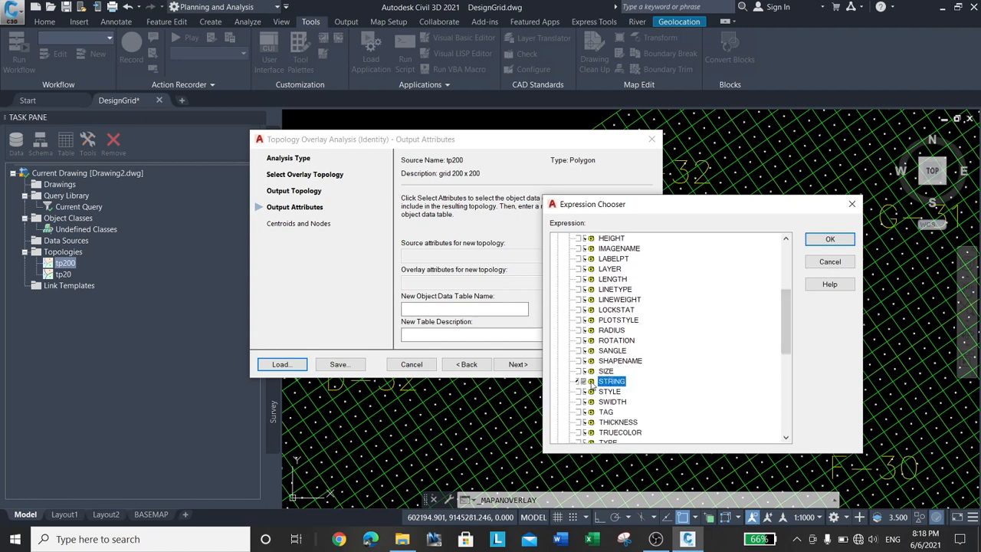
{"action": "left_click", "coordinate": [829, 239]}
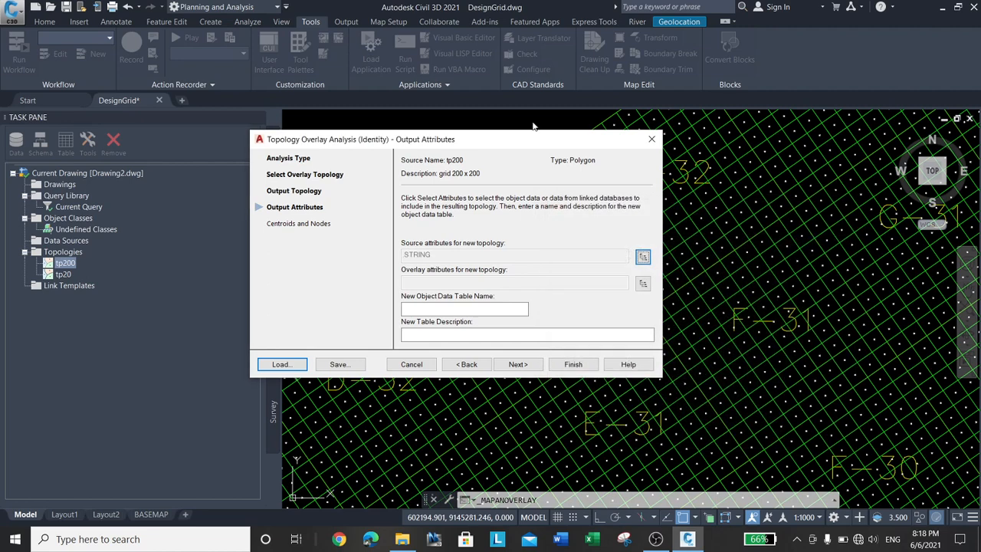
{"action": "left_click_drag", "start_coordinate": [528, 140], "coordinate": [516, 182]}
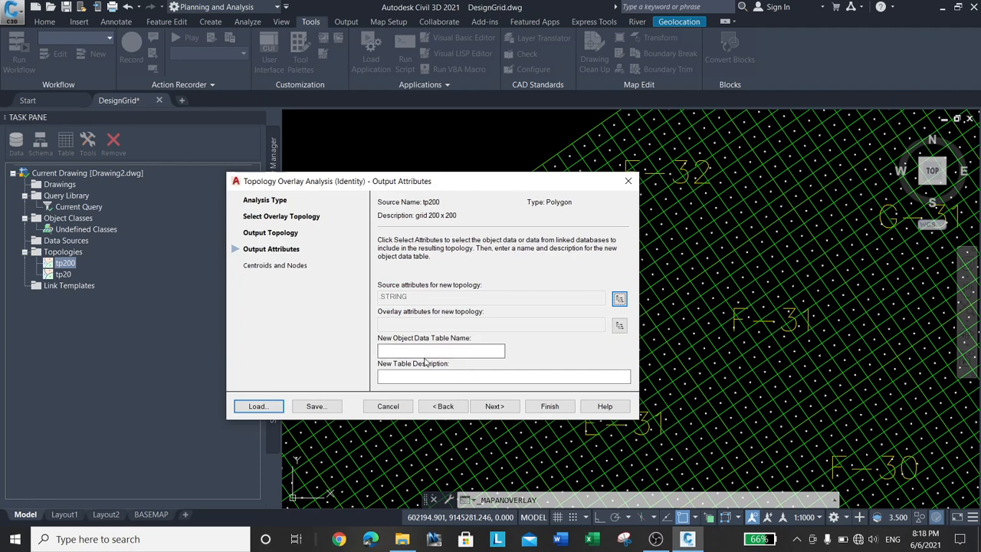
Step: Choose the polygon centroid ID of tp20 as the overlay attribute for the new topology
{"action": "left_click", "coordinate": [620, 327]}
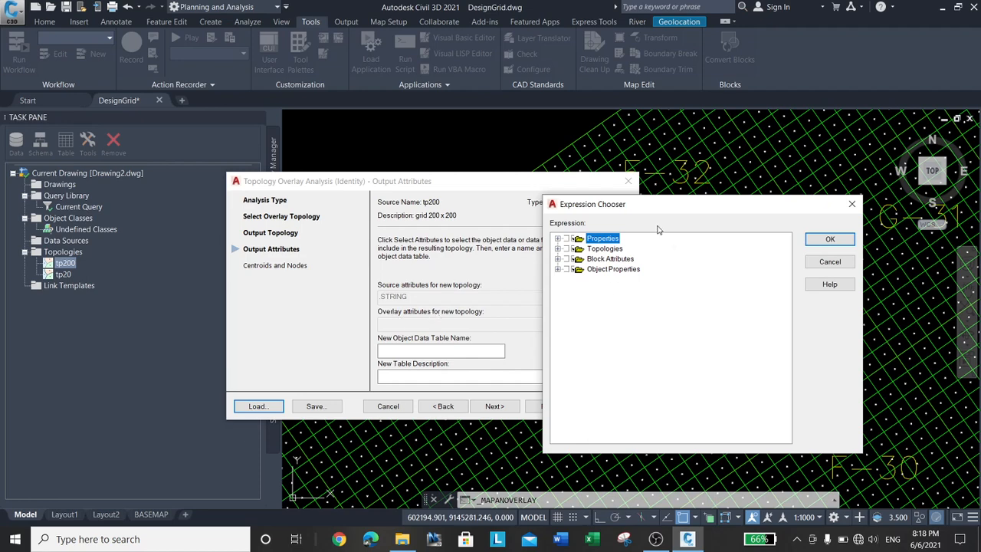
{"action": "mouse_move", "coordinate": [661, 209]}
{"action": "left_mouse_down"}
{"action": "mouse_move", "coordinate": [665, 271]}
{"action": "mouse_move", "coordinate": [670, 211]}
{"action": "left_mouse_up"}
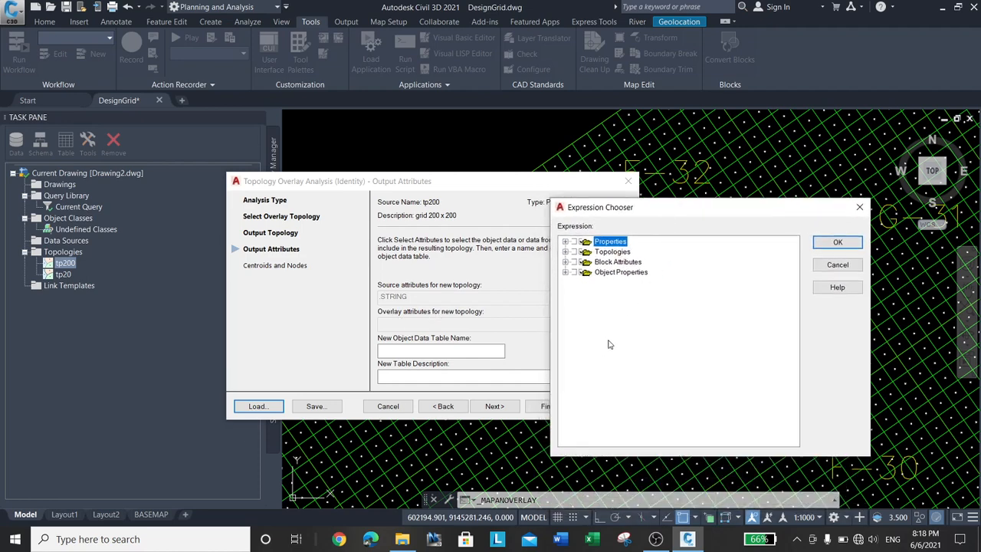
{"action": "left_click", "coordinate": [565, 251]}
{"action": "left_click", "coordinate": [576, 263]}
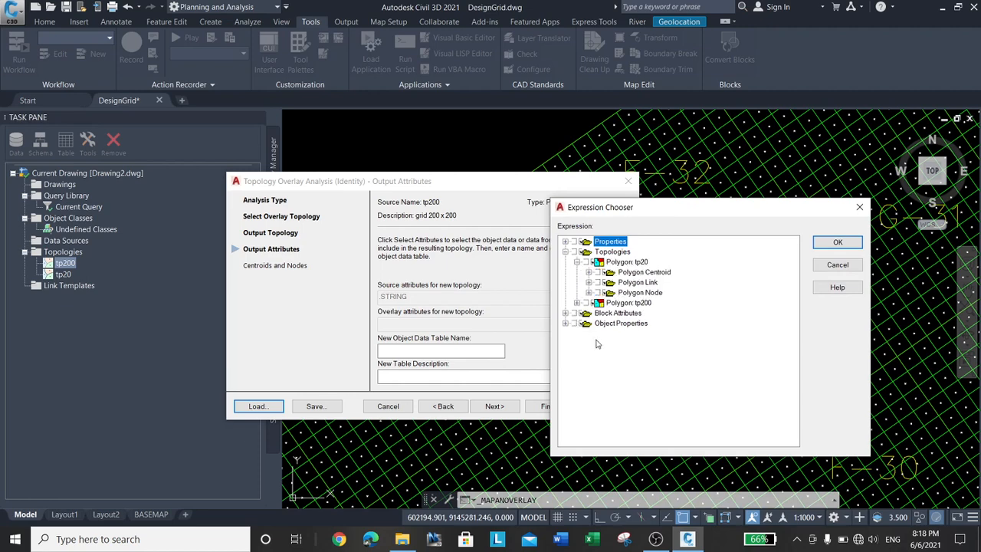
{"action": "left_click", "coordinate": [588, 272]}
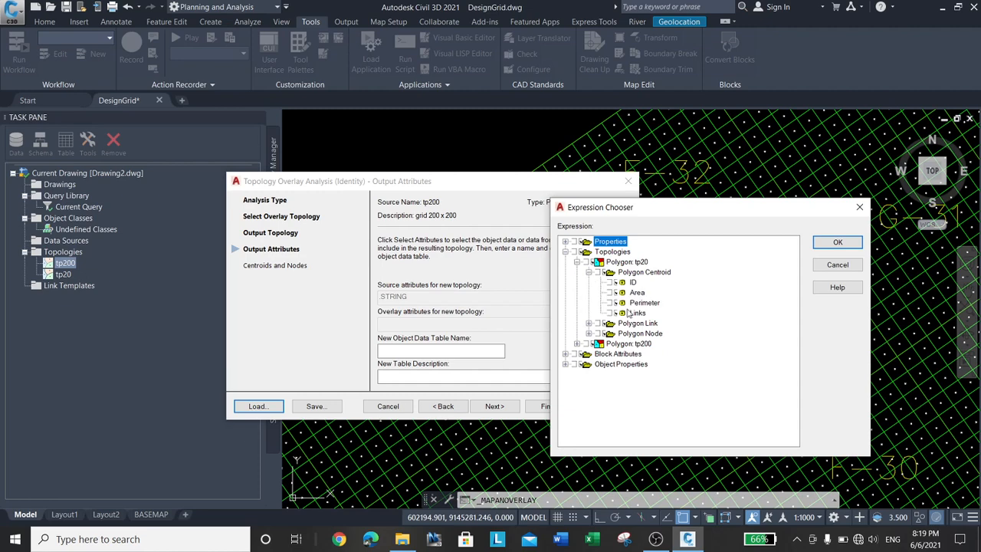
{"action": "left_click", "coordinate": [615, 282]}
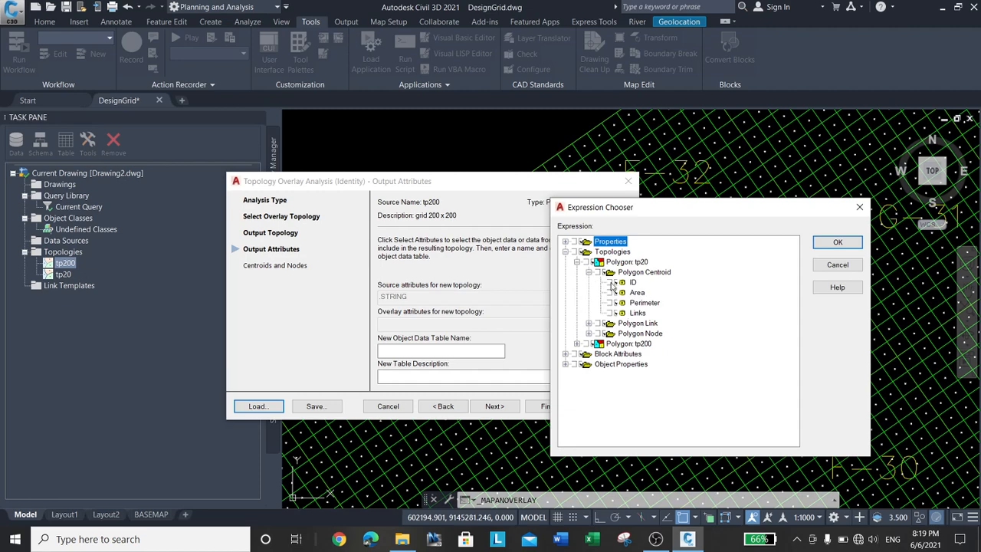
{"action": "left_click", "coordinate": [837, 242]}
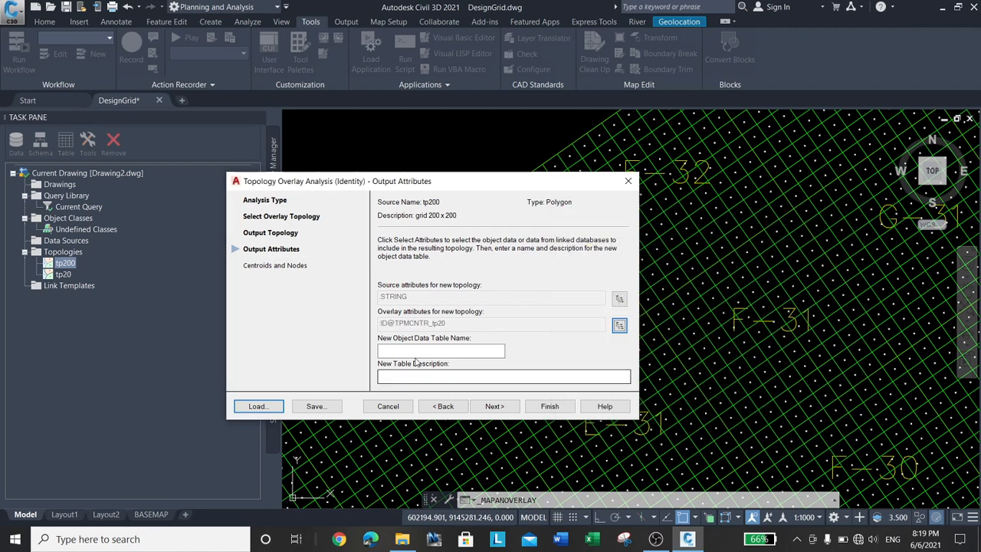
Step: Name the new object data table od_int_tp200xtp20, describe it as "object data hasil overlay tp200 dan tp 20" and run the overlay
{"action": "left_click", "coordinate": [441, 350]}
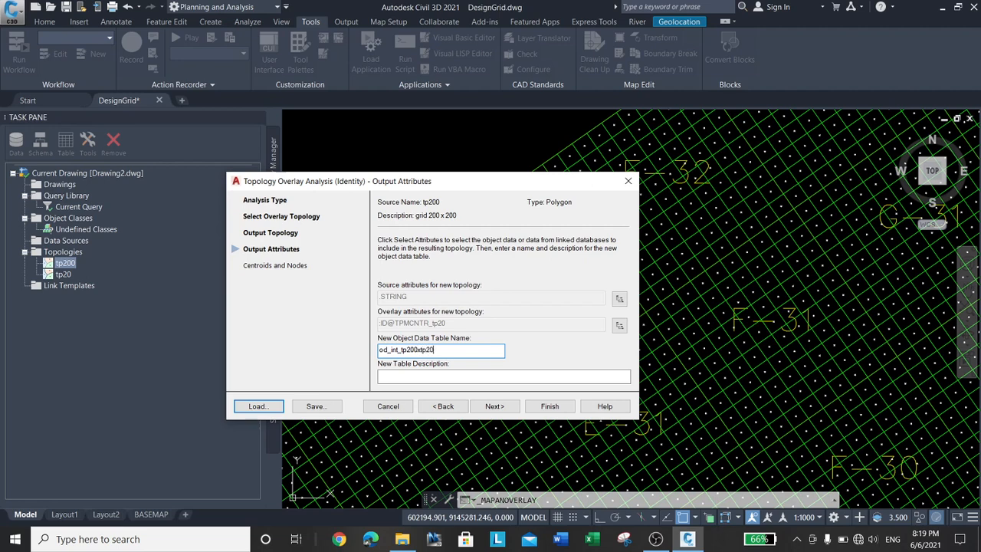
{"action": "left_click", "coordinate": [414, 378]}
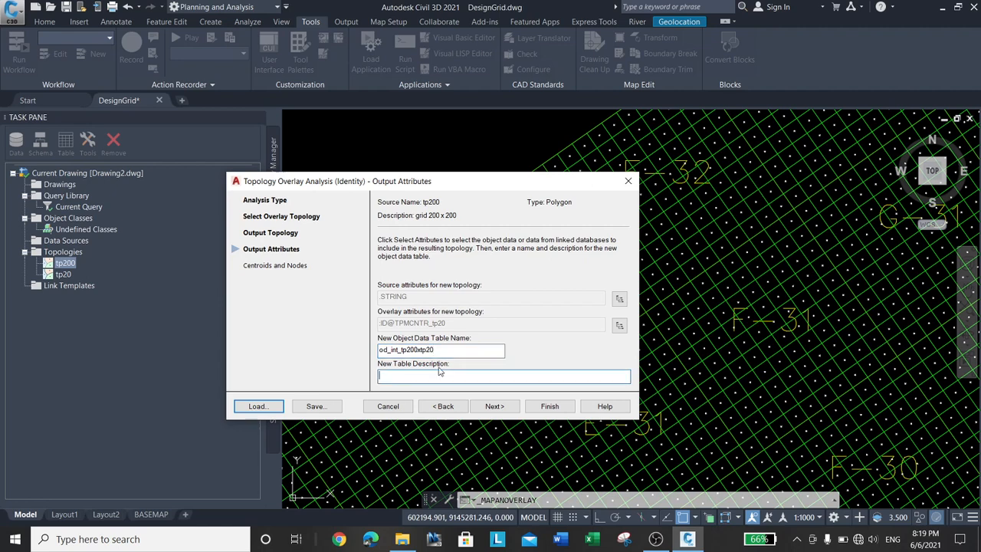
{"action": "type", "text": "object data hasil overlay tp200 dan tp 20"}
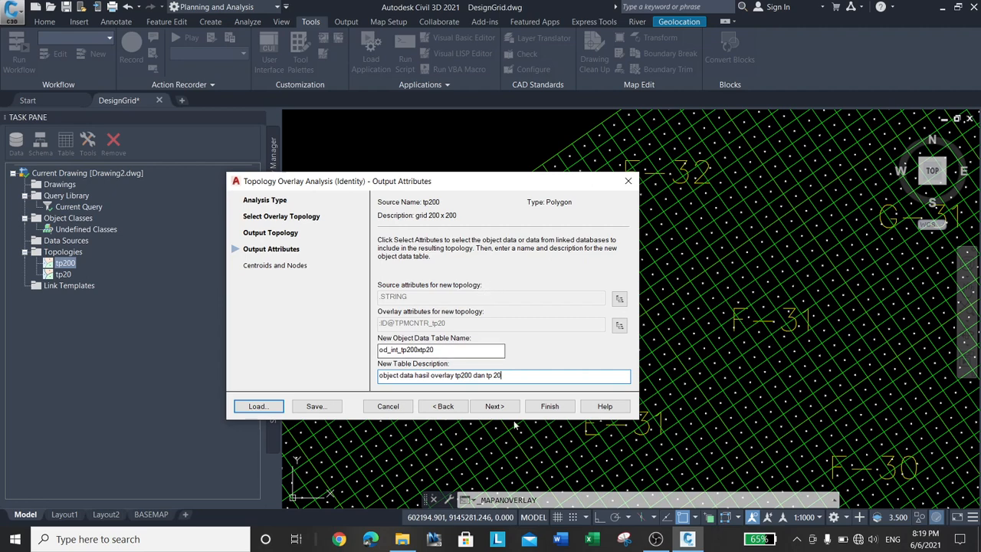
{"action": "left_click", "coordinate": [495, 406]}
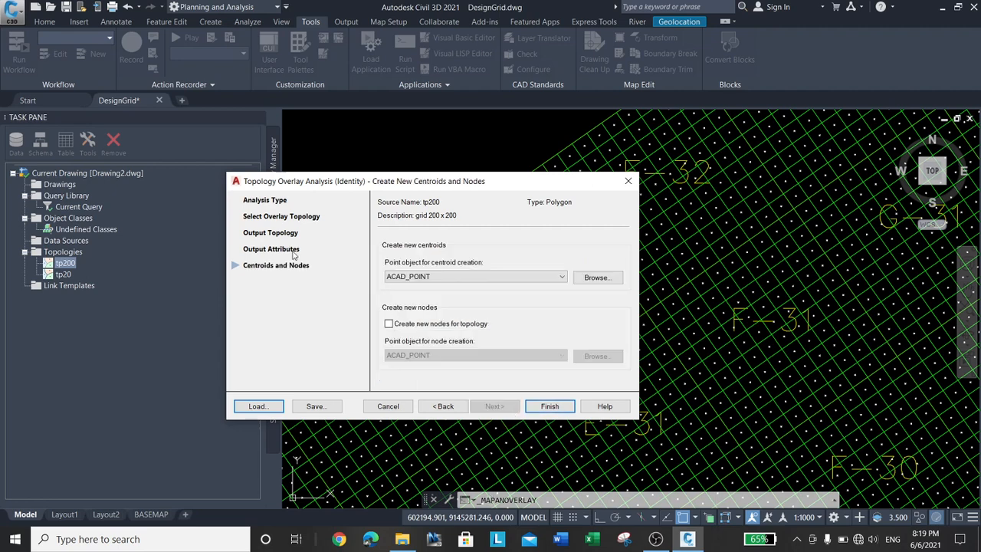
{"action": "left_click", "coordinate": [561, 410]}
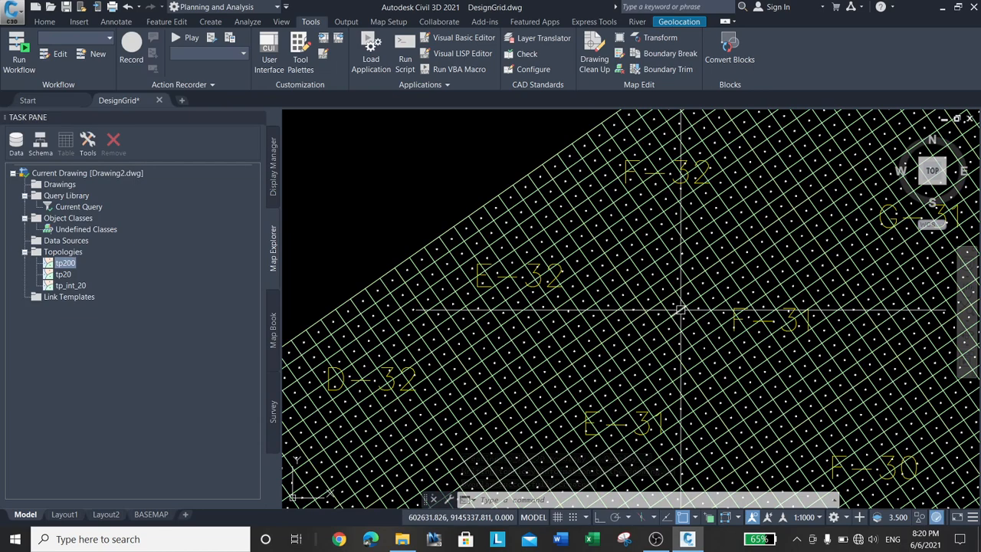
Step: Turn off all layers in the GRID layer filter
{"action": "scroll", "coordinate": [529, 192], "scroll_direction": "down", "scroll_amount": 2}
{"action": "scroll", "coordinate": [517, 203], "scroll_direction": "down", "scroll_amount": 5}
{"action": "scroll", "coordinate": [517, 202], "scroll_direction": "up", "scroll_amount": 3}
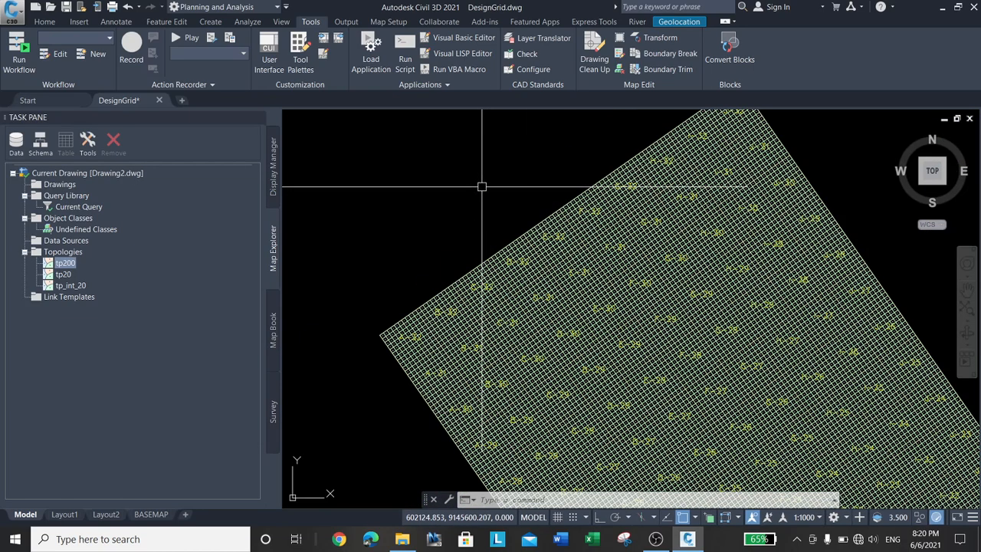
{"action": "type", "text": "la"}
{"action": "key", "text": "Return"}
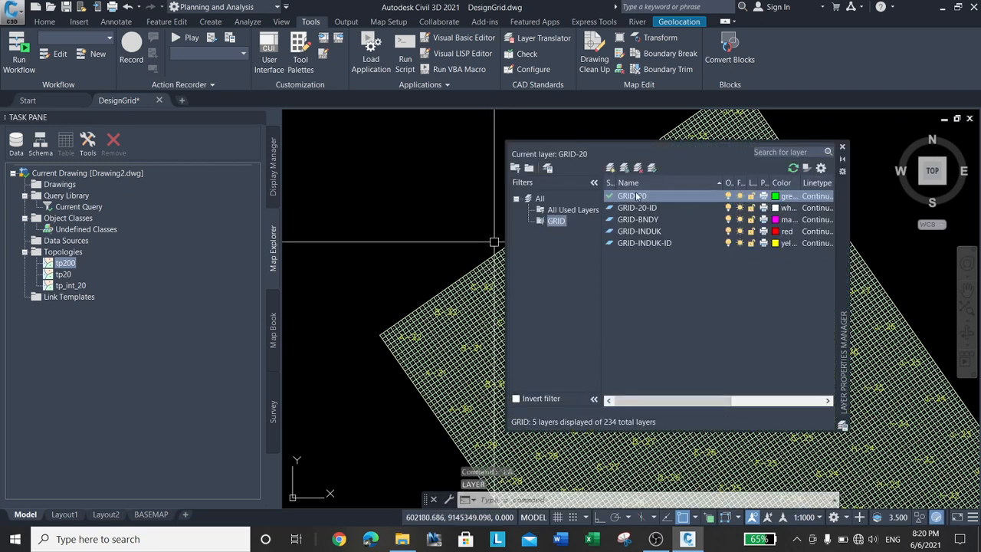
{"action": "left_click", "coordinate": [558, 222]}
{"action": "right_click", "coordinate": [560, 223]}
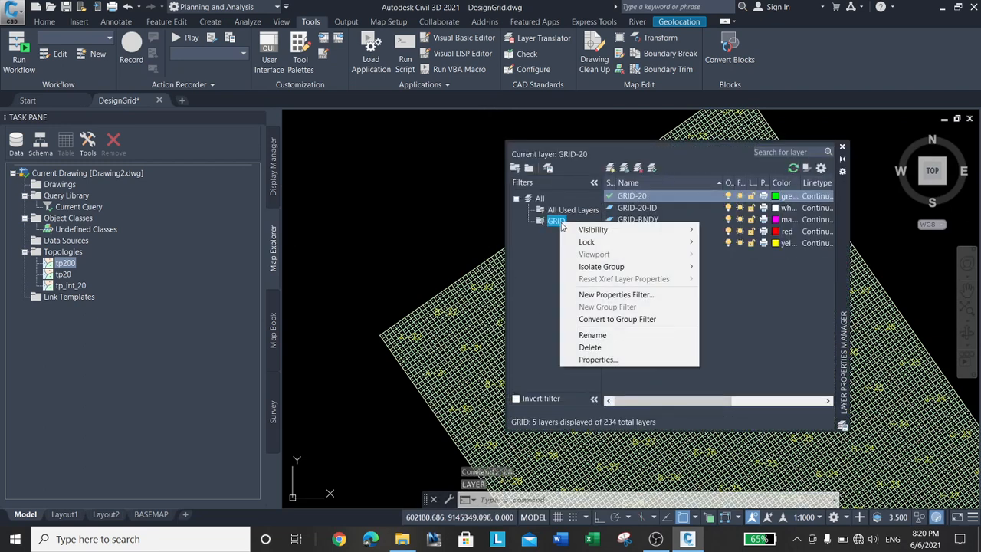
{"action": "mouse_move", "coordinate": [603, 237]}
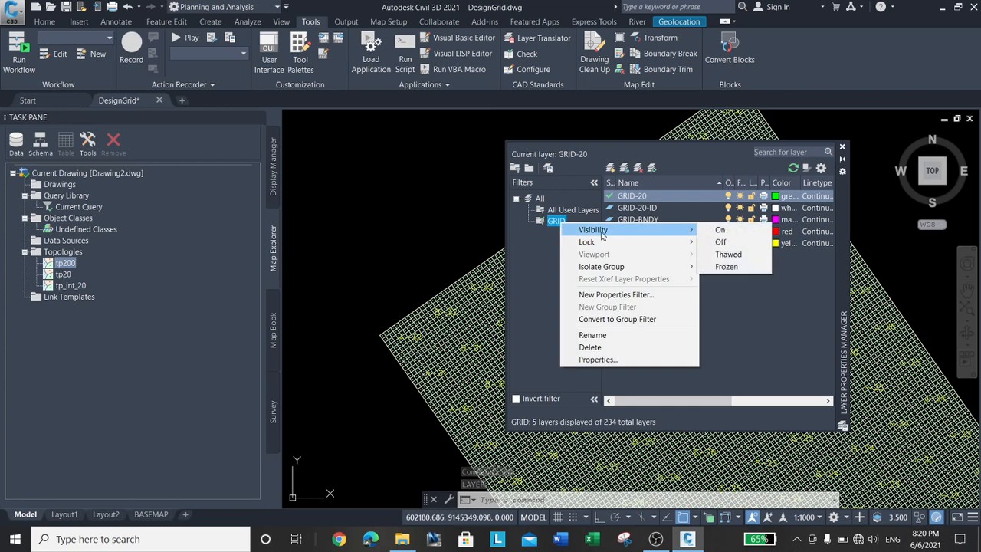
{"action": "left_click", "coordinate": [757, 242]}
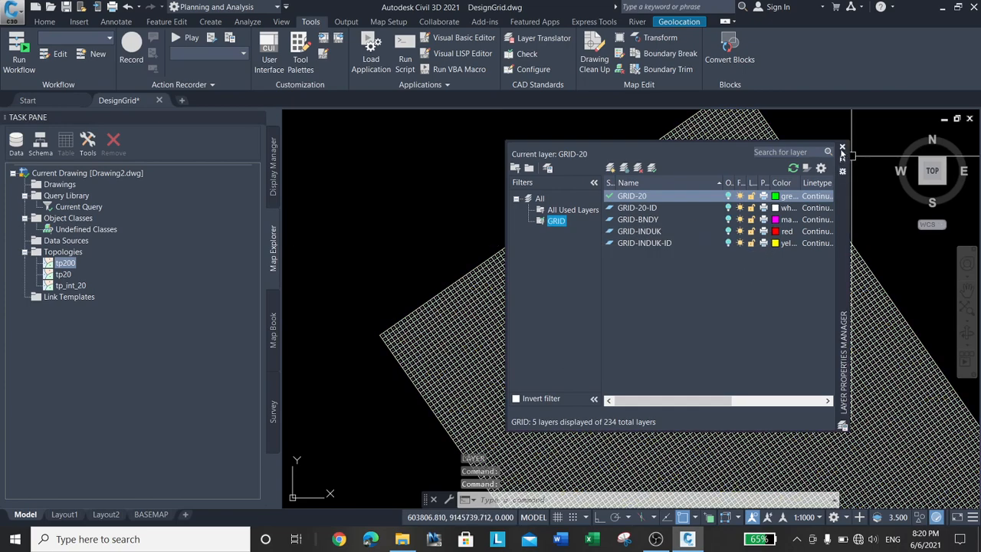
{"action": "left_click", "coordinate": [843, 146]}
Step: Inspect the object data and topology properties of one tp_int_20 centroid point near the grid's upper-left edge
{"action": "scroll", "coordinate": [649, 265], "scroll_direction": "up", "scroll_amount": 3}
{"action": "scroll", "coordinate": [425, 267], "scroll_direction": "up", "scroll_amount": 5}
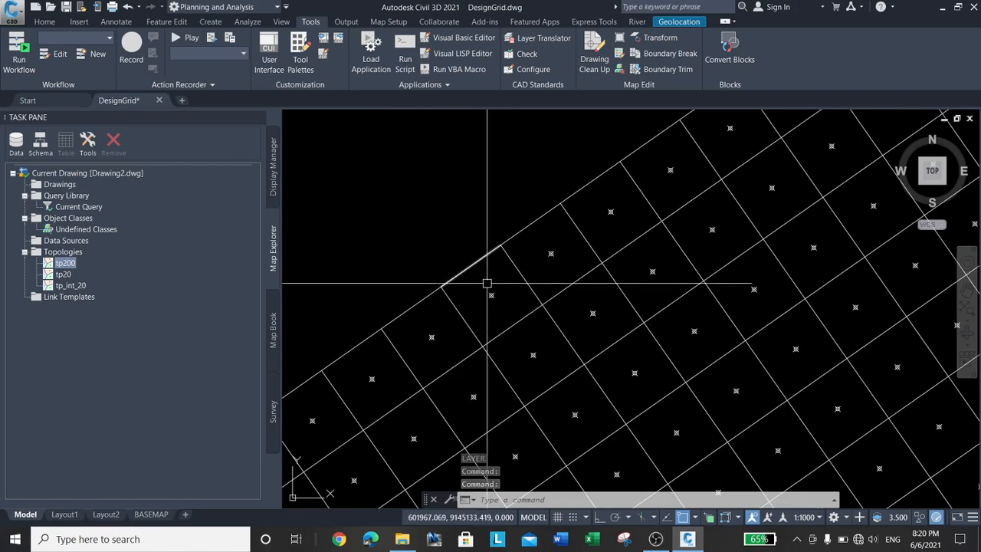
{"action": "scroll", "coordinate": [478, 276], "scroll_direction": "down", "scroll_amount": 4}
{"action": "scroll", "coordinate": [469, 222], "scroll_direction": "down", "scroll_amount": 6}
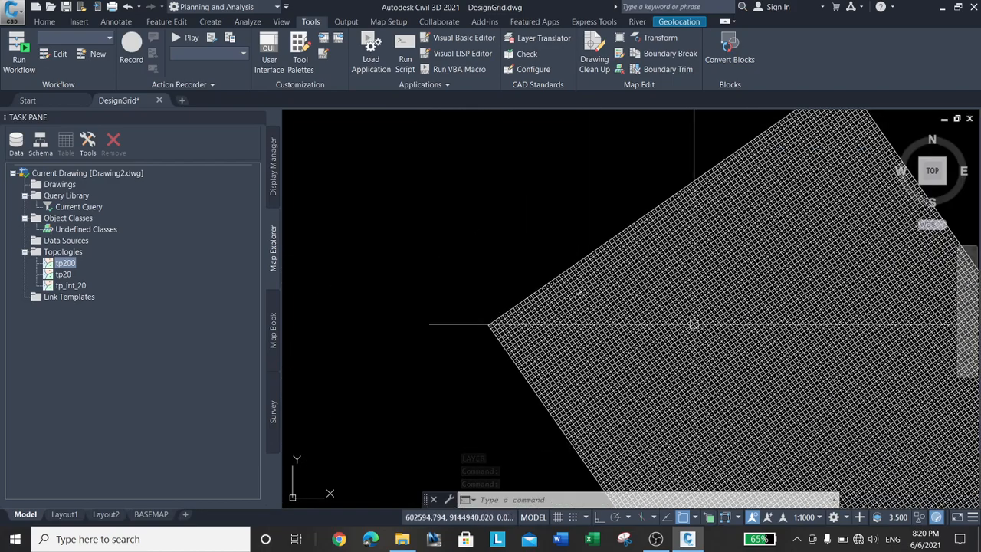
{"action": "scroll", "coordinate": [449, 307], "scroll_direction": "up", "scroll_amount": 8}
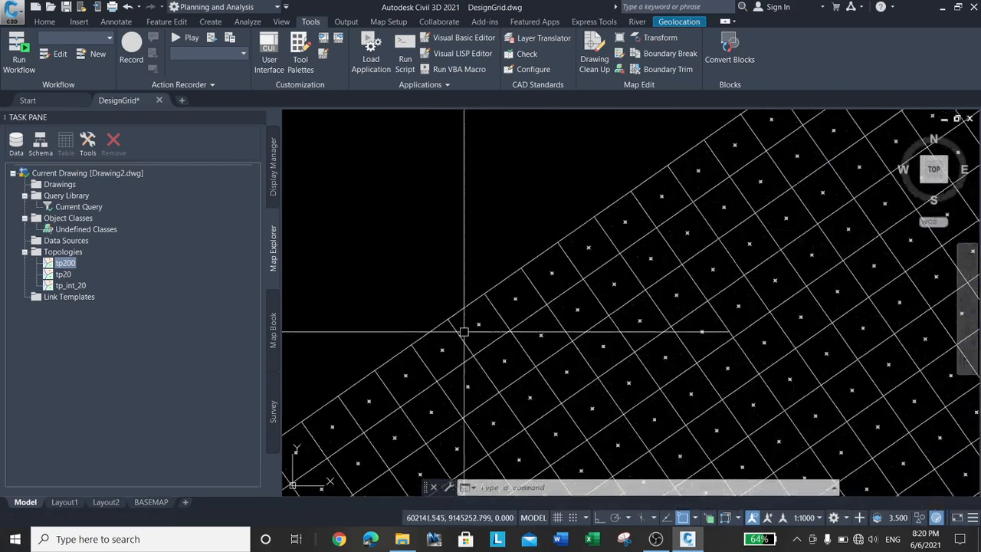
{"action": "left_click", "coordinate": [518, 300]}
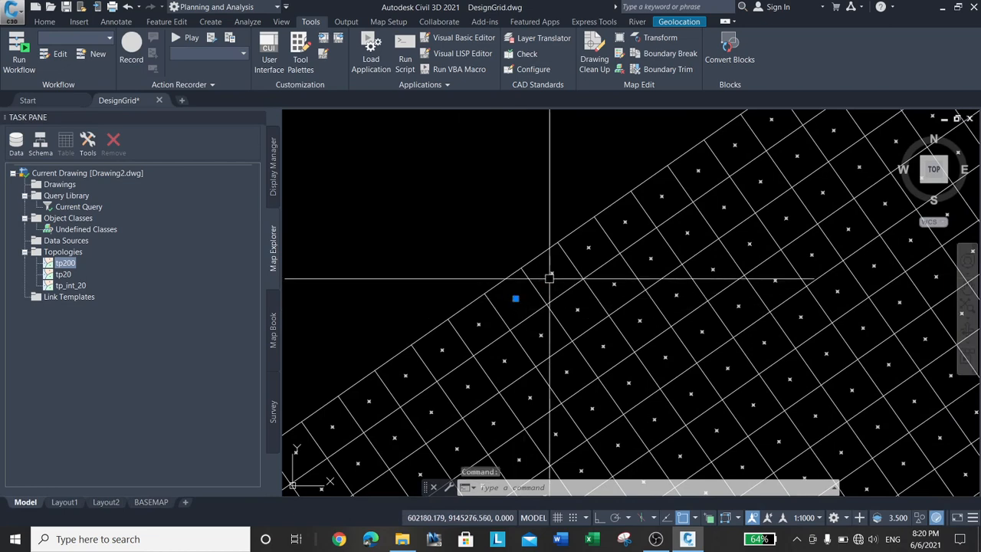
{"action": "key", "text": "ctrl+1"}
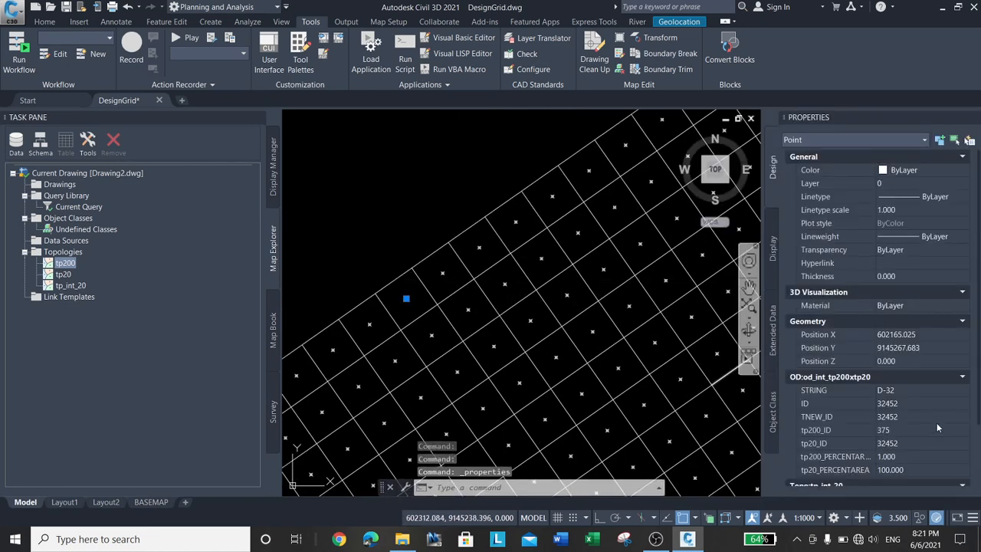
{"action": "scroll", "coordinate": [881, 399], "scroll_direction": "down", "scroll_amount": 3}
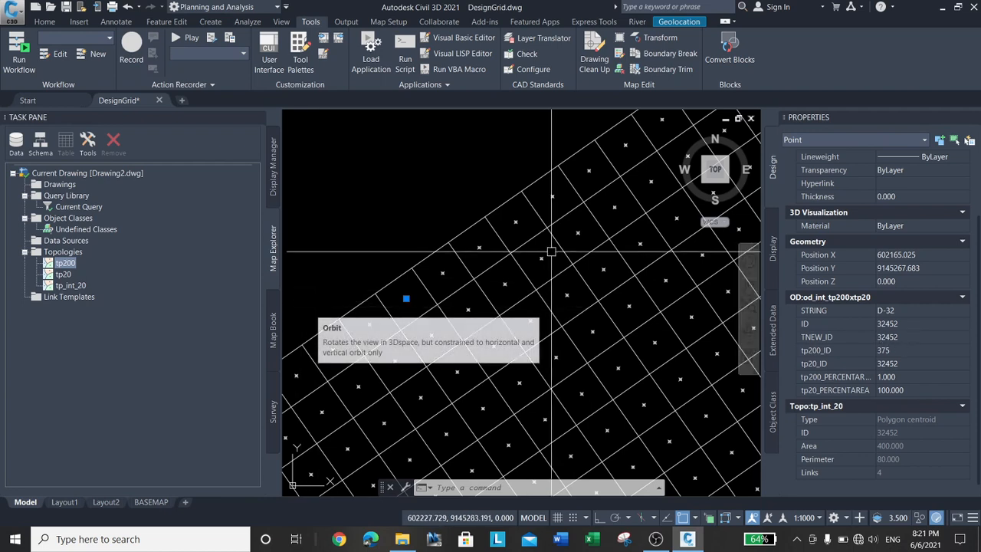
{"action": "key", "text": "Escape"}
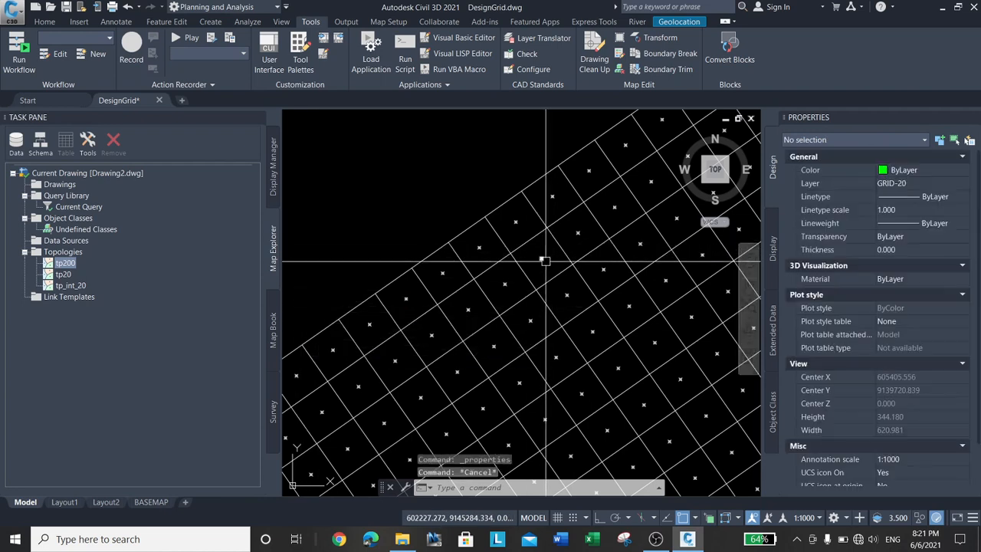
{"action": "left_click", "coordinate": [975, 118]}
Step: Examine the overlay result over the drawing's full extents and the cells and centroids along the grid's upper-left edge
{"action": "scroll", "coordinate": [611, 268], "scroll_direction": "down", "scroll_amount": 3}
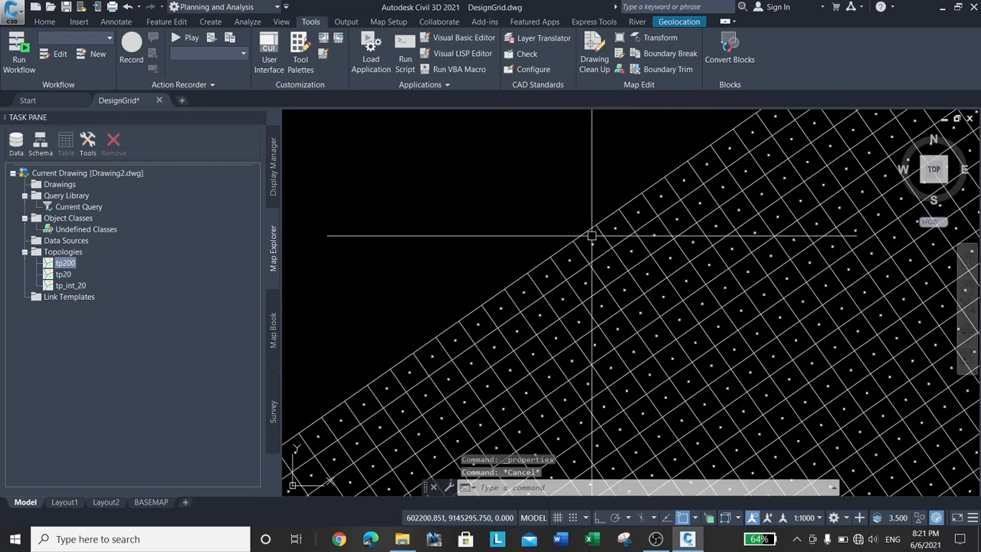
{"action": "scroll", "coordinate": [611, 269], "scroll_direction": "down", "scroll_amount": 3}
{"action": "type", "text": "z"}
{"action": "key", "text": "Return"}
{"action": "type", "text": "e"}
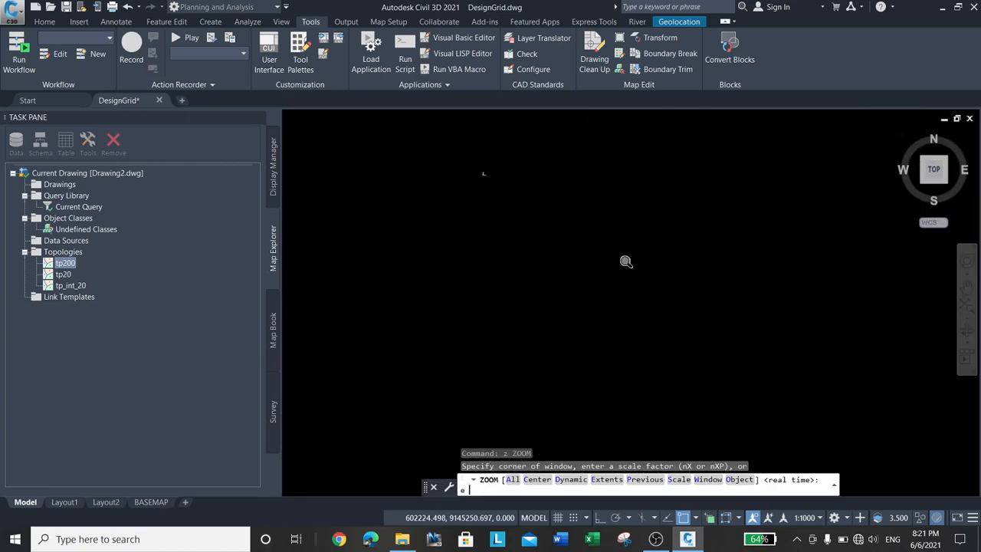
{"action": "key", "text": "Return"}
{"action": "scroll", "coordinate": [475, 205], "scroll_direction": "up", "scroll_amount": 5}
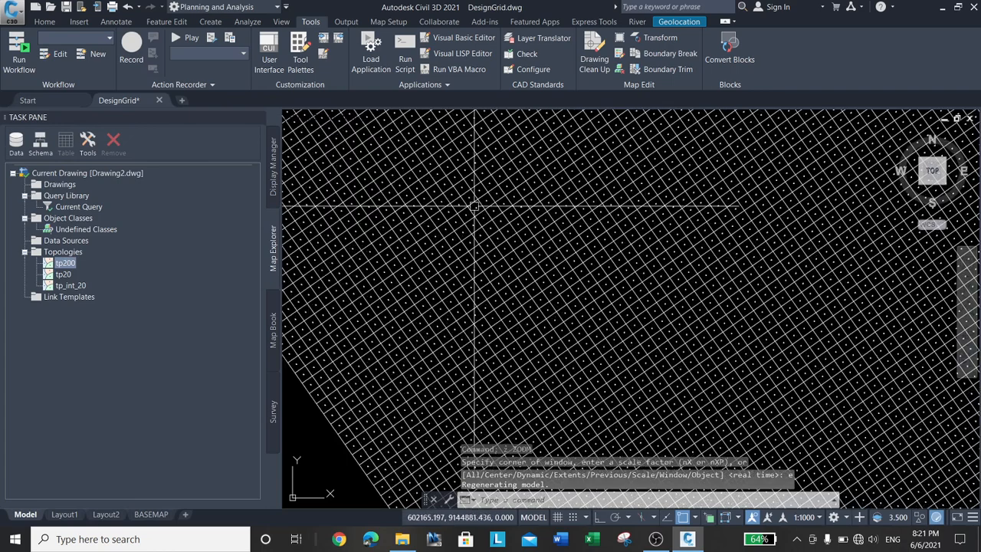
{"action": "scroll", "coordinate": [475, 206], "scroll_direction": "up", "scroll_amount": 3}
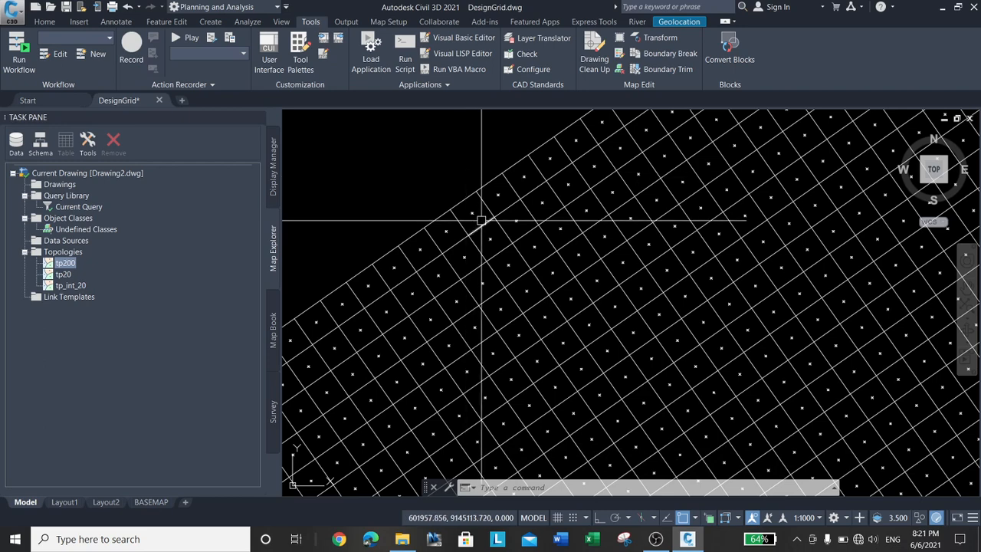
{"action": "scroll", "coordinate": [471, 194], "scroll_direction": "down", "scroll_amount": 3}
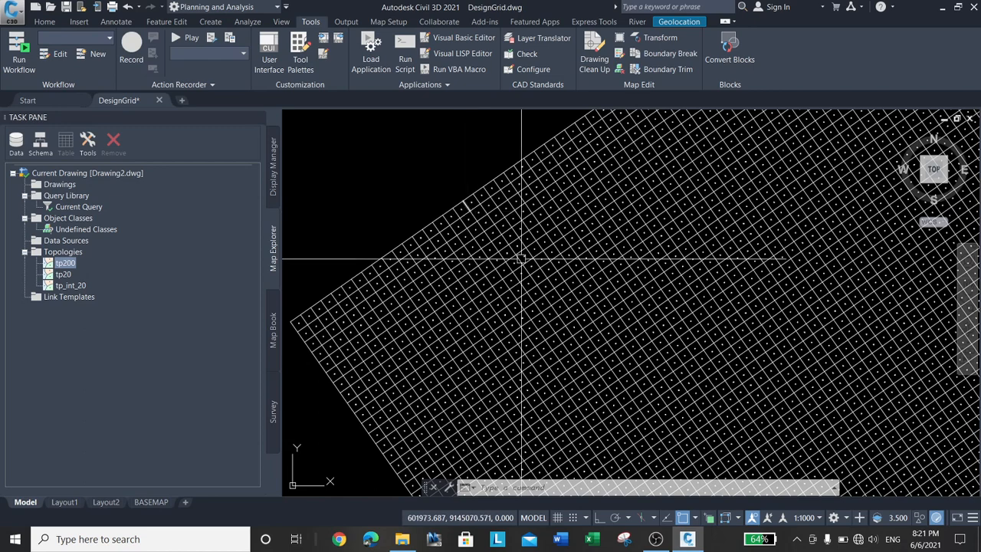
{"action": "scroll", "coordinate": [470, 263], "scroll_direction": "up", "scroll_amount": 3}
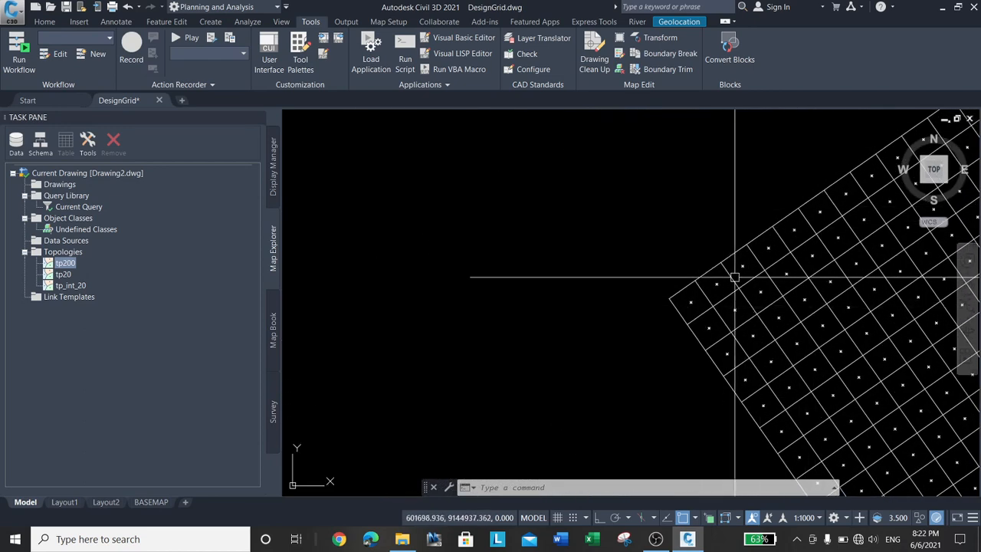
{"action": "scroll", "coordinate": [552, 283], "scroll_direction": "up", "scroll_amount": 2}
{"action": "scroll", "coordinate": [618, 302], "scroll_direction": "up", "scroll_amount": 2}
{"action": "scroll", "coordinate": [617, 302], "scroll_direction": "up", "scroll_amount": 2}
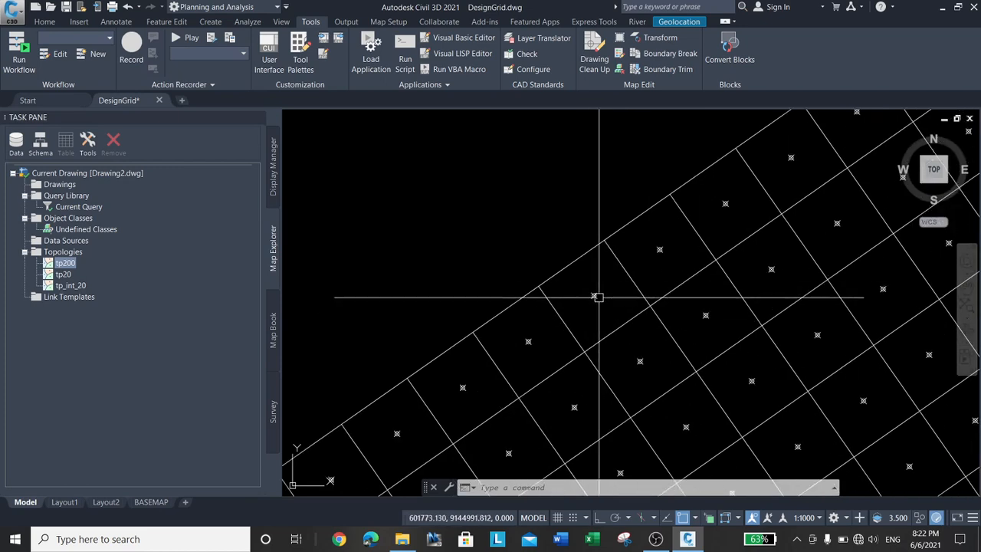
{"action": "middle_click_drag", "start_coordinate": [721, 241], "coordinate": [452, 362]}
{"action": "middle_click_drag", "start_coordinate": [615, 231], "coordinate": [442, 339]}
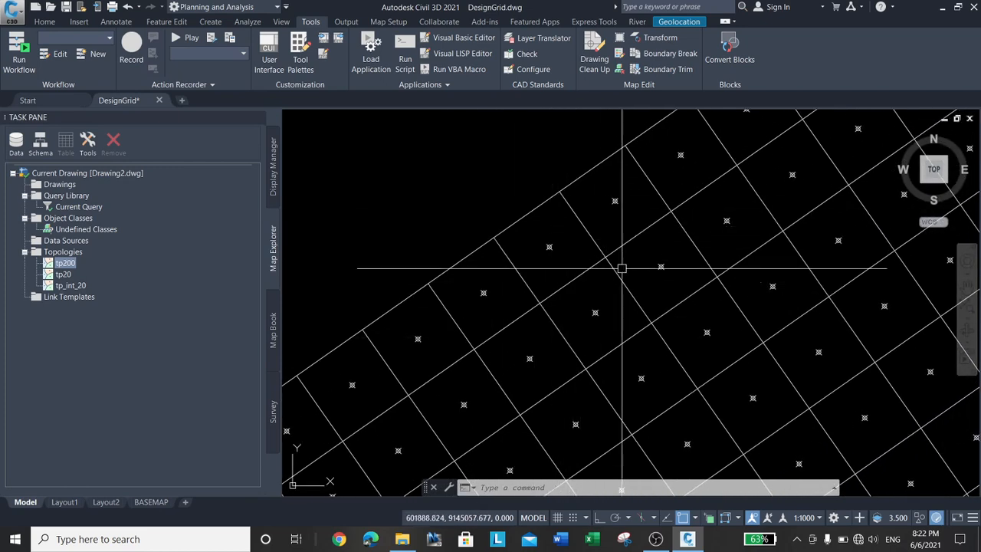
{"action": "scroll", "coordinate": [603, 248], "scroll_direction": "down", "scroll_amount": 3}
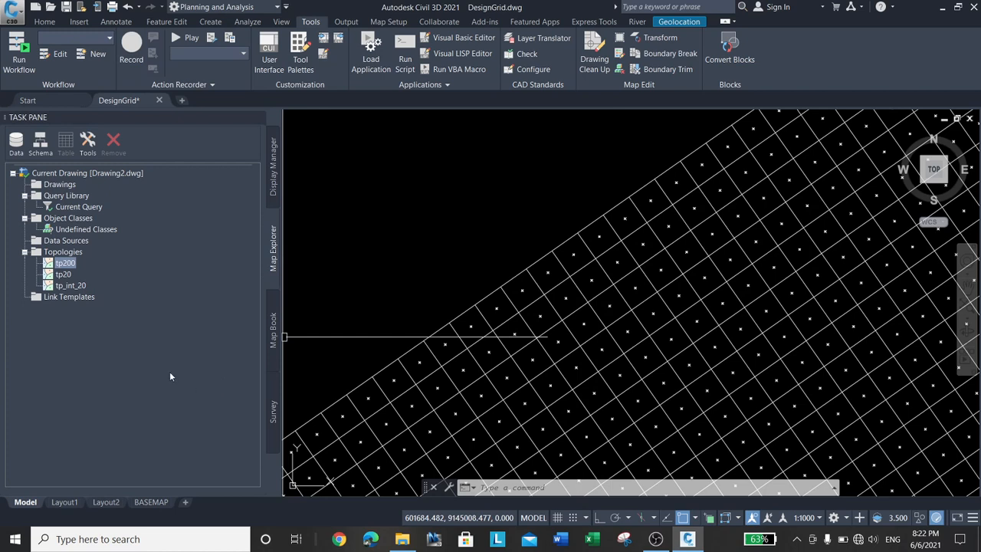
Step: Define a topology query on tp_int_20 with the location condition All and the query mode set to Report
{"action": "right_click", "coordinate": [80, 288]}
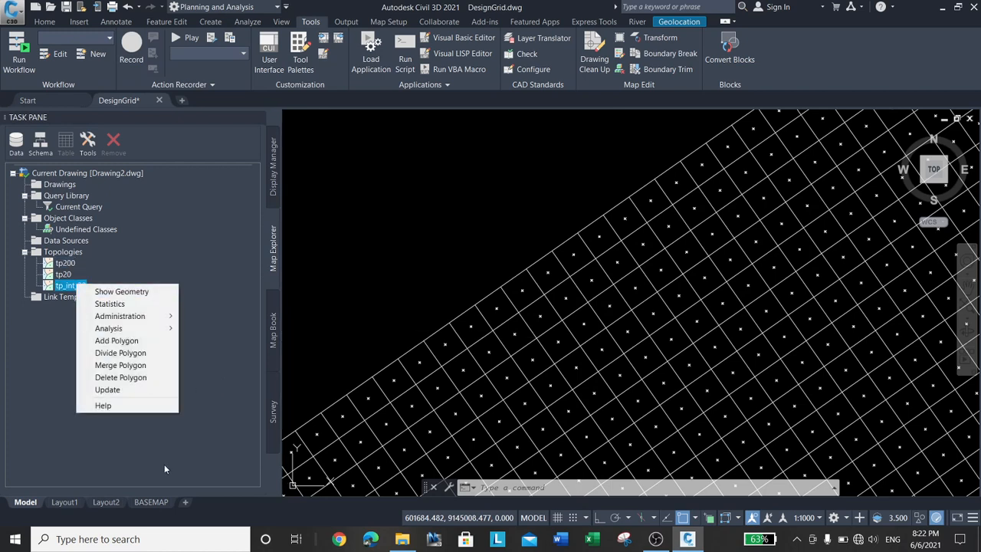
{"action": "mouse_move", "coordinate": [155, 334]}
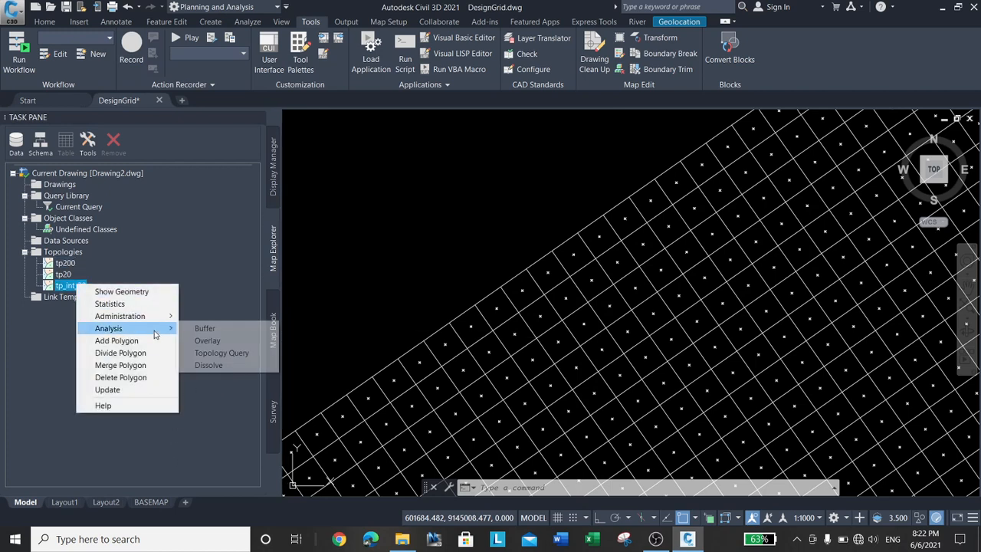
{"action": "left_click", "coordinate": [246, 359]}
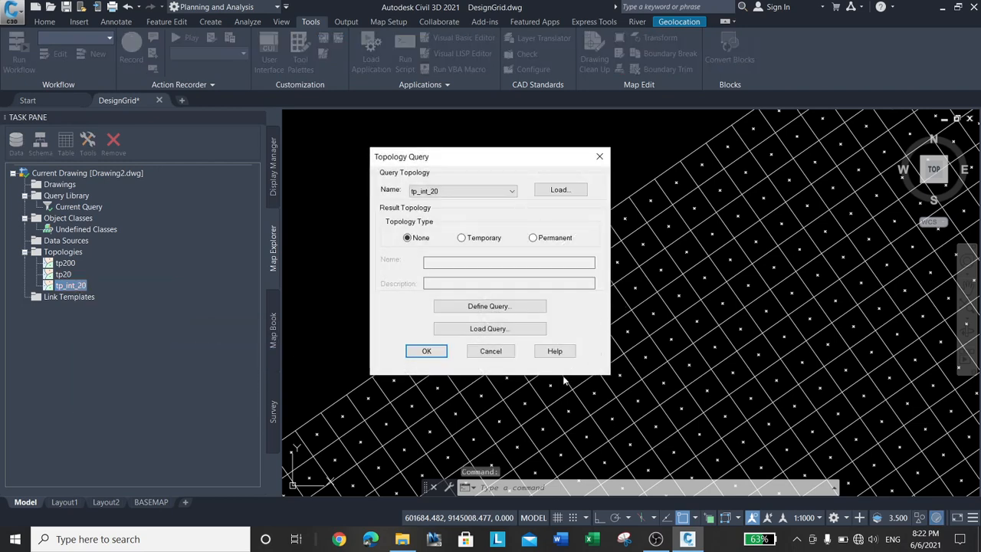
{"action": "left_click", "coordinate": [510, 307]}
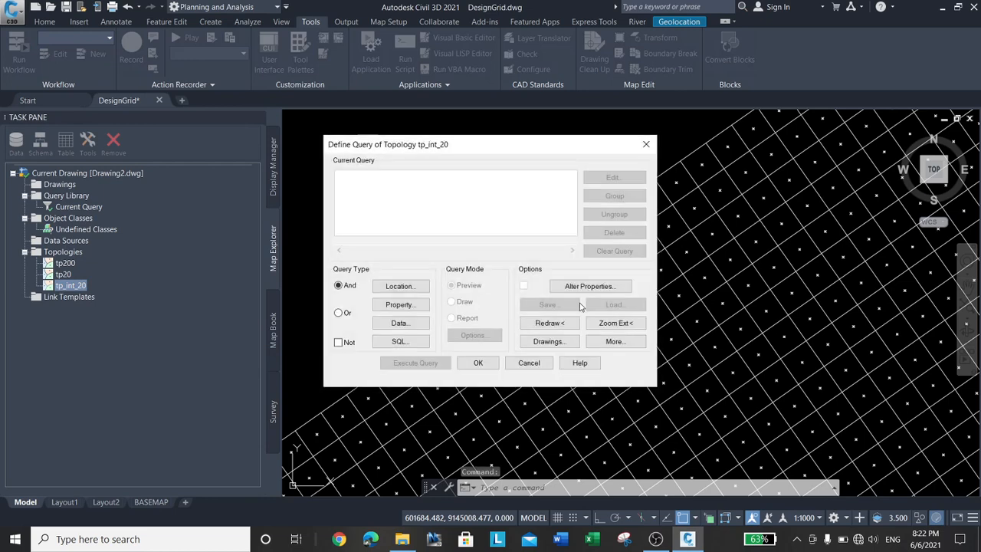
{"action": "left_click", "coordinate": [399, 286]}
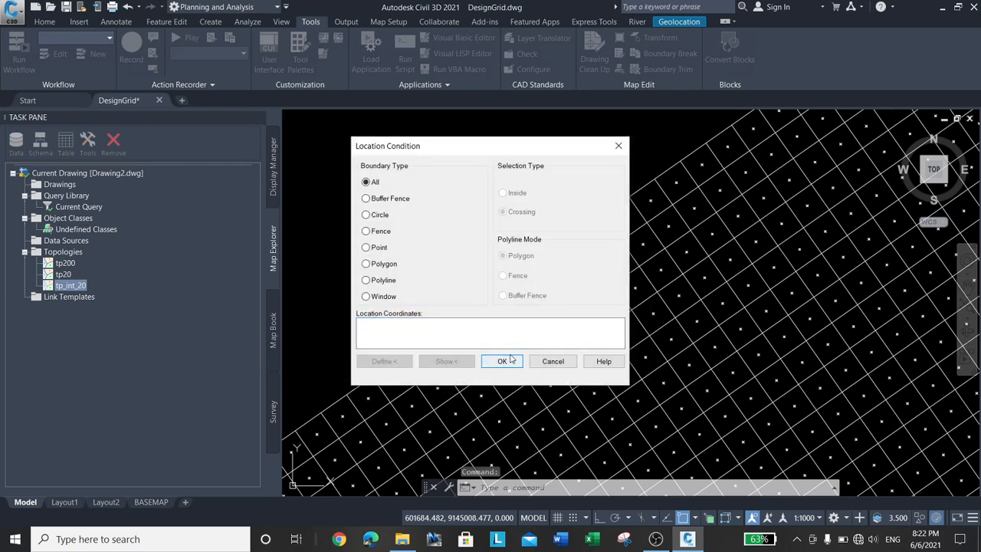
{"action": "left_click", "coordinate": [503, 361]}
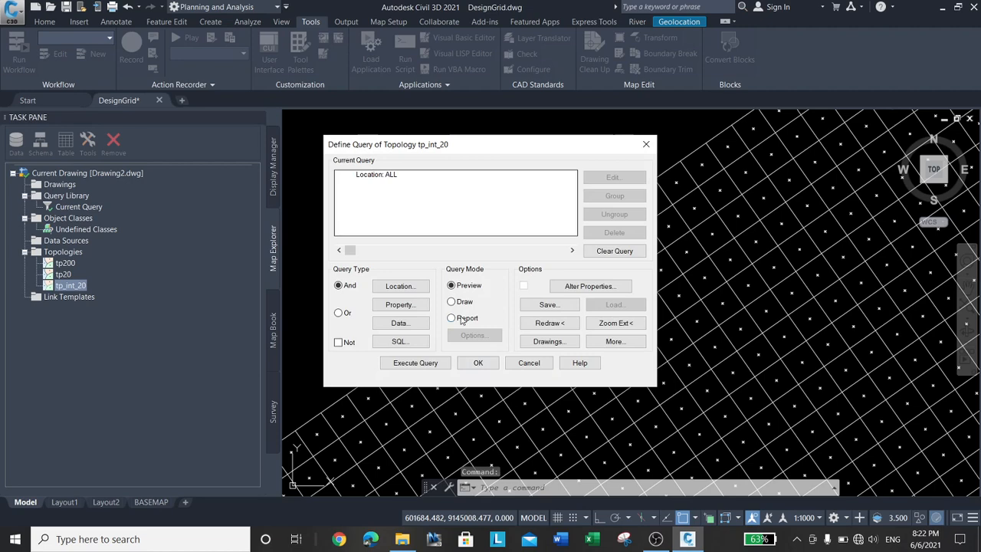
{"action": "left_click", "coordinate": [462, 321]}
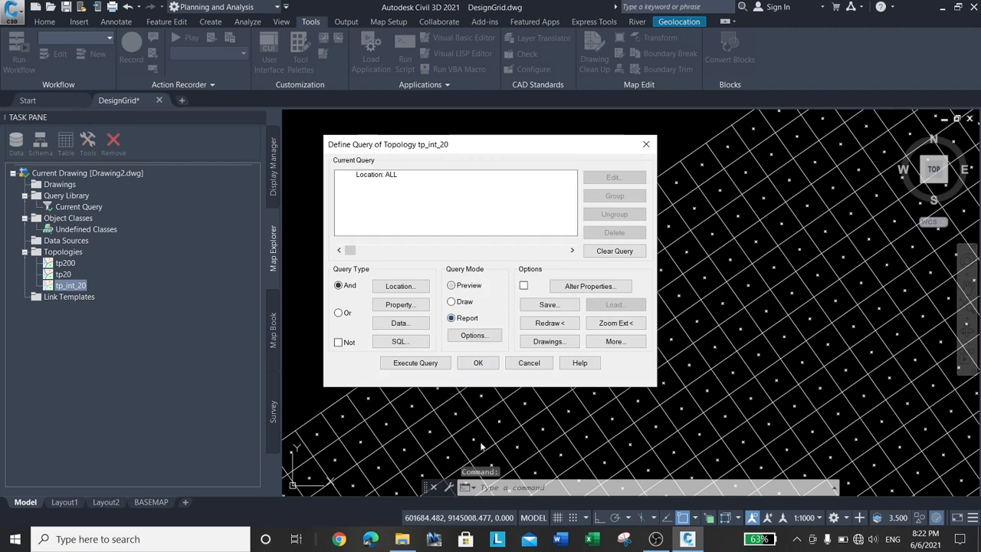
Step: Add the TNEW_ID field of object data table od_int_tp200xtp20 to the query's report template
{"action": "left_click", "coordinate": [474, 336]}
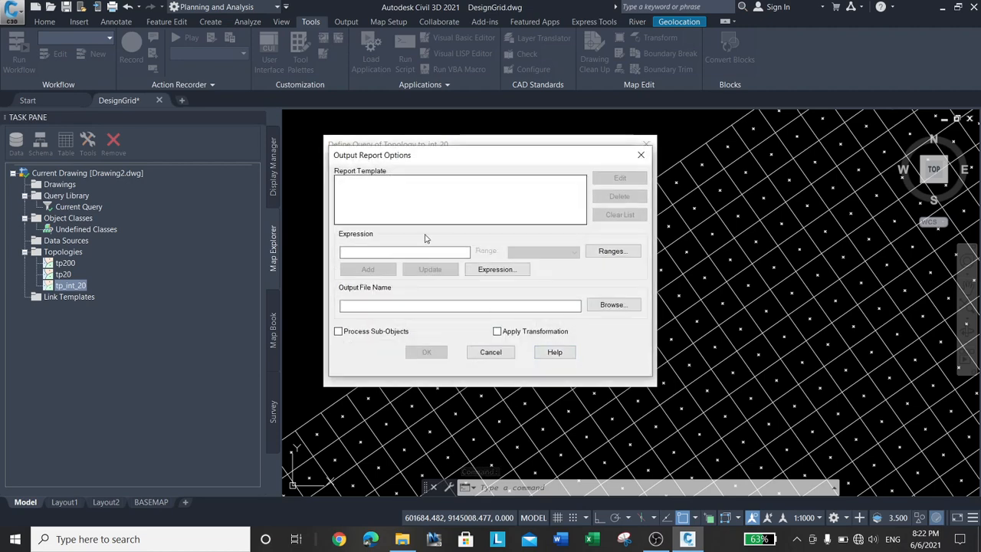
{"action": "left_click", "coordinate": [509, 274]}
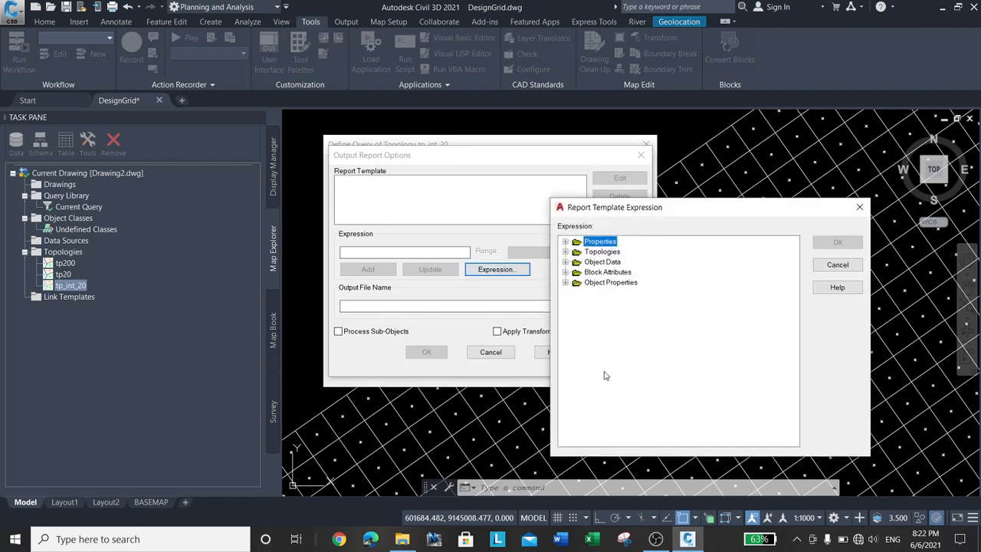
{"action": "left_click", "coordinate": [565, 263]}
{"action": "left_click", "coordinate": [576, 273]}
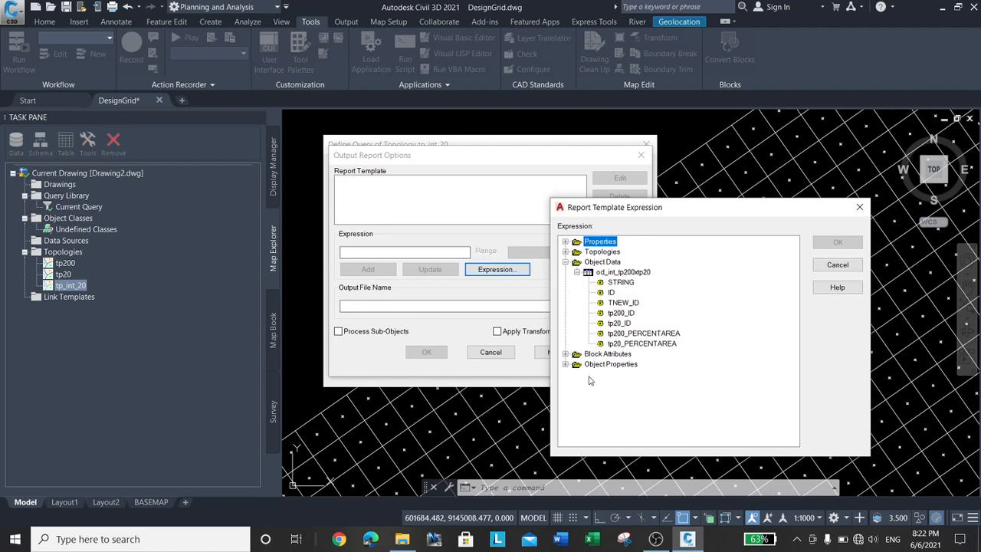
{"action": "left_click", "coordinate": [624, 302]}
{"action": "left_click", "coordinate": [838, 242]}
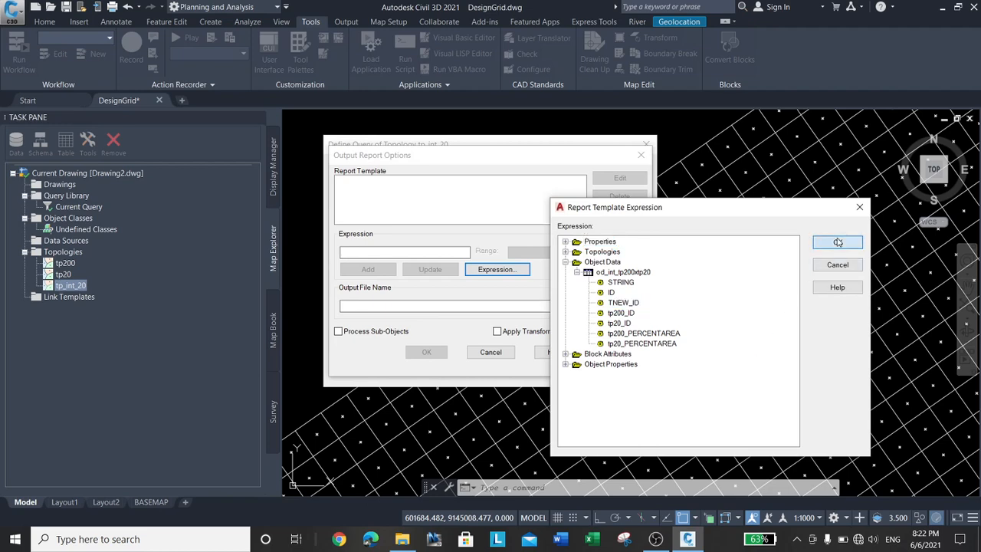
{"action": "left_click", "coordinate": [368, 269]}
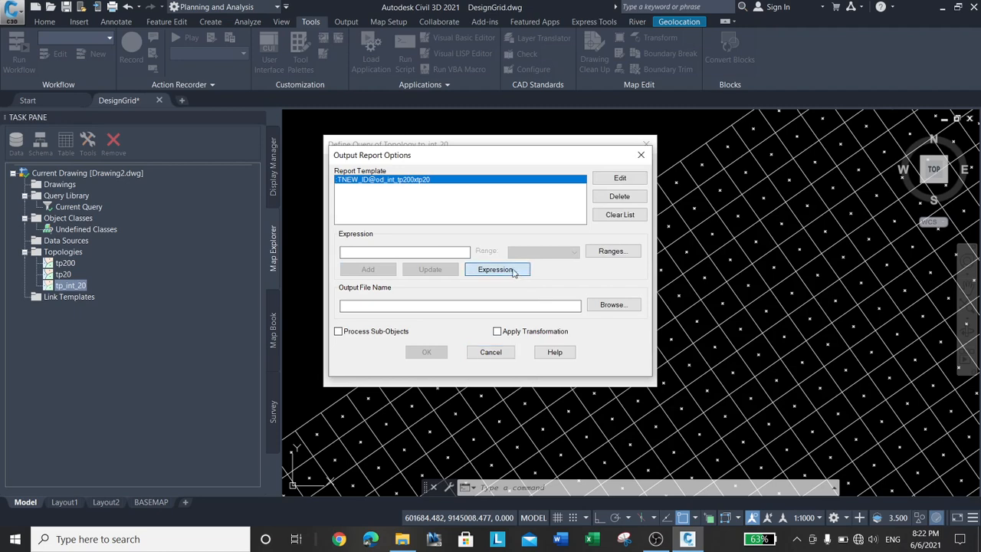
Step: Add the STRING field of od_int_tp200xtp20 to the report template as the second expression
{"action": "left_click", "coordinate": [496, 269]}
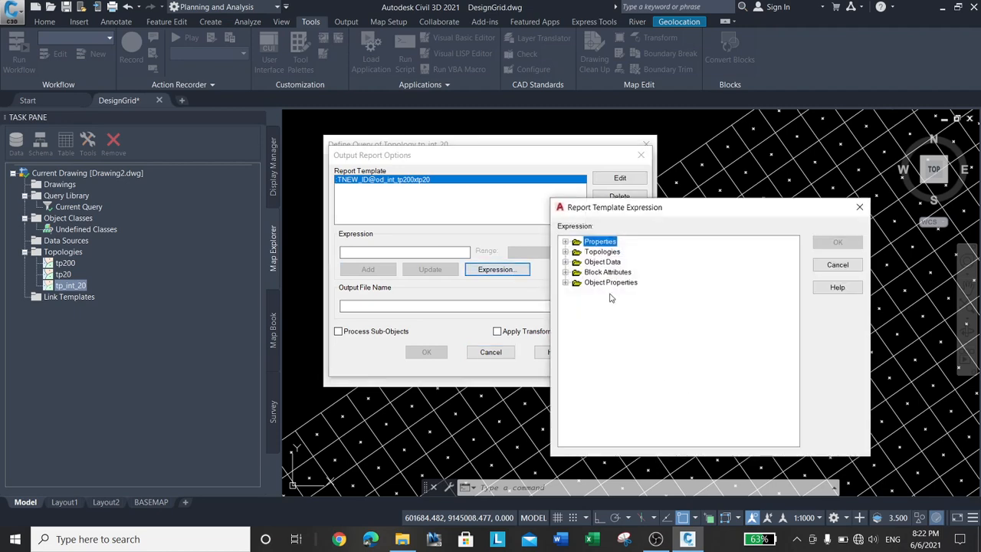
{"action": "left_click", "coordinate": [566, 262]}
{"action": "left_click", "coordinate": [577, 273]}
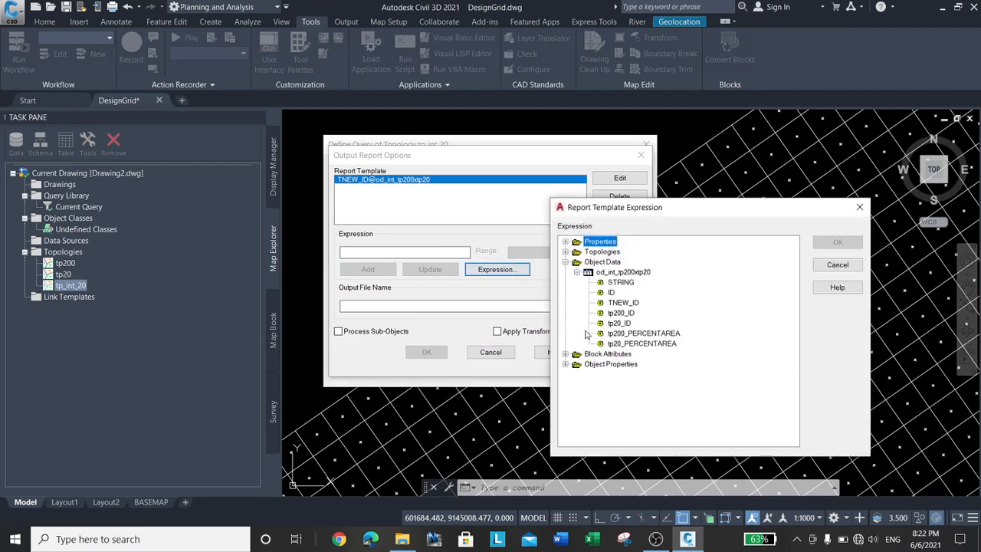
{"action": "left_click", "coordinate": [619, 283]}
{"action": "left_click", "coordinate": [836, 244]}
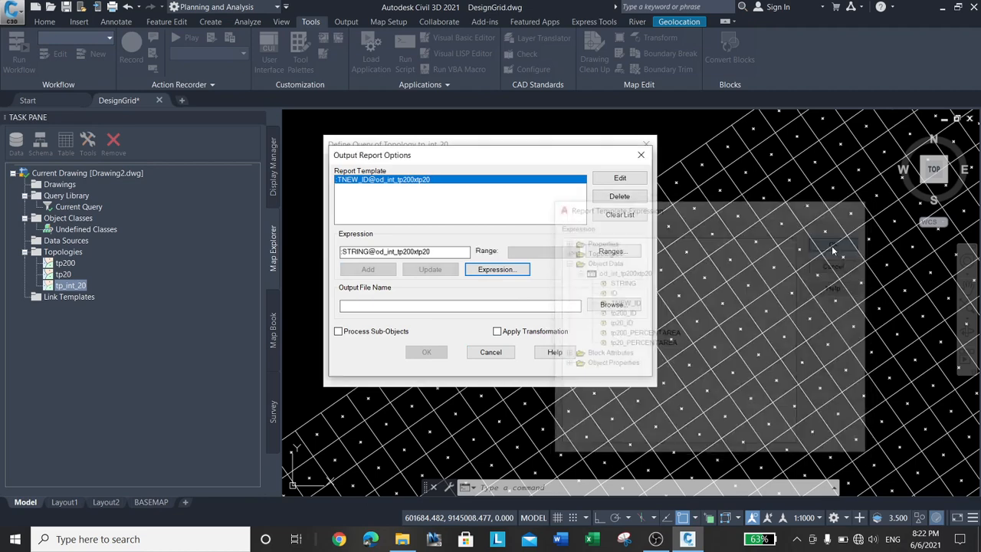
{"action": "left_click", "coordinate": [372, 270]}
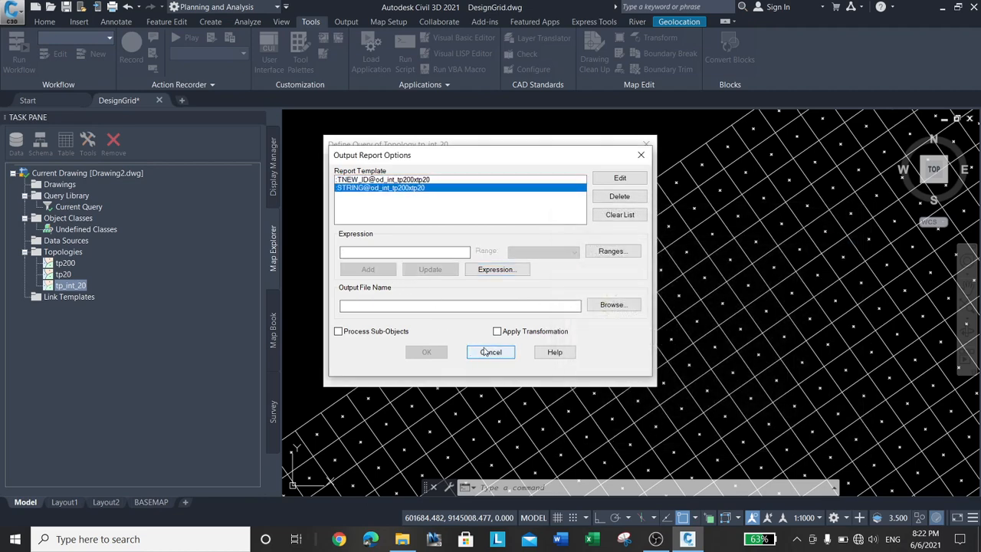
{"action": "left_click", "coordinate": [414, 180]}
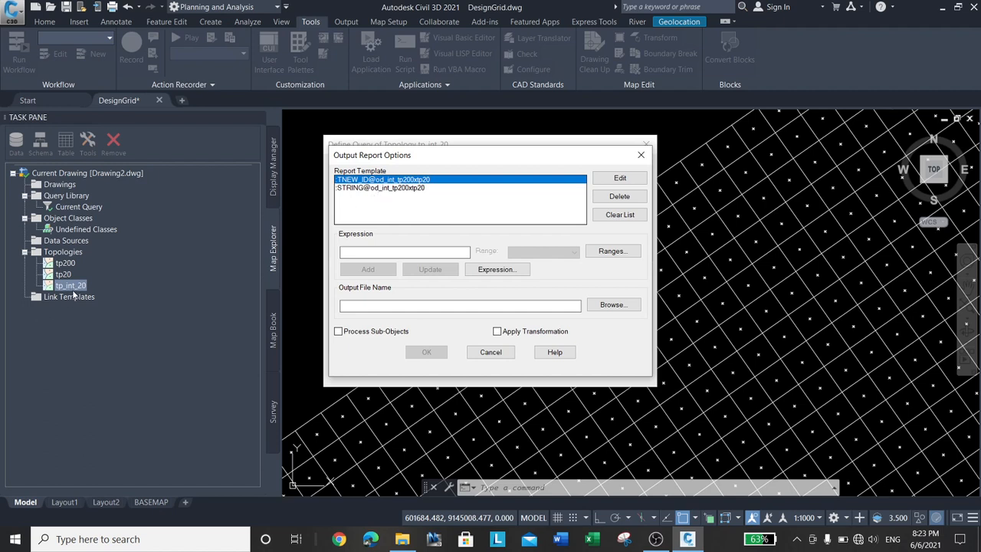
{"action": "left_click", "coordinate": [368, 188]}
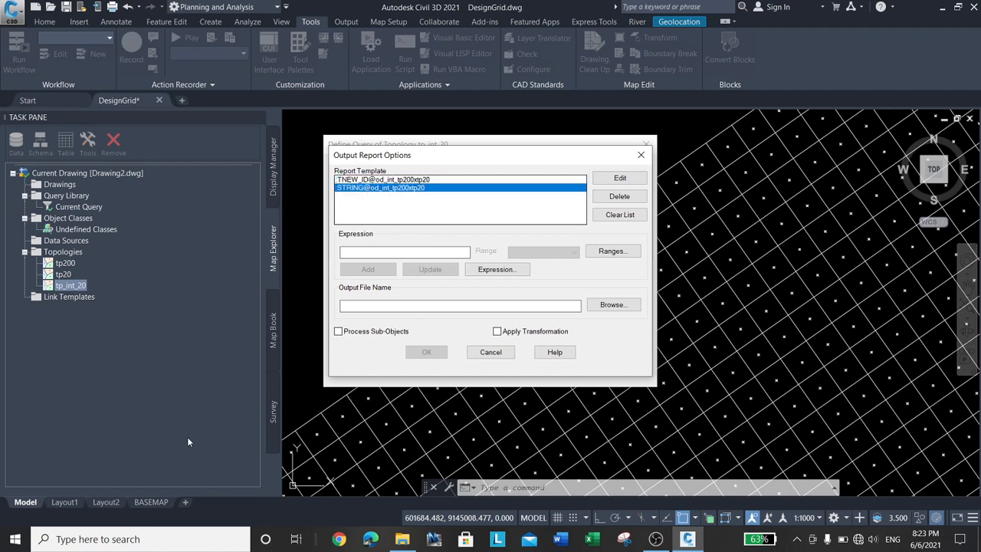
Step: Add the X1 coordinate property to the report template
{"action": "left_click", "coordinate": [497, 270]}
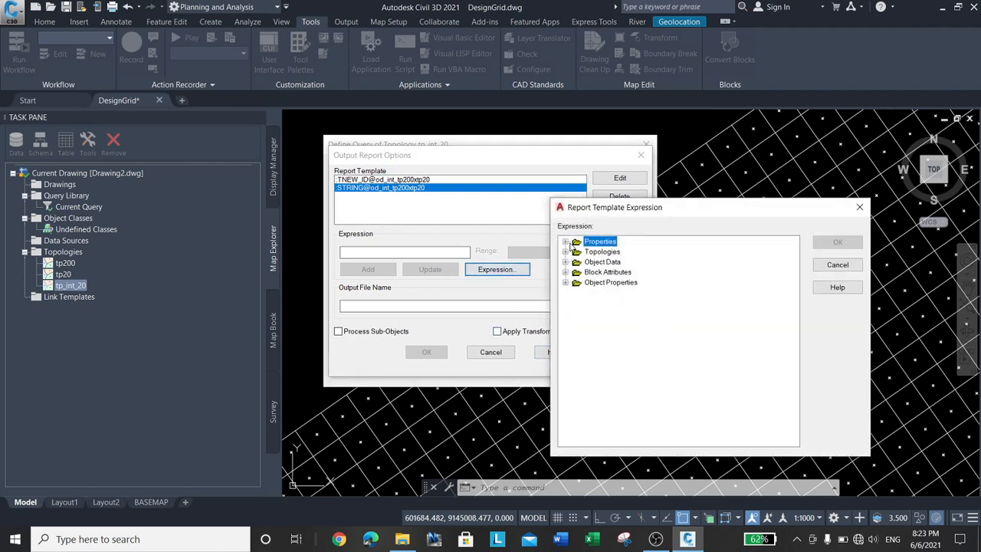
{"action": "left_click", "coordinate": [566, 242]}
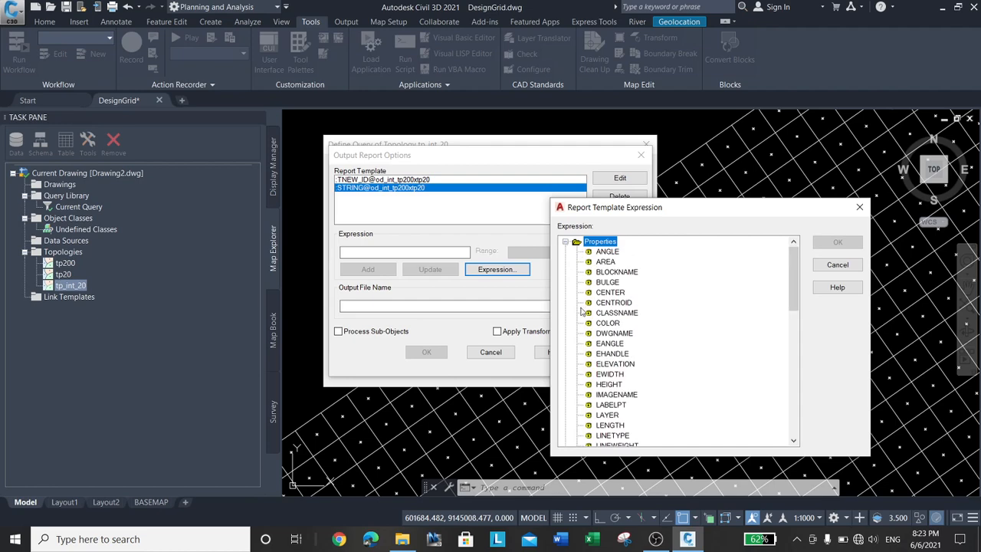
{"action": "scroll", "coordinate": [811, 335], "scroll_direction": "down", "scroll_amount": 10}
{"action": "scroll", "coordinate": [810, 351], "scroll_direction": "down", "scroll_amount": 1}
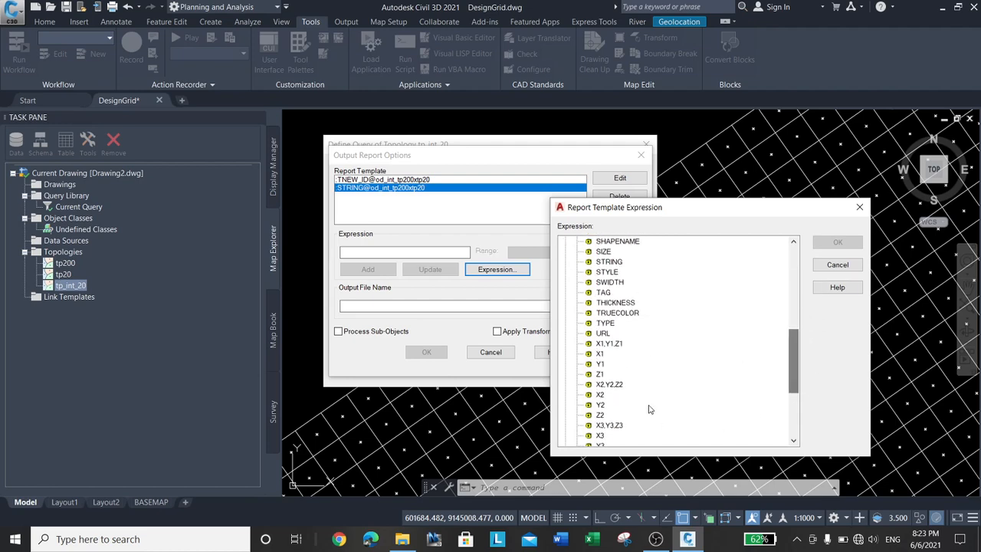
{"action": "left_click", "coordinate": [599, 354]}
{"action": "left_click", "coordinate": [838, 243]}
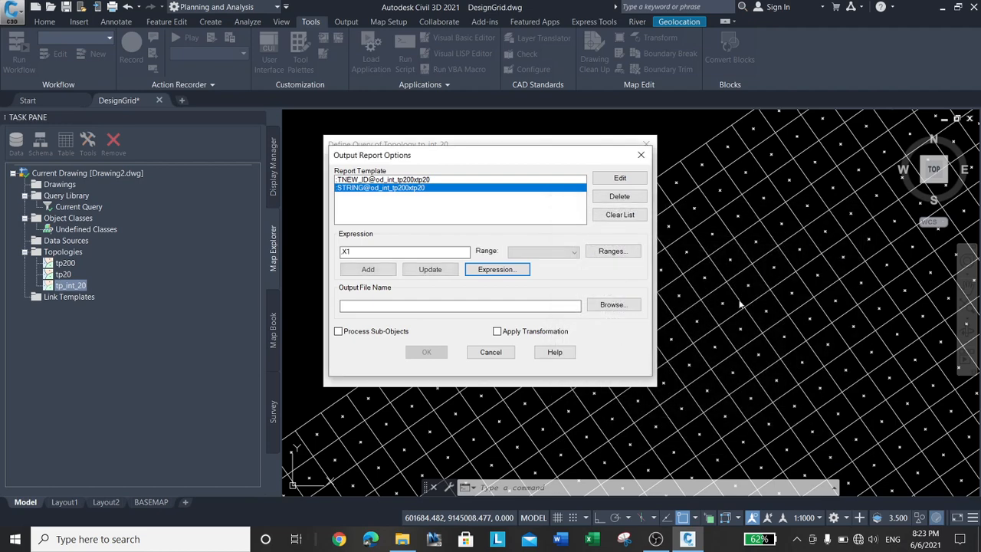
{"action": "left_click", "coordinate": [371, 270]}
Step: Add the Y1 coordinate property to the report template and open the selection of the output report file
{"action": "left_click", "coordinate": [496, 270]}
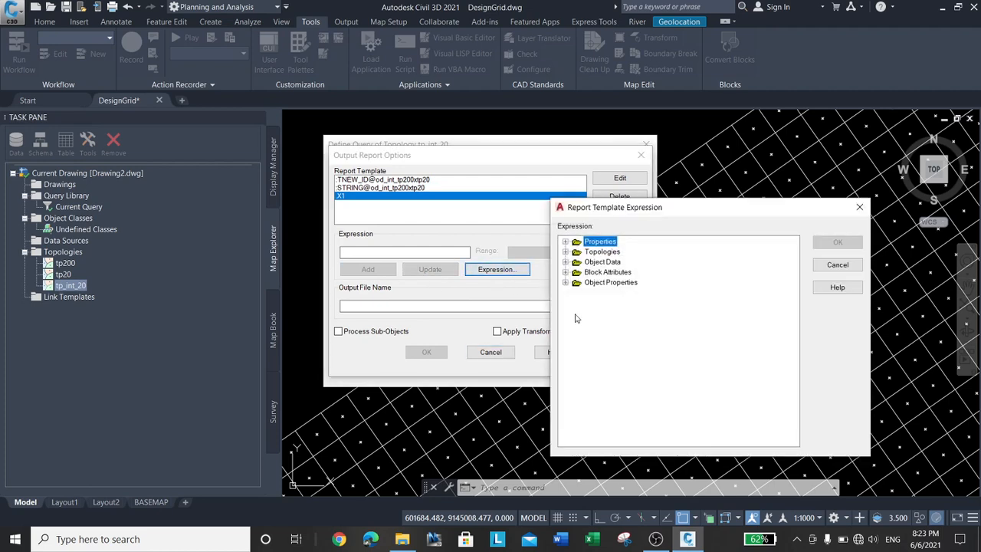
{"action": "left_click", "coordinate": [566, 241]}
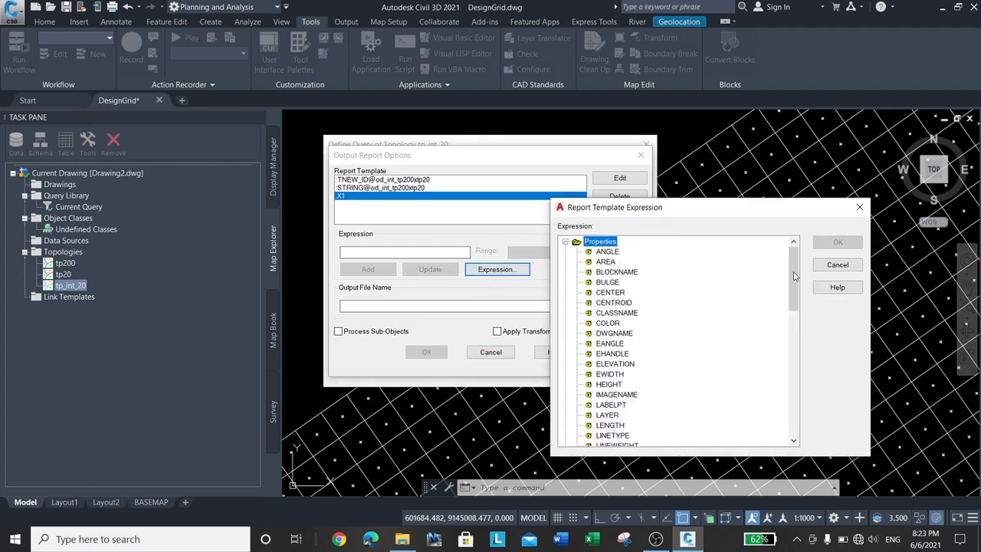
{"action": "left_click_drag", "start_coordinate": [796, 276], "coordinate": [802, 354]}
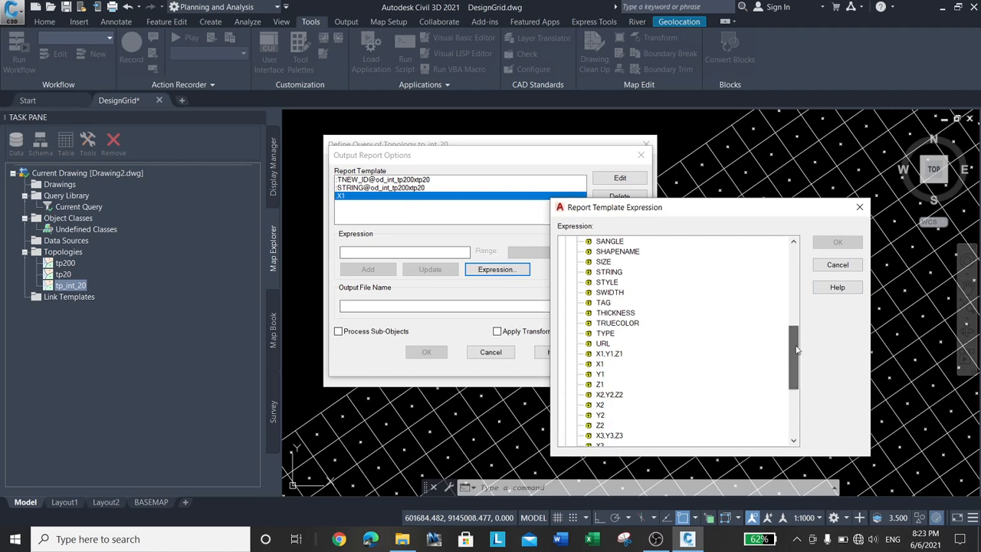
{"action": "left_click", "coordinate": [600, 374]}
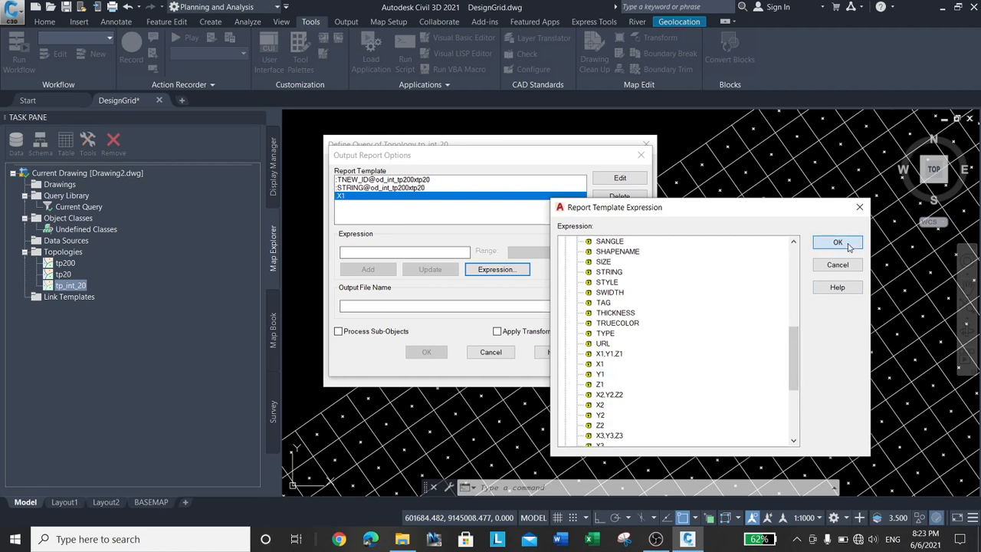
{"action": "left_click", "coordinate": [838, 243]}
{"action": "left_click", "coordinate": [358, 271]}
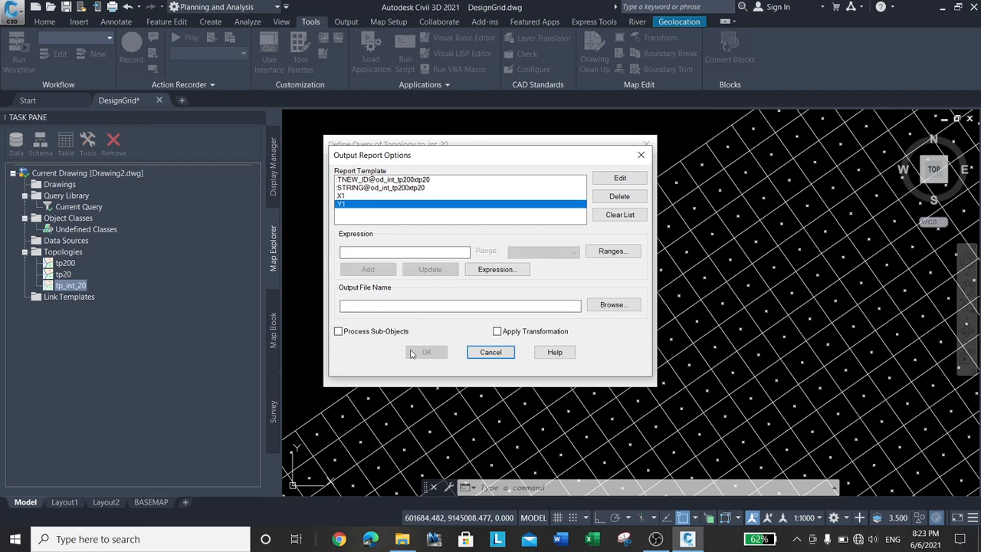
{"action": "left_click", "coordinate": [611, 305]}
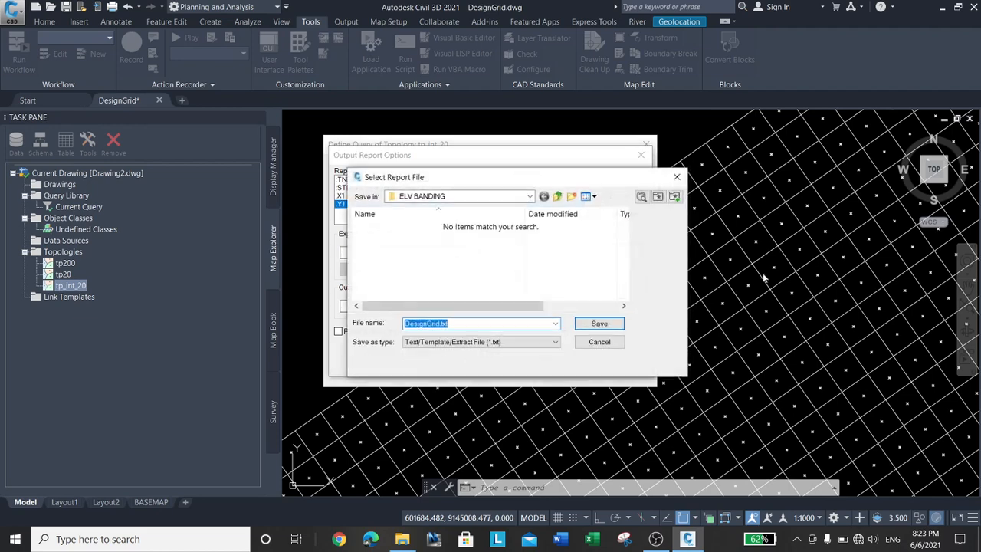
{"action": "left_click", "coordinate": [476, 322]}
{"action": "key", "text": "shift+Home"}
{"action": "type", "text": "xy"}
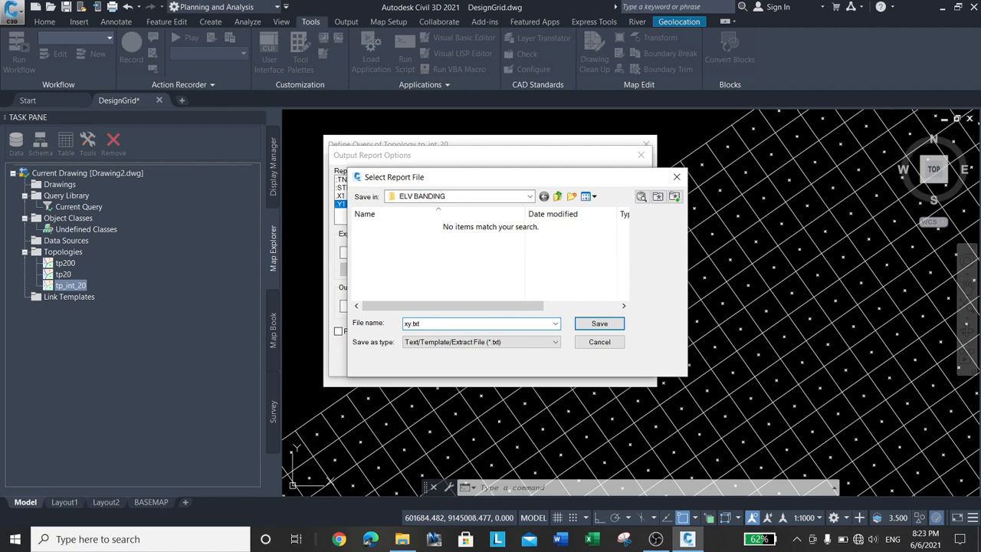
{"action": "type", "text": "_grid20_"}
{"action": "left_click_drag", "start_coordinate": [517, 177], "coordinate": [613, 215]}
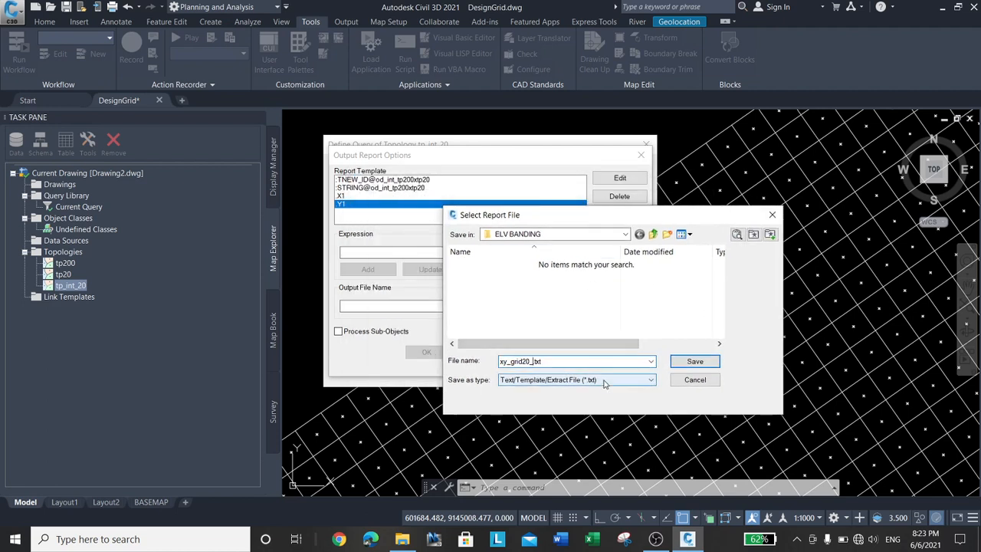
{"action": "type", "text": "pnt"}
{"action": "key", "text": "BackSpace"}
{"action": "key", "text": "BackSpace"}
{"action": "key", "text": "BackSpace"}
{"action": "type", "text": "id"}
{"action": "type", "text": "_"}
{"action": "type", "text": "gri"}
{"action": "type", "text": "d"}
{"action": "type", "text": "id"}
{"action": "type", "text": "_x_y"}
{"action": "key", "text": "BackSpace"}
{"action": "key", "text": "BackSpace"}
{"action": "key", "text": "BackSpace"}
{"action": "key", "text": "BackSpace"}
{"action": "key", "text": "BackSpace"}
{"action": "key", "text": "BackSpace"}
{"action": "key", "text": "BackSpace"}
{"action": "key", "text": "BackSpace"}
{"action": "key", "text": "BackSpace"}
{"action": "key", "text": "BackSpace"}
{"action": "key", "text": "BackSpace"}
{"action": "key", "text": "BackSpace"}
{"action": "key", "text": "BackSpace"}
{"action": "key", "text": "BackSpace"}
{"action": "key", "text": "BackSpace"}
{"action": "key", "text": "BackSpace"}
{"action": "key", "text": "BackSpace"}
{"action": "key", "text": "BackSpace"}
{"action": "key", "text": "BackSpace"}
{"action": "key", "text": "BackSpace"}
Step: Name the output report file gridid_grid_x_y.txt in the ELV BANDING folder and execute the topology query
{"action": "type", "text": "grid_id"}
{"action": "key", "text": "BackSpace"}
{"action": "key", "text": "BackSpace"}
{"action": "key", "text": "BackSpace"}
{"action": "type", "text": "id_grid_x_y"}
{"action": "left_click", "coordinate": [696, 362]}
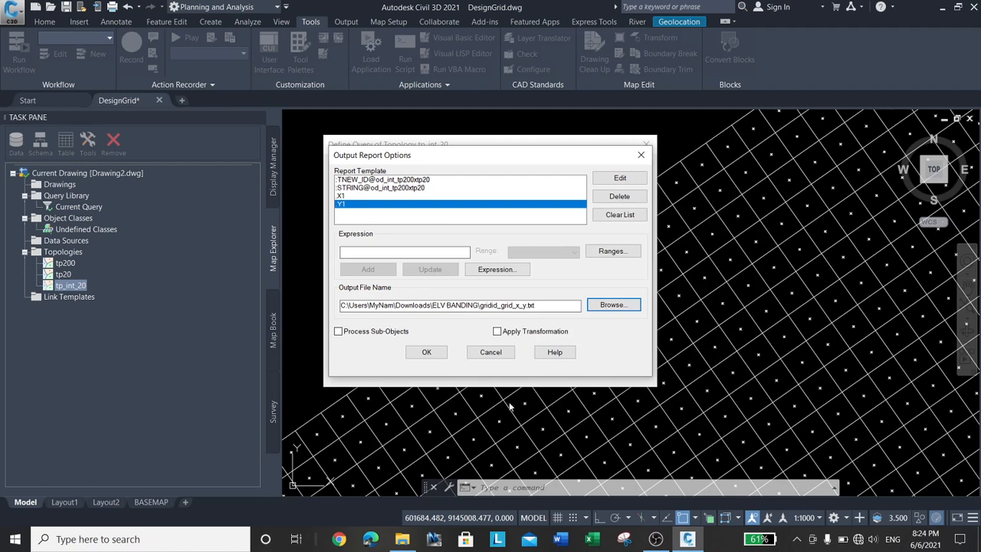
{"action": "left_click", "coordinate": [427, 353]}
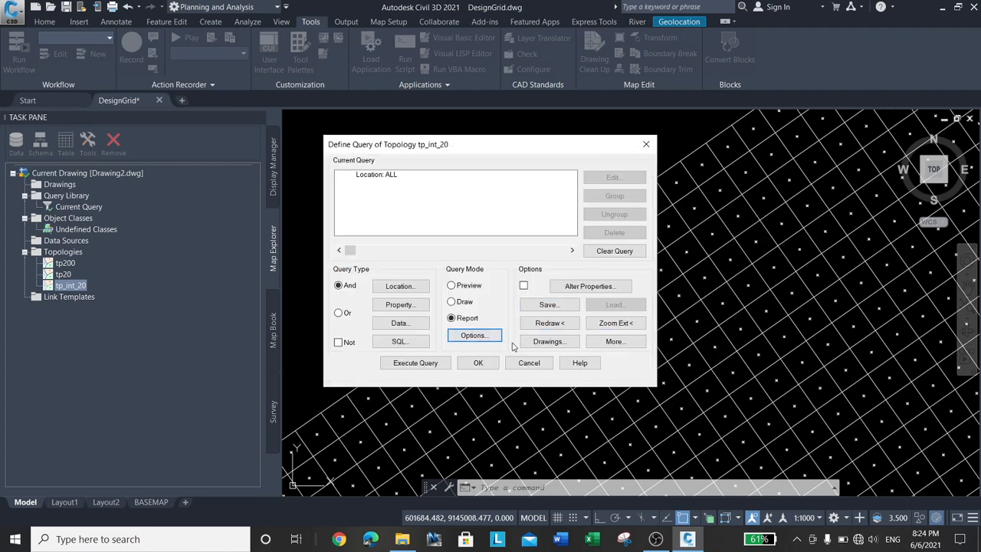
{"action": "left_click", "coordinate": [415, 362]}
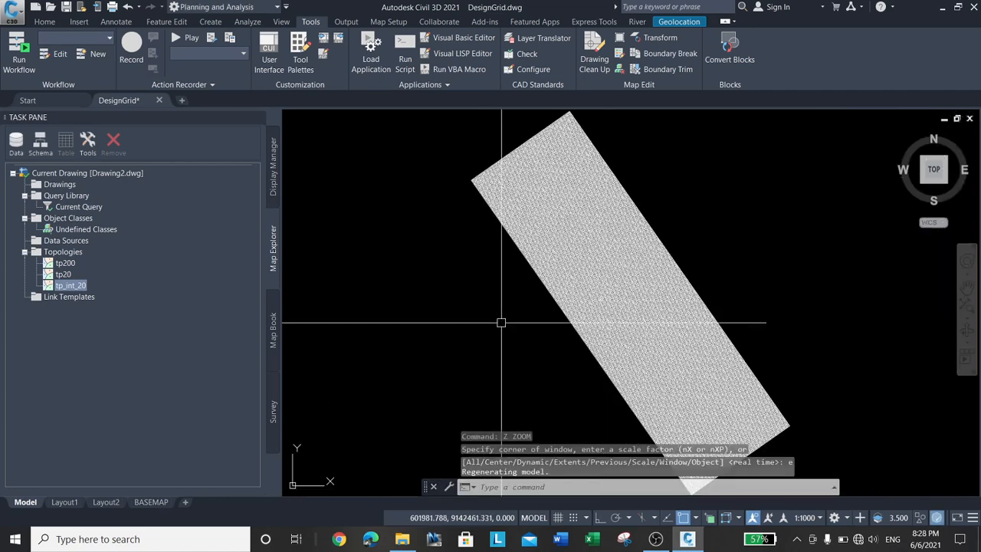
Step: Switch to File Explorer and open the ELV BANDING folder in Downloads to find the exported report
{"action": "left_click", "coordinate": [402, 539]}
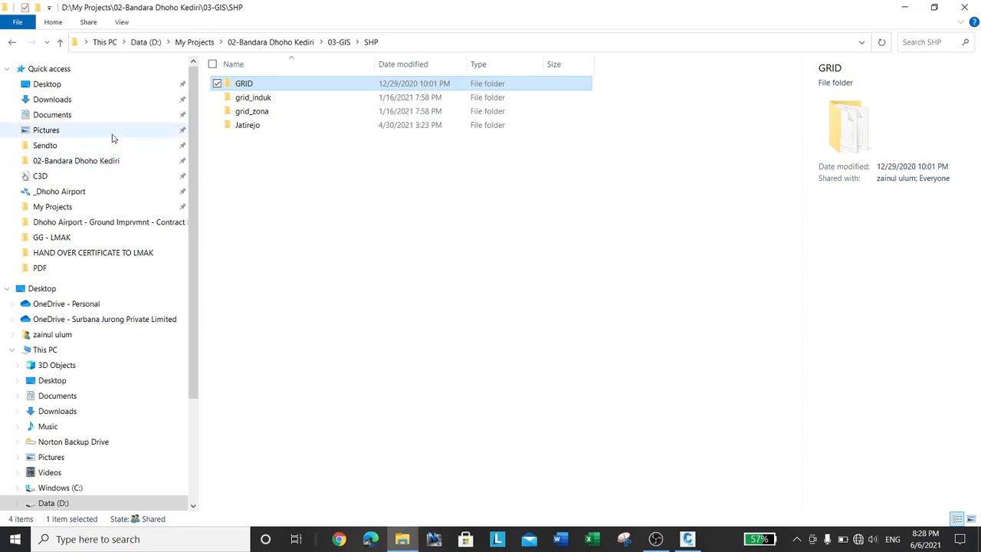
{"action": "left_click", "coordinate": [62, 100]}
{"action": "double_click", "coordinate": [261, 99]}
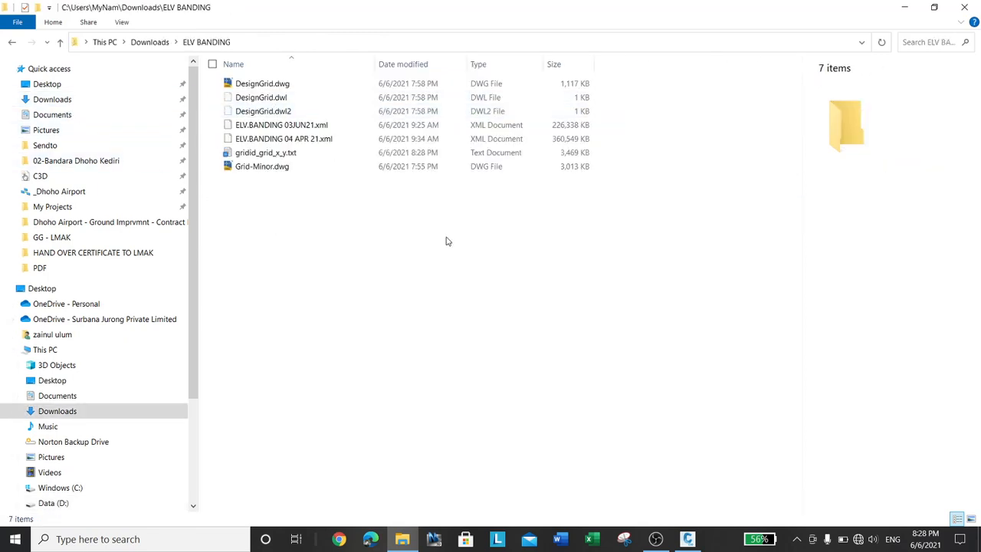
Step: Open the exported gridid_grid_x_y.txt in a maximized Notepad window and examine its cell IDs, main grid labels and X/Y coordinates
{"action": "left_click", "coordinate": [278, 158]}
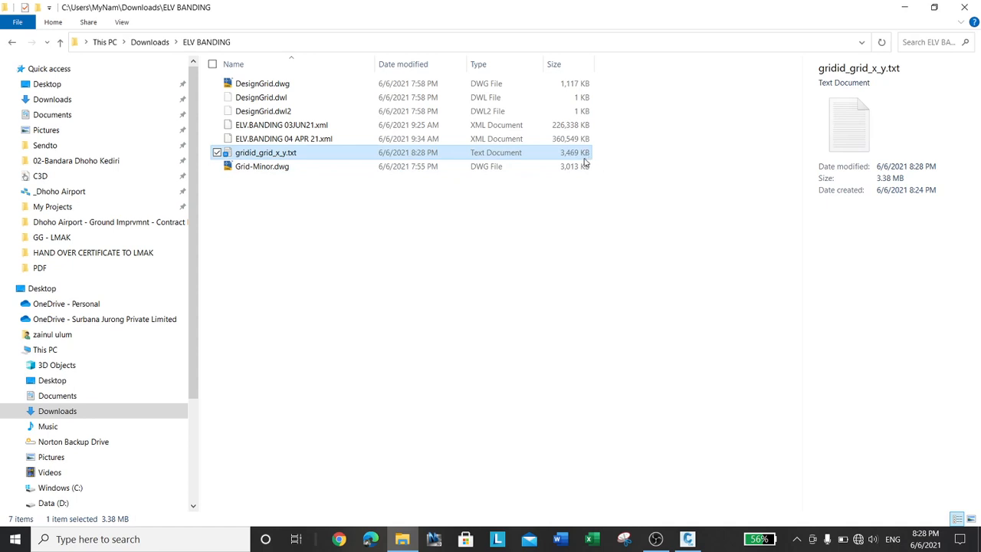
{"action": "right_click", "coordinate": [273, 156]}
{"action": "left_click", "coordinate": [317, 193]}
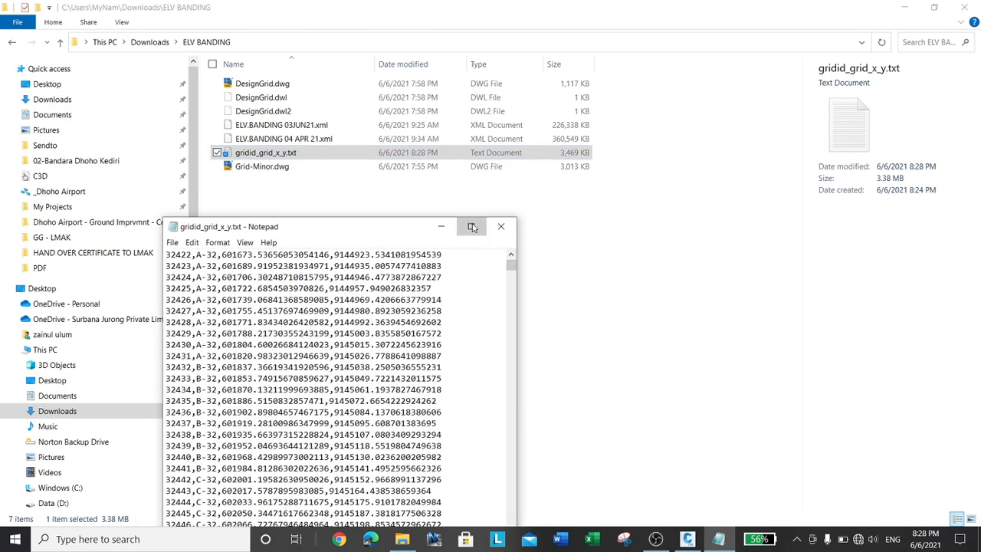
{"action": "left_click", "coordinate": [472, 227]}
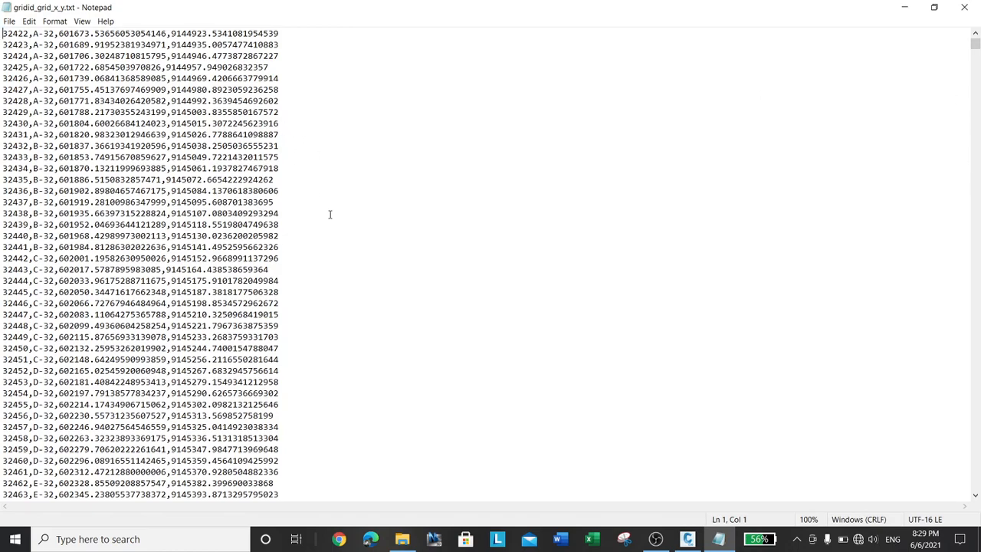
{"action": "scroll", "coordinate": [329, 214], "scroll_direction": "down", "scroll_amount": 20}
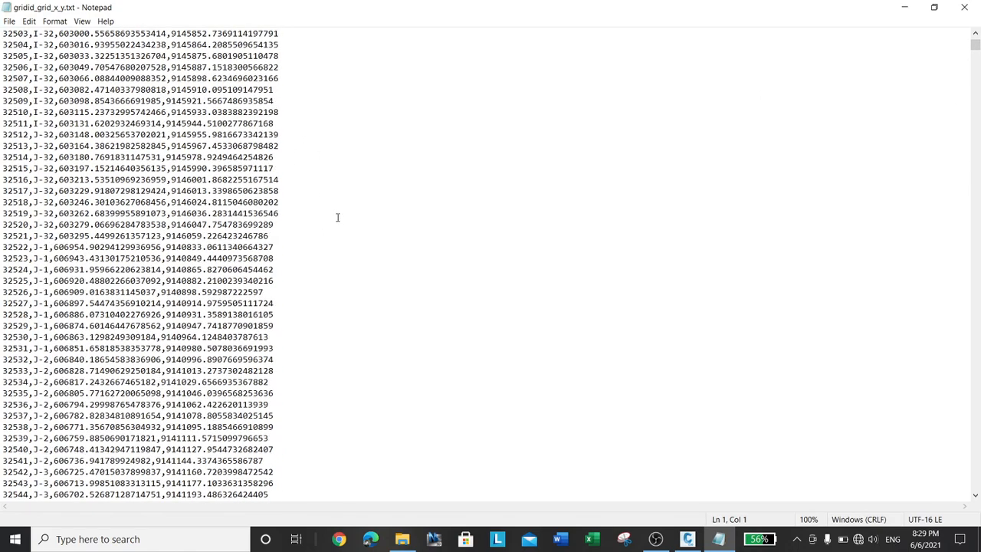
{"action": "scroll", "coordinate": [338, 218], "scroll_direction": "down", "scroll_amount": 20}
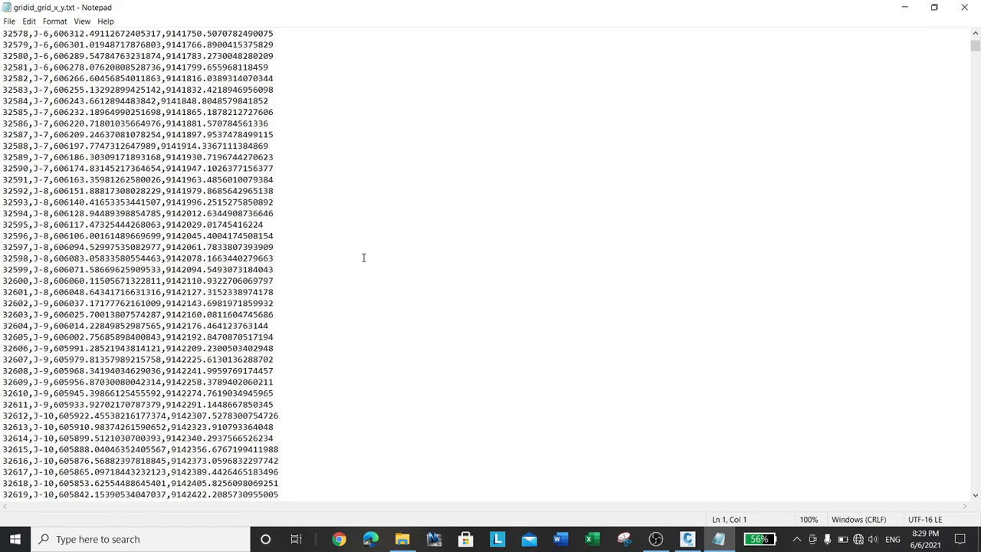
{"action": "scroll", "coordinate": [368, 260], "scroll_direction": "up", "scroll_amount": 20}
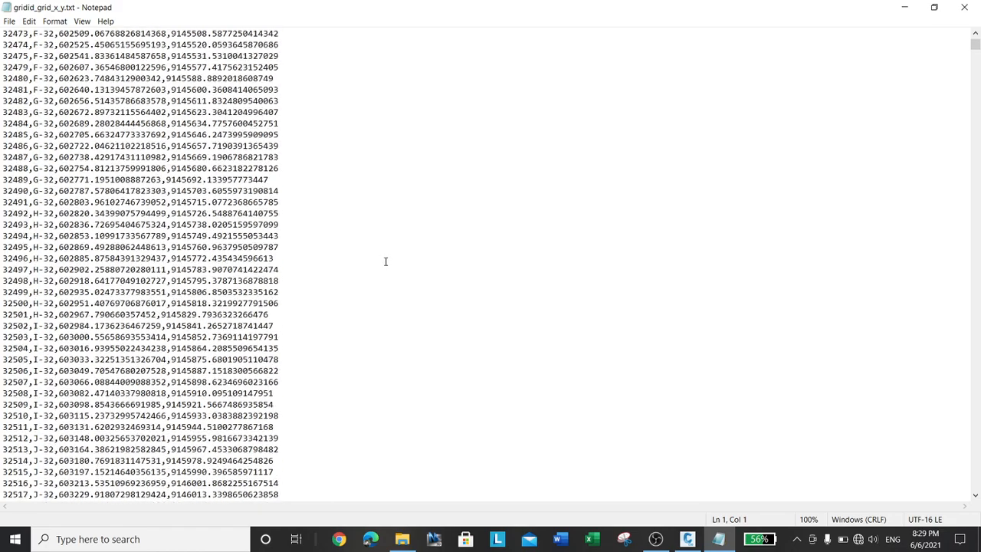
{"action": "scroll", "coordinate": [386, 261], "scroll_direction": "up", "scroll_amount": 17}
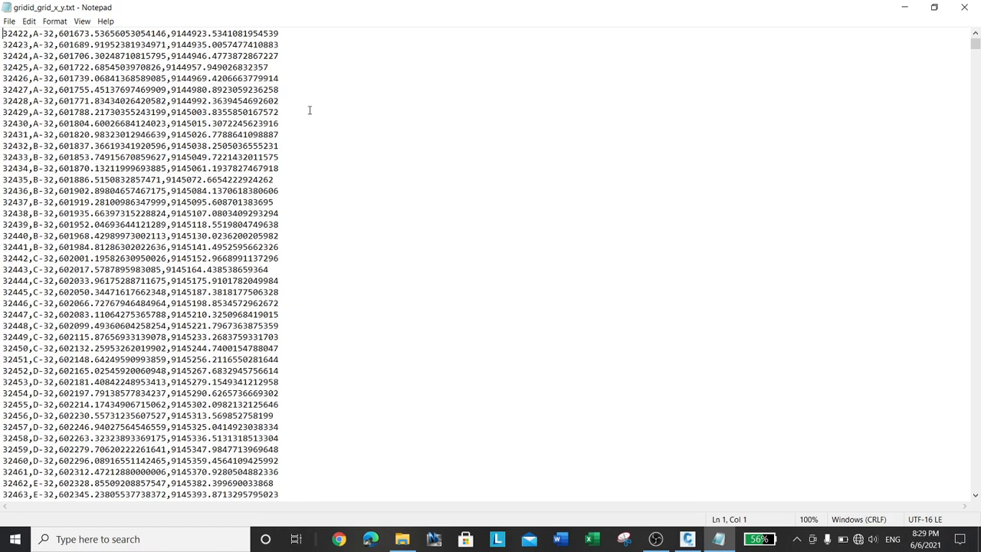
Step: Close the report and the File Explorer window to return to the DesignGrid drawing in Civil 3D
{"action": "left_click", "coordinate": [965, 7]}
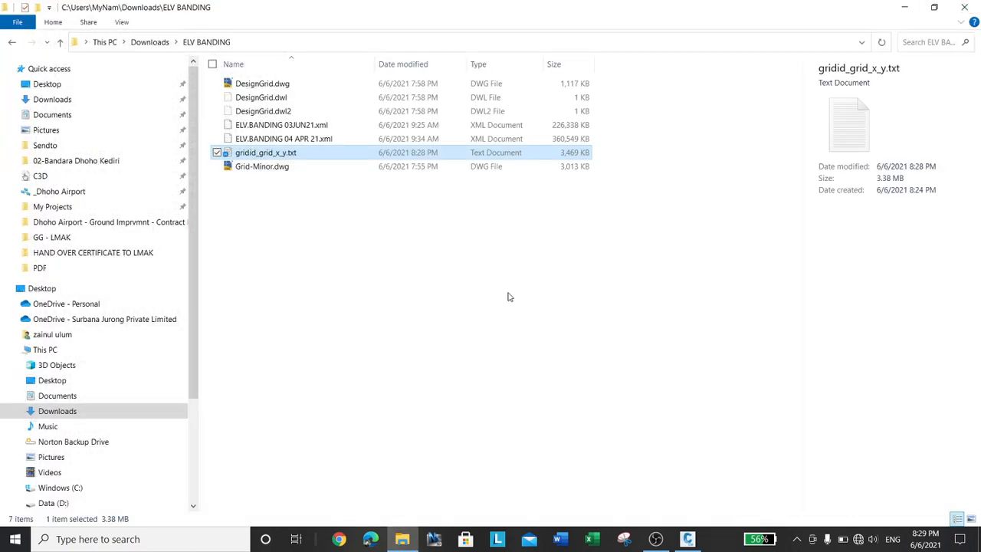
{"action": "left_click", "coordinate": [966, 7]}
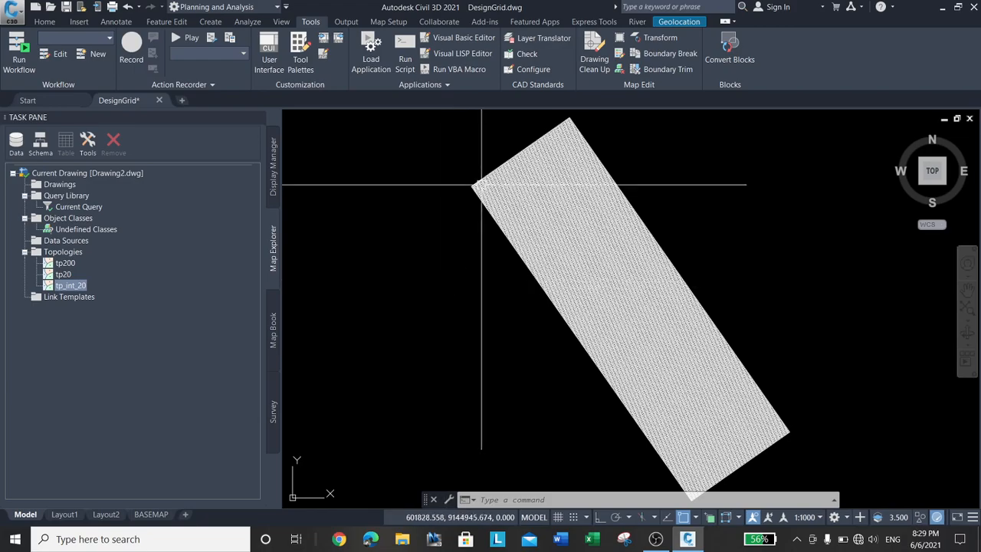
{"action": "scroll", "coordinate": [464, 218], "scroll_direction": "up", "scroll_amount": 6}
{"action": "scroll", "coordinate": [398, 231], "scroll_direction": "down", "scroll_amount": 5}
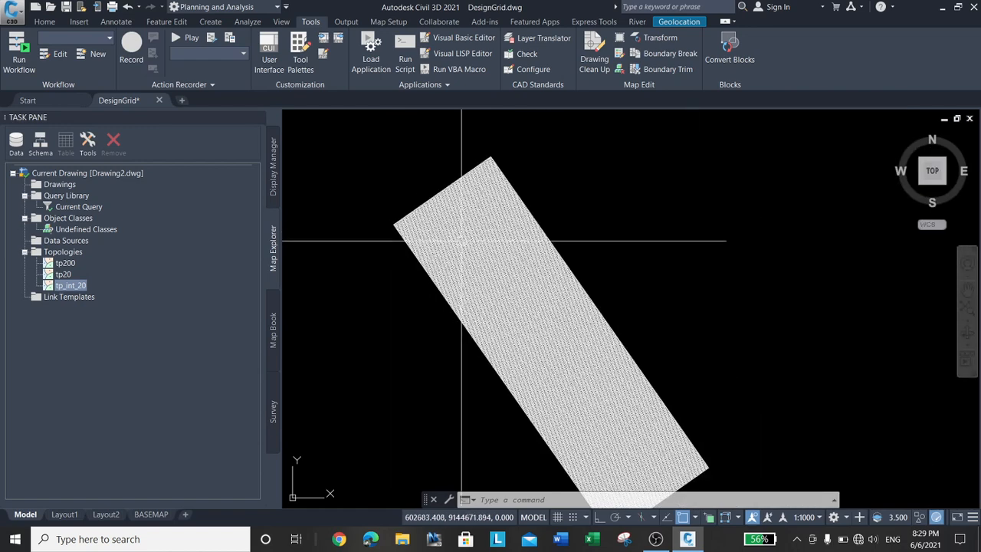